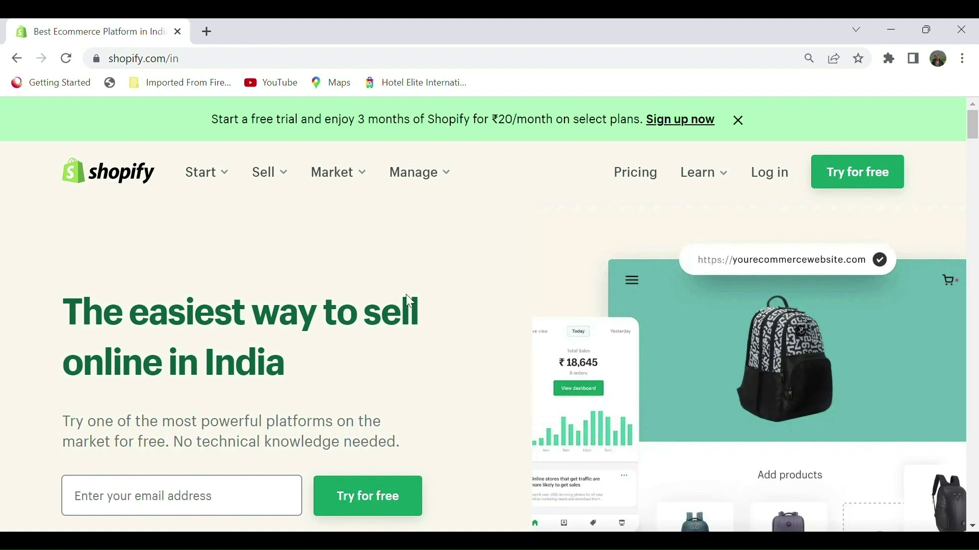
- Start a free trial and answer the setup questions: just starting, selling through an online store, and no online audience
click(856, 178)
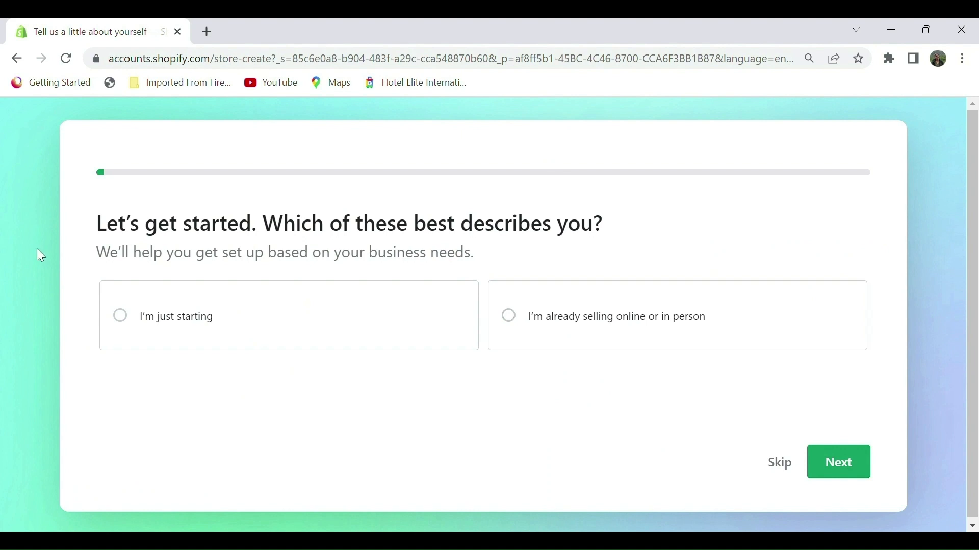
click(126, 330)
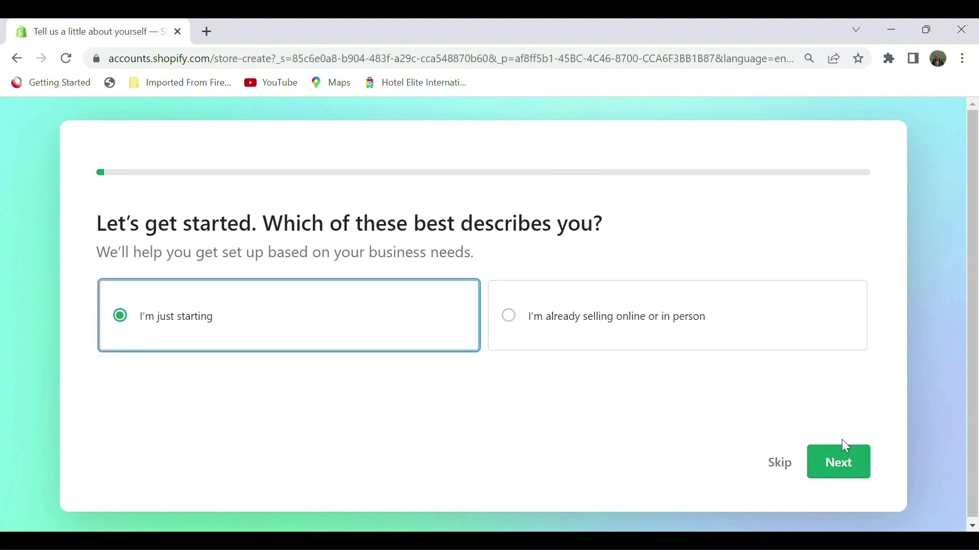
click(851, 459)
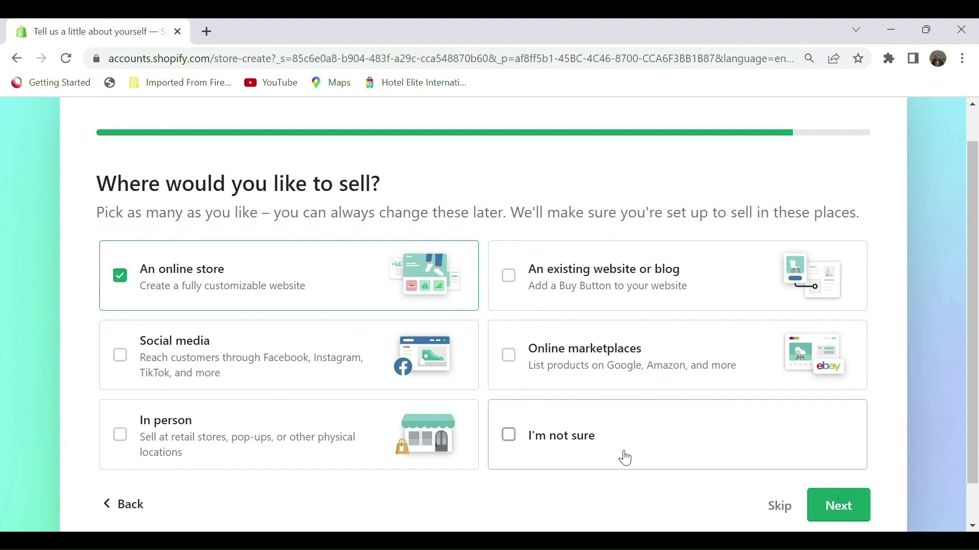
click(850, 516)
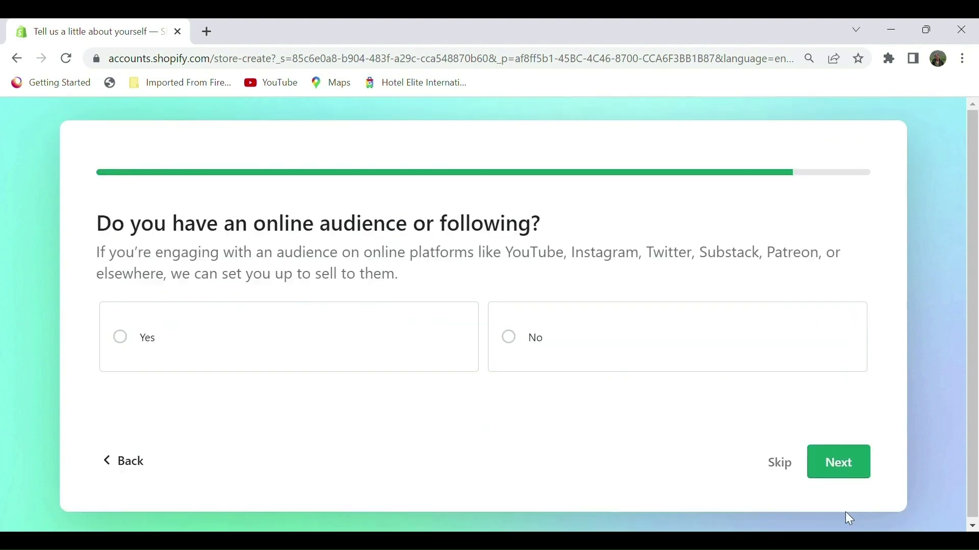
click(583, 365)
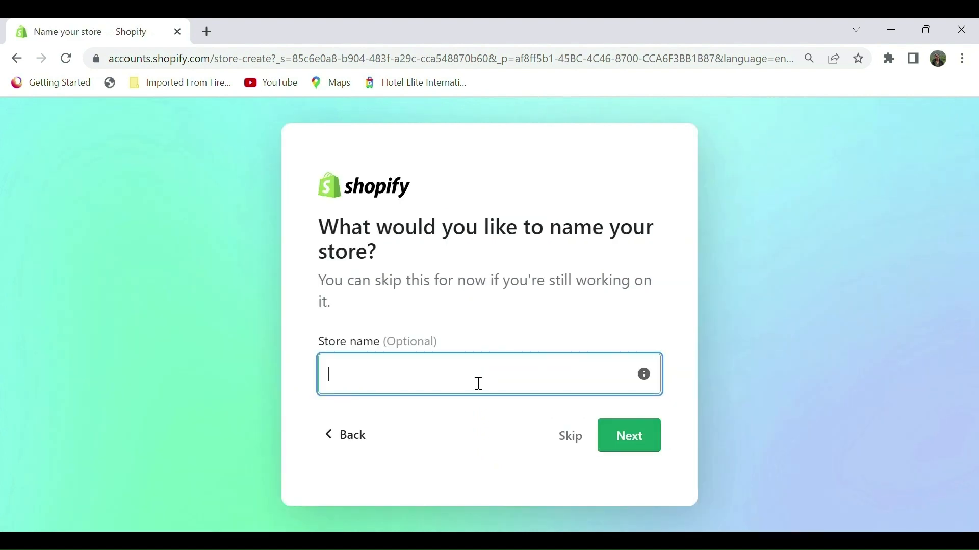
- Submit outtake as the store name and confirm India as the business location
key(Return)
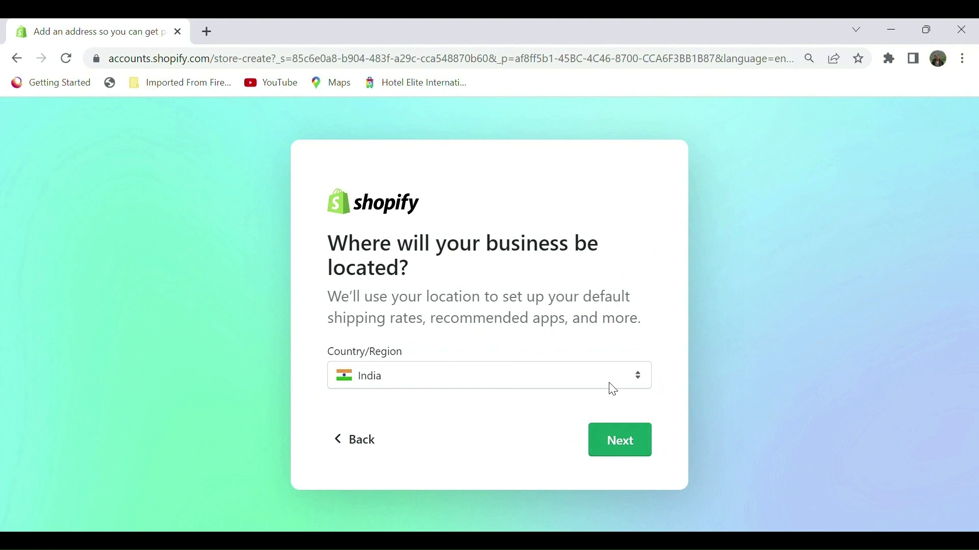
click(619, 443)
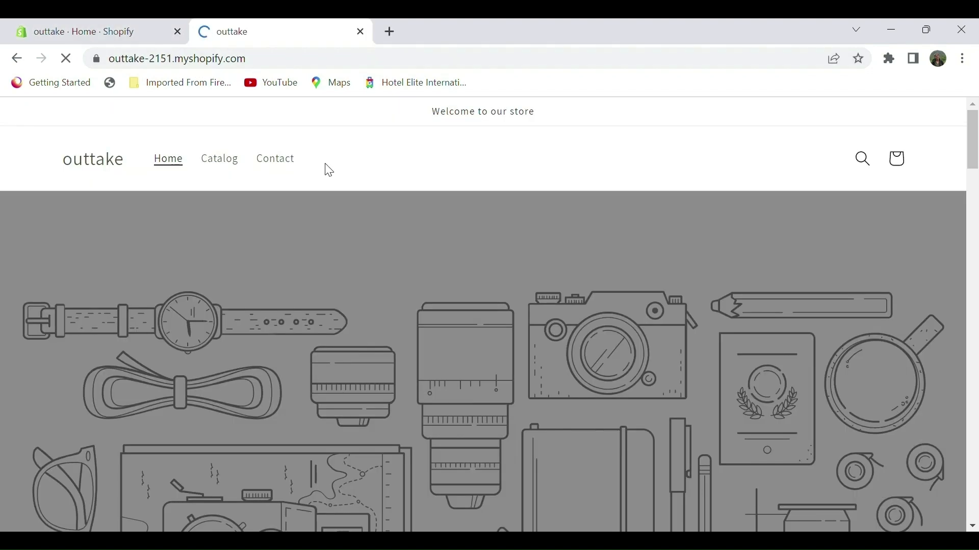
- Look over the home page of the new outtake storefront and return to the store admin
scroll(459, 393, down, 15)
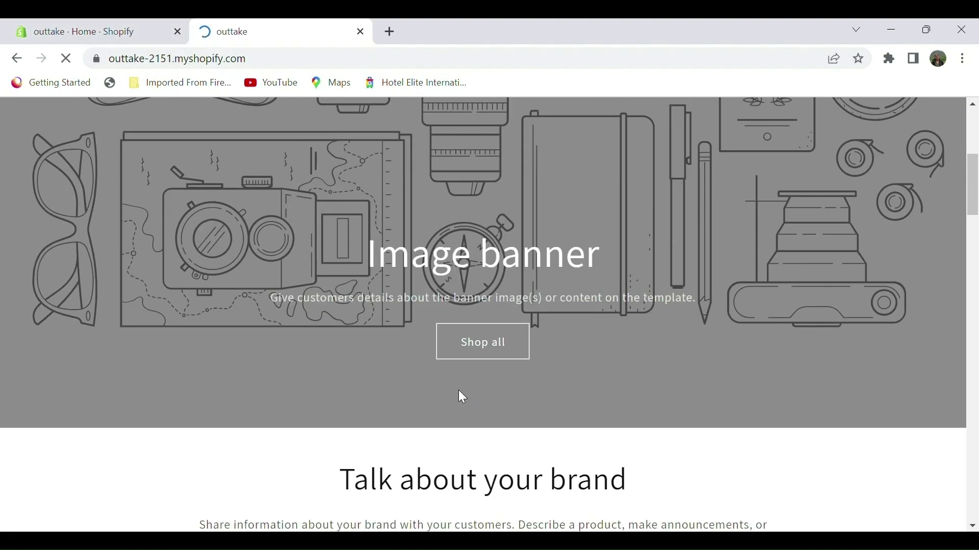
scroll(459, 396, up, 10)
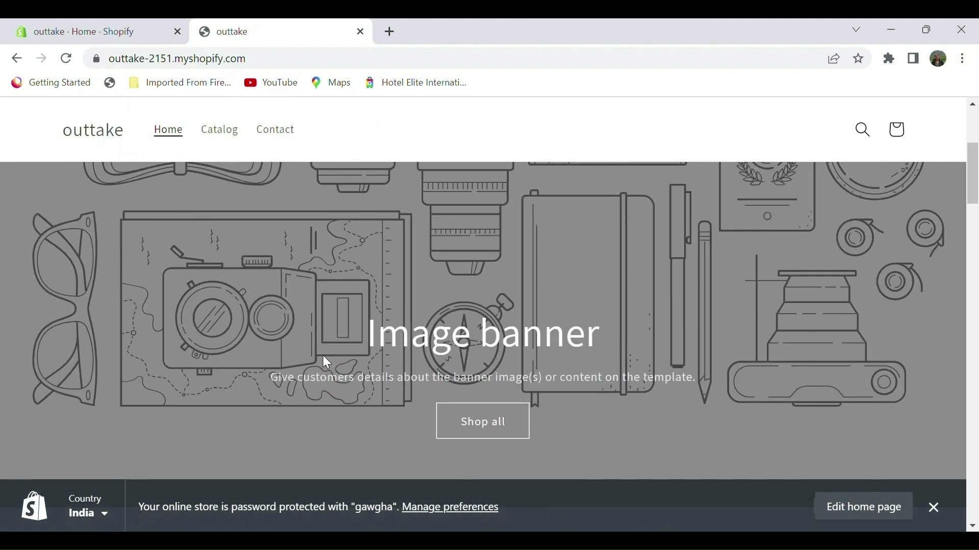
click(68, 26)
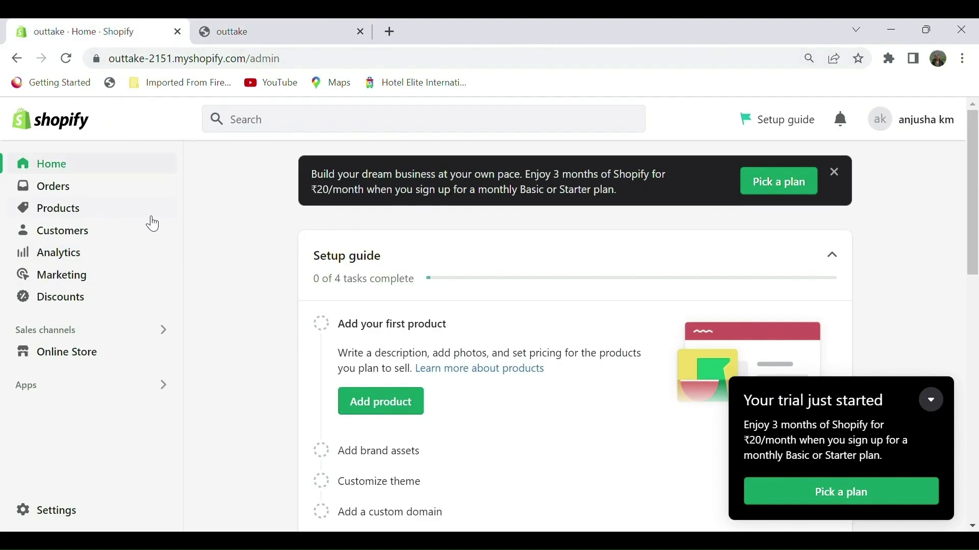
- Create a product titled "Low ankle boots" with a description beginning "Made in an on-trend Chelsea style with a comfortable low block heel"
click(81, 211)
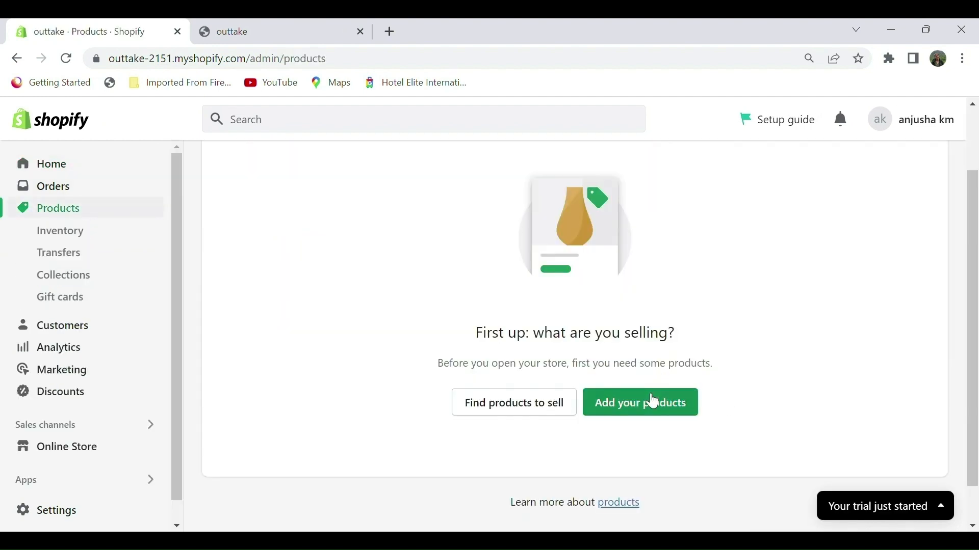
click(654, 401)
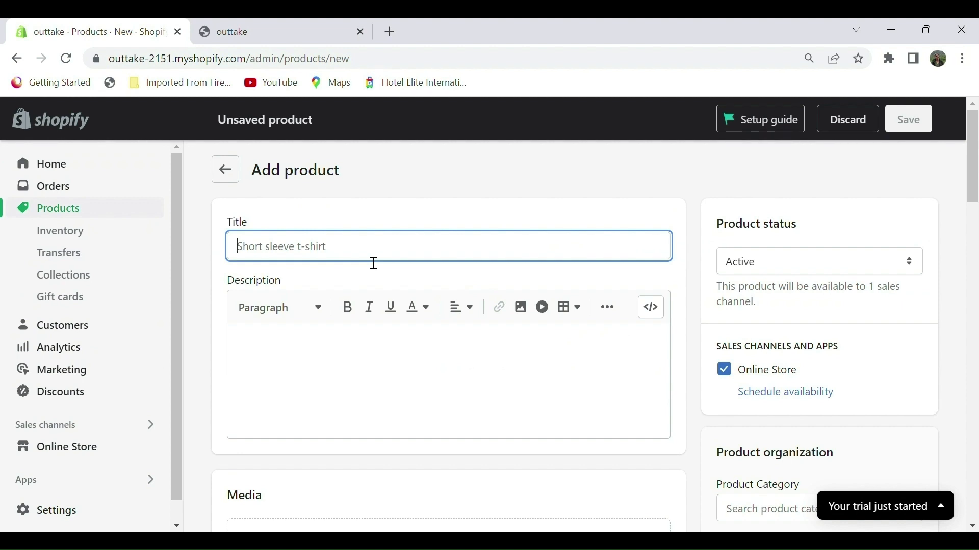
text(Low)
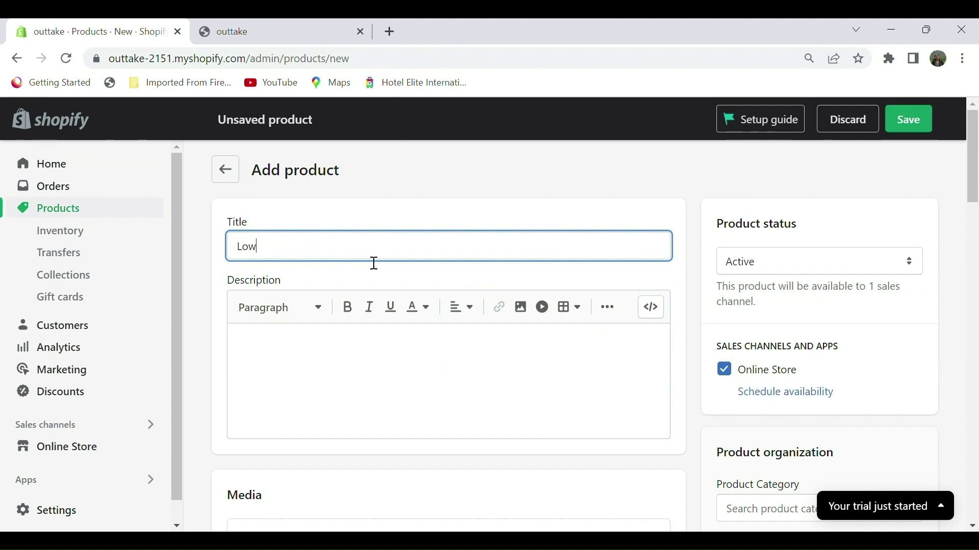
text( ankle boots)
click(261, 330)
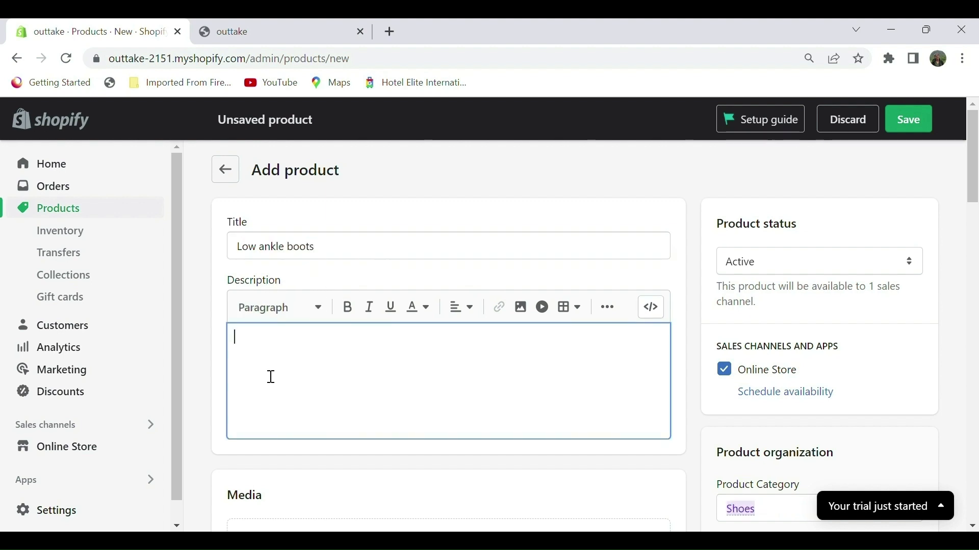
text(Made in an on-trend Chelsea style with a comfortable low block heel, these ankle boots are the perfect everyday piece. Pull-on design and ankle tabs for easy on and off. Insolia Flex® makes walking in flats more comfortable by ensuring your foot is correctly placed within your shoes. Antibacterial padding to keep your feet fresh. M&S Collection: easy-to-wear wardrobe staples that combine classic and contemporary styles.)
- Upload the photo of the black ankle boots as the product's media
scroll(424, 407, down, 3)
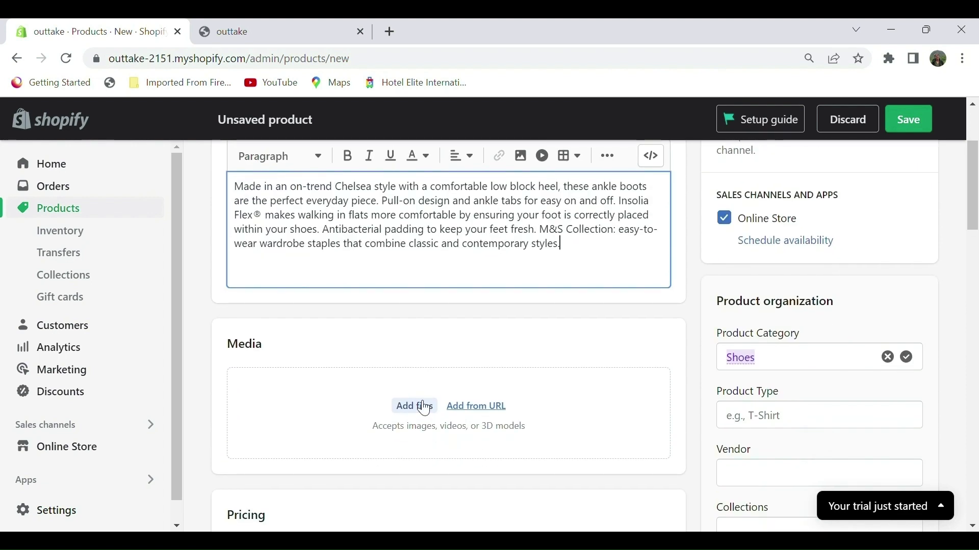
scroll(423, 402, down, 1)
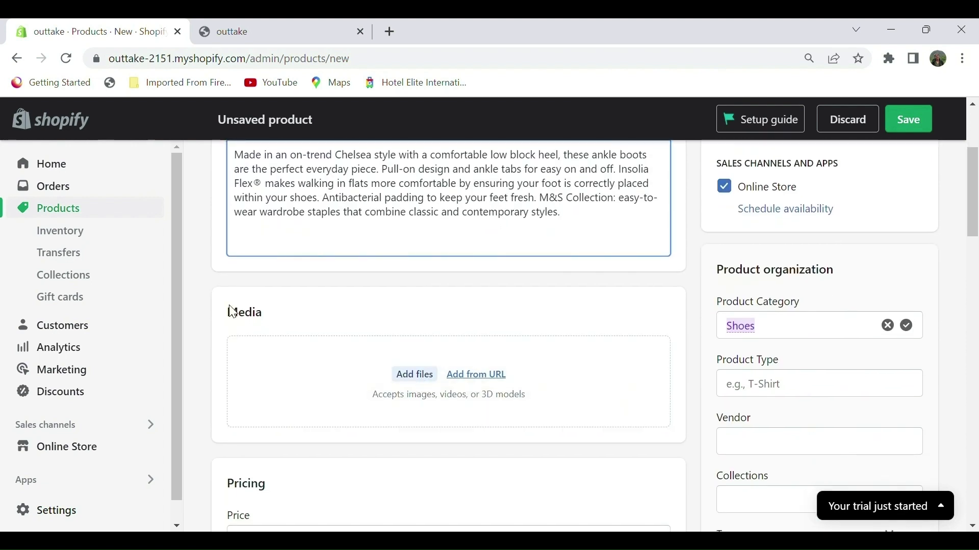
click(427, 380)
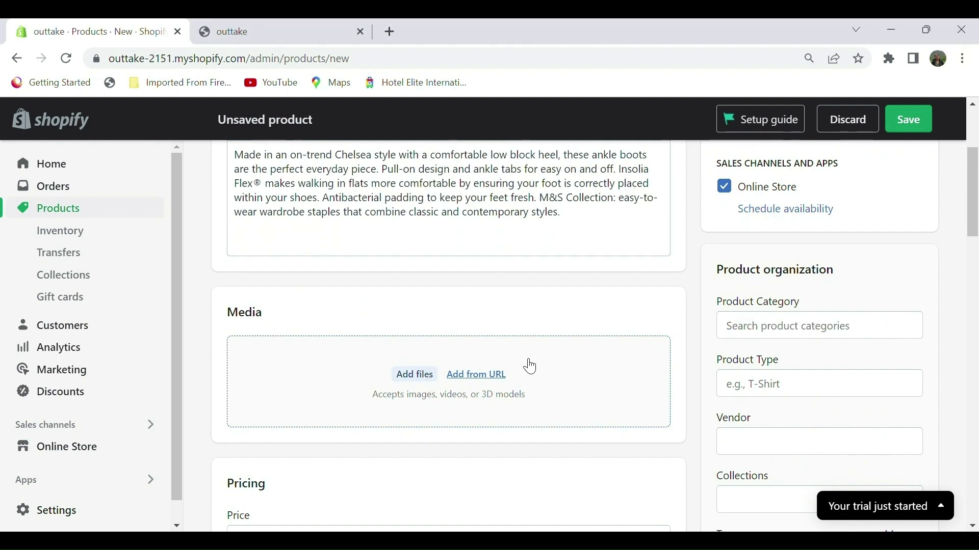
click(432, 376)
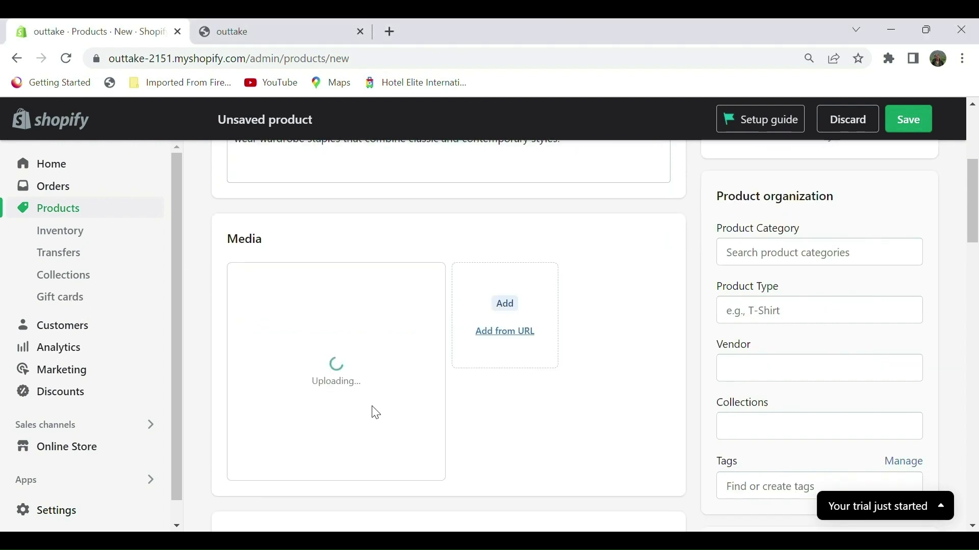
- Set the product's price to ₹2,500 and its compare-at price to ₹2,000
scroll(376, 413, down, 4)
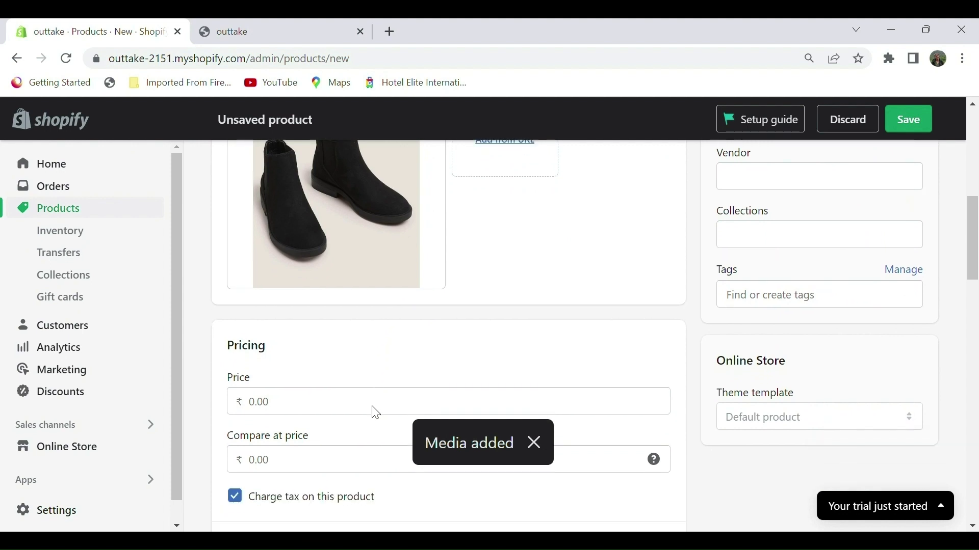
click(350, 397)
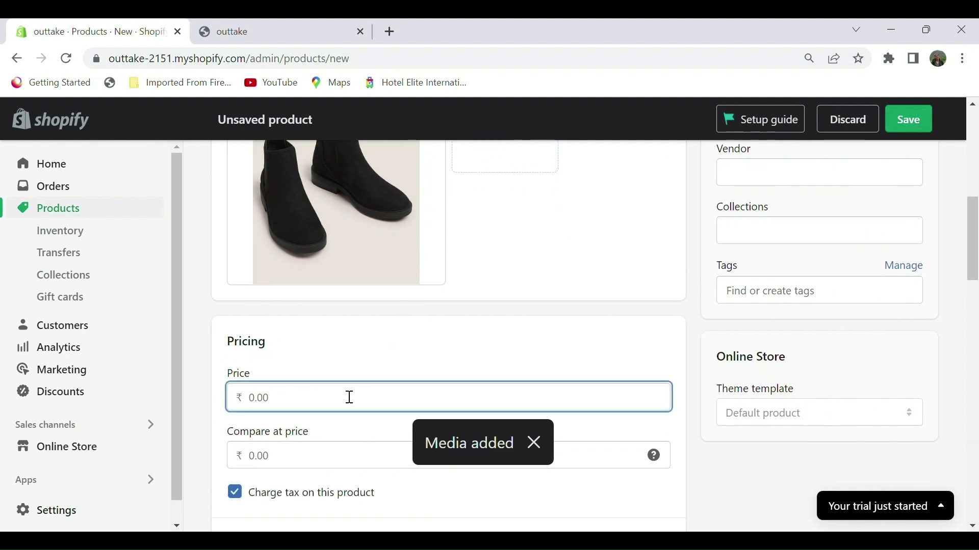
text(2,5)
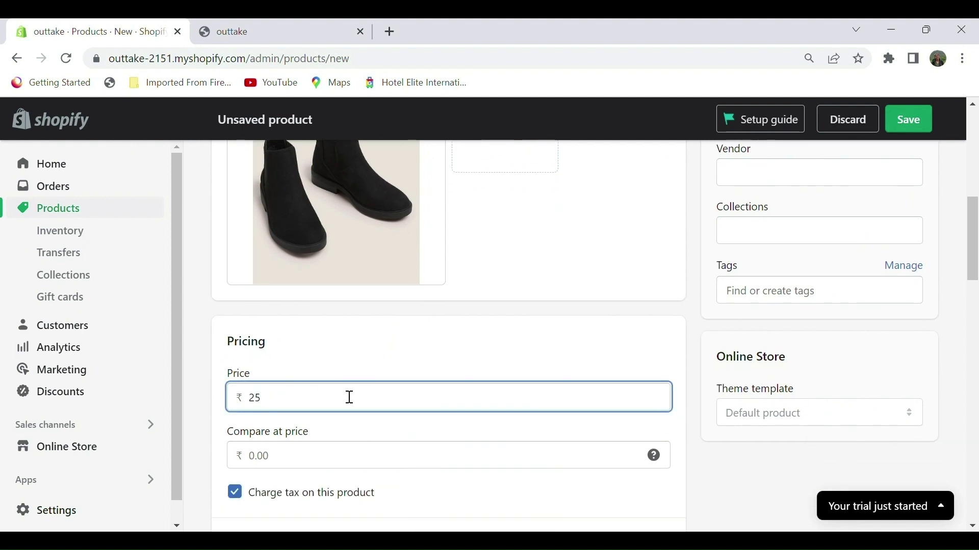
text(00)
click(343, 455)
text(2000)
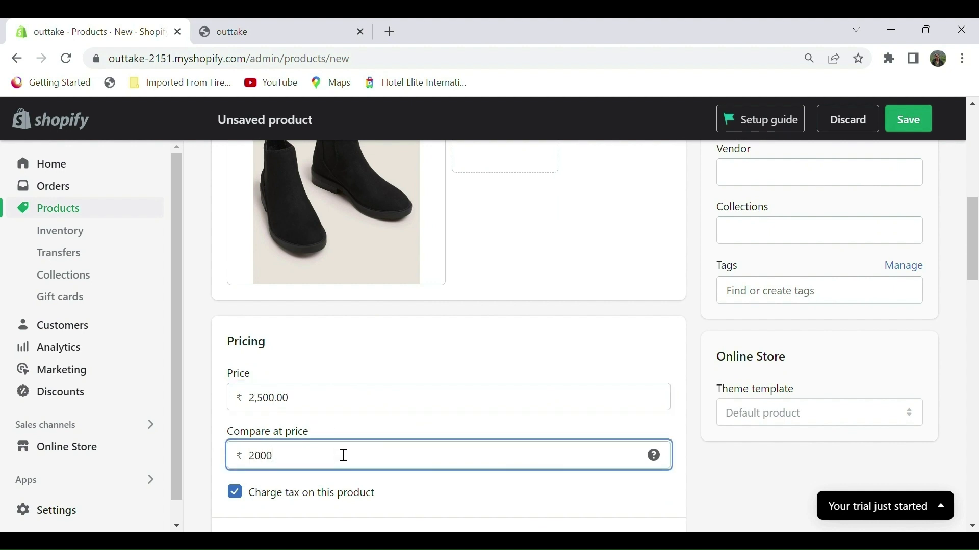
- Set the product's cost per item to ₹2,000
scroll(343, 455, down, 3)
scroll(343, 455, down, 2)
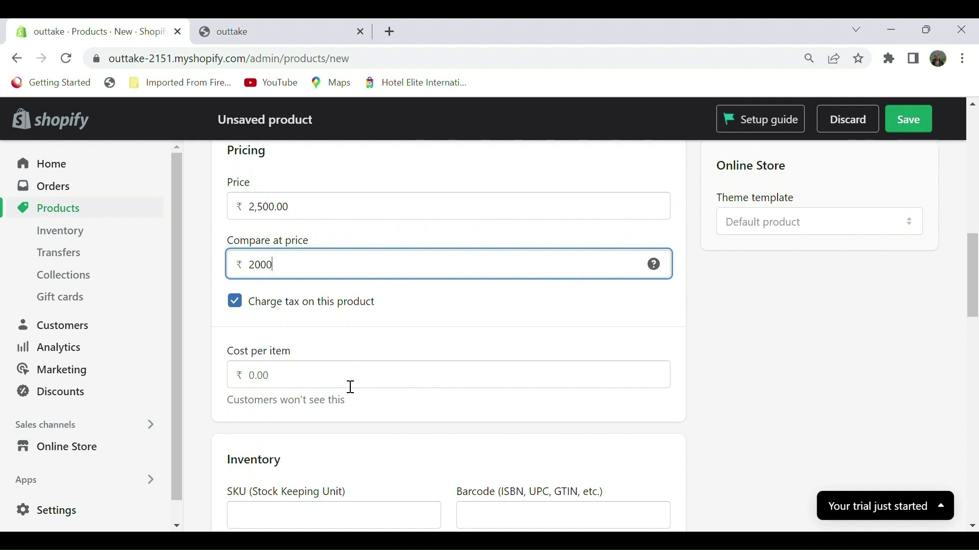
click(351, 387)
text(2000)
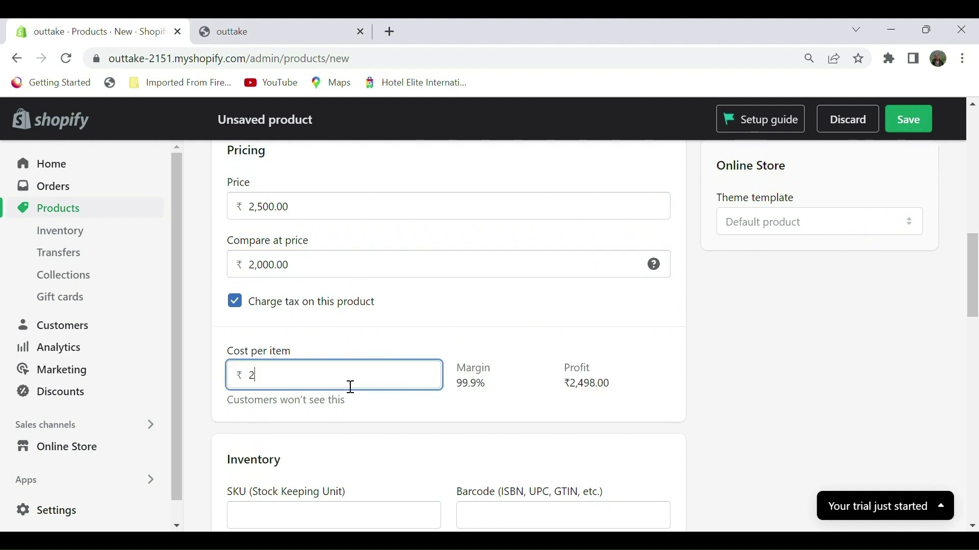
- Review the inventory, shipping, options and search engine listing sections of the product form and save the product
scroll(489, 461, up, 2)
scroll(510, 458, down, 3)
scroll(280, 409, down, 3)
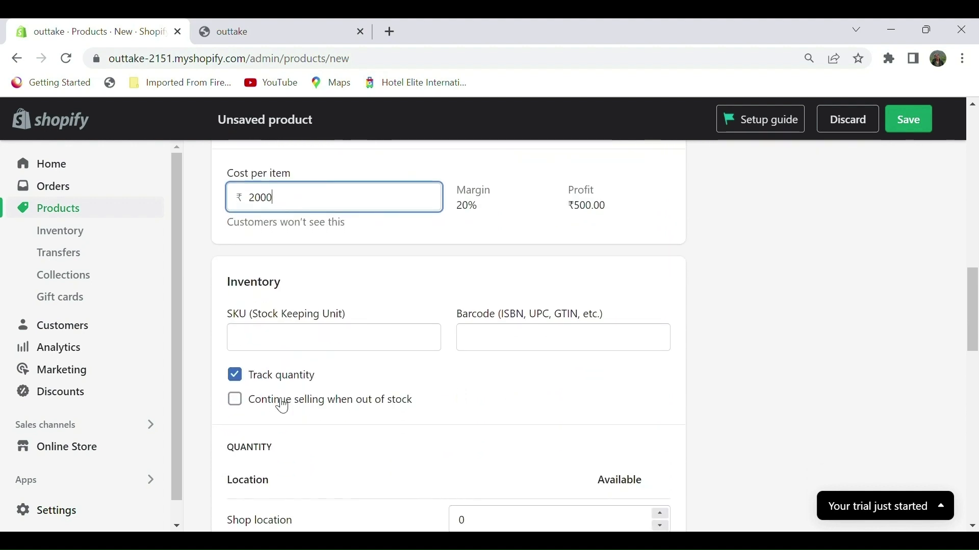
scroll(280, 404, down, 8)
scroll(481, 368, down, 3)
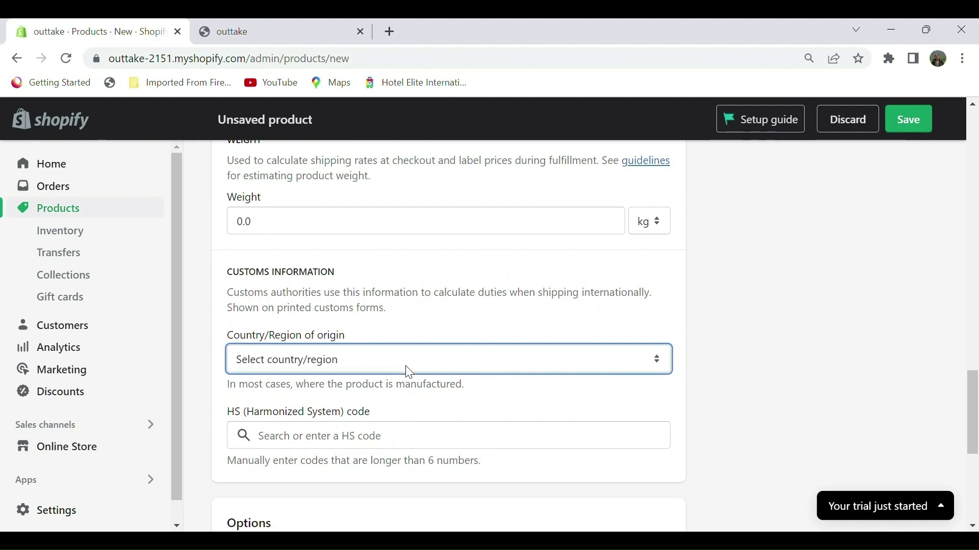
scroll(406, 371, down, 6)
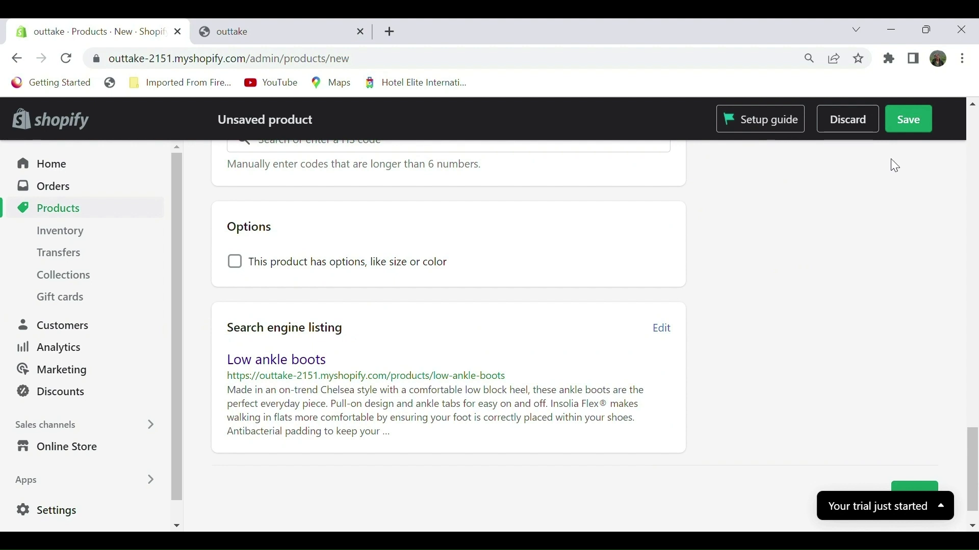
scroll(828, 218, up, 10)
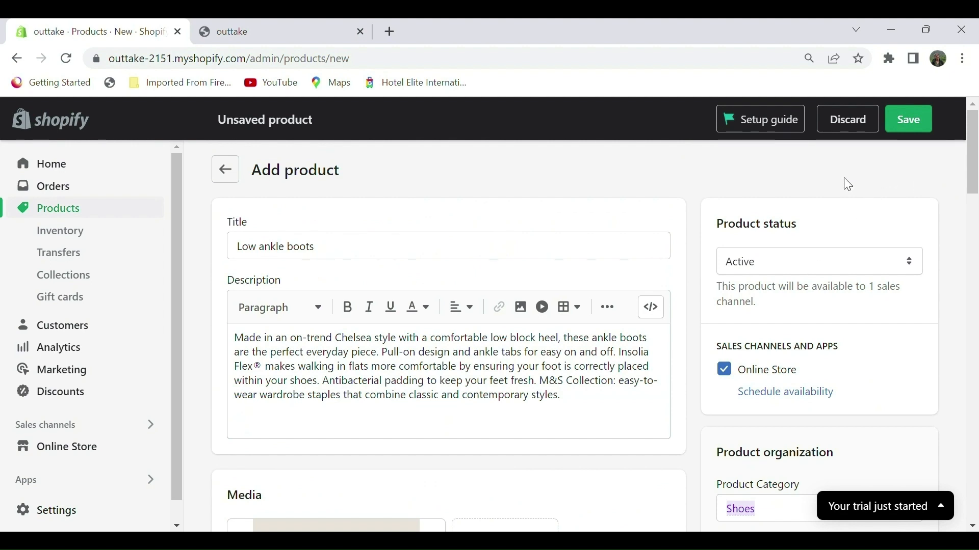
click(910, 119)
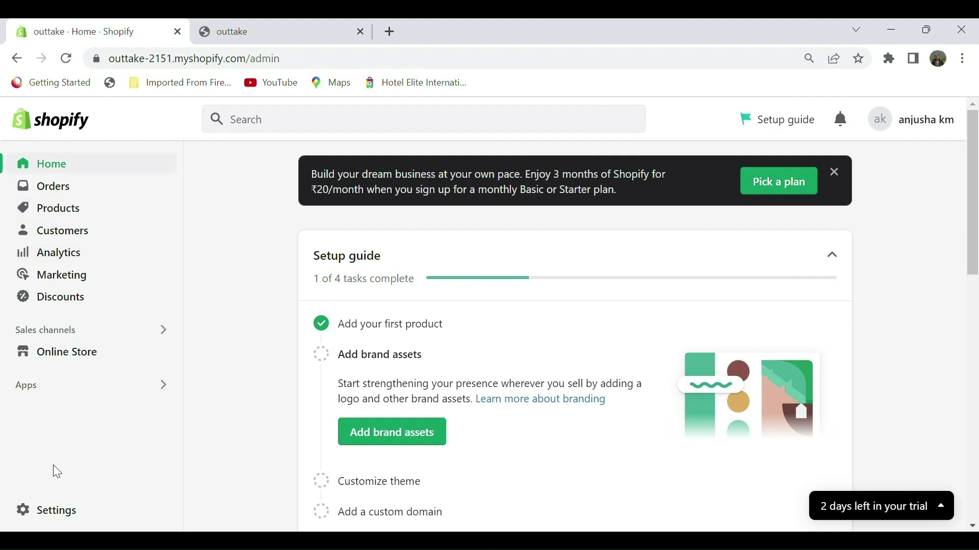
- Open the store's payment settings, check the page for adding payment methods, and return to the payments overview
click(74, 514)
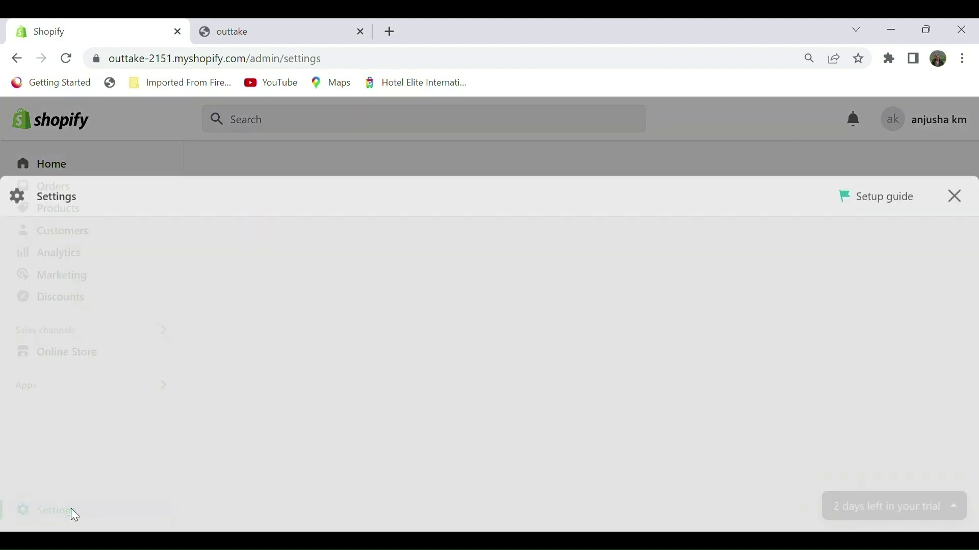
scroll(176, 400, down, 3)
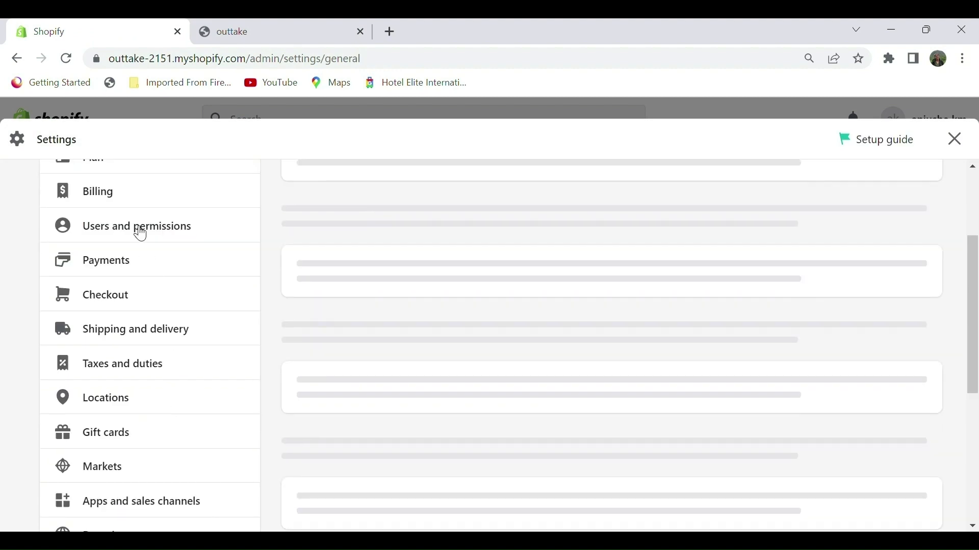
click(135, 261)
scroll(556, 390, down, 3)
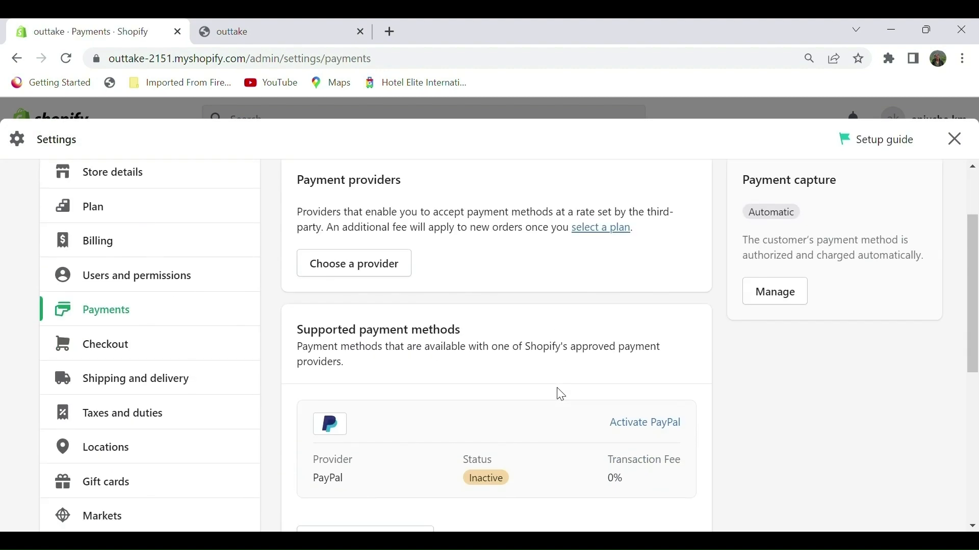
scroll(475, 402, down, 1)
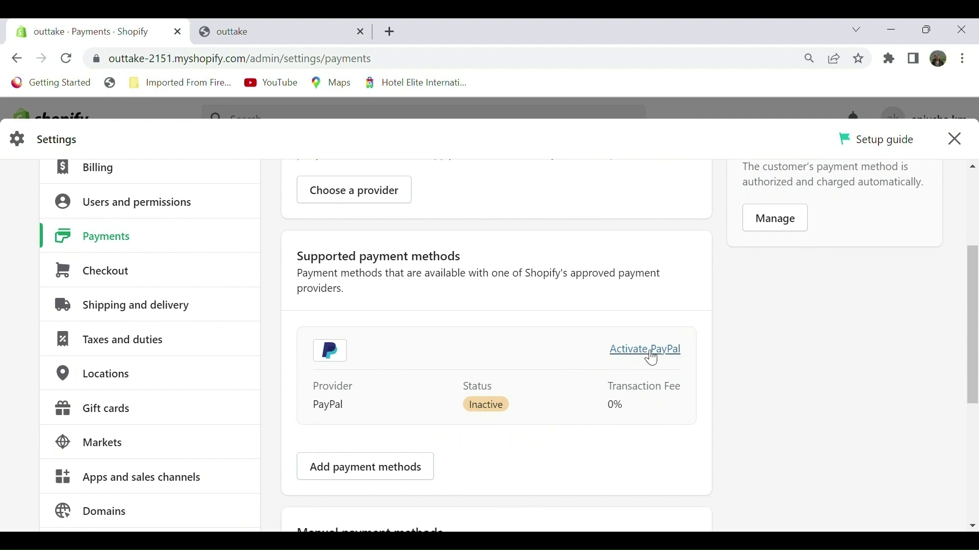
click(646, 351)
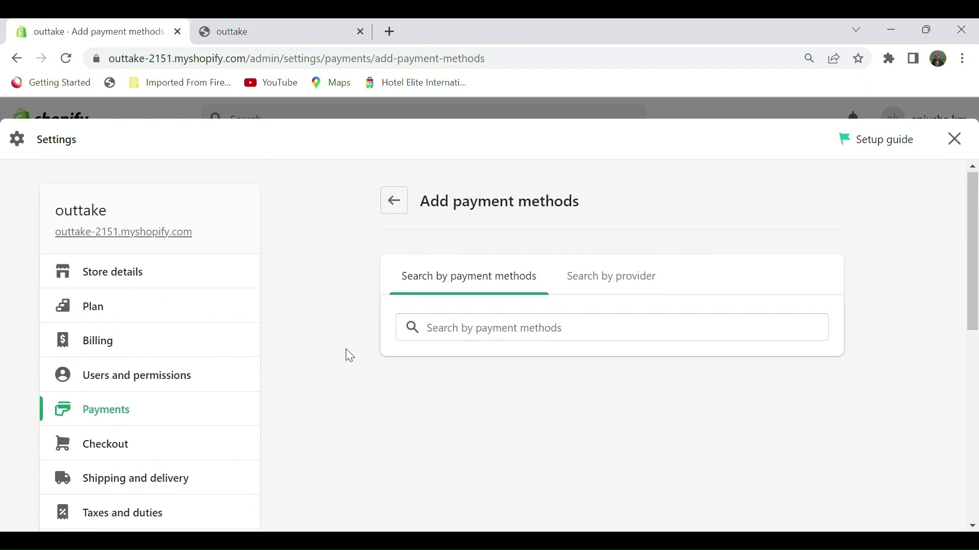
click(400, 211)
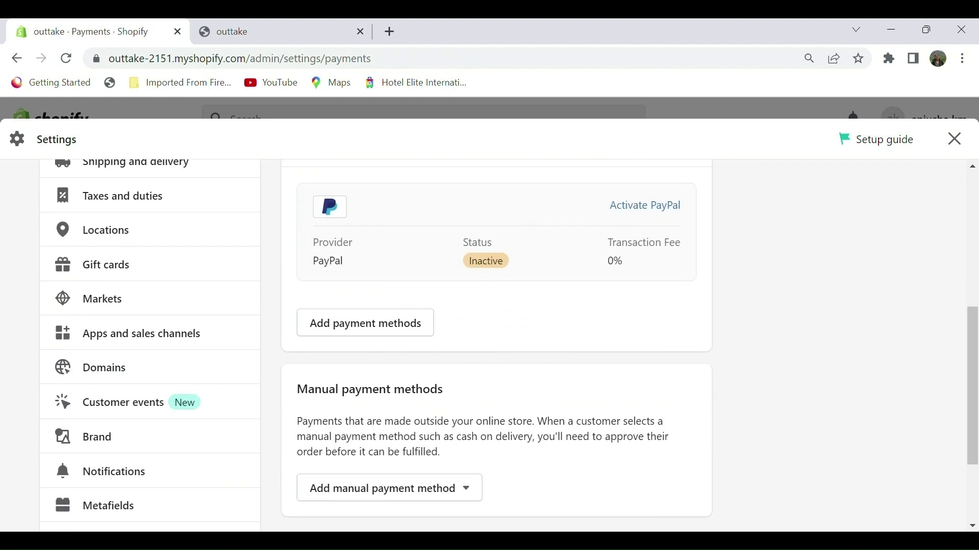
- Open the Cash on Delivery (COD) manual payment setup, check its detail and instruction fields, and close it along with the settings
scroll(462, 482, down, 1)
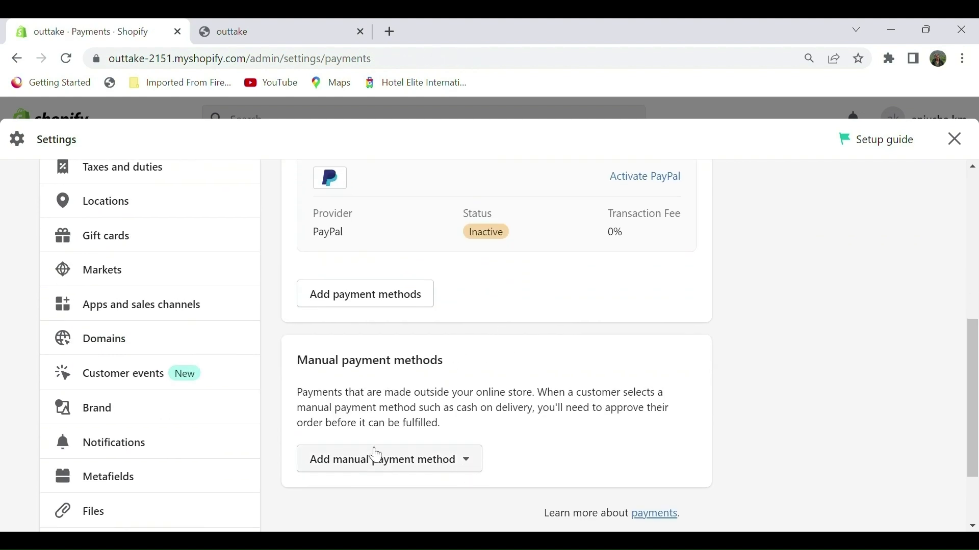
click(442, 468)
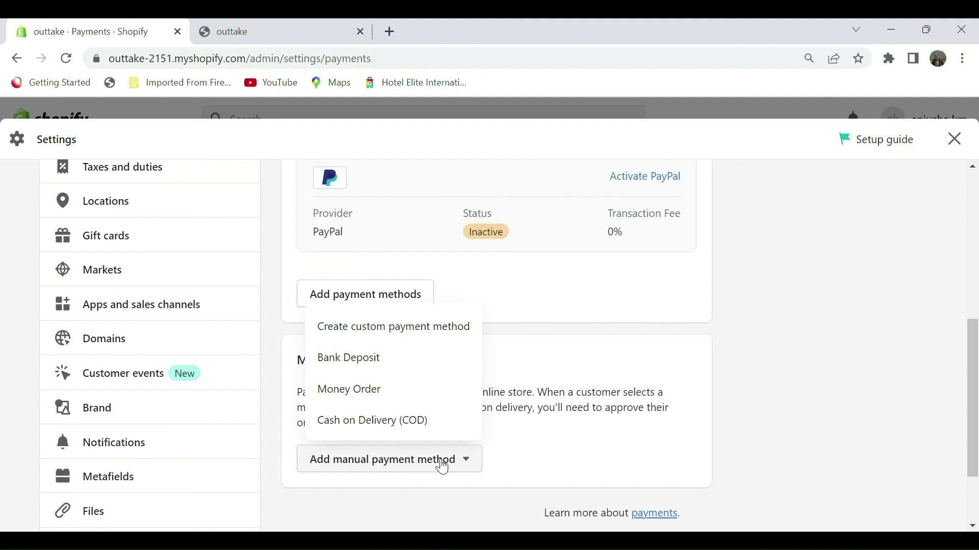
scroll(423, 449, down, 1)
click(404, 425)
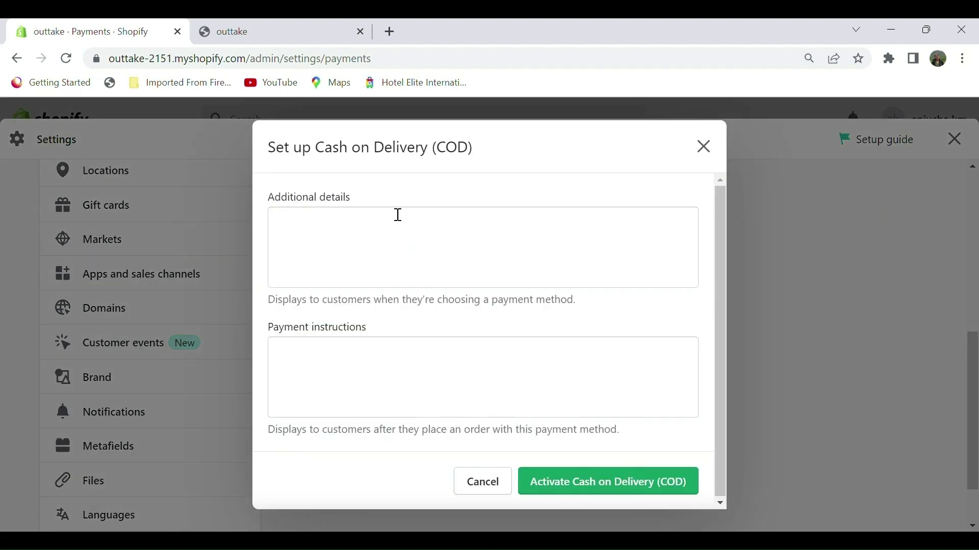
click(406, 230)
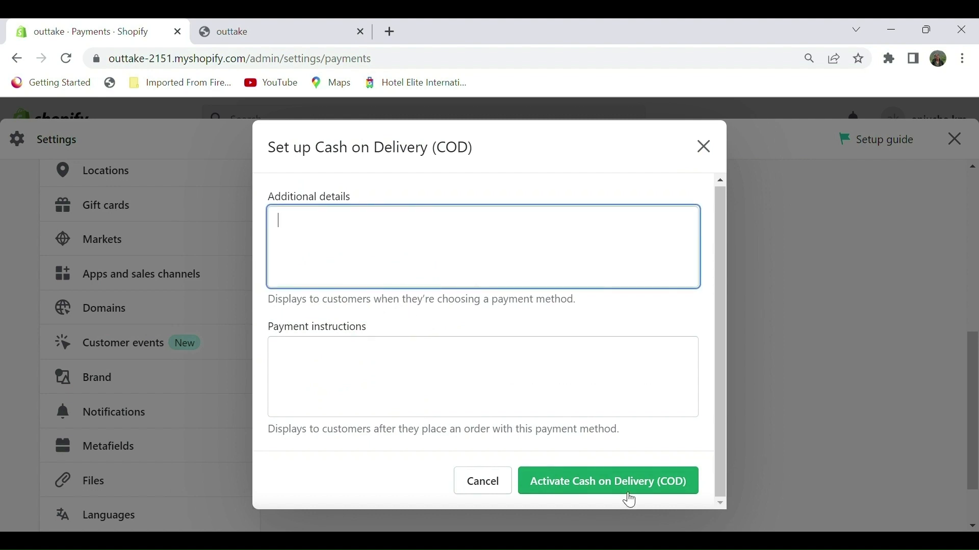
click(704, 147)
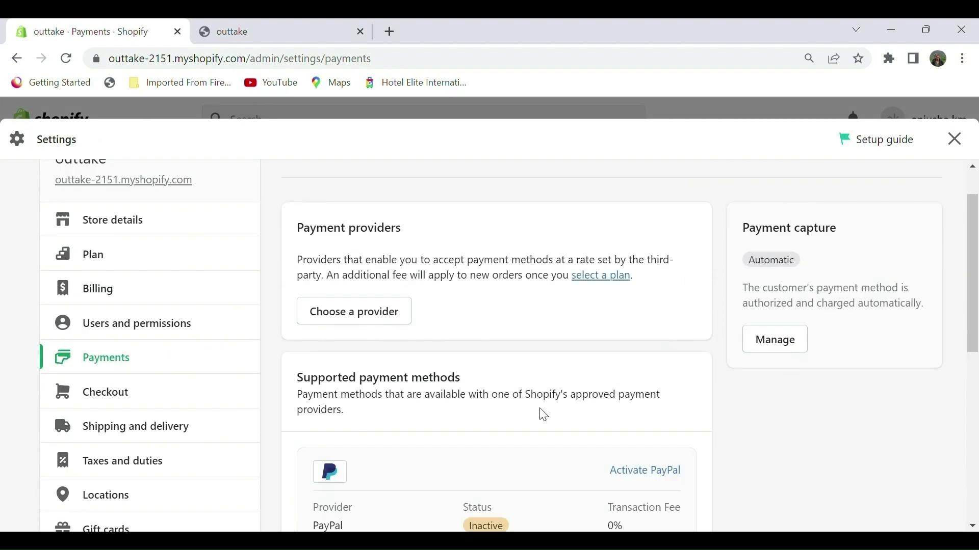
click(955, 140)
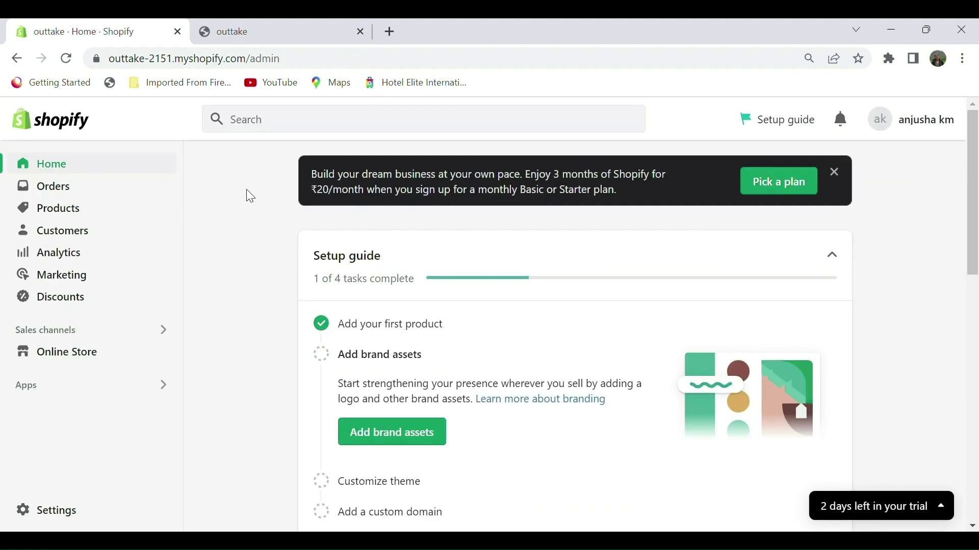
- Open the online store's preferences and examine the sections down to password protection
click(114, 365)
scroll(332, 367, down, 3)
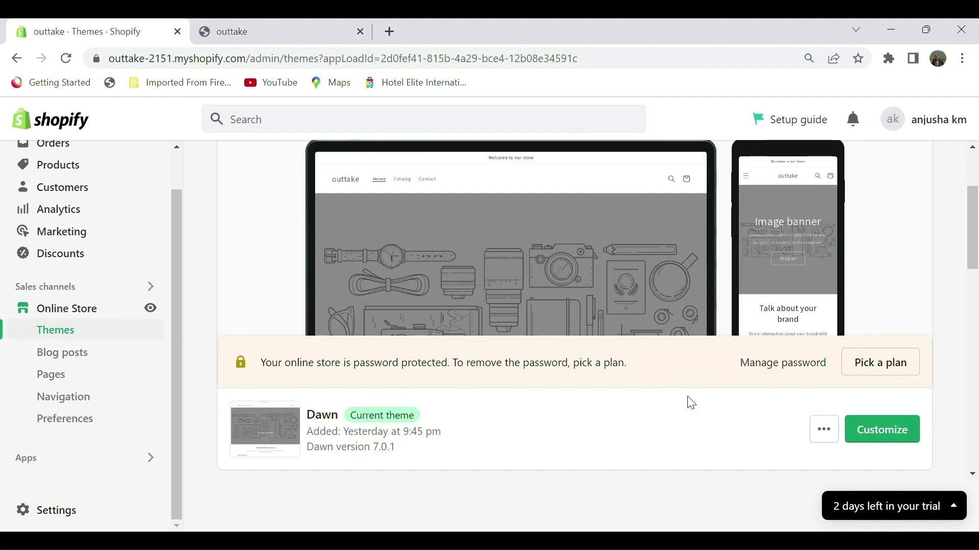
click(112, 423)
scroll(576, 419, down, 20)
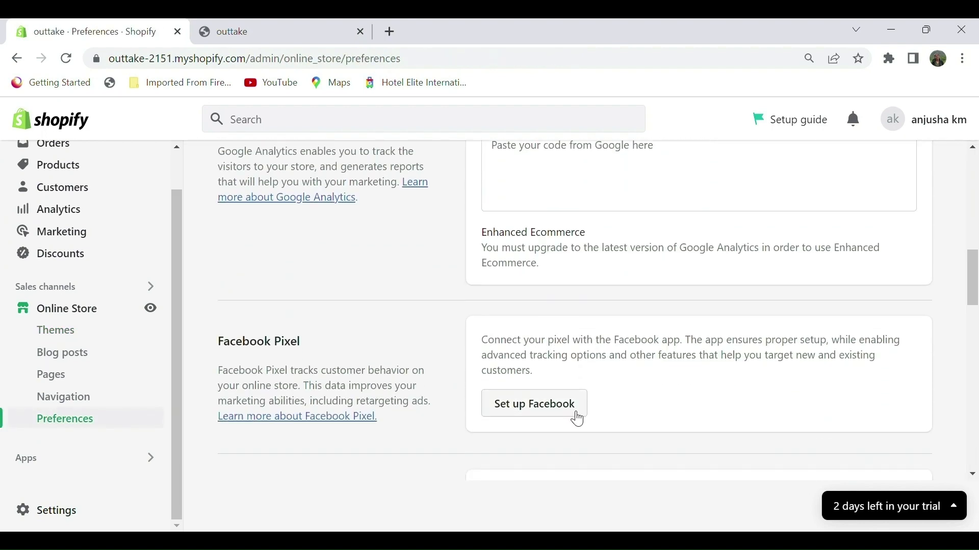
scroll(576, 419, down, 1)
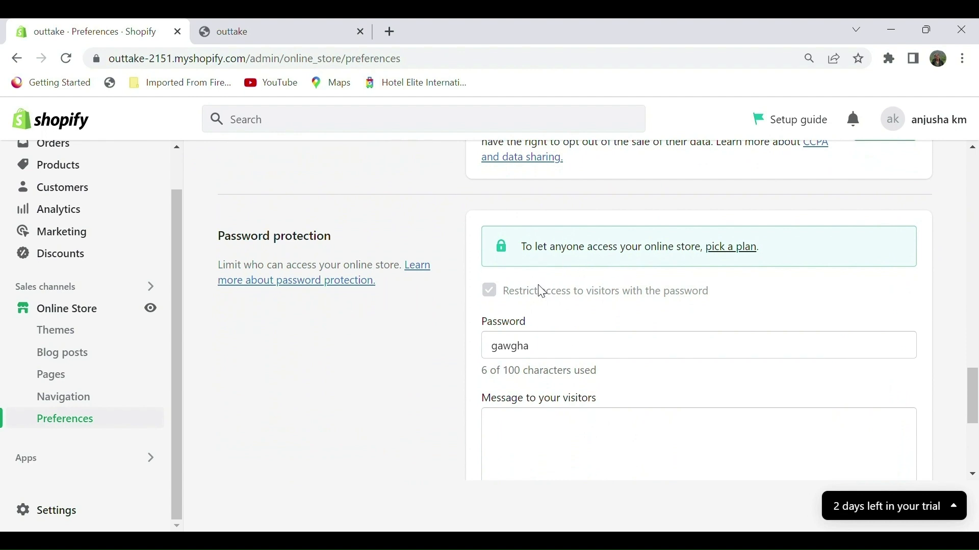
- Check the plan selection page linked from password protection, then review the spam protection and title sections of the store preferences
click(742, 251)
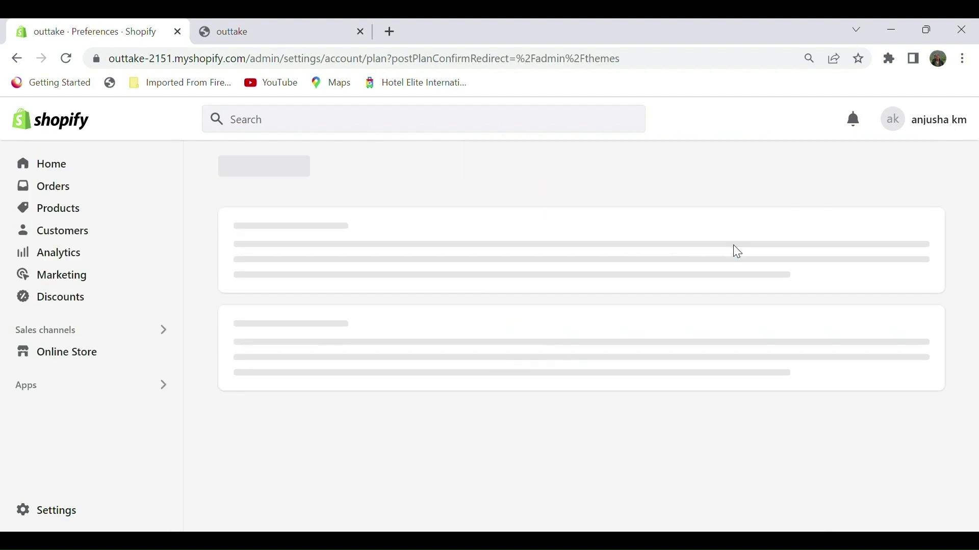
scroll(353, 401, down, 2)
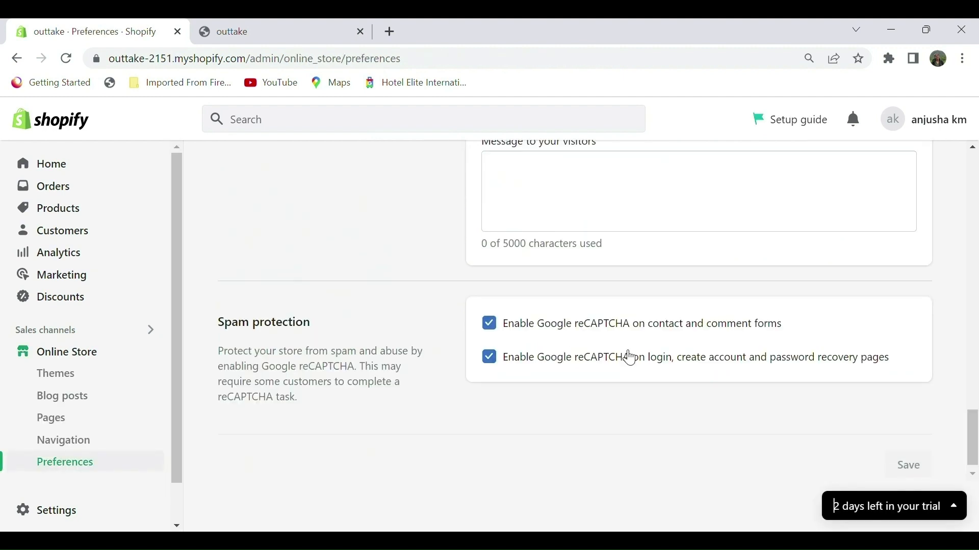
scroll(629, 353, up, 5)
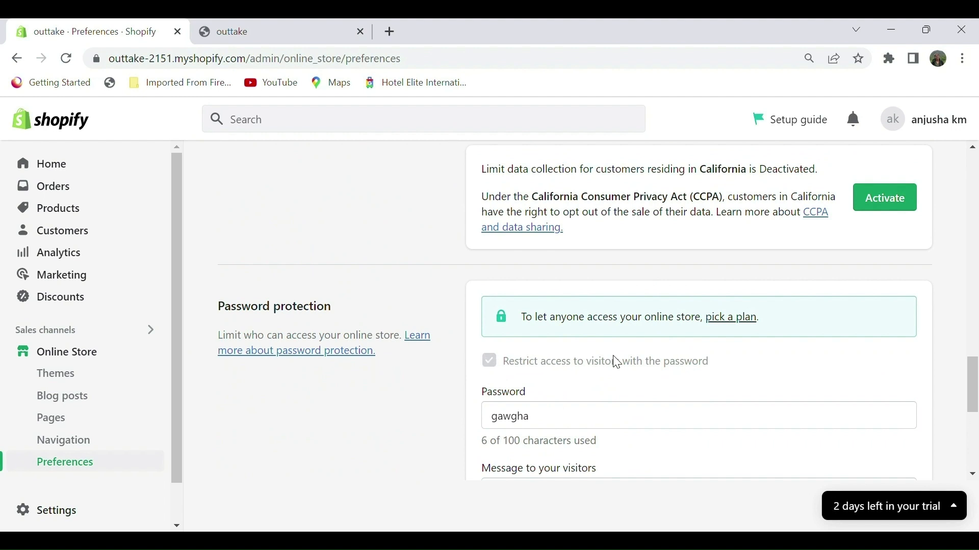
scroll(481, 398, up, 20)
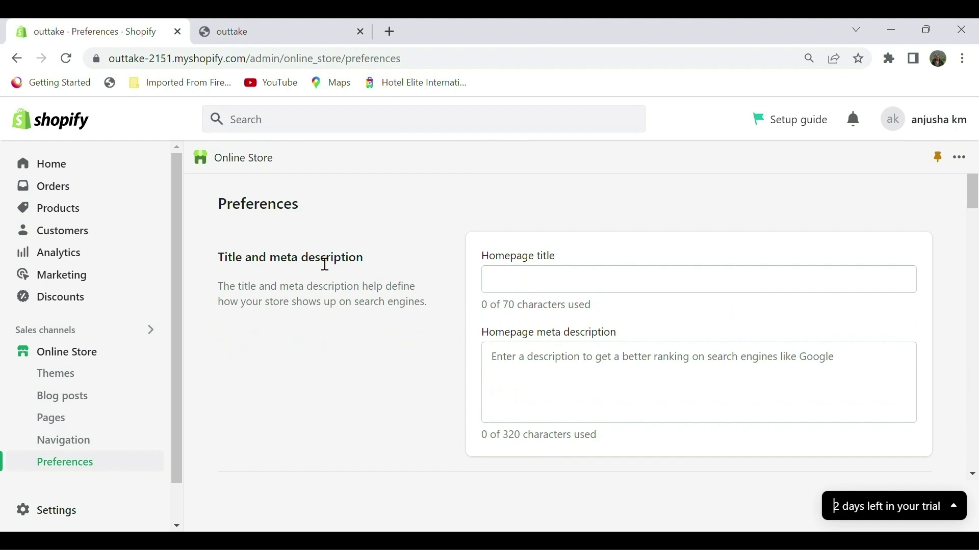
- Check the homepage title field, view the outtake storefront home page, and return to the store preferences
click(622, 282)
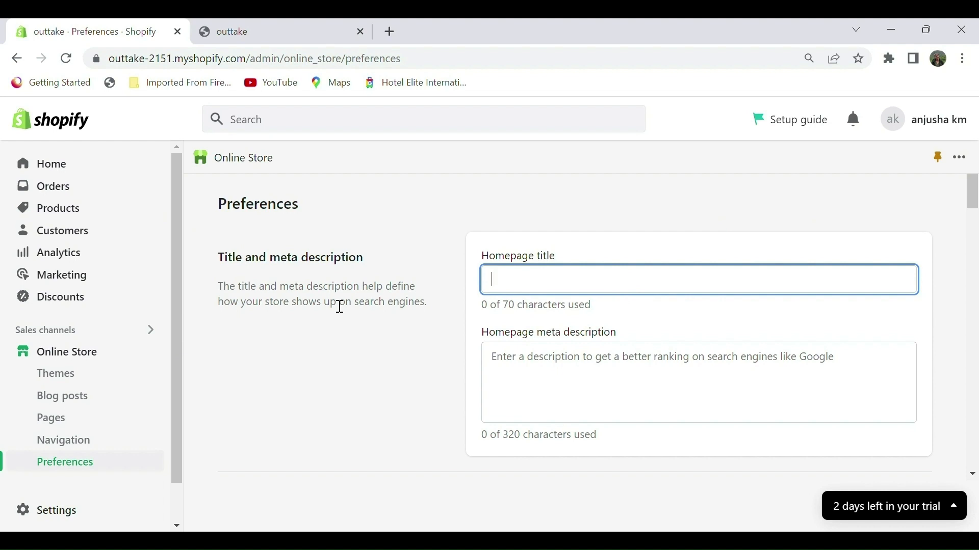
click(322, 26)
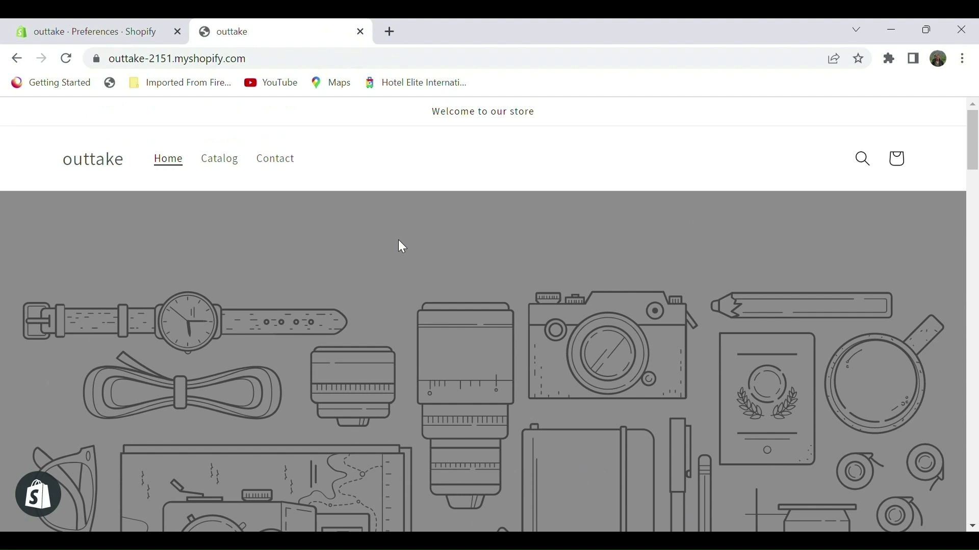
click(155, 22)
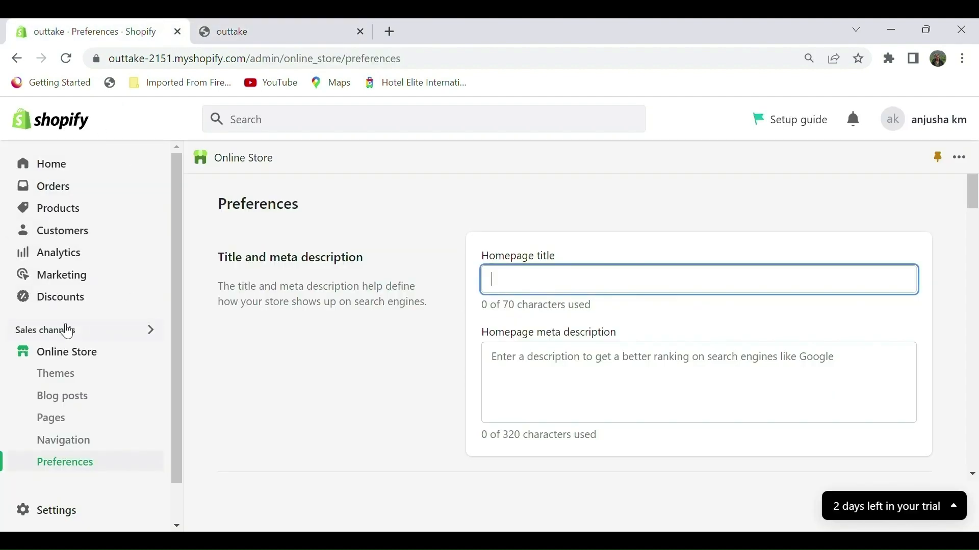
- Browse the popular free themes for the online store and add the Craft theme to the theme library
scroll(66, 311, down, 1)
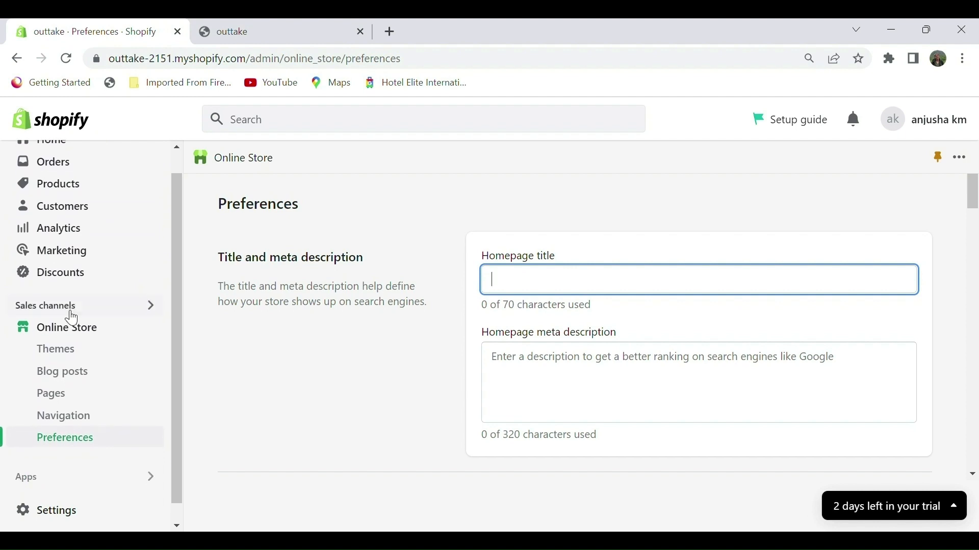
click(62, 355)
scroll(454, 280, down, 8)
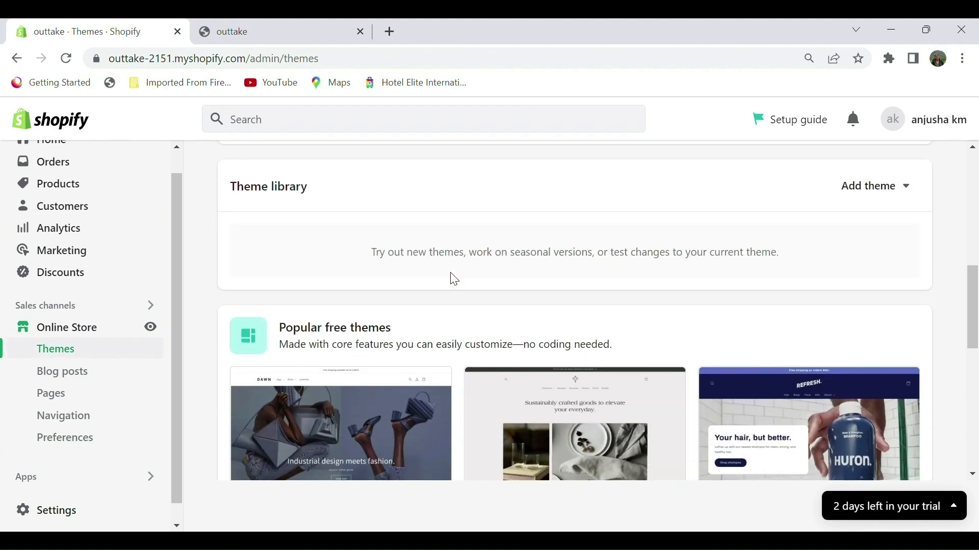
scroll(452, 277, down, 2)
scroll(570, 466, down, 4)
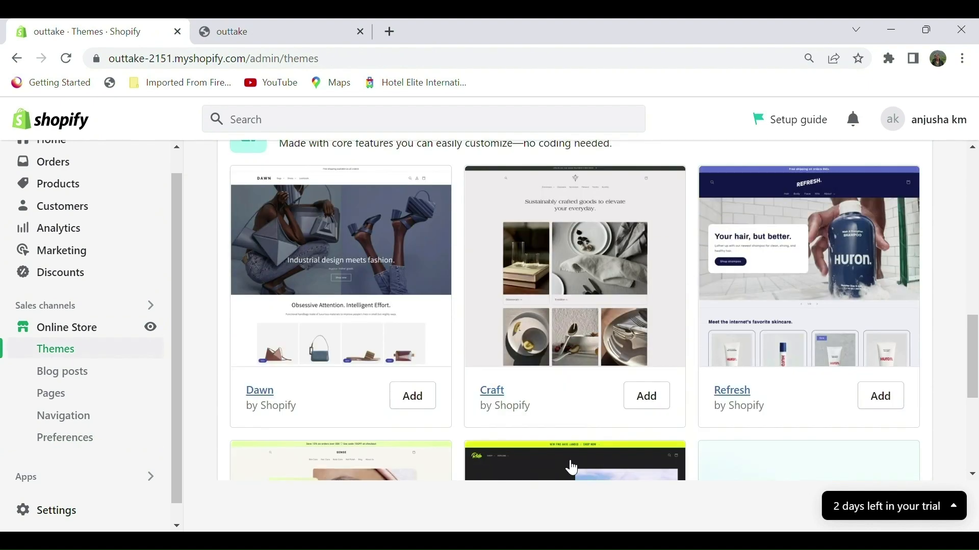
scroll(485, 311, up, 1)
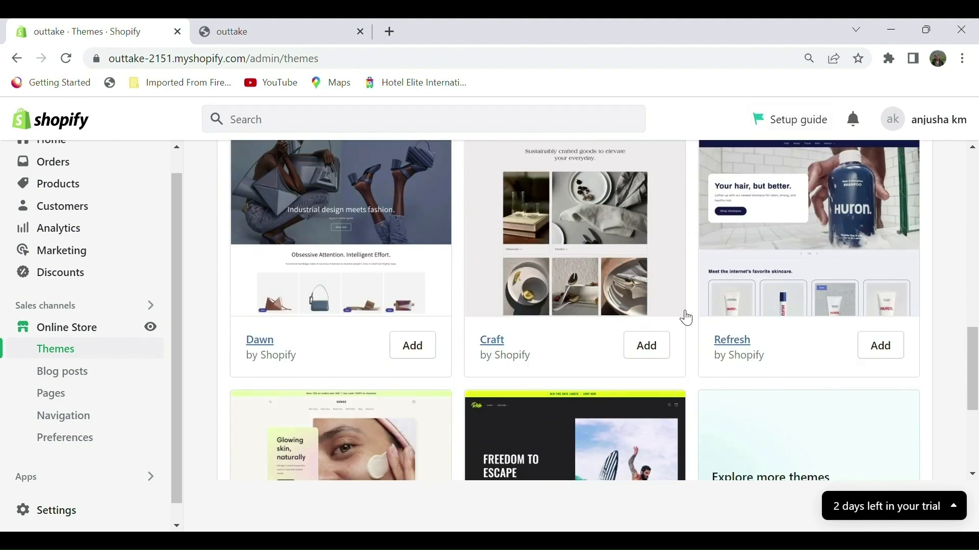
scroll(662, 323, down, 2)
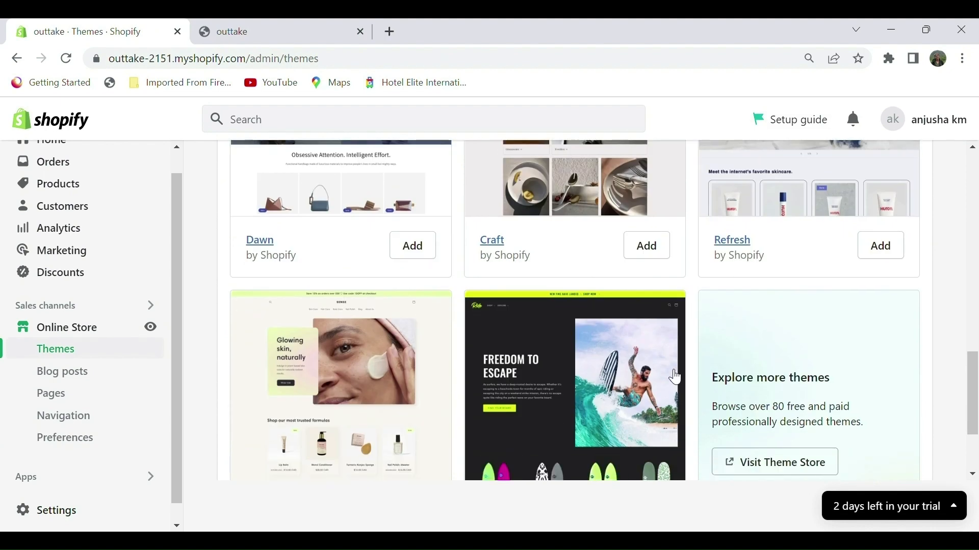
scroll(676, 375, up, 2)
click(648, 327)
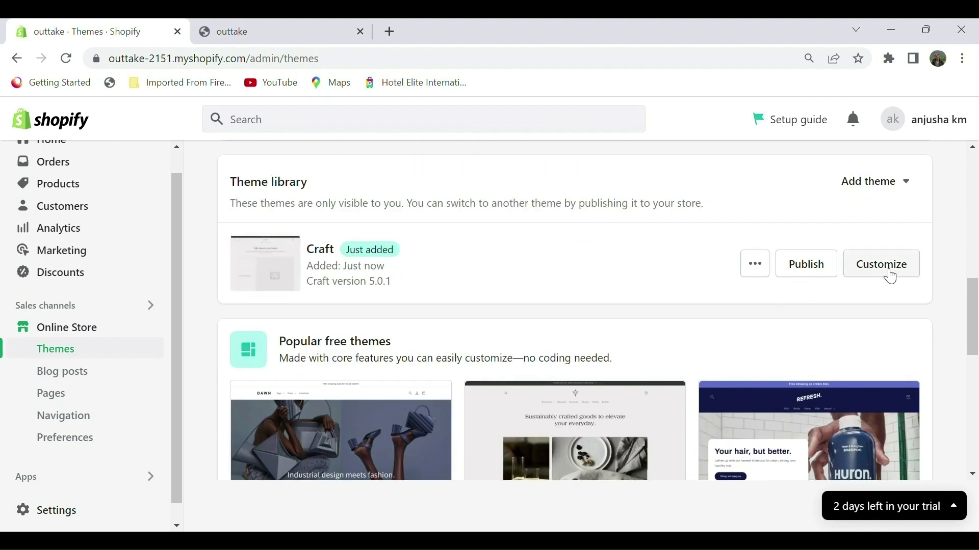
- Open the Craft theme for customizing and inspect the settings of the rich text section's description and heading blocks
click(891, 276)
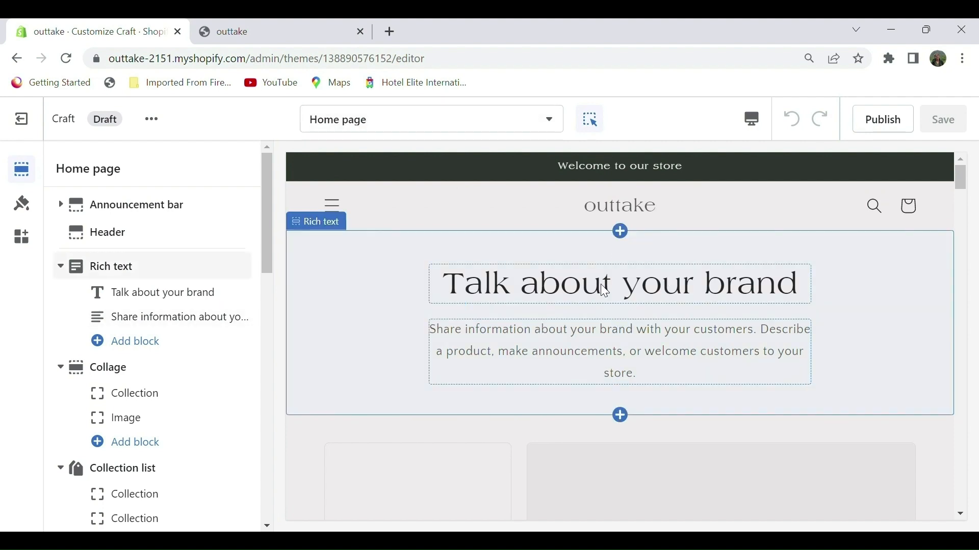
click(603, 333)
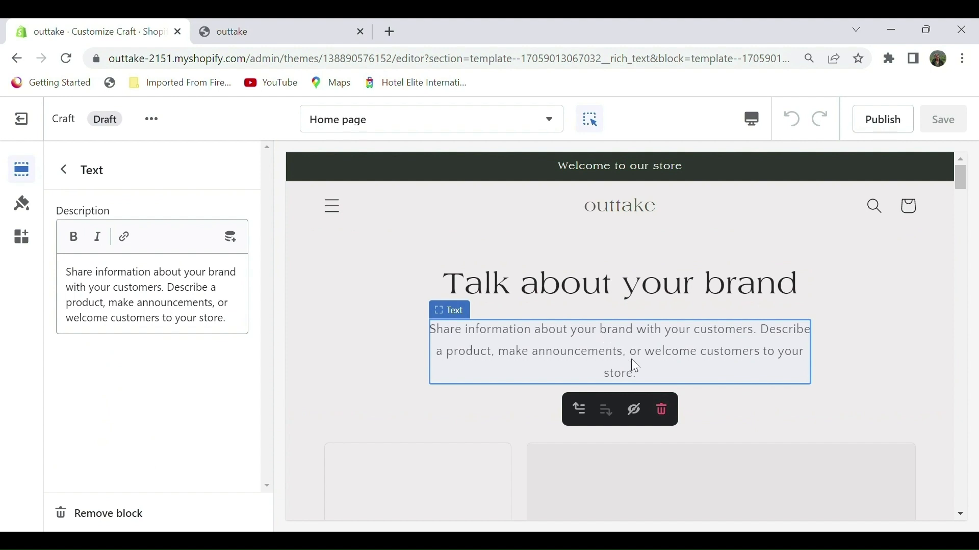
click(505, 279)
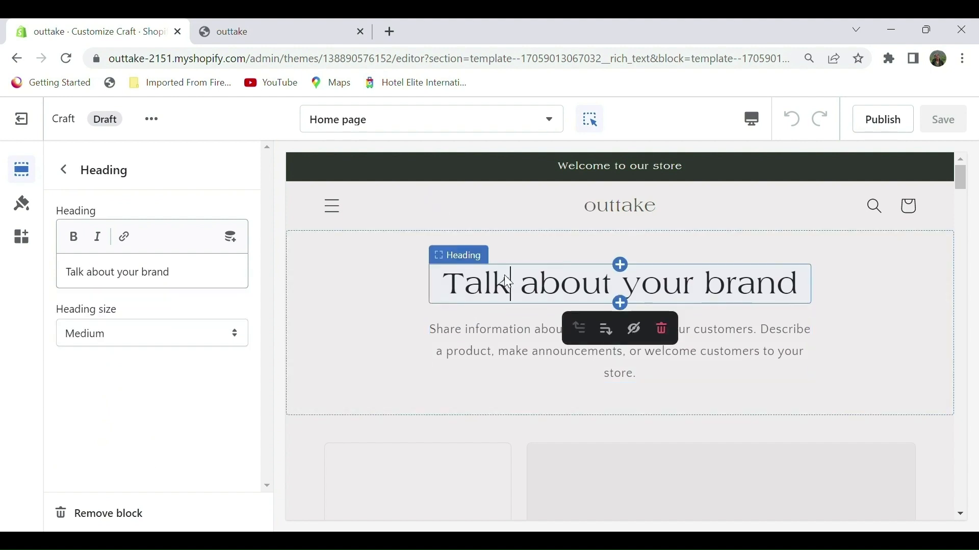
- Choose the Home page collection for the collage's collection block, and check the page for creating a new collection
scroll(504, 278, down, 5)
click(444, 294)
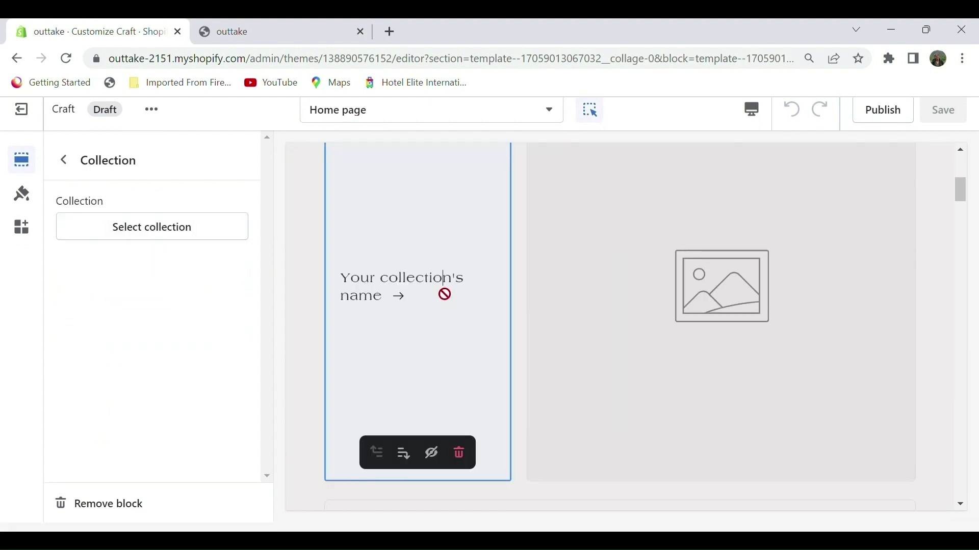
click(188, 225)
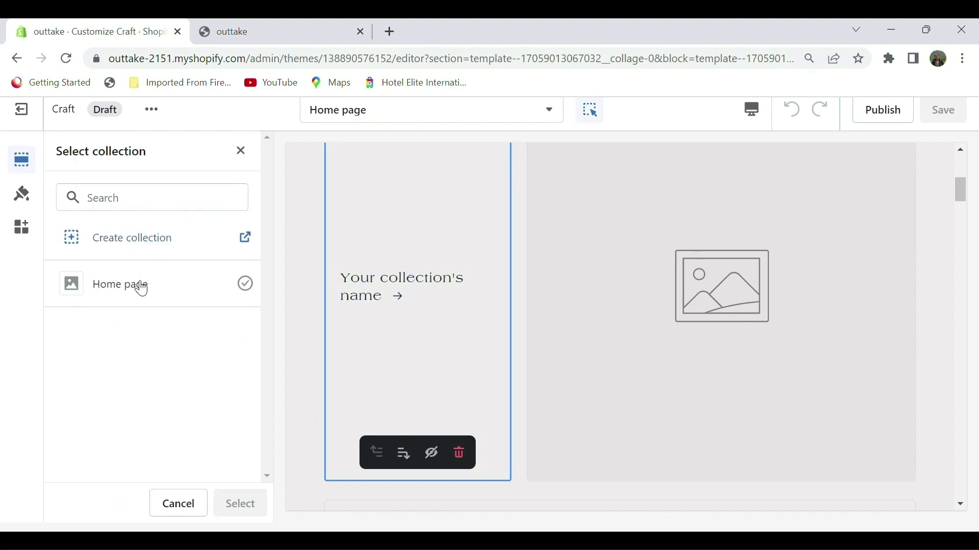
click(142, 289)
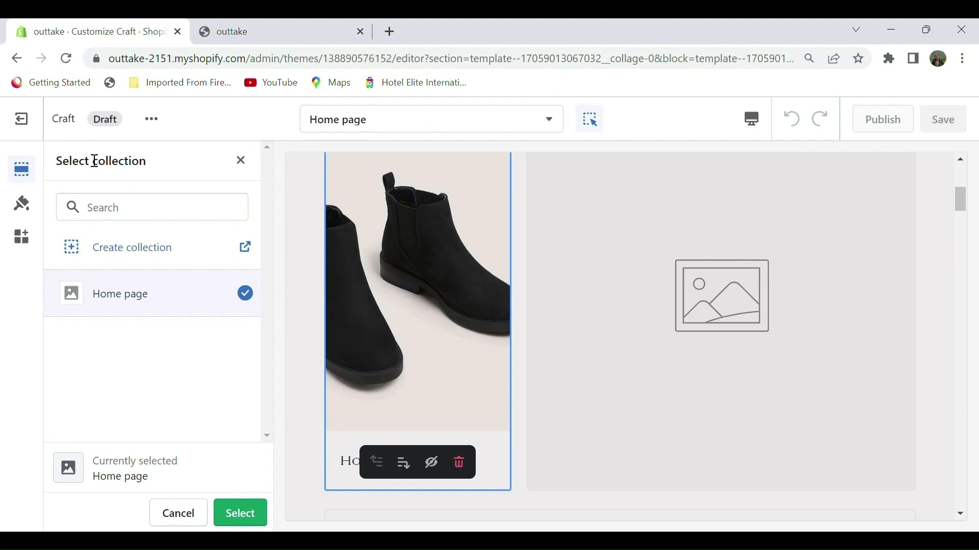
click(184, 246)
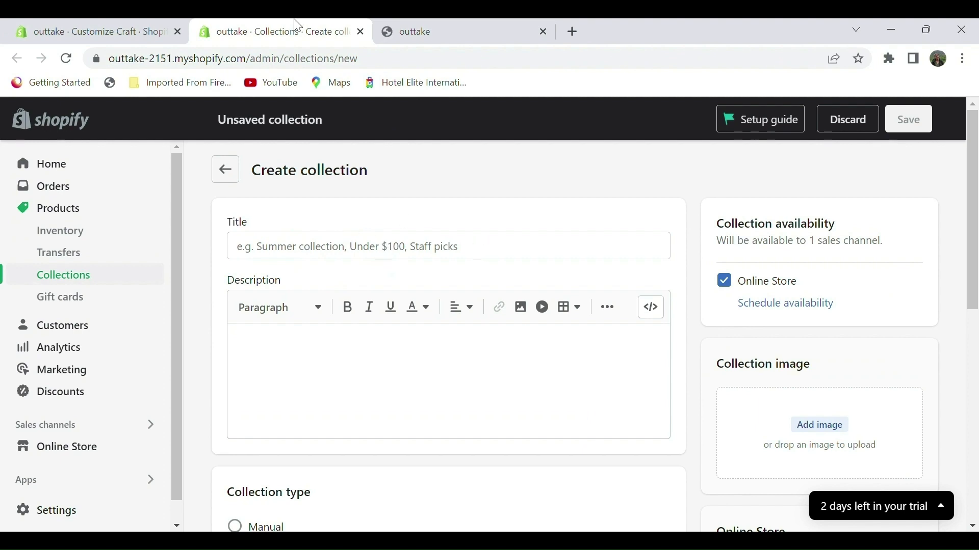
click(361, 31)
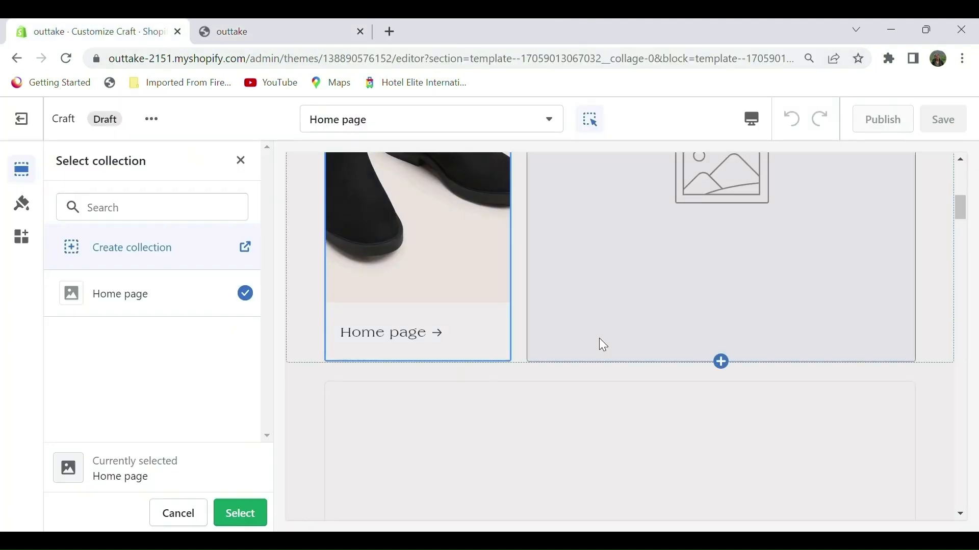
- Examine the home page's Video section and its heading, heading size, cover image, URL and alt text settings
scroll(600, 343, down, 5)
scroll(521, 393, down, 6)
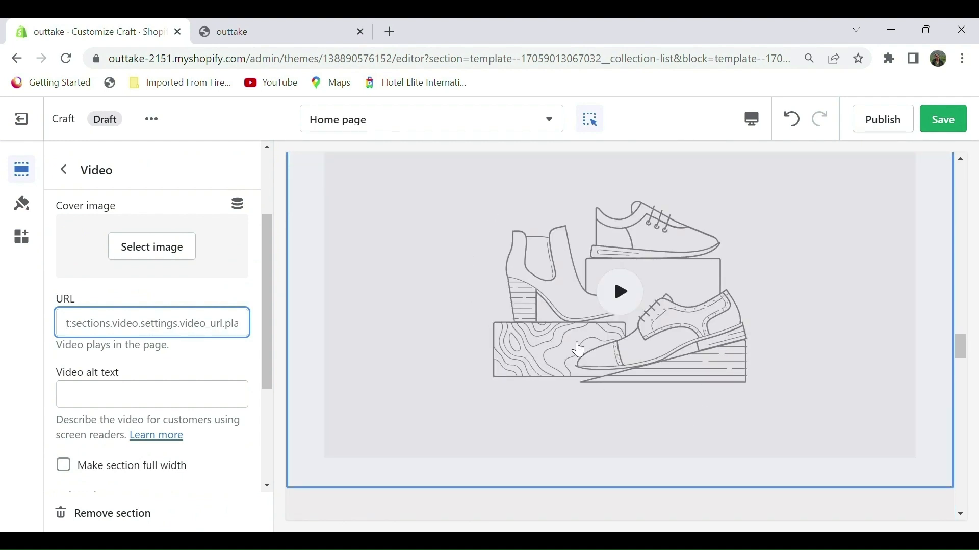
scroll(689, 355, up, 2)
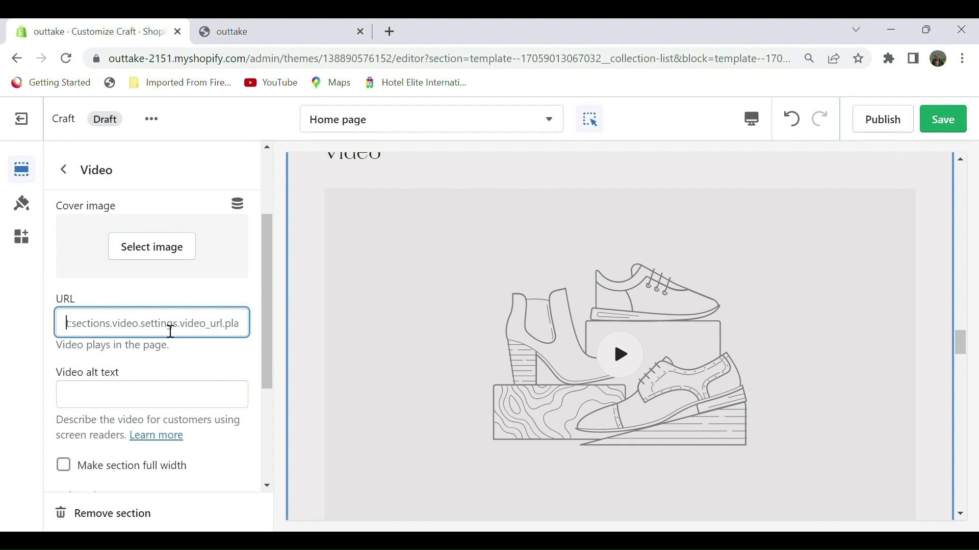
scroll(171, 332, up, 2)
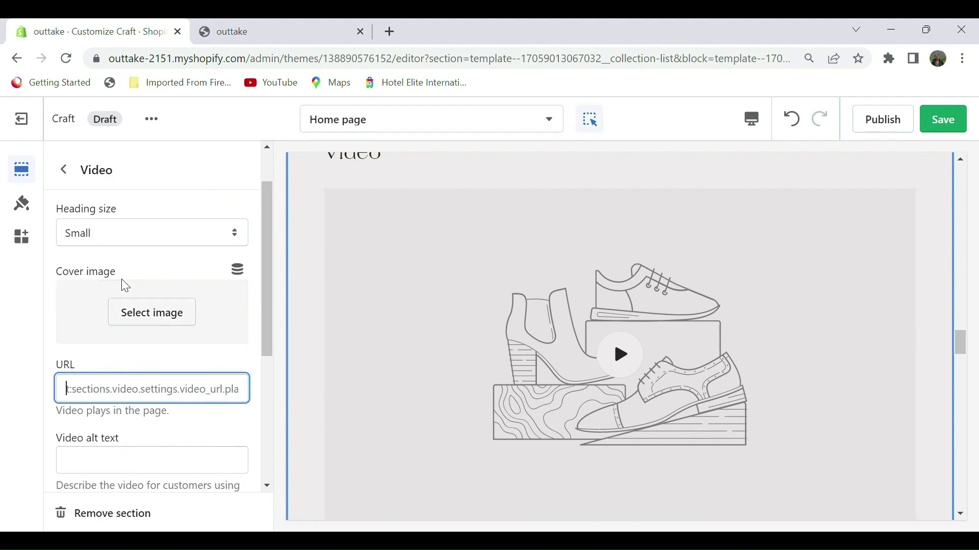
scroll(146, 316, up, 1)
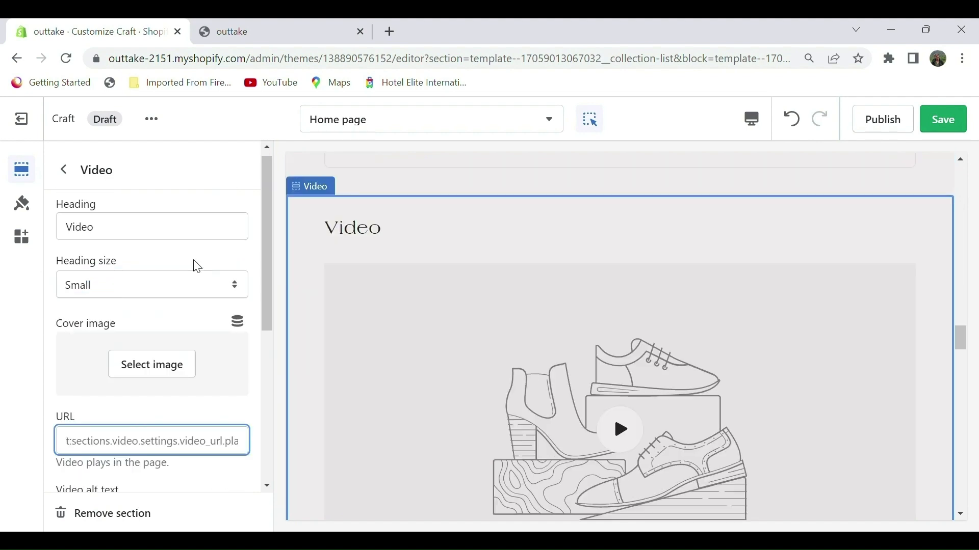
scroll(197, 332, down, 5)
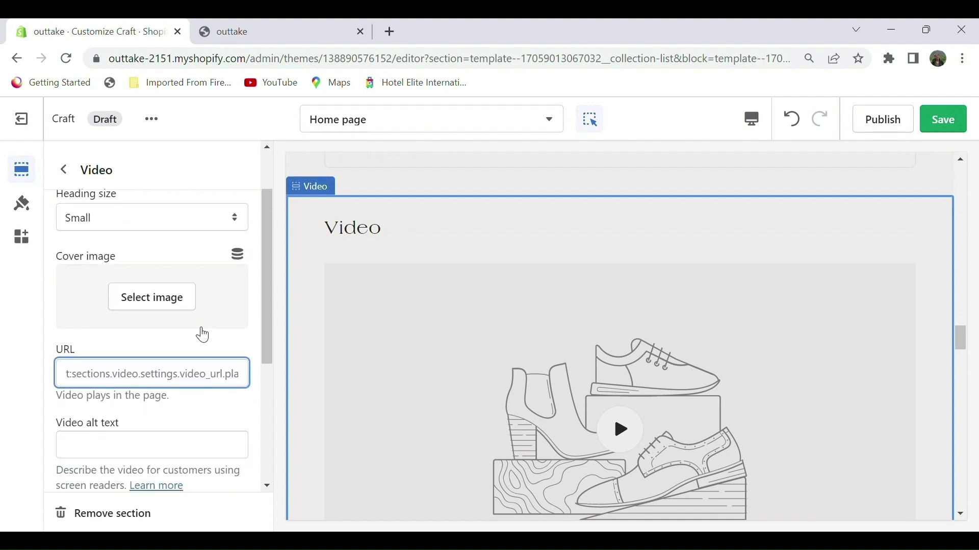
- Review the remaining home page sections down to the footer, check the Email signup settings, and save the Craft theme
scroll(528, 350, down, 5)
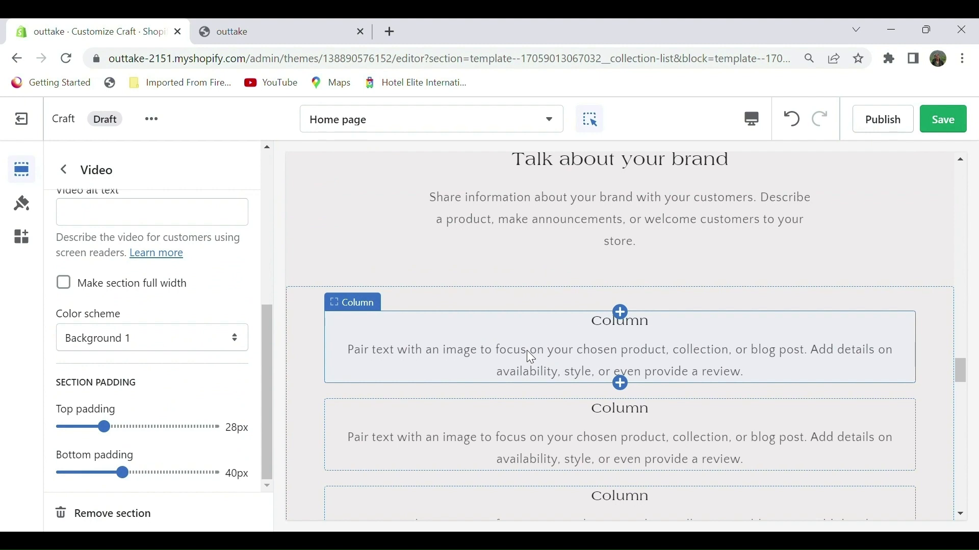
scroll(583, 242, down, 5)
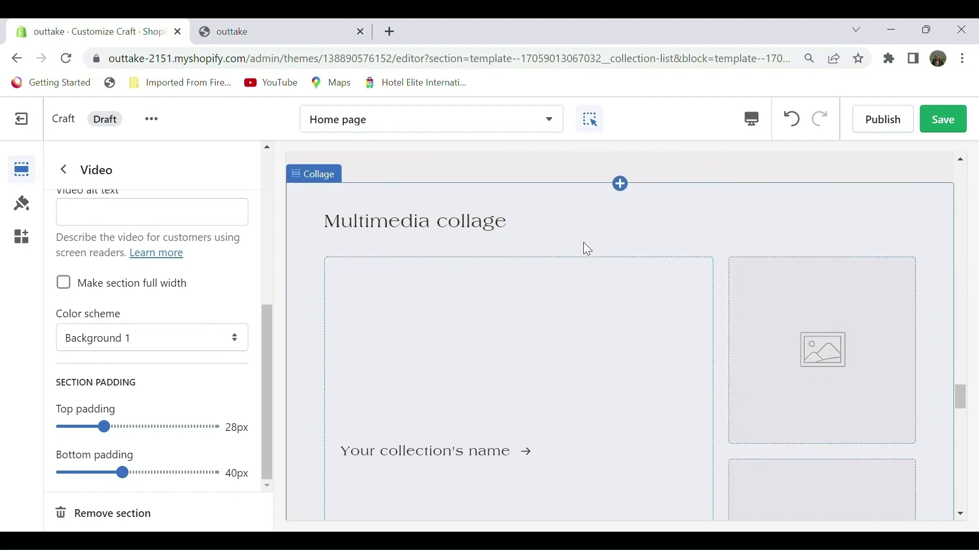
scroll(584, 243, down, 7)
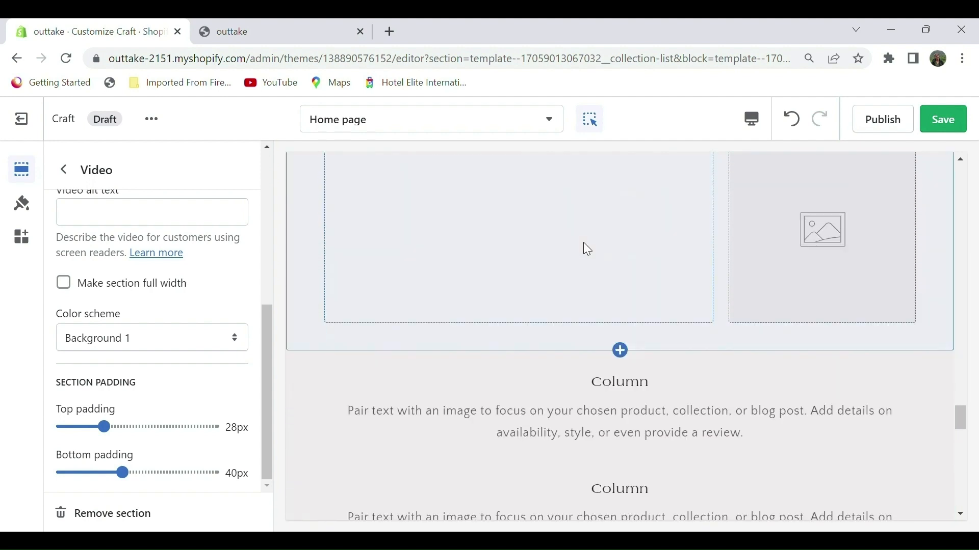
scroll(585, 244, down, 8)
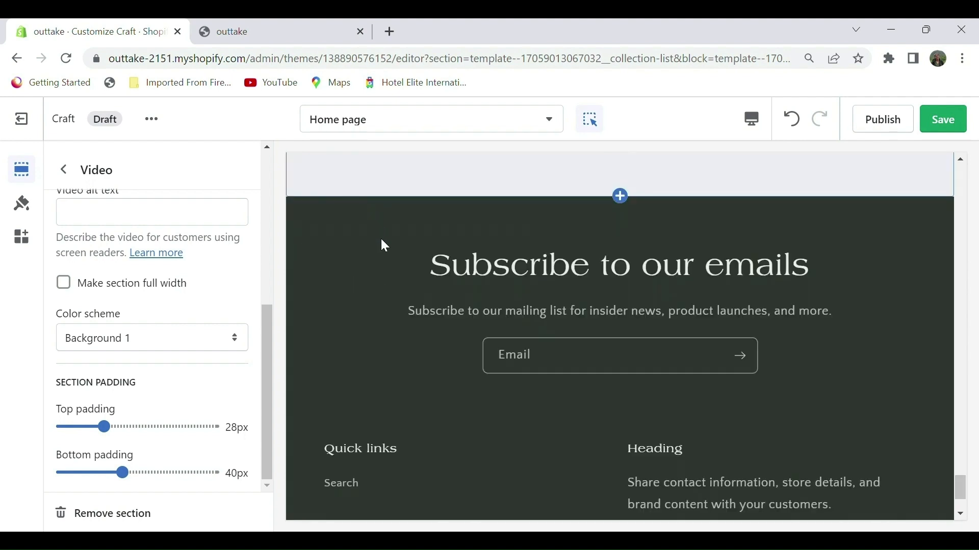
click(381, 241)
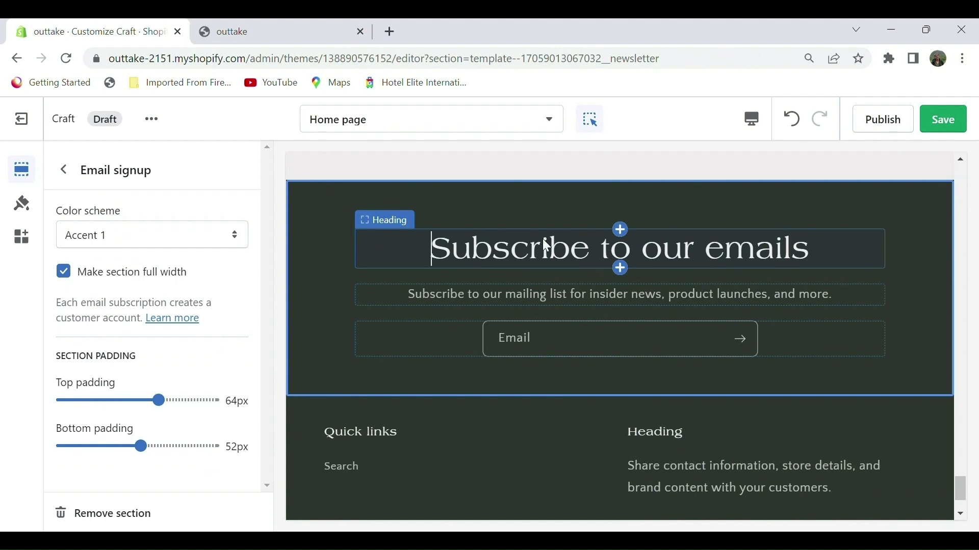
scroll(547, 246, down, 2)
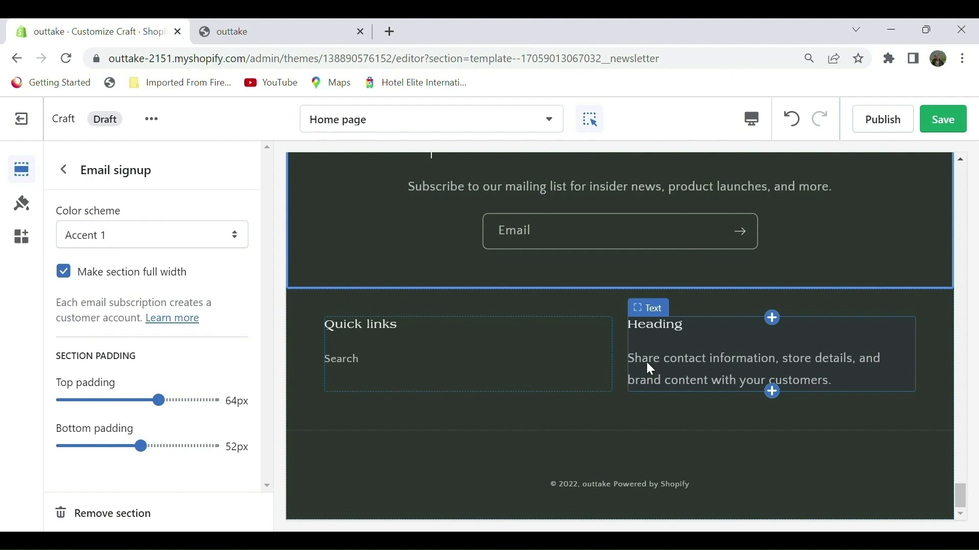
scroll(867, 260, up, 10)
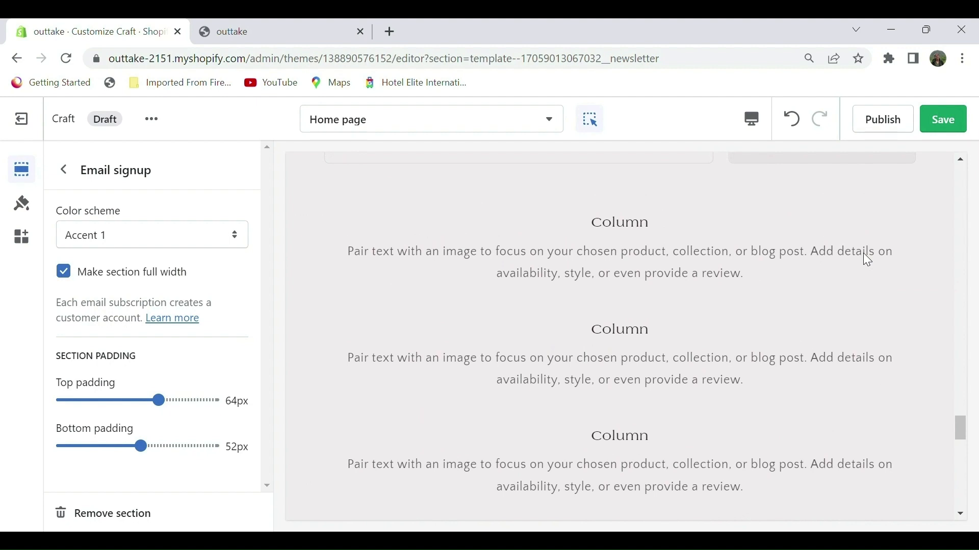
scroll(752, 311, up, 5)
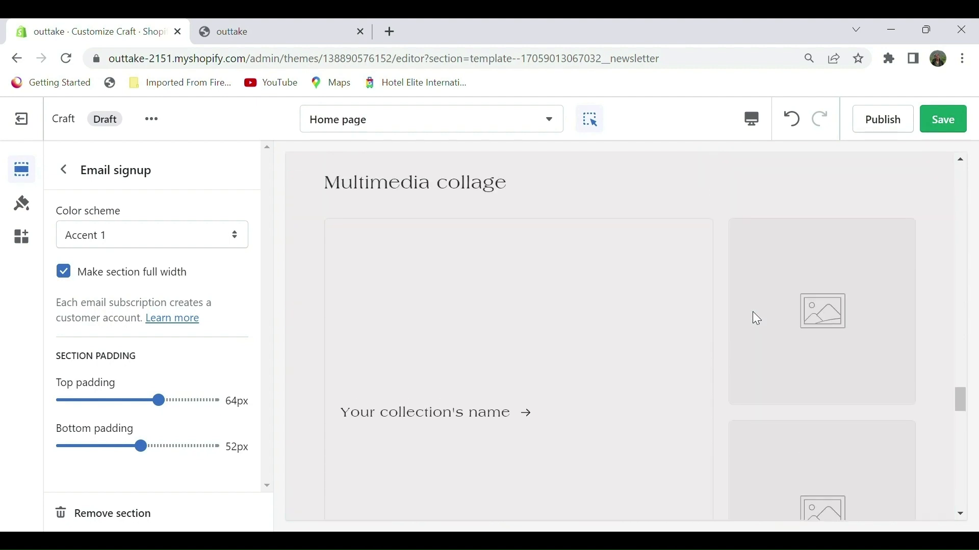
click(958, 125)
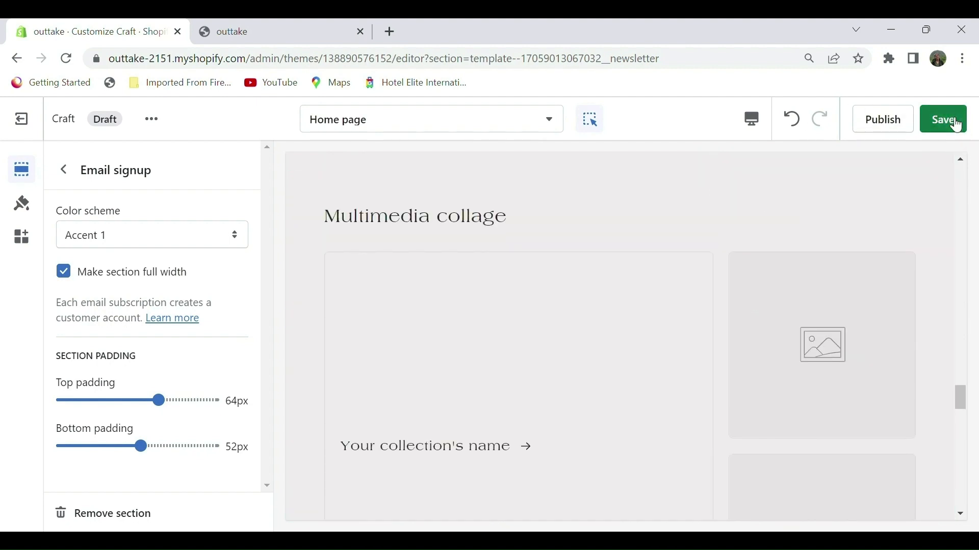
- Reload the outtake storefront and look through its home page from the banner to the footer
click(307, 23)
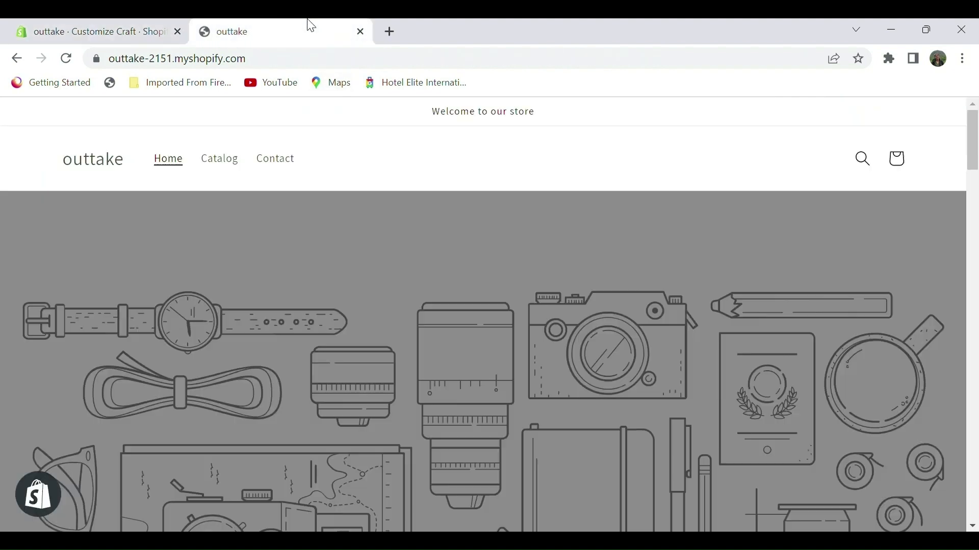
click(67, 60)
scroll(406, 395, down, 3)
scroll(403, 390, down, 10)
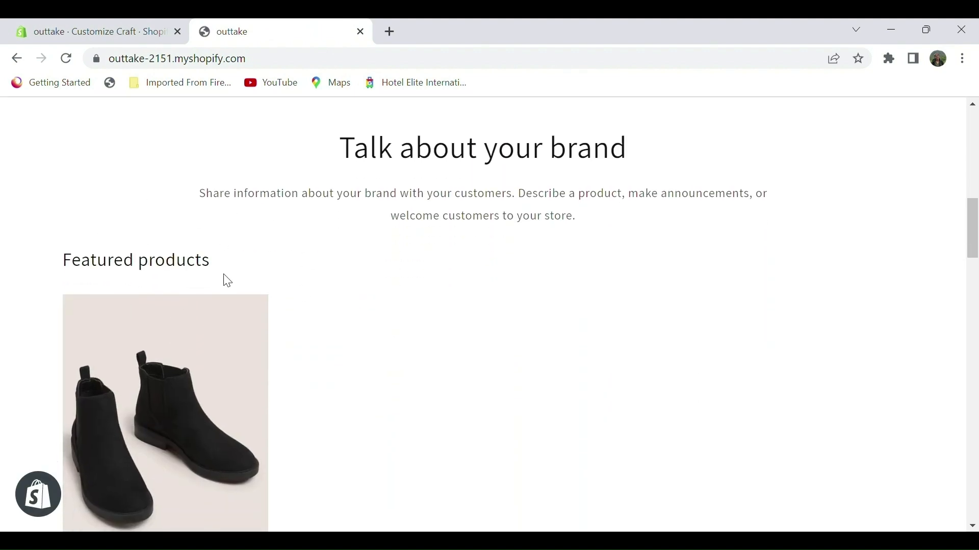
scroll(222, 275, down, 15)
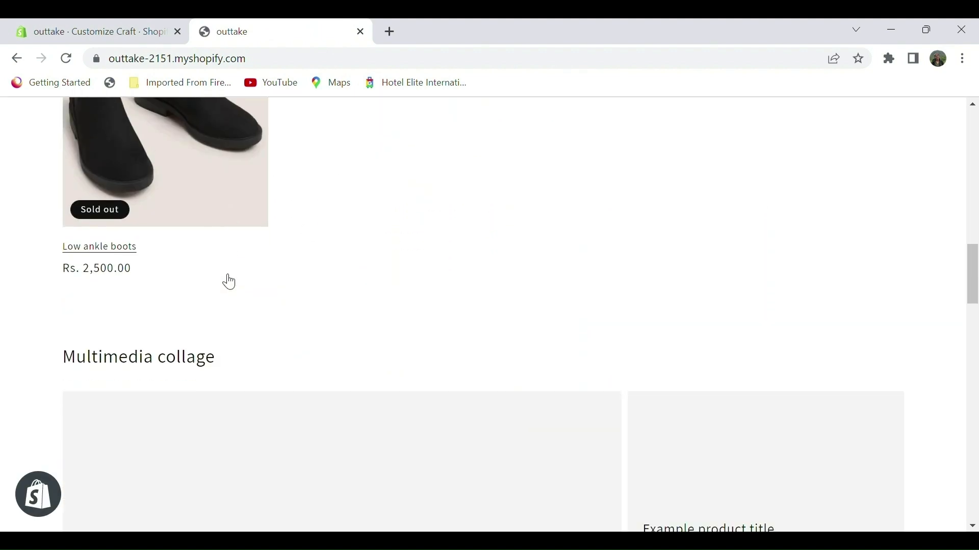
scroll(229, 279, down, 10)
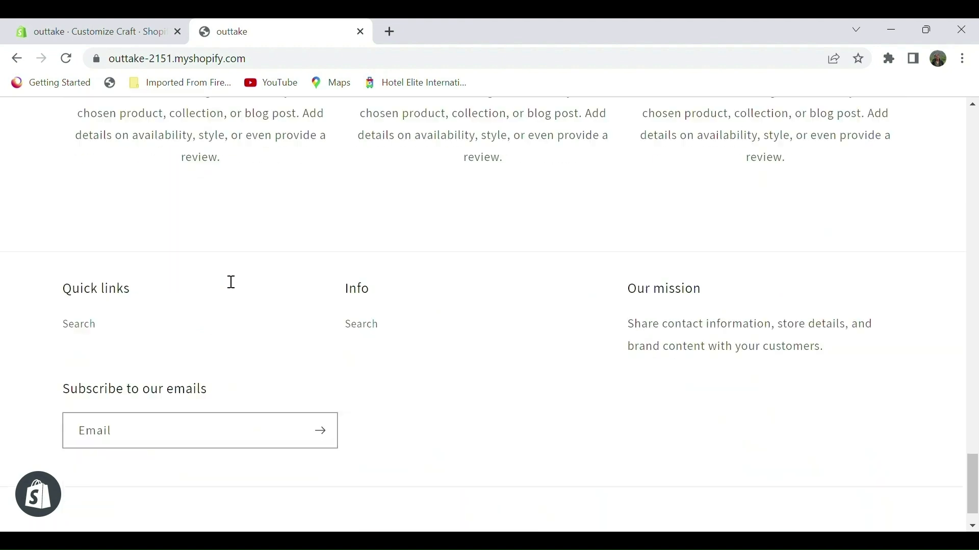
scroll(227, 281, up, 20)
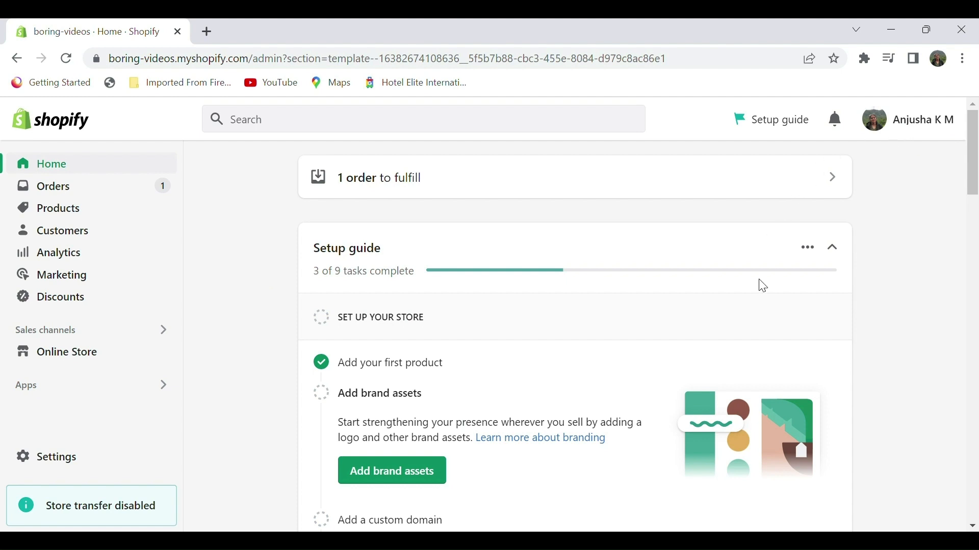
- In the boring-videos store details settings, change the store name to boring videos and the store industry to Clothing
click(51, 459)
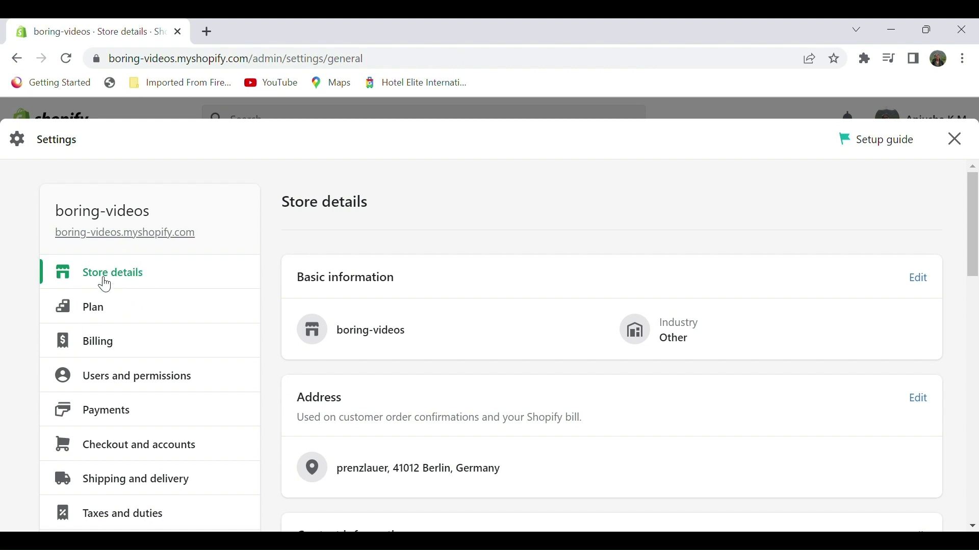
scroll(374, 342, down, 3)
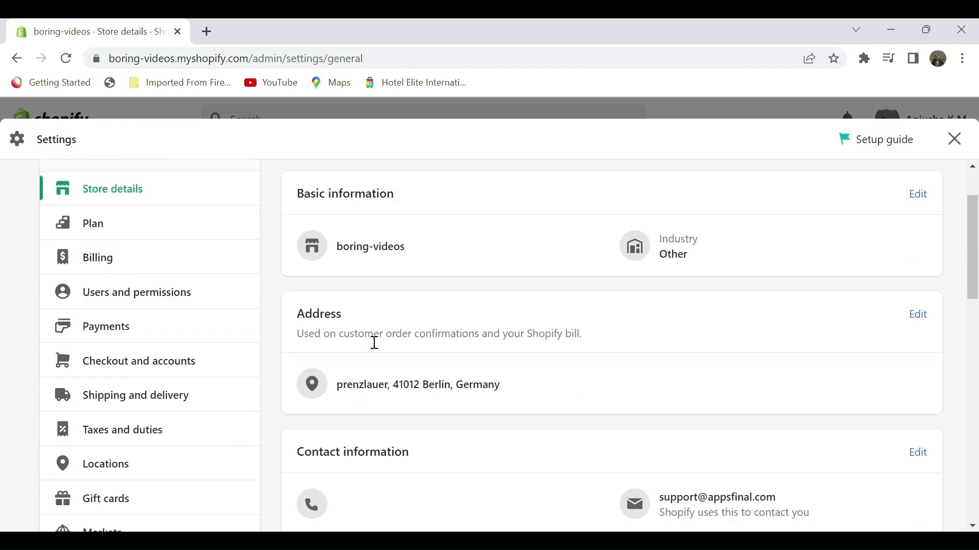
scroll(367, 339, up, 3)
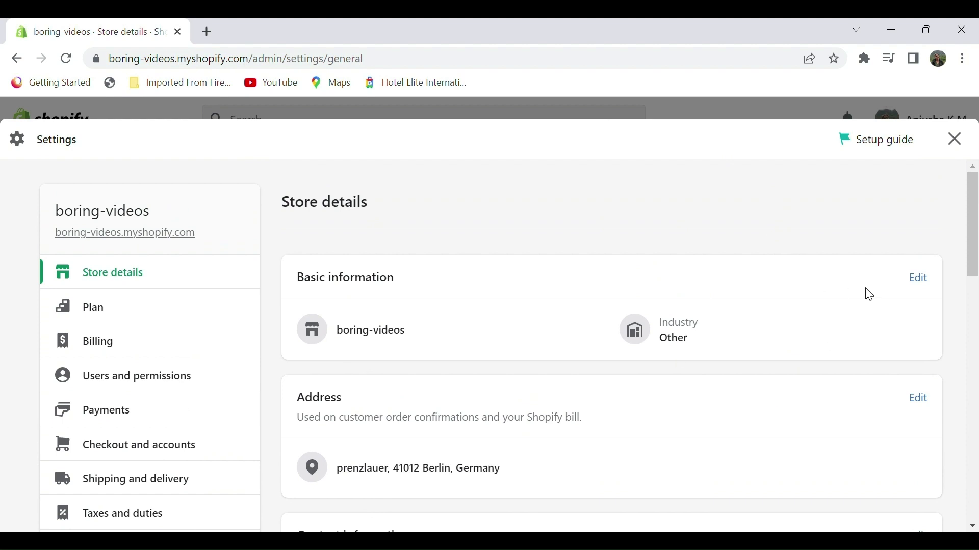
click(918, 279)
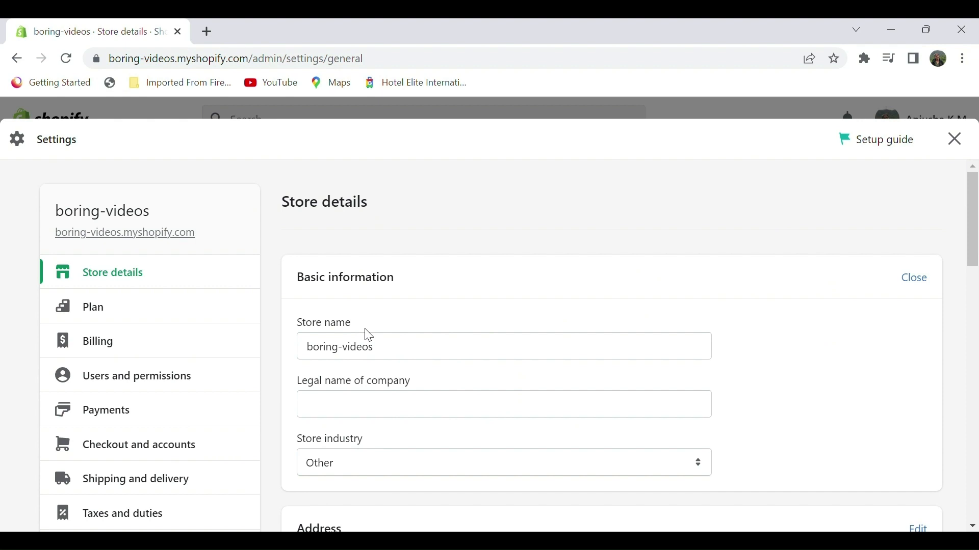
key(BackSpace)
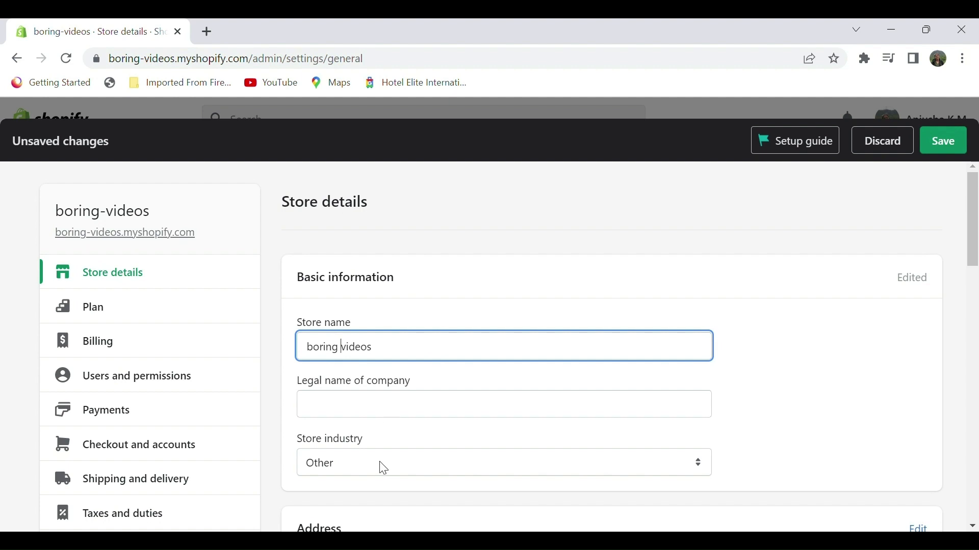
scroll(384, 471, down, 1)
click(405, 445)
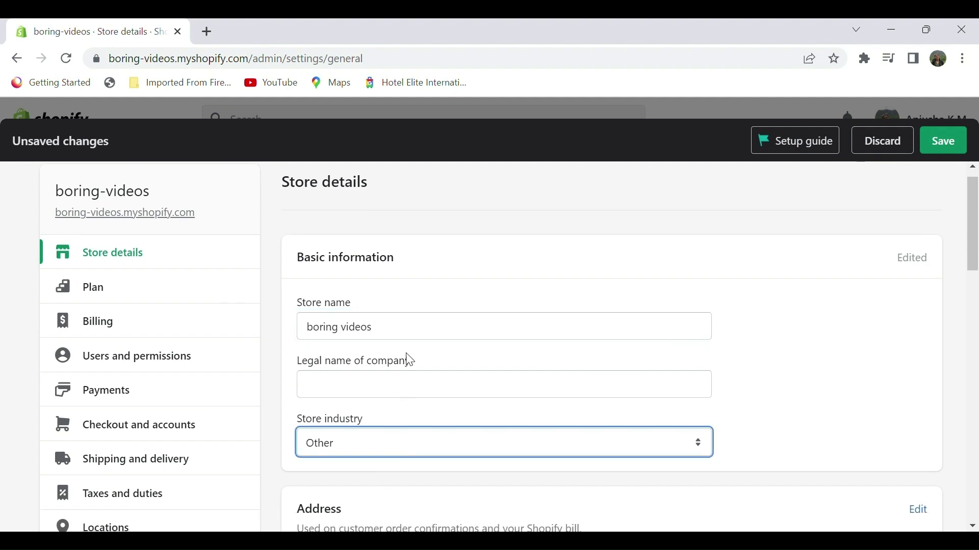
click(434, 233)
scroll(594, 441, down, 5)
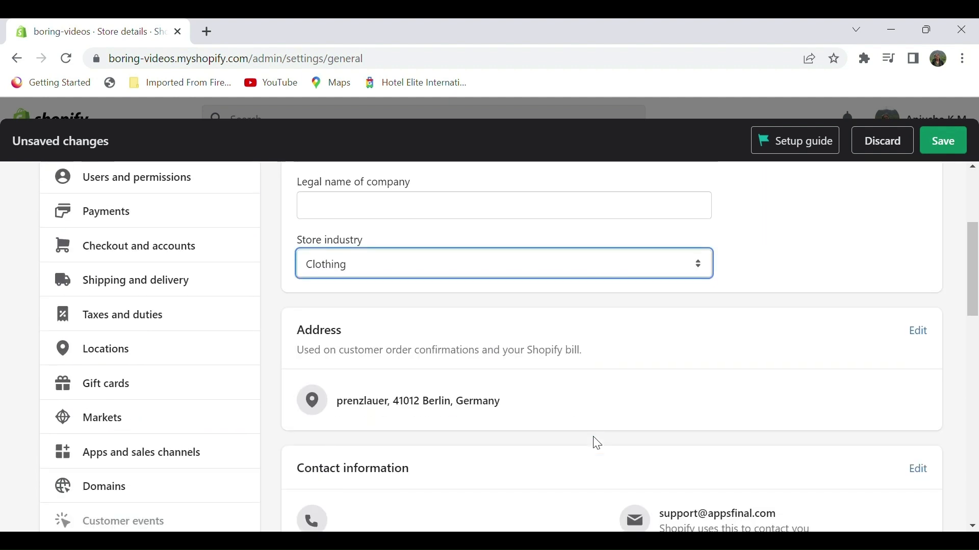
- Save the edited store details after checking the address and contact information, and view the online store
scroll(479, 398, down, 1)
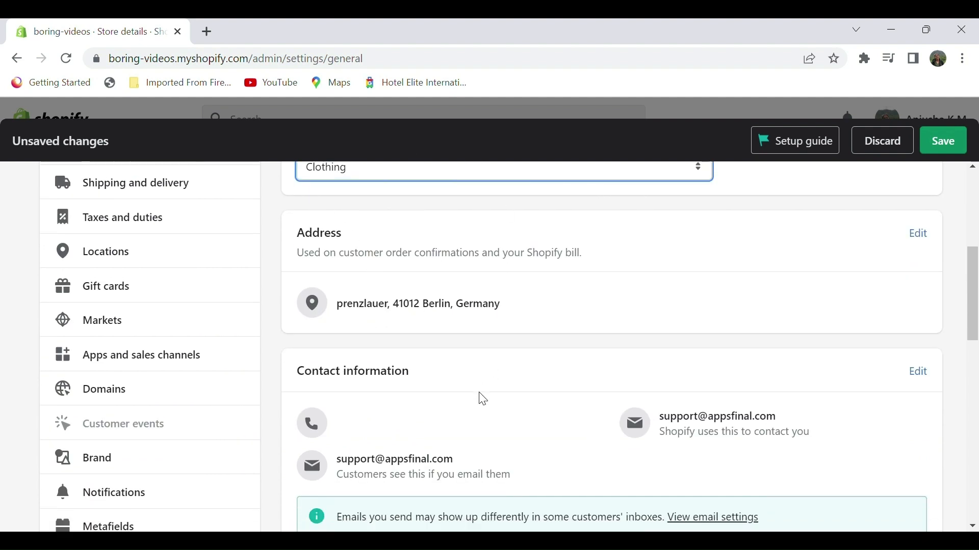
scroll(625, 403, down, 1)
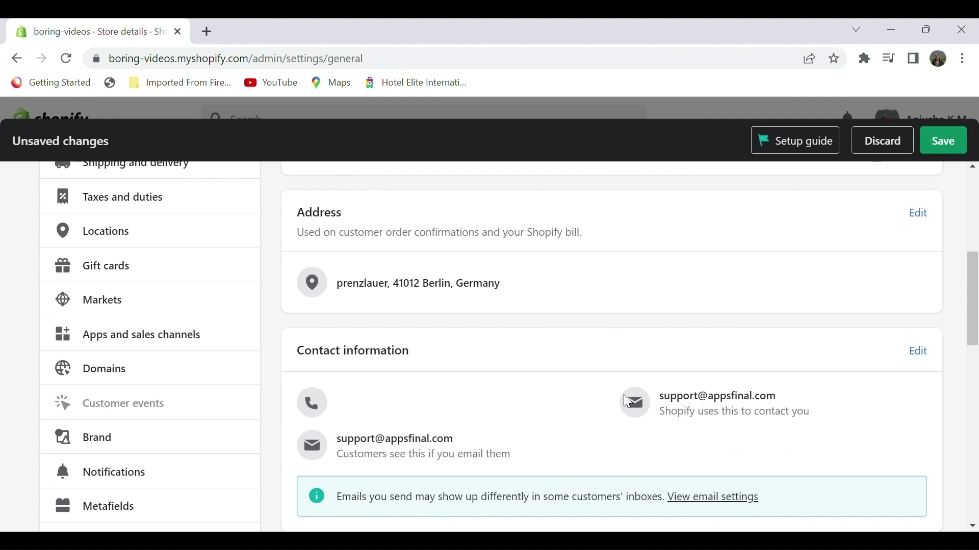
scroll(837, 273, up, 6)
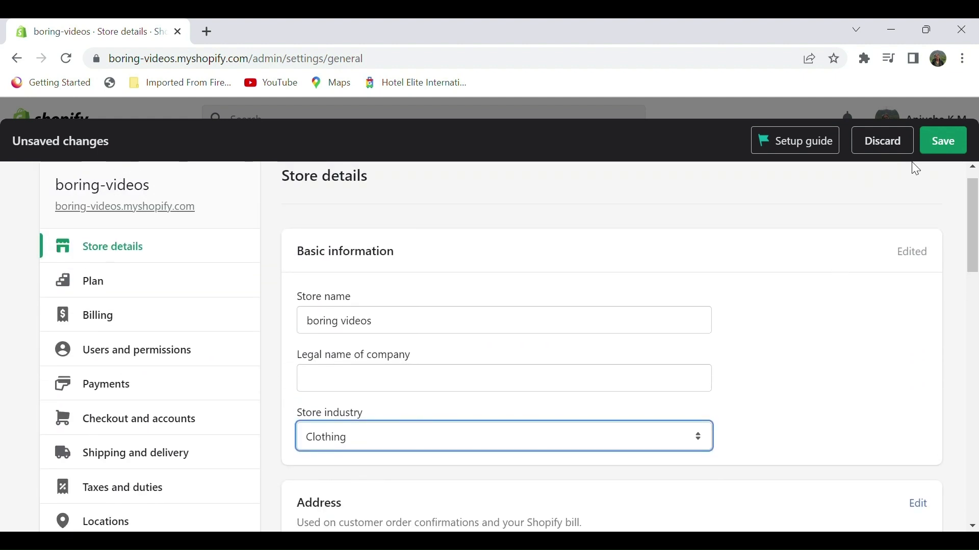
click(959, 145)
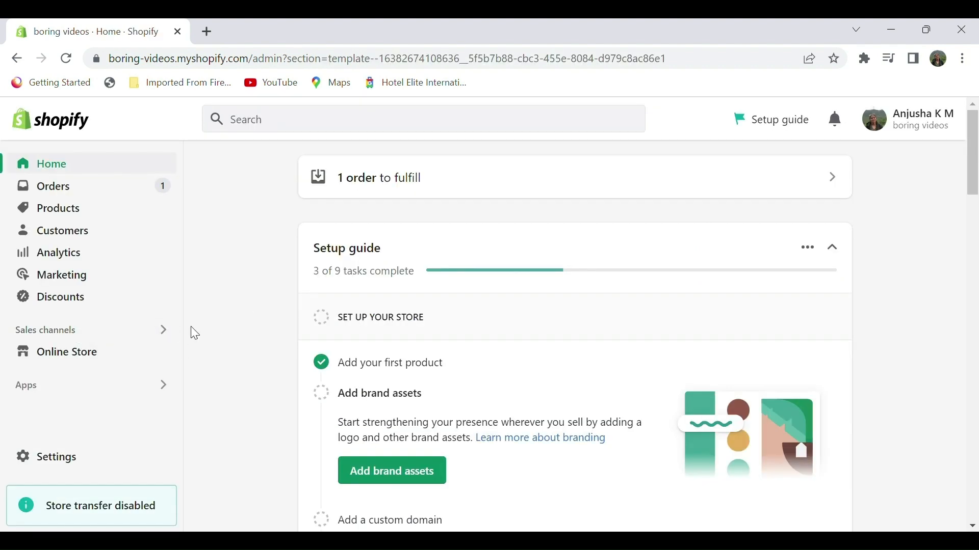
mouse_move(158, 362)
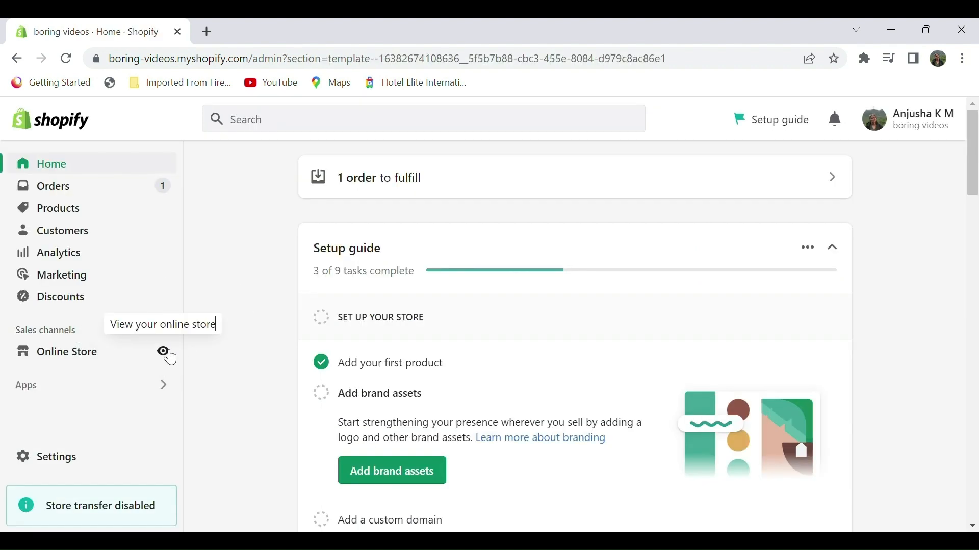
click(171, 357)
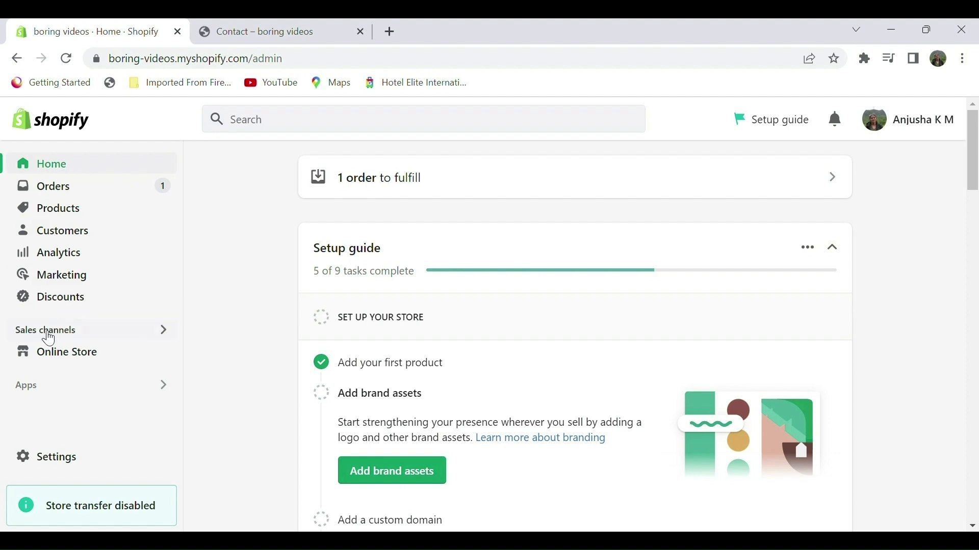
- Open the Main menu from the online store's navigation settings to edit its menu items
click(47, 363)
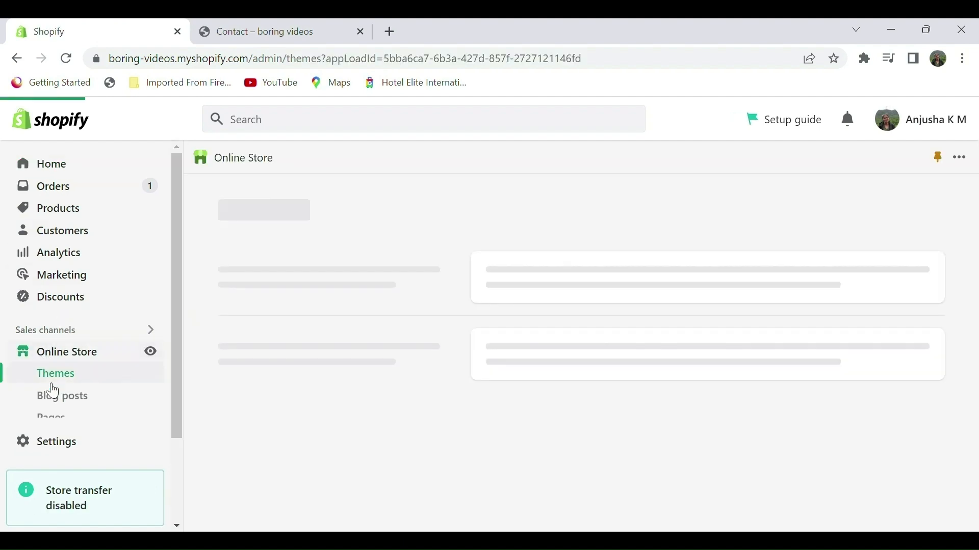
scroll(51, 390, down, 2)
click(62, 378)
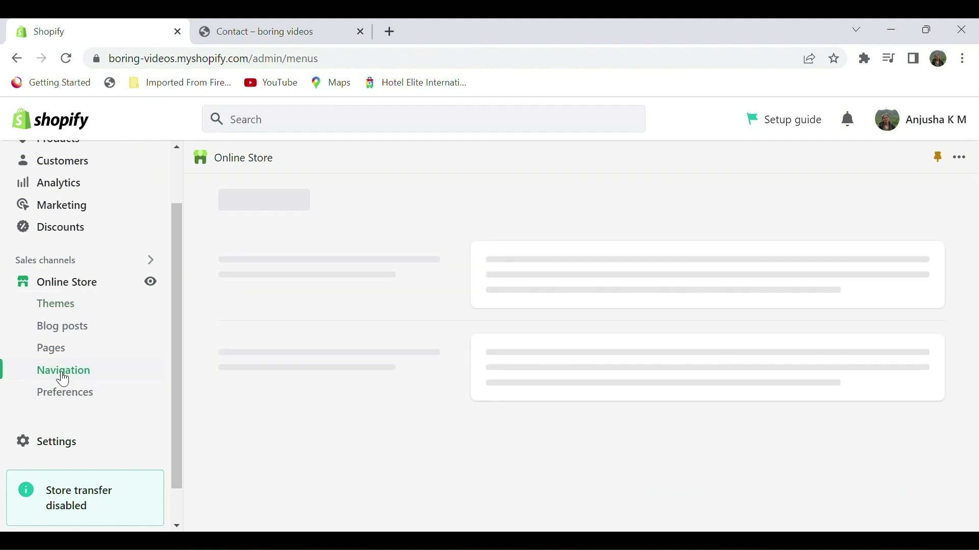
scroll(434, 370, down, 2)
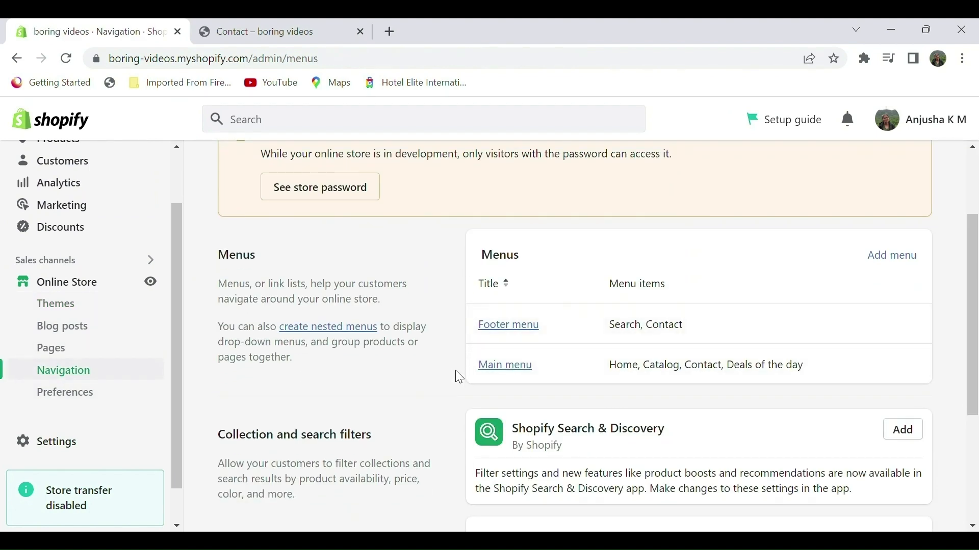
click(520, 370)
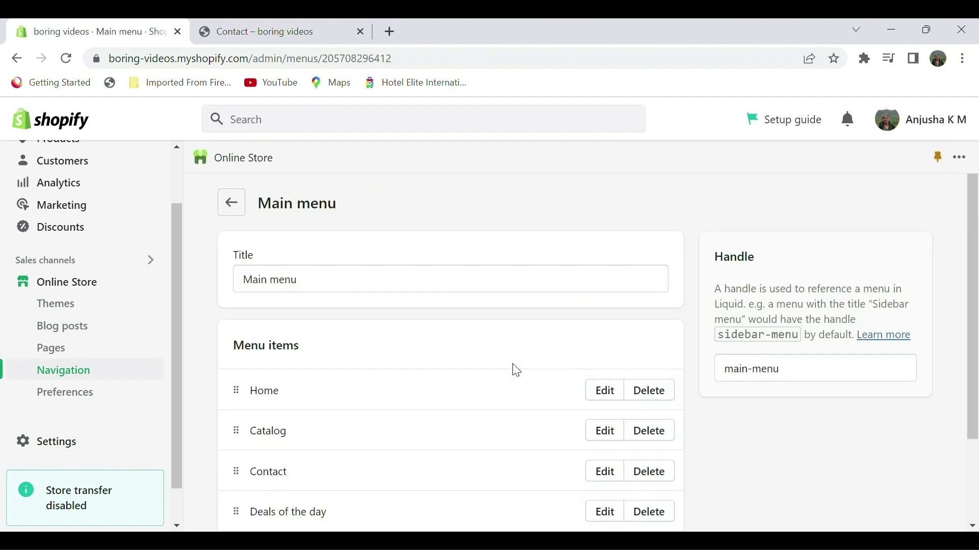
scroll(516, 370, down, 2)
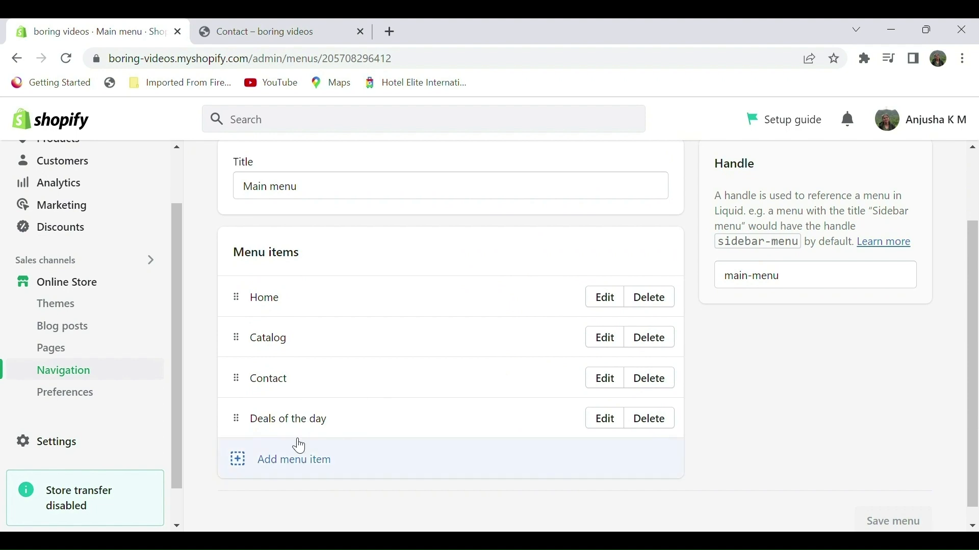
- Add a menu item to the Main menu that links to the Low ankle boot product
click(307, 476)
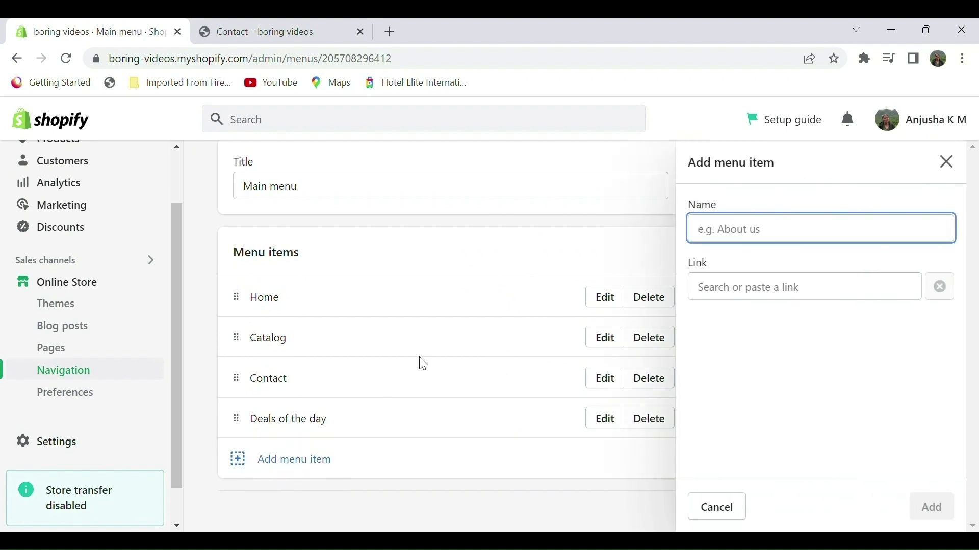
click(736, 300)
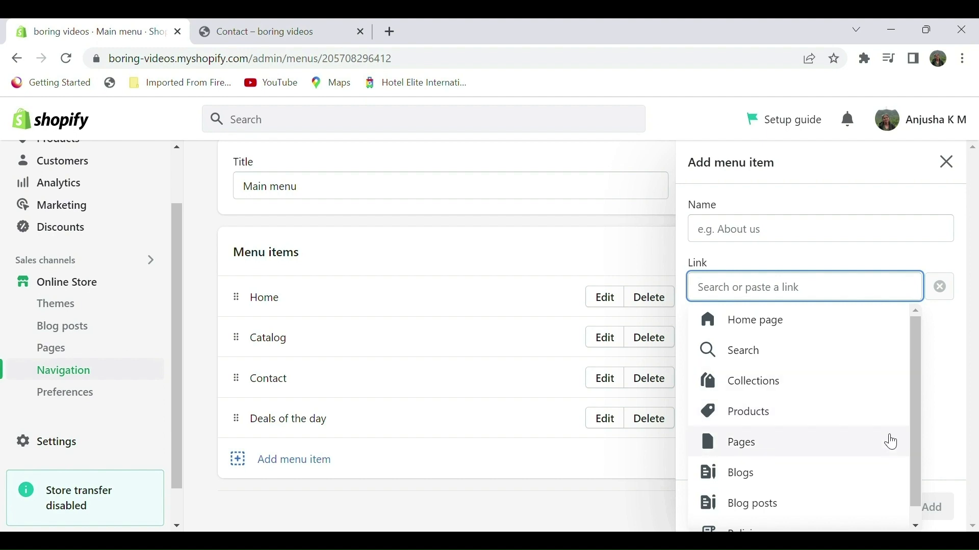
scroll(892, 443, down, 1)
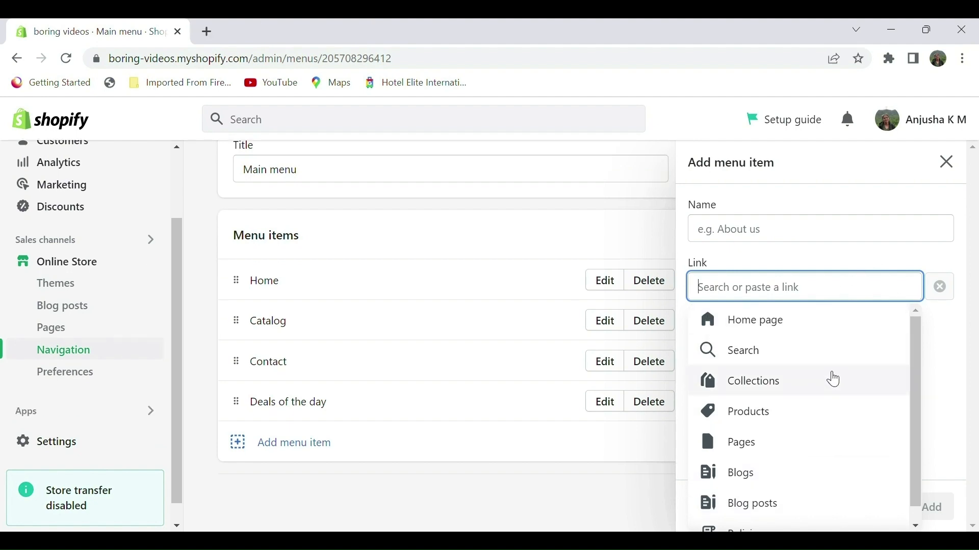
click(806, 402)
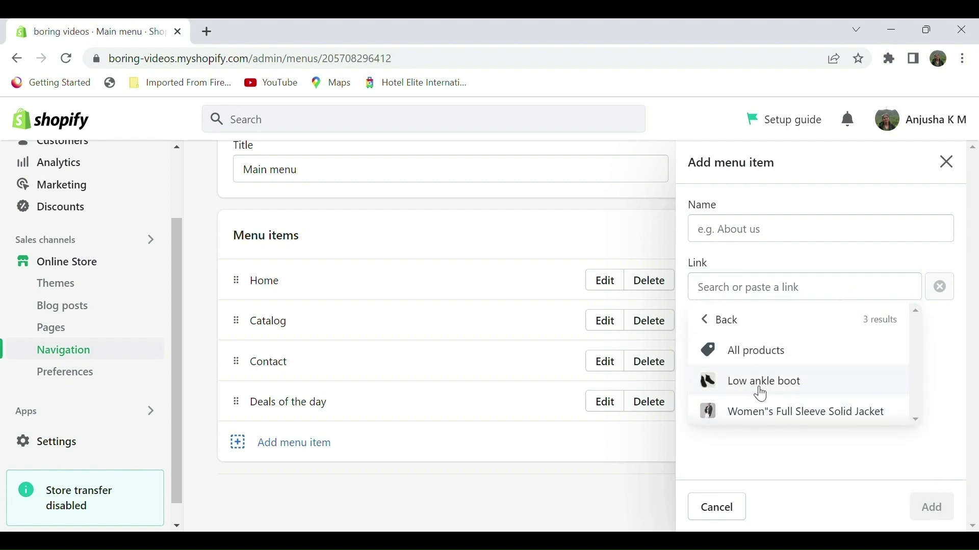
click(762, 392)
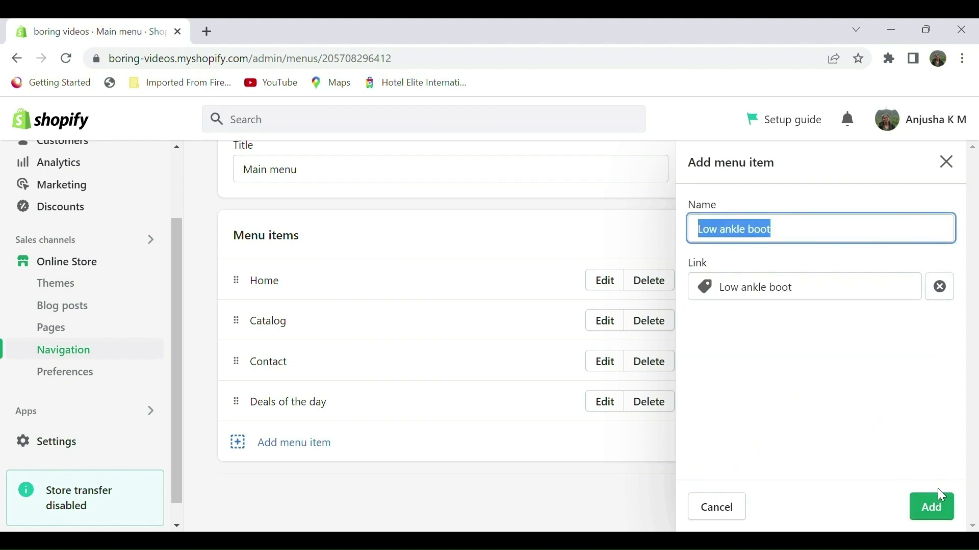
click(940, 502)
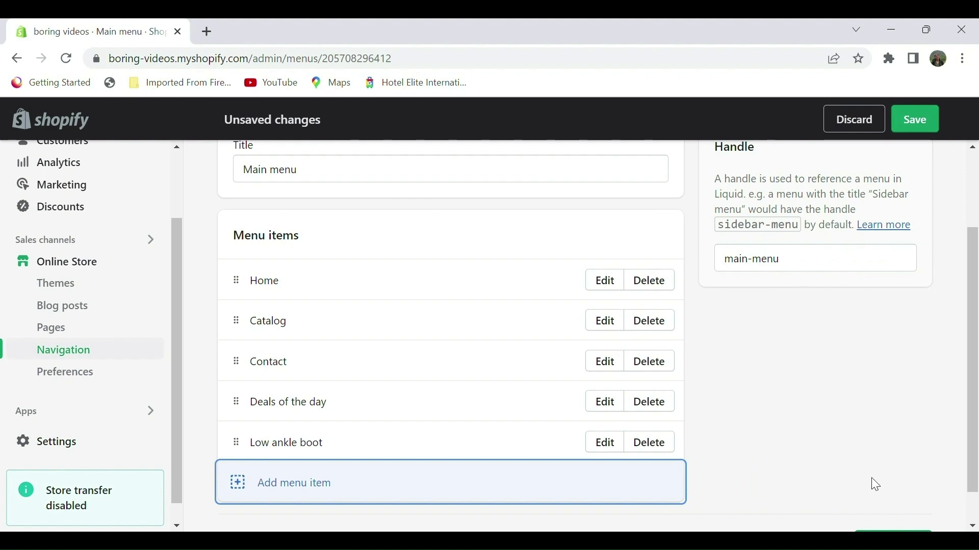
- Move the Low ankle boot item between Catalog and Contact in the Main menu and save the menu
click(604, 284)
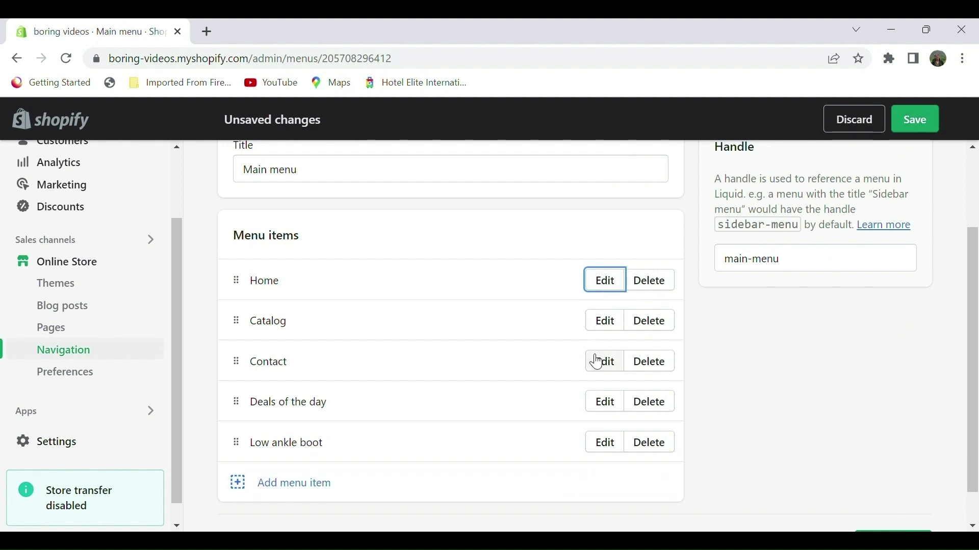
scroll(596, 361, down, 1)
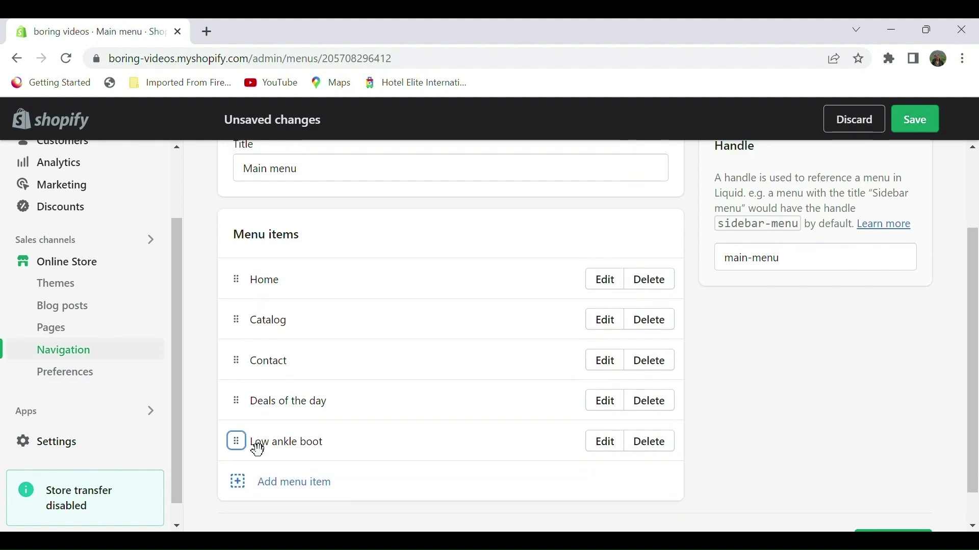
drag(251, 452, 258, 373)
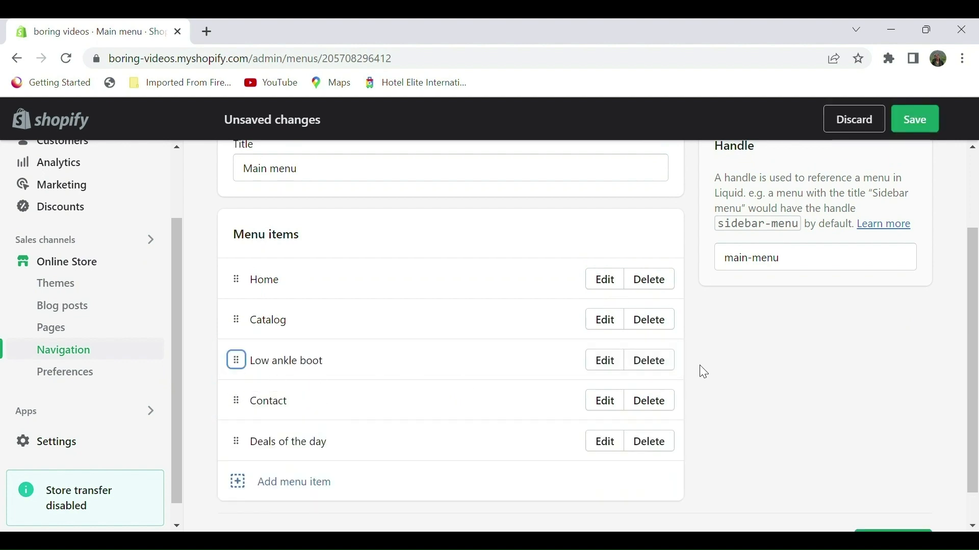
click(928, 121)
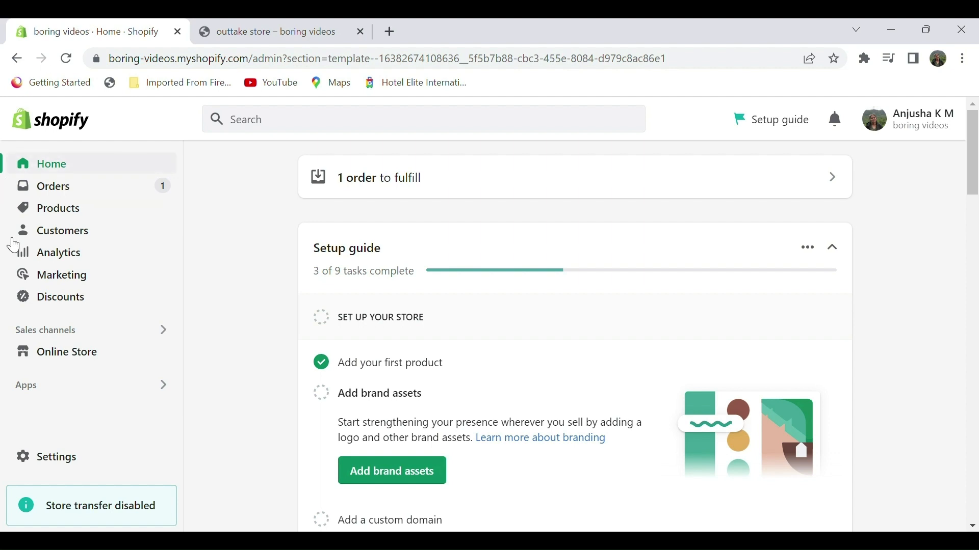
- Start a new product collection titled "Deals of the day" with the description "Upto 40% off"
click(88, 208)
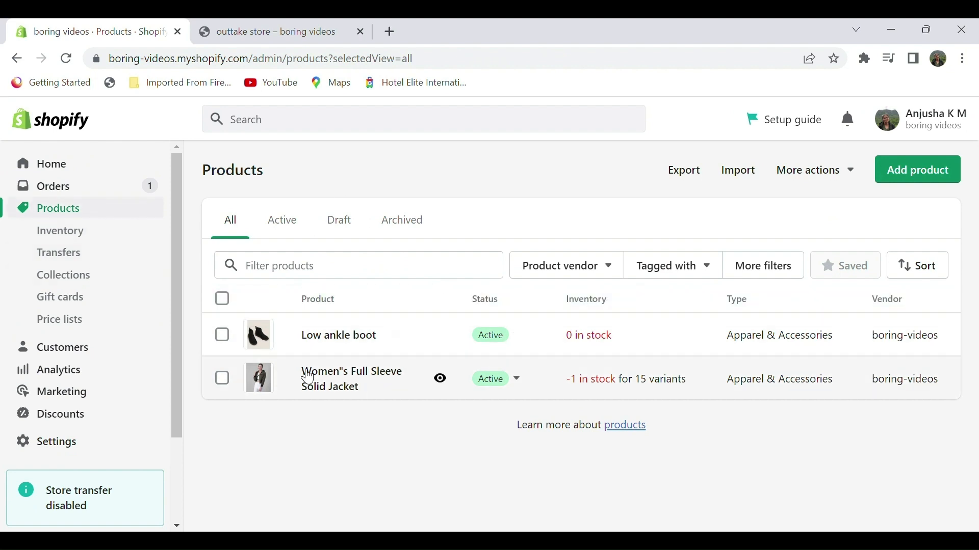
click(64, 287)
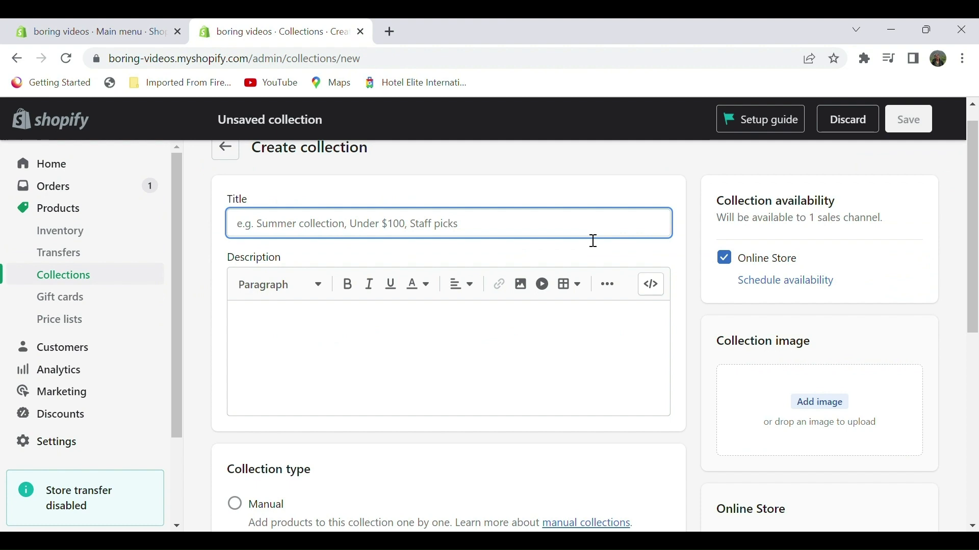
text(Deal)
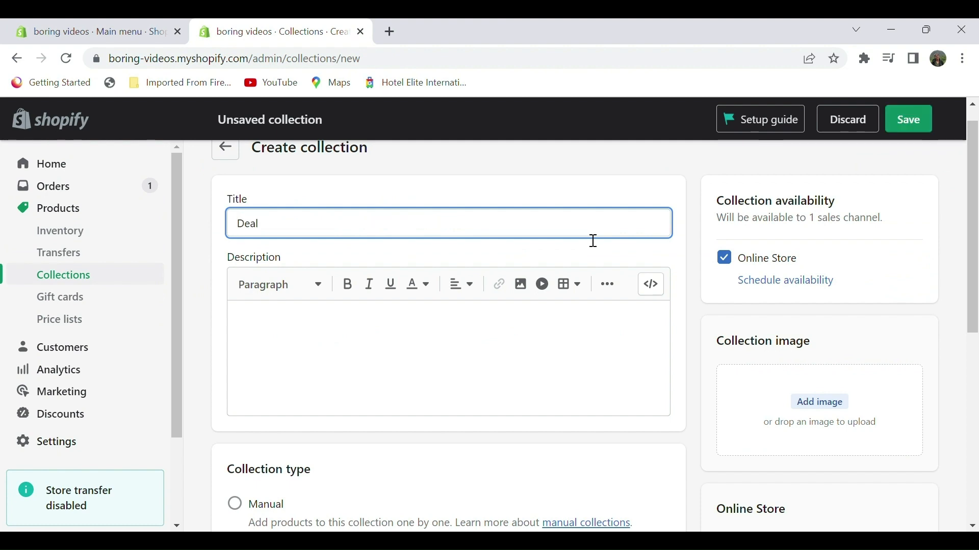
text(s of the day)
click(441, 337)
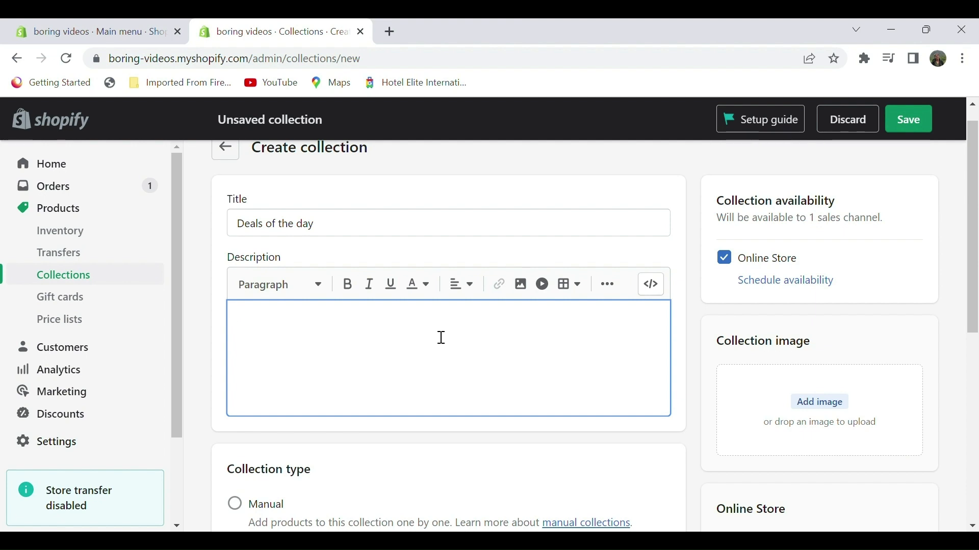
text(Upto 40)
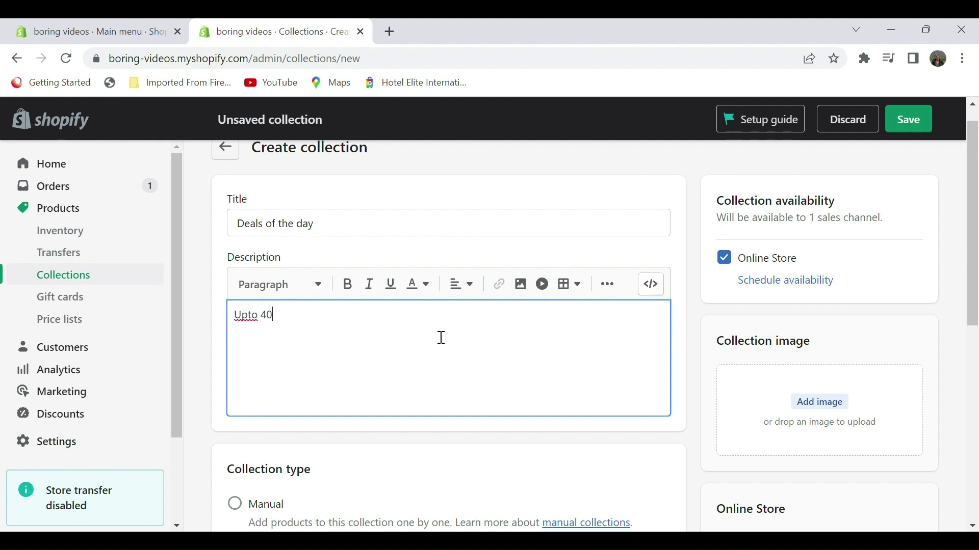
text(% off)
click(248, 320)
- Look through the new collection's manual and automated type options and its product matching conditions
scroll(575, 504, down, 1)
scroll(579, 504, down, 3)
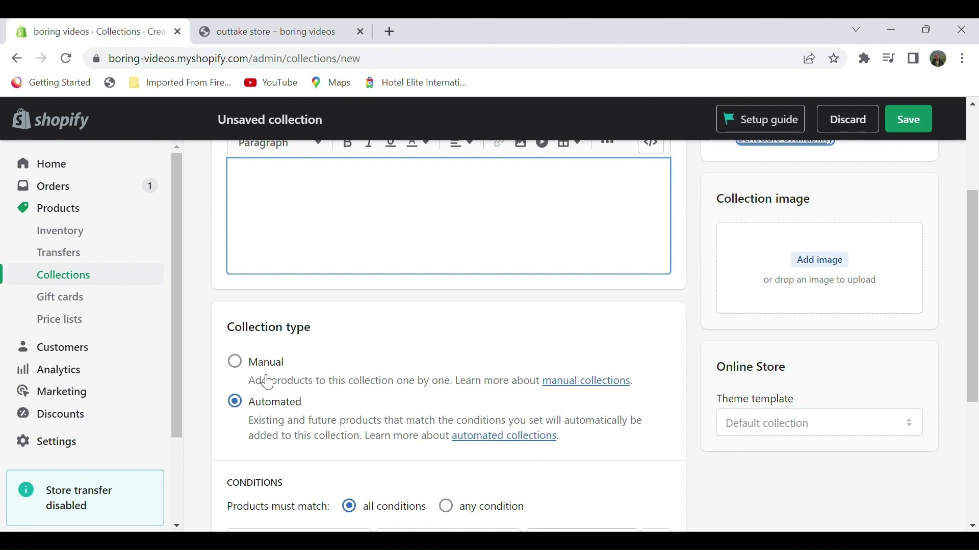
scroll(260, 413, down, 1)
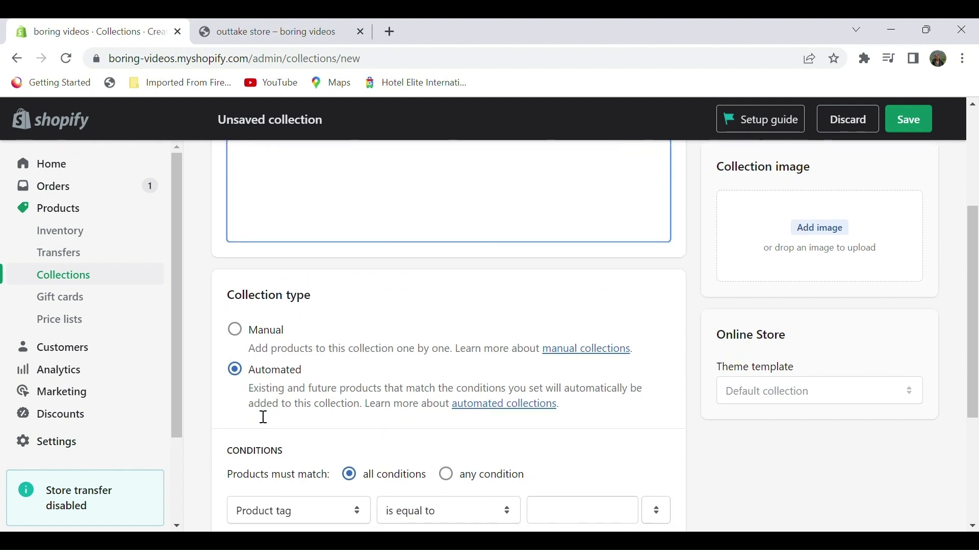
scroll(263, 417, down, 1)
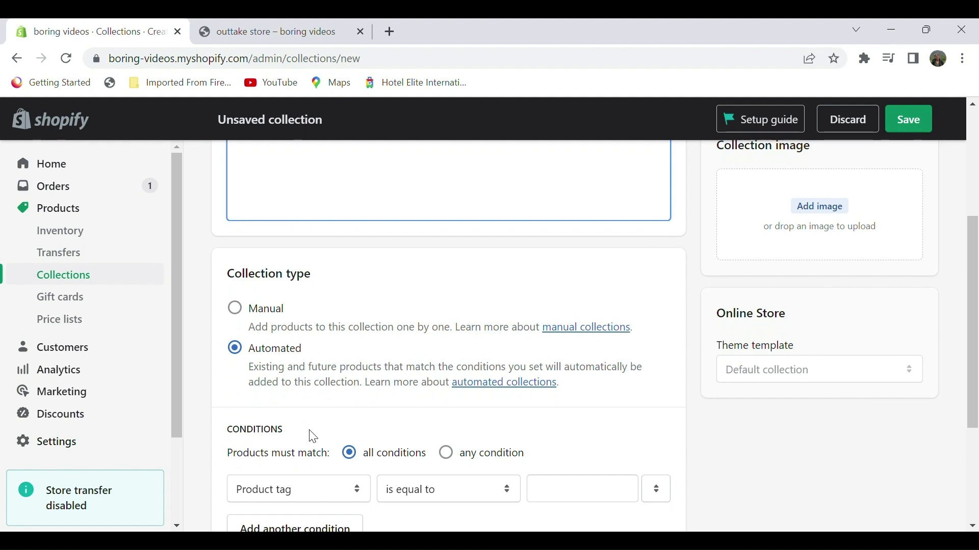
scroll(255, 423, down, 2)
scroll(249, 357, down, 3)
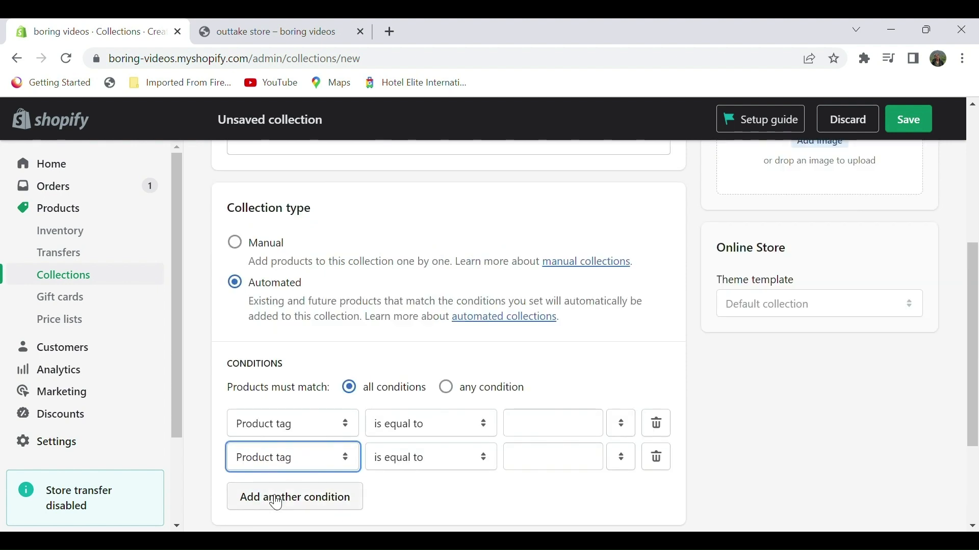
- Try out extra product tag conditions for the automated collection and delete them, leaving a single condition
click(275, 497)
scroll(276, 502, down, 2)
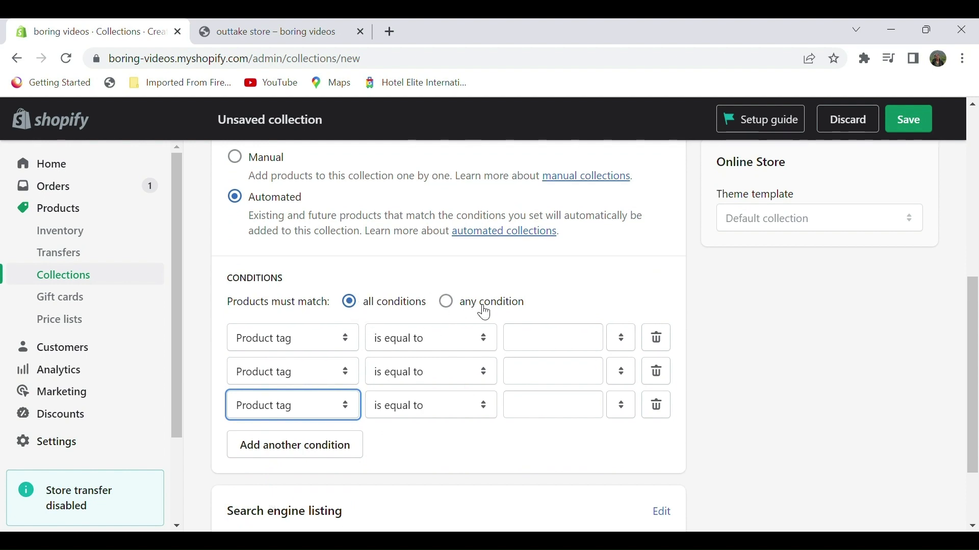
click(657, 405)
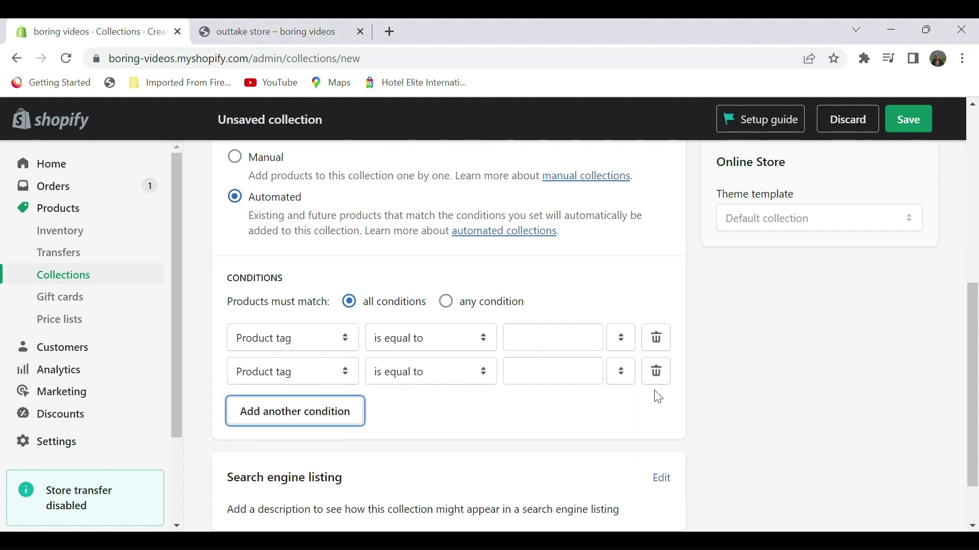
click(660, 377)
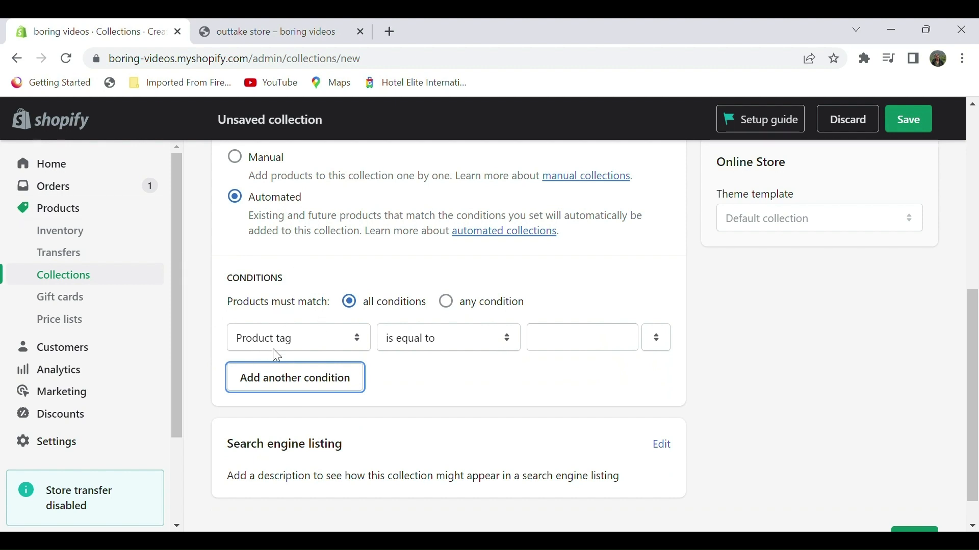
- Open the Women's Full Sleeve Solid Jacket product, assign it the tag trend, and save the product
click(93, 209)
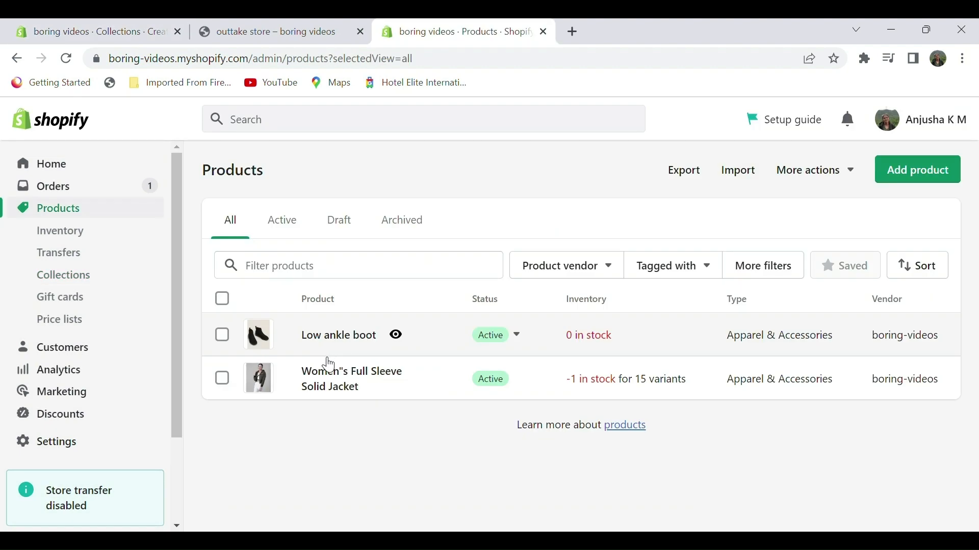
click(328, 367)
scroll(424, 417, down, 6)
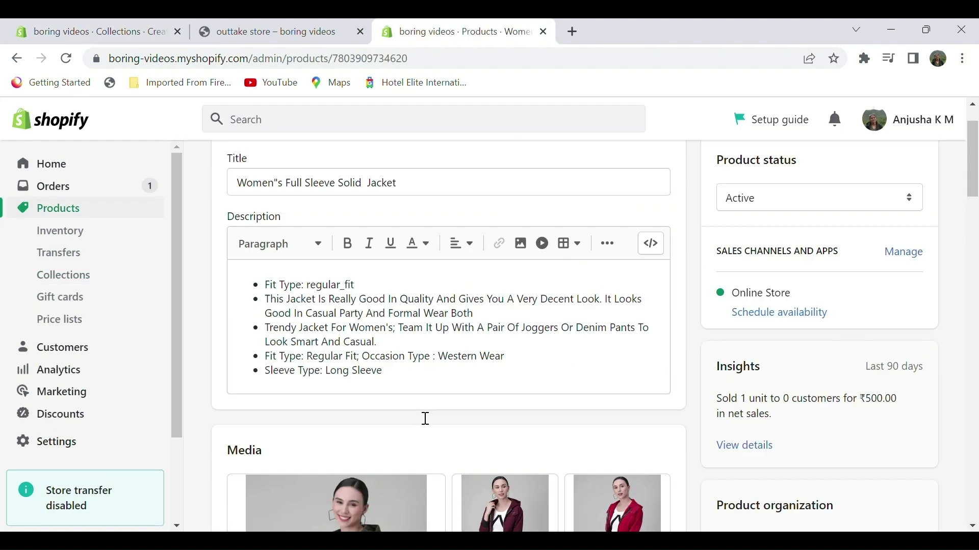
scroll(423, 419, down, 3)
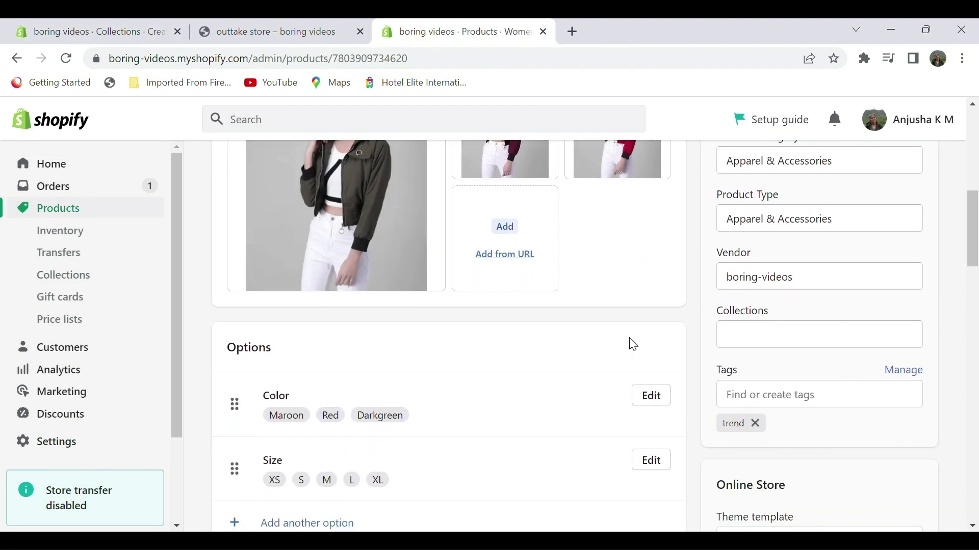
scroll(769, 436, up, 1)
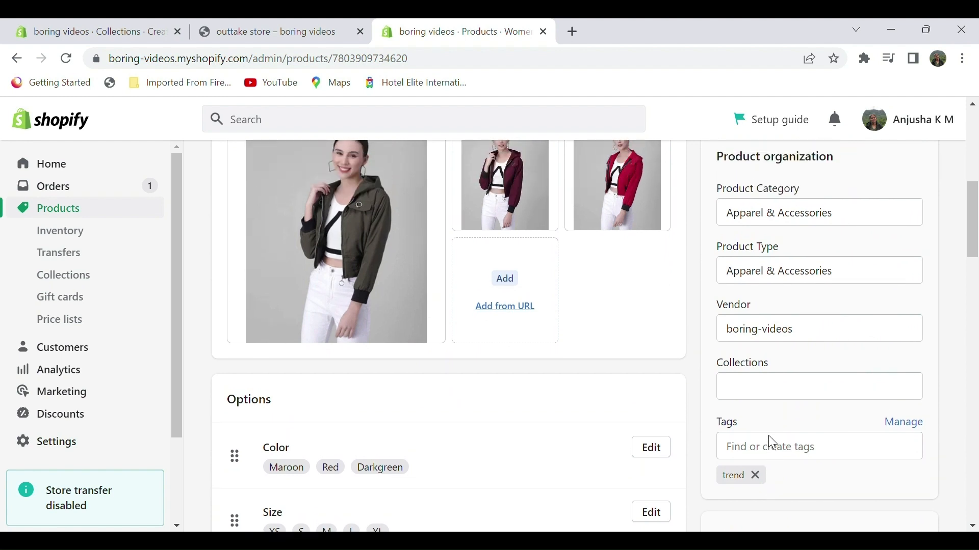
scroll(759, 351, down, 1)
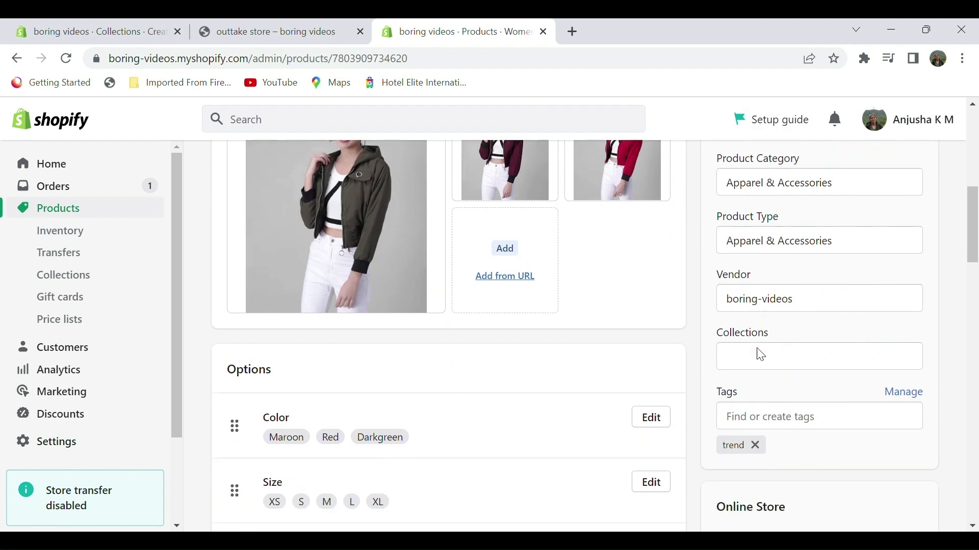
scroll(790, 416, down, 1)
click(765, 404)
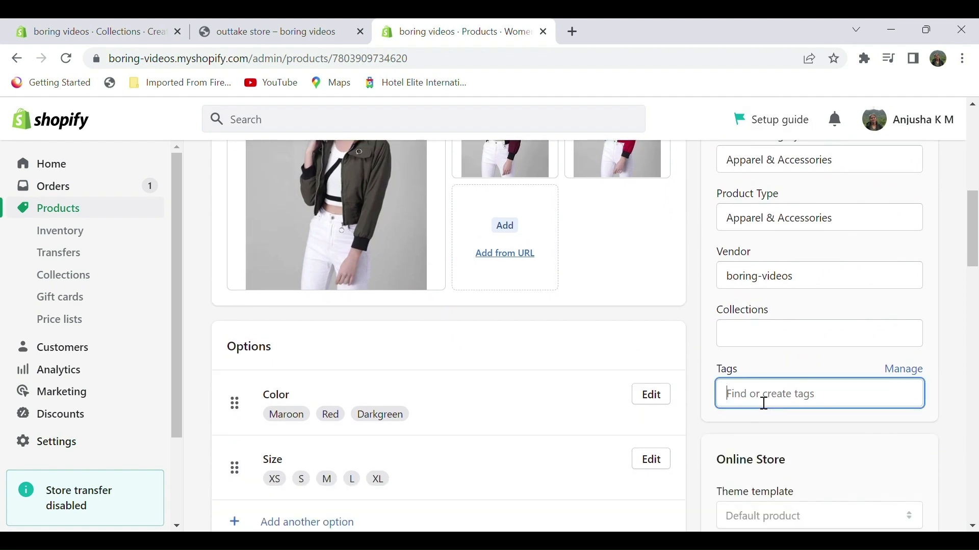
text(trend)
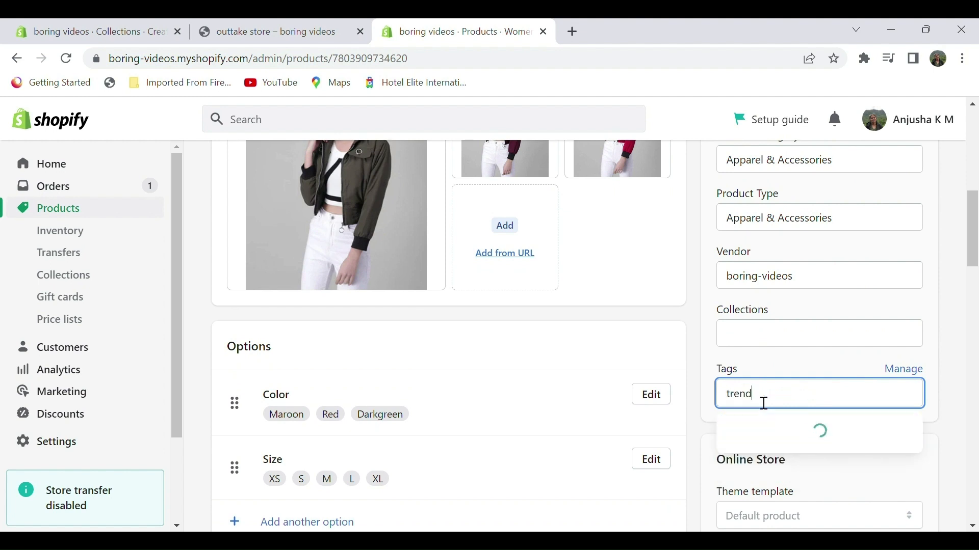
click(738, 432)
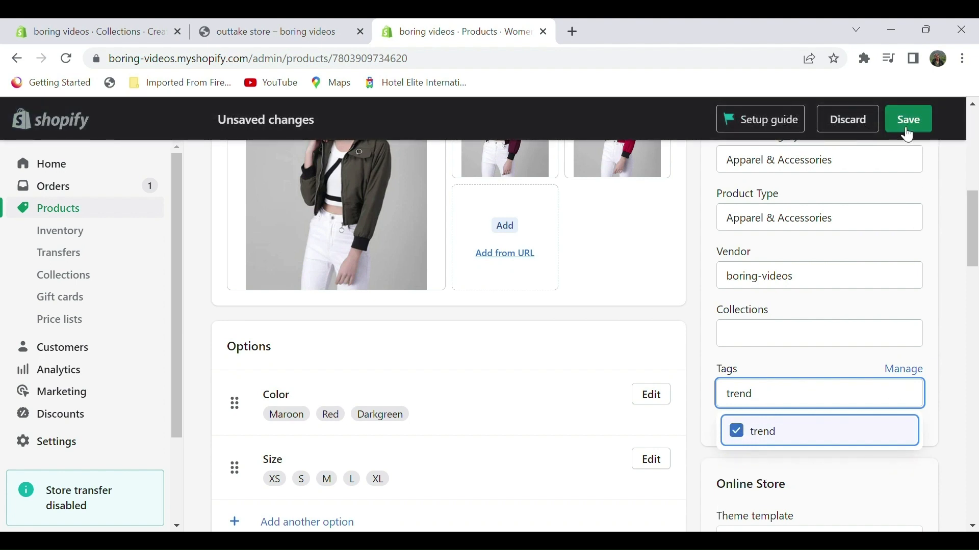
click(908, 122)
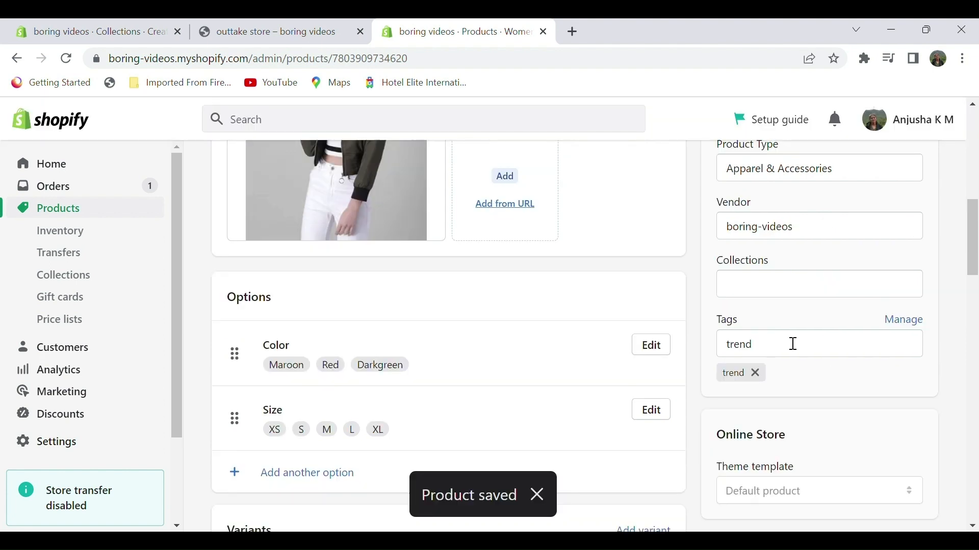
- Set the automated collection's condition to product tag is equal to trend
scroll(802, 323, up, 5)
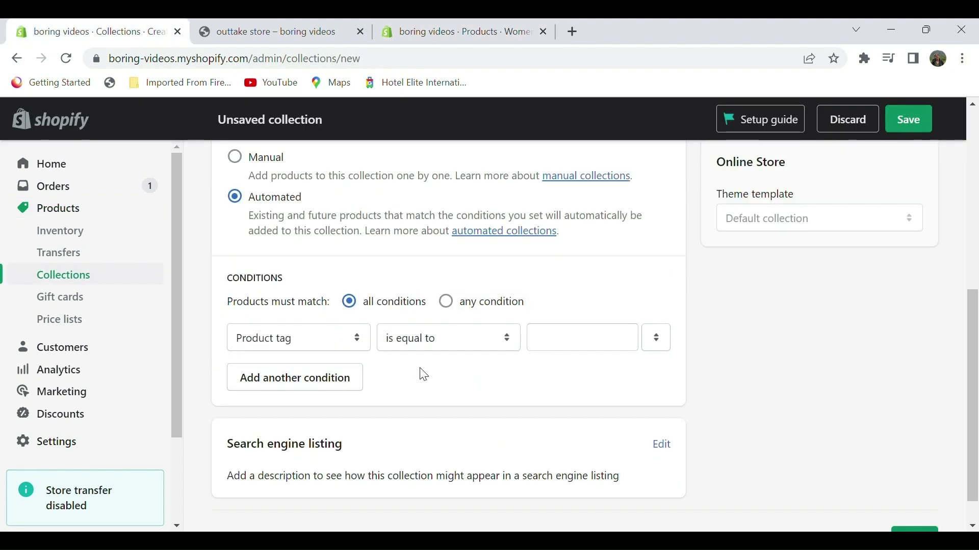
scroll(421, 374, up, 1)
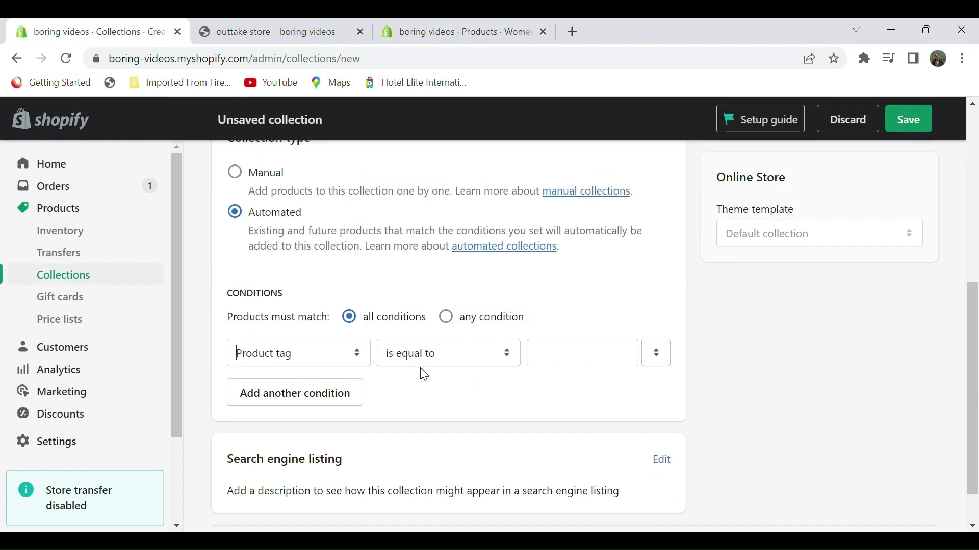
click(292, 353)
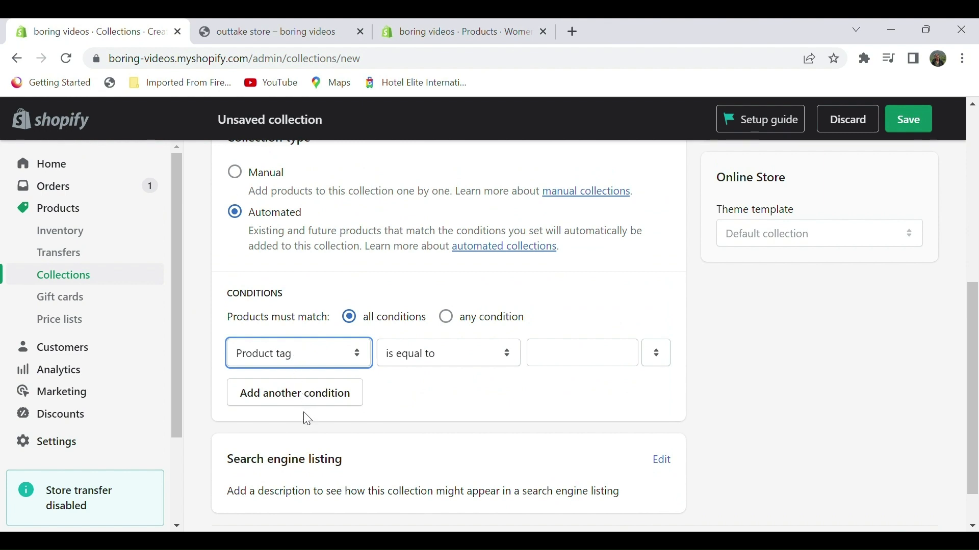
click(401, 355)
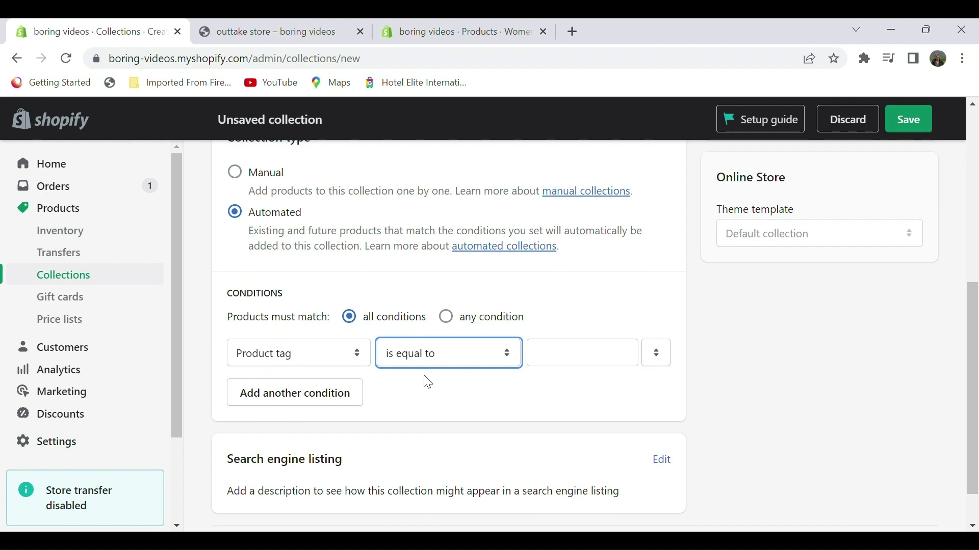
click(586, 367)
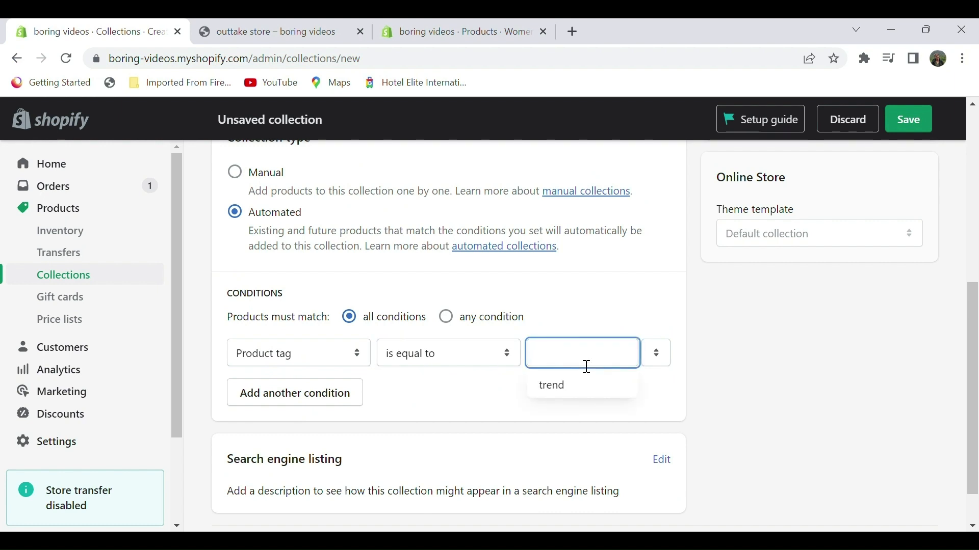
click(581, 382)
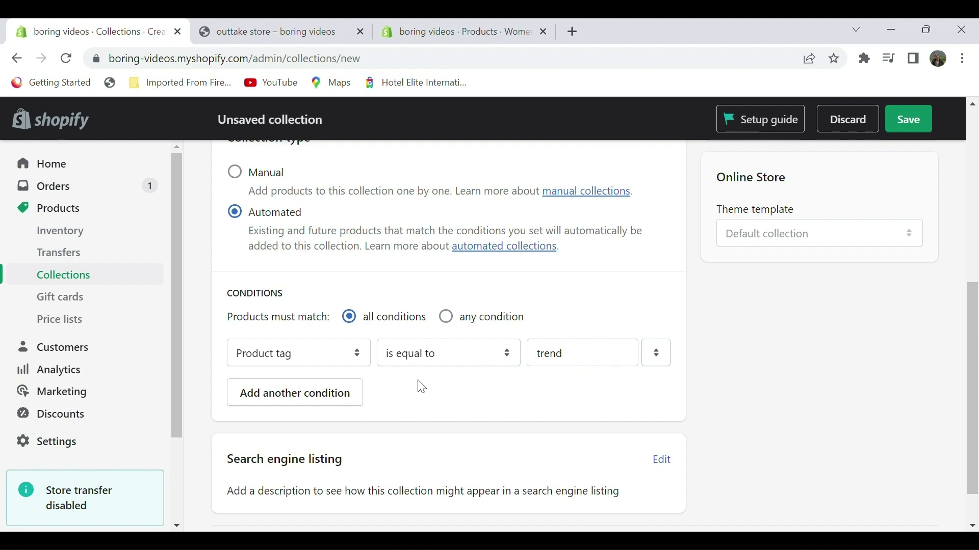
- Try a price is greater than ₹100 condition for the automated collection and return to the trend product tag condition
click(300, 353)
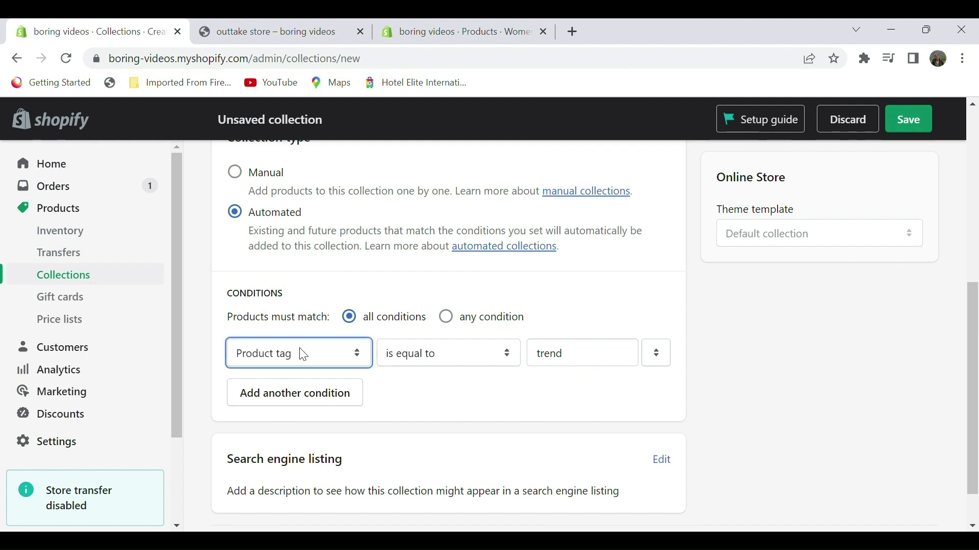
key(Down)
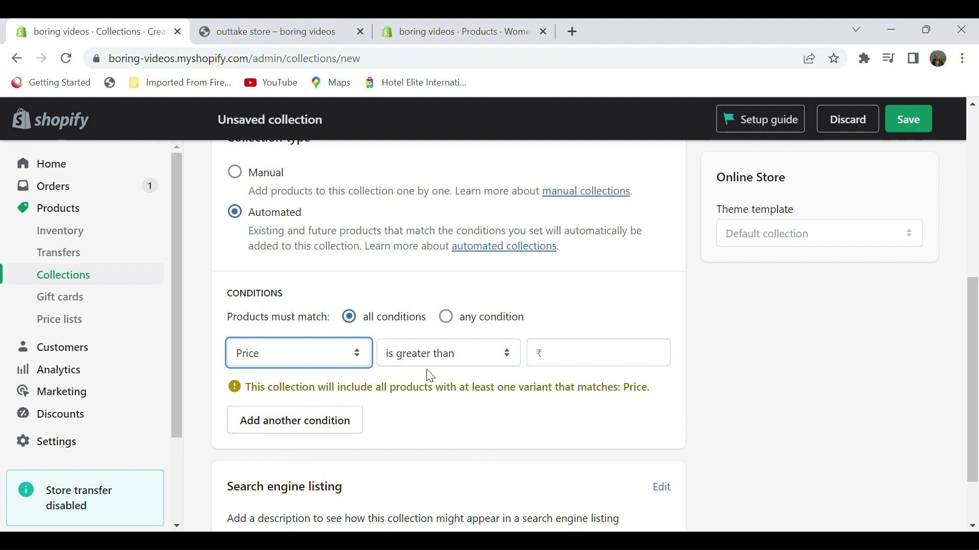
click(479, 361)
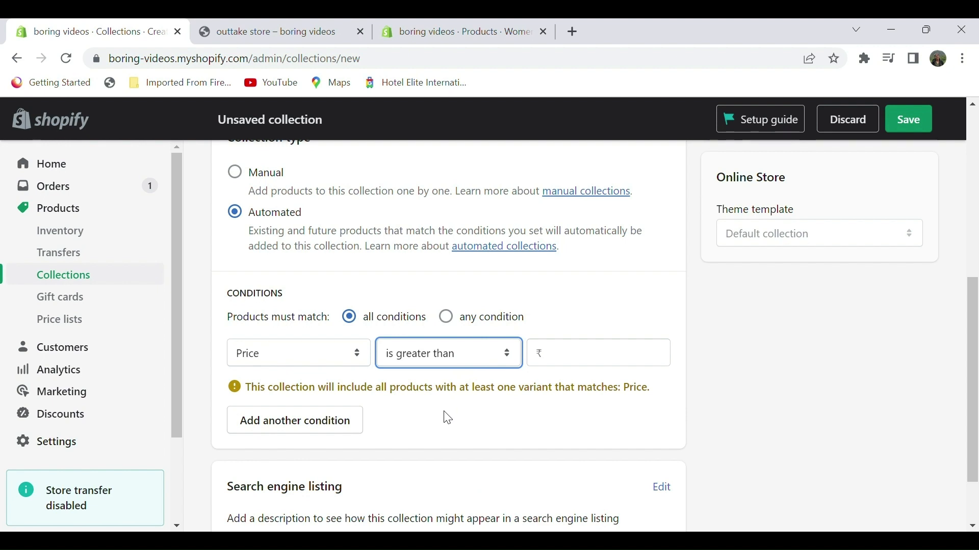
click(586, 355)
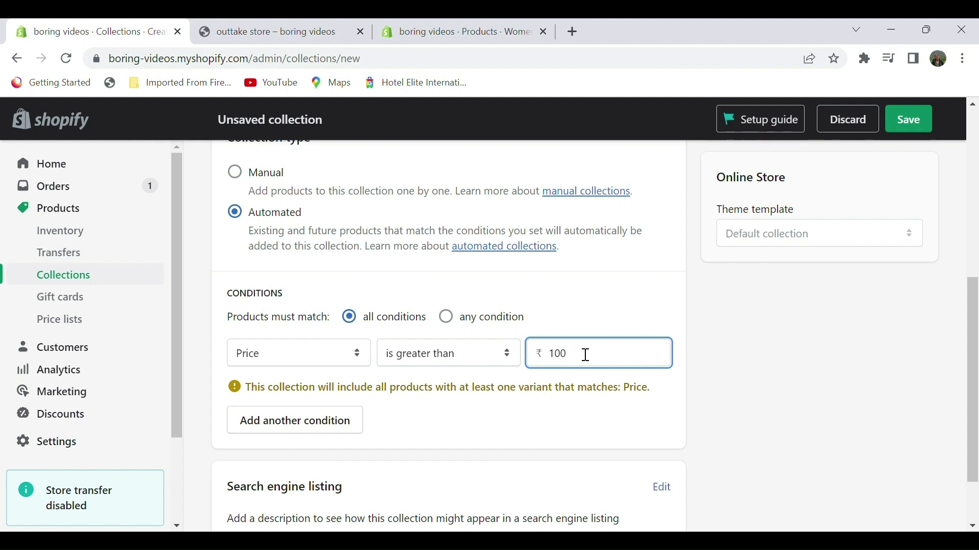
click(361, 353)
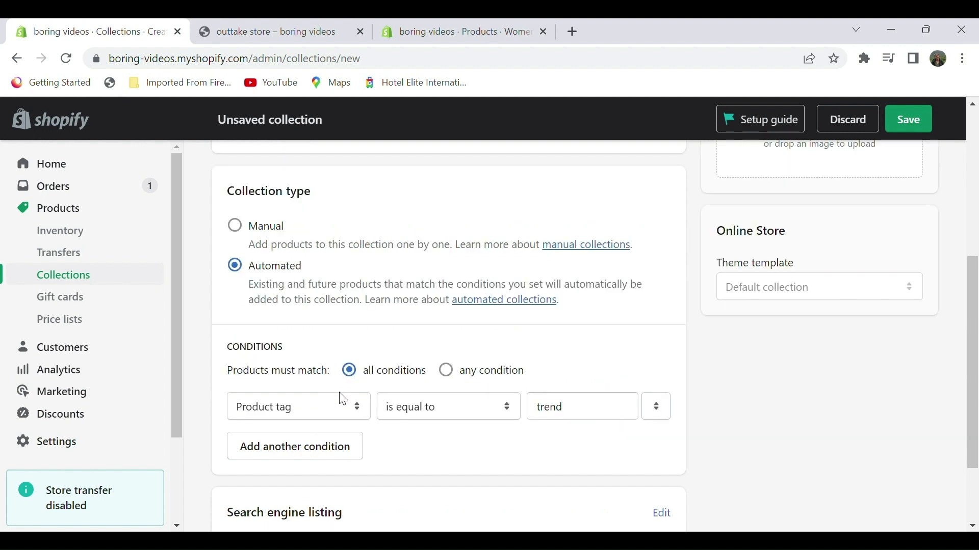
scroll(341, 398, down, 1)
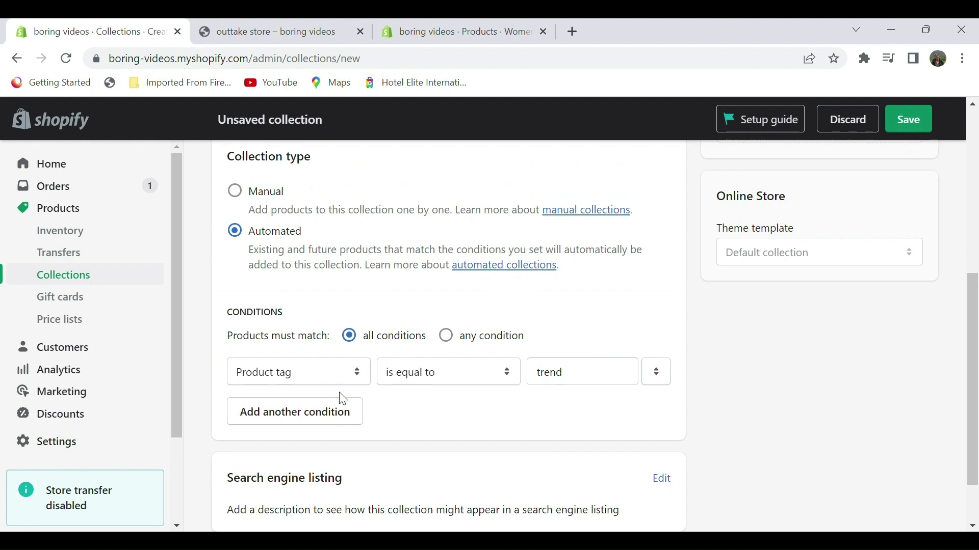
scroll(342, 399, down, 1)
scroll(322, 244, up, 1)
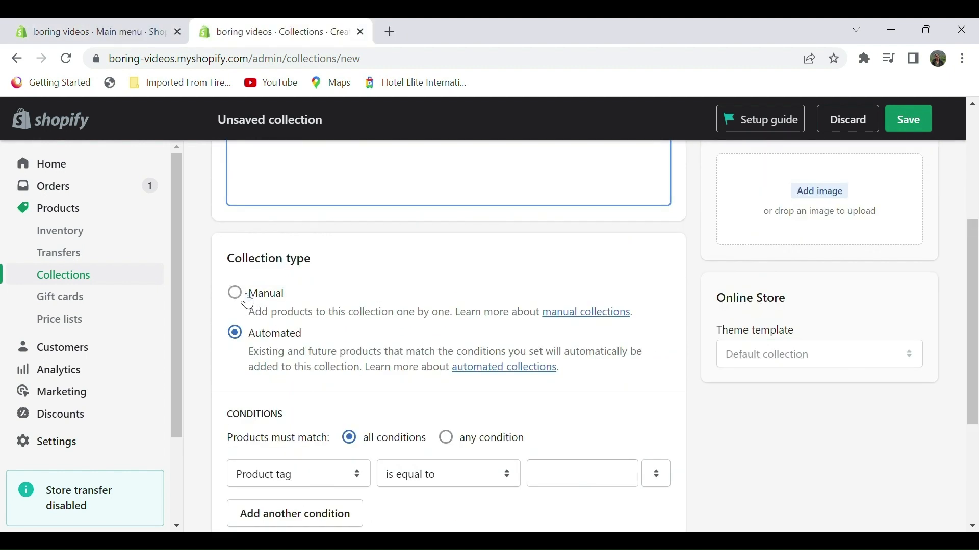
- Switch the collection type to manual and save the collection after checking its search engine listing fields
click(239, 292)
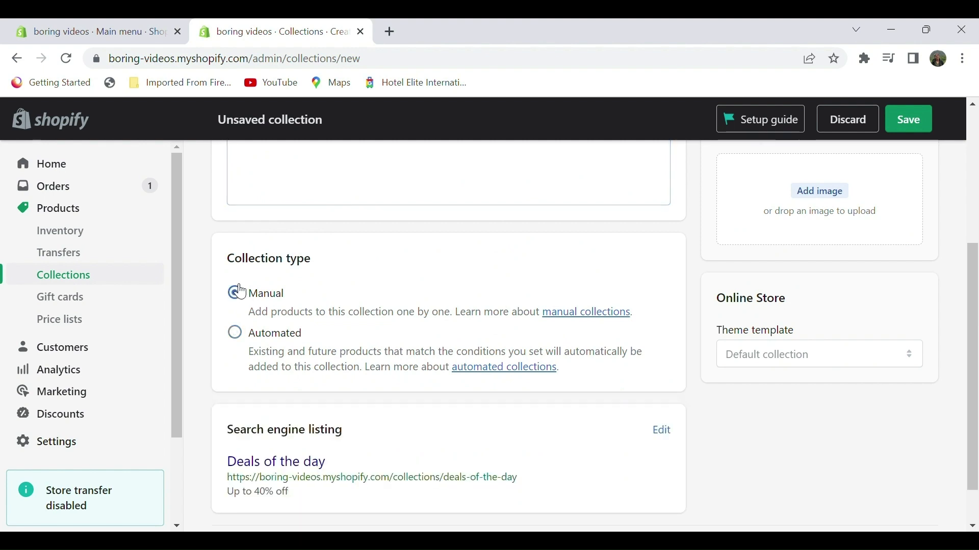
scroll(404, 443, down, 1)
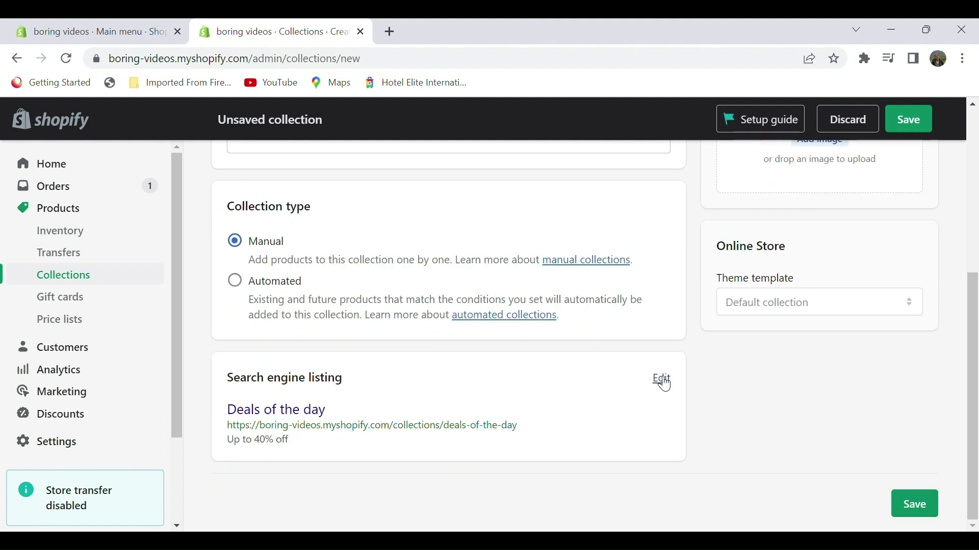
click(663, 381)
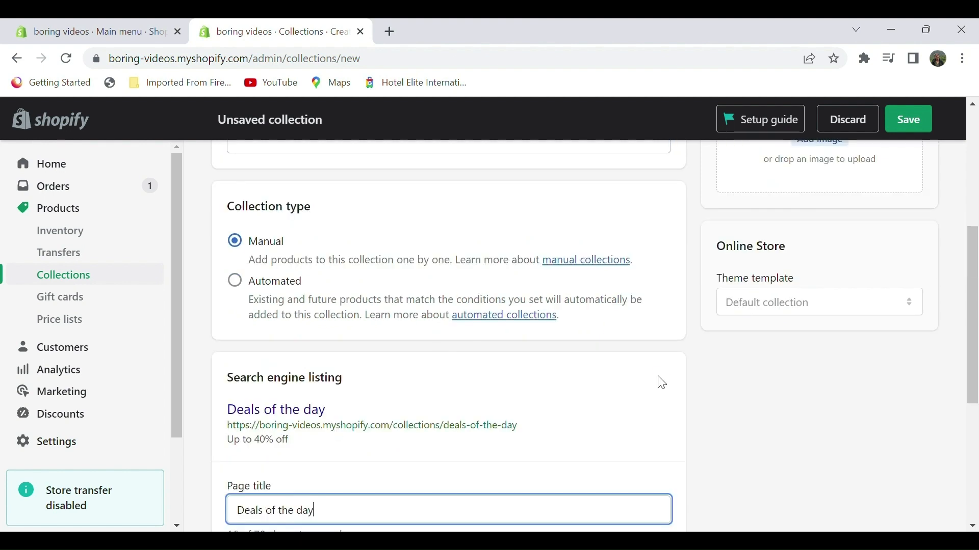
scroll(662, 383, down, 3)
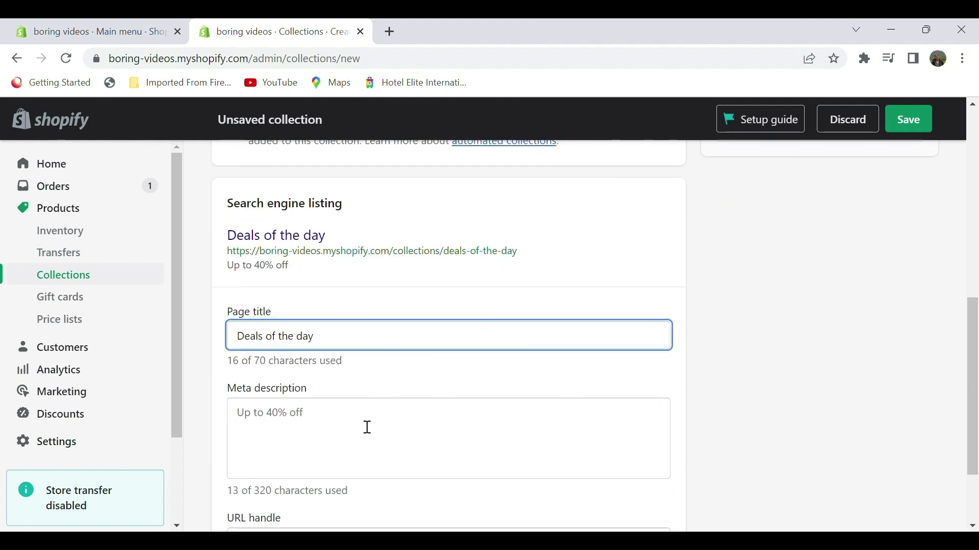
scroll(380, 429, down, 1)
scroll(380, 429, up, 2)
scroll(381, 429, down, 3)
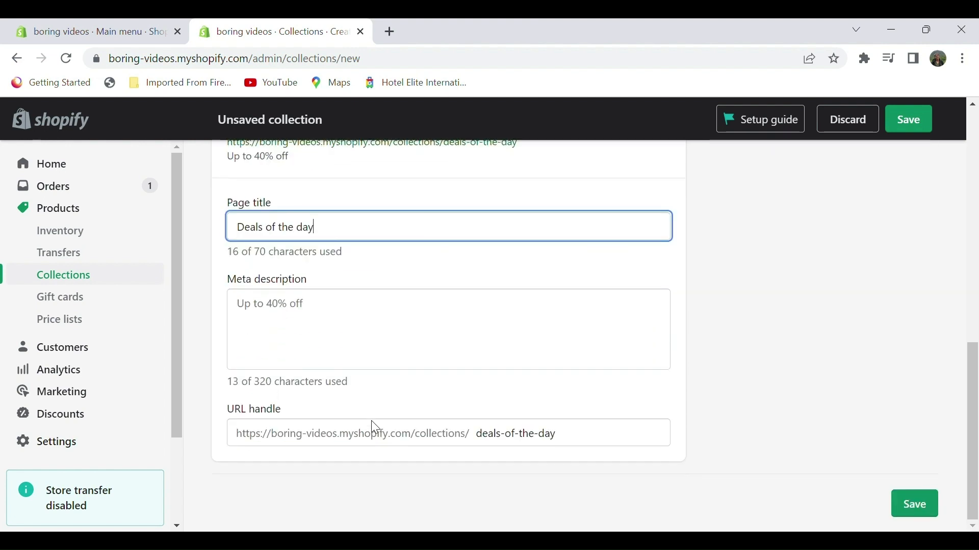
click(915, 504)
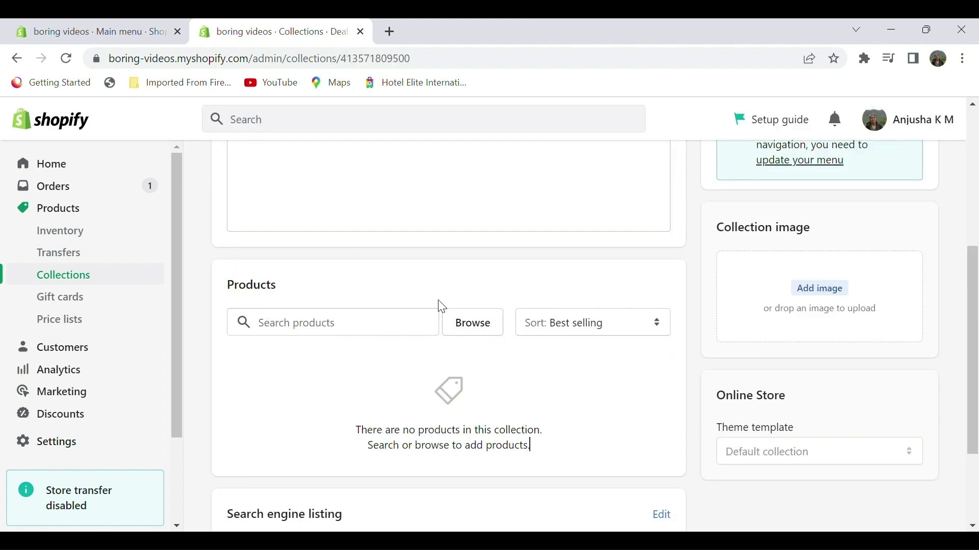
- Add the Women's Full Sleeve Solid Jacket to the Deals of the day collection and save the collection
click(469, 325)
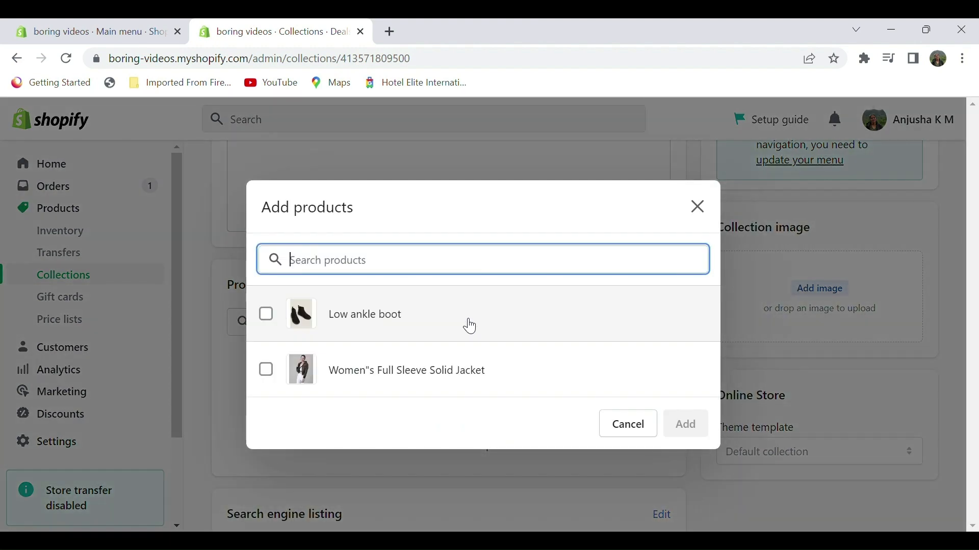
click(389, 374)
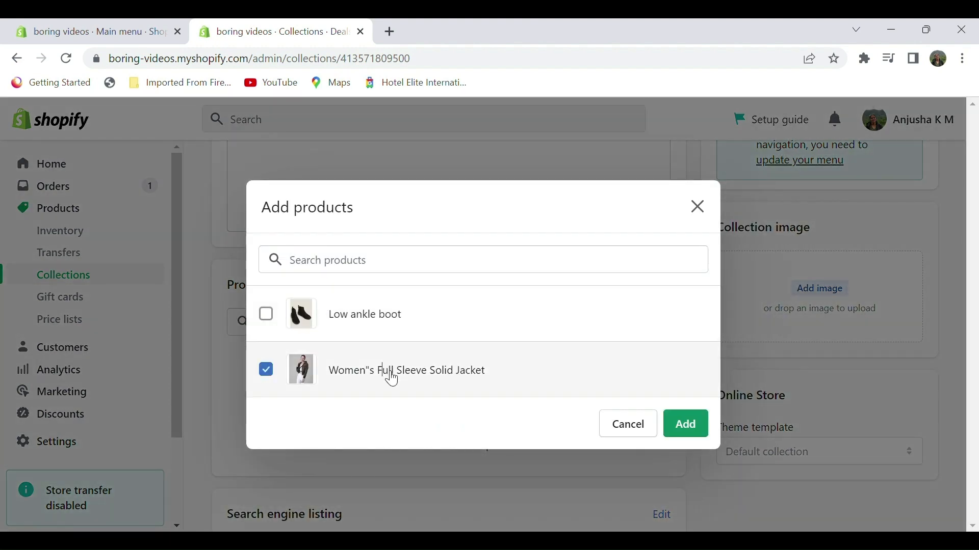
click(688, 431)
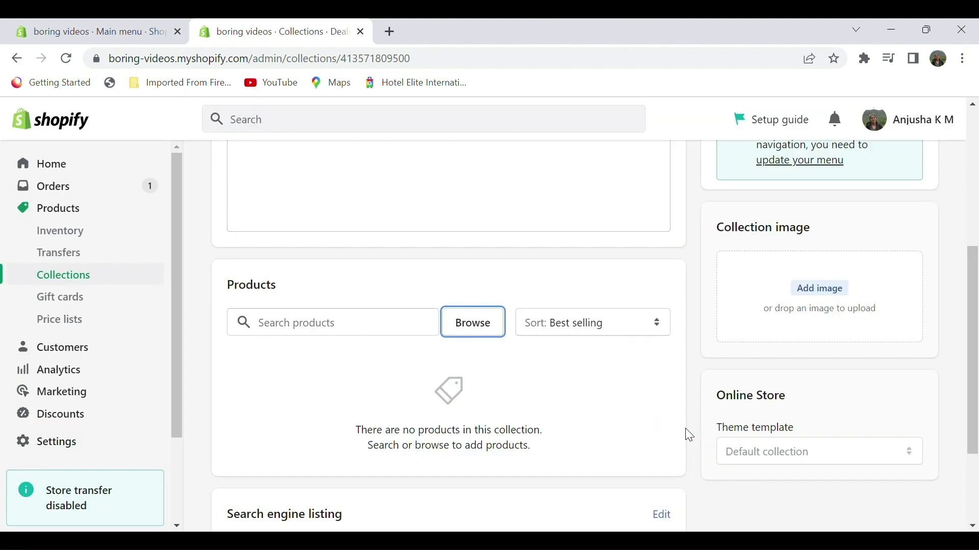
scroll(686, 428, down, 1)
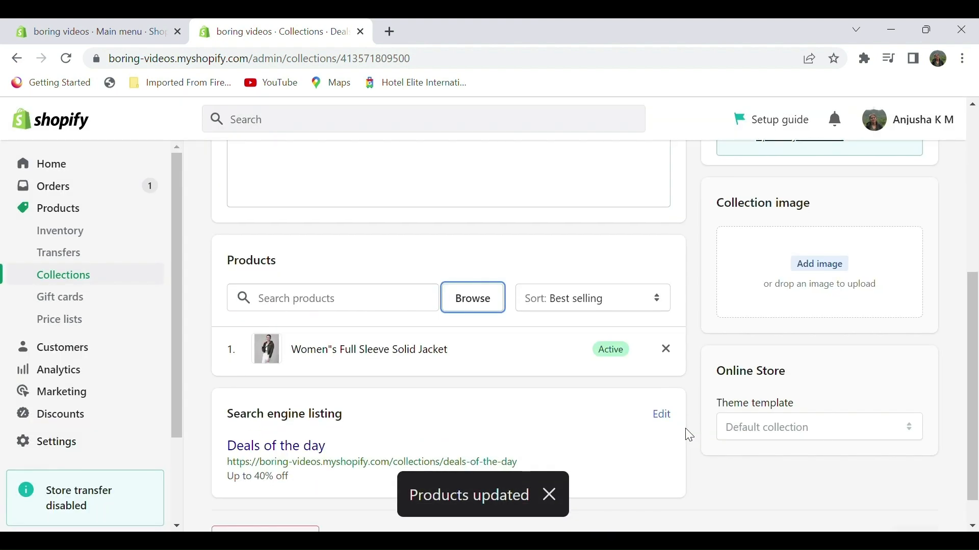
scroll(686, 429, up, 5)
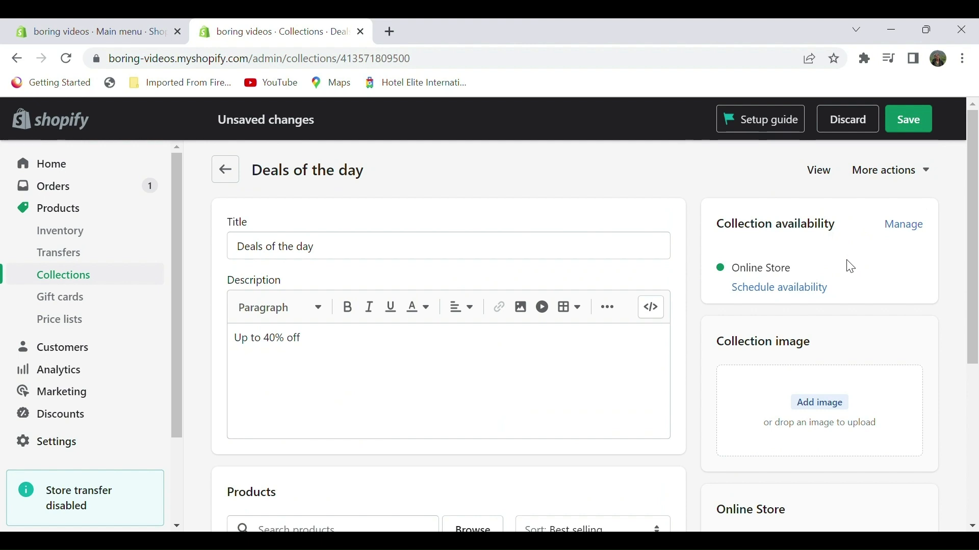
click(911, 123)
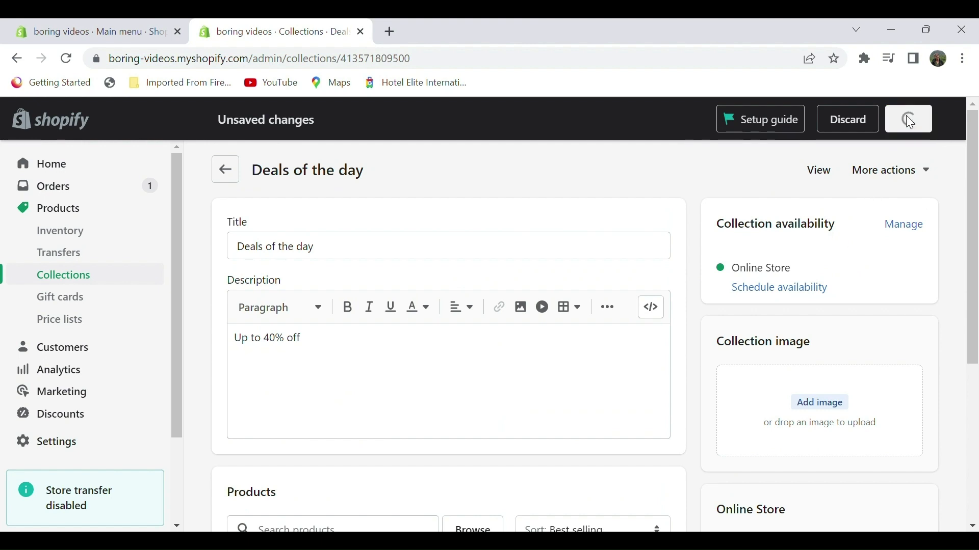
click(449, 256)
scroll(858, 443, down, 5)
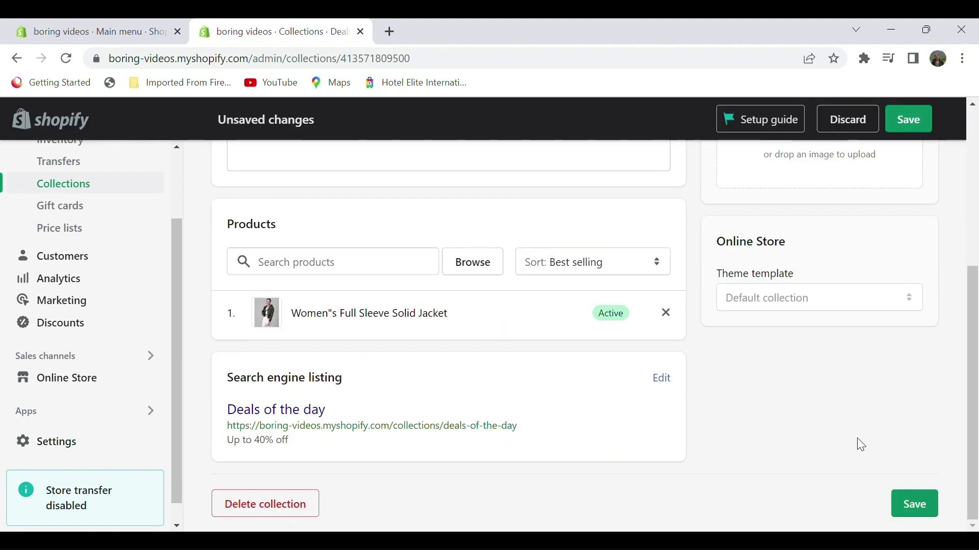
scroll(727, 393, up, 2)
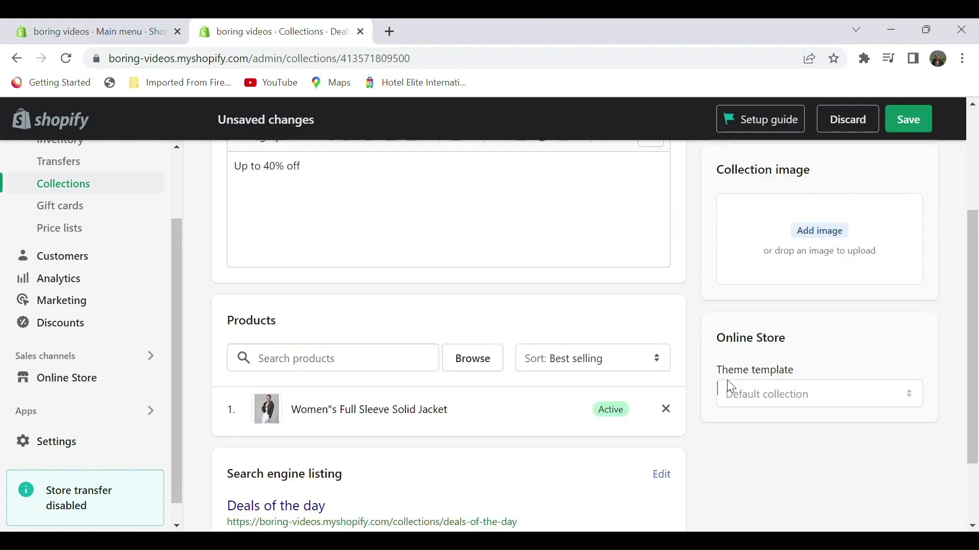
- Open the Main menu from the online store's navigation settings
click(94, 380)
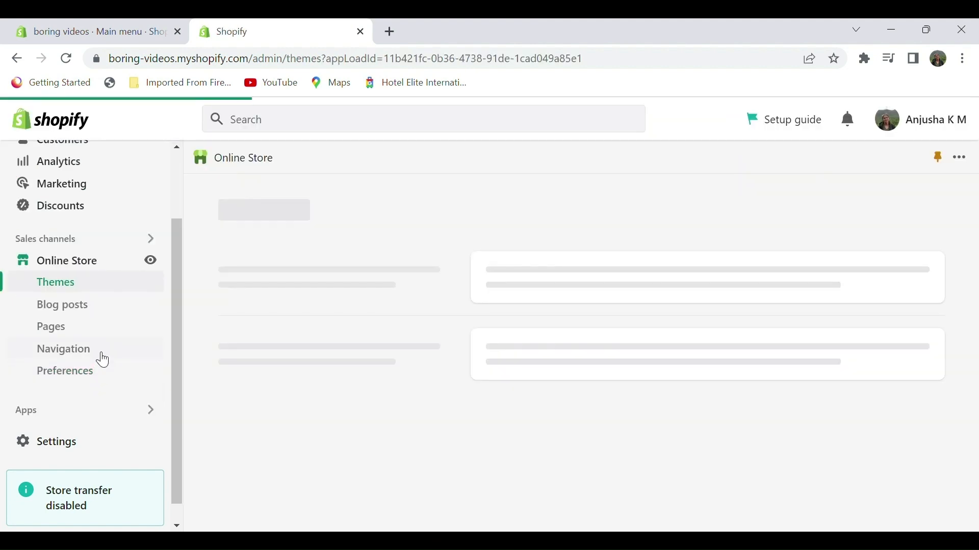
click(103, 360)
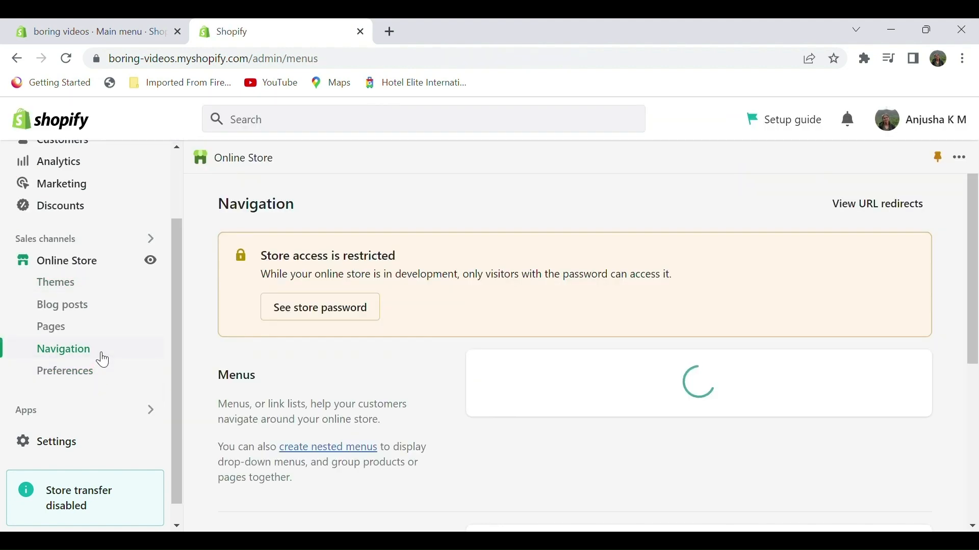
scroll(586, 430, down, 1)
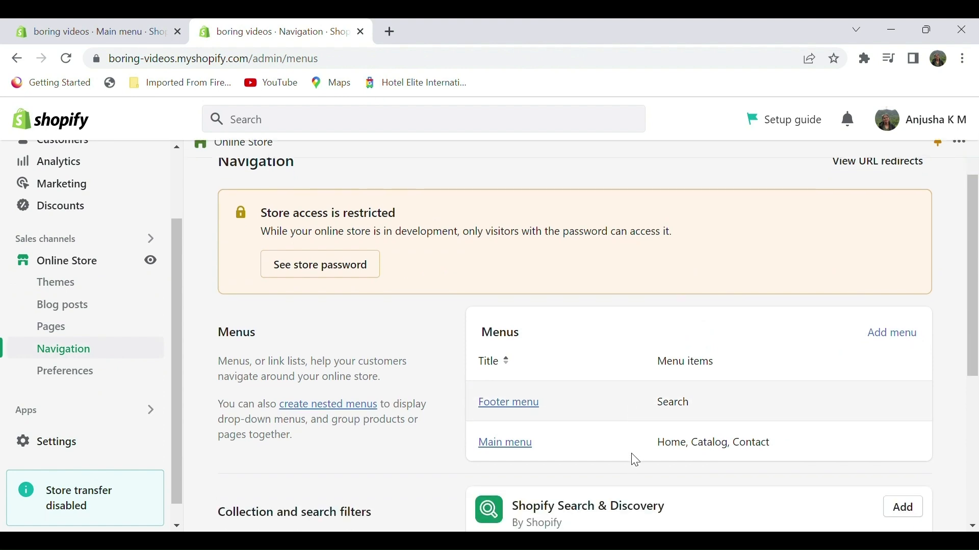
click(520, 446)
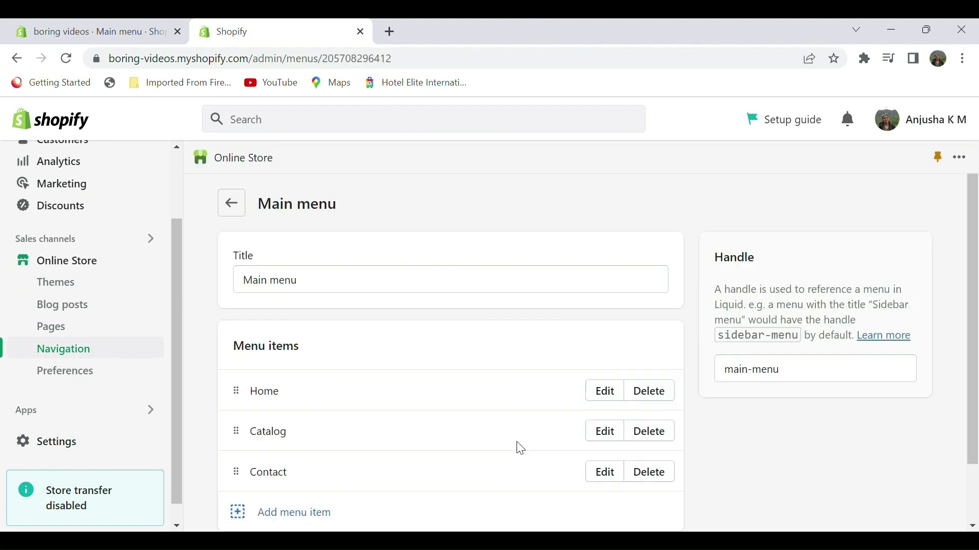
scroll(330, 444, down, 2)
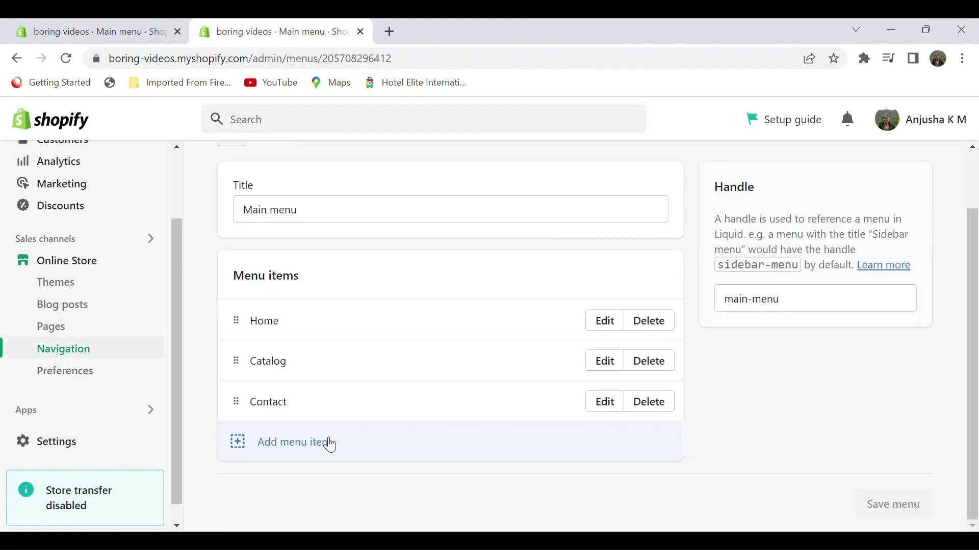
- Add a Deals of the day item to the main menu, linked to the Deals of the day collection, and save the menu
click(330, 445)
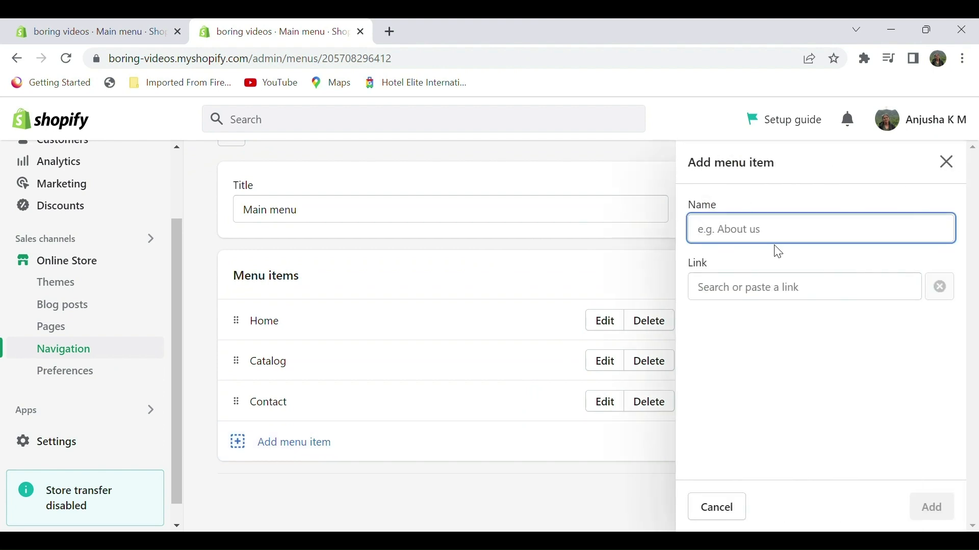
click(780, 299)
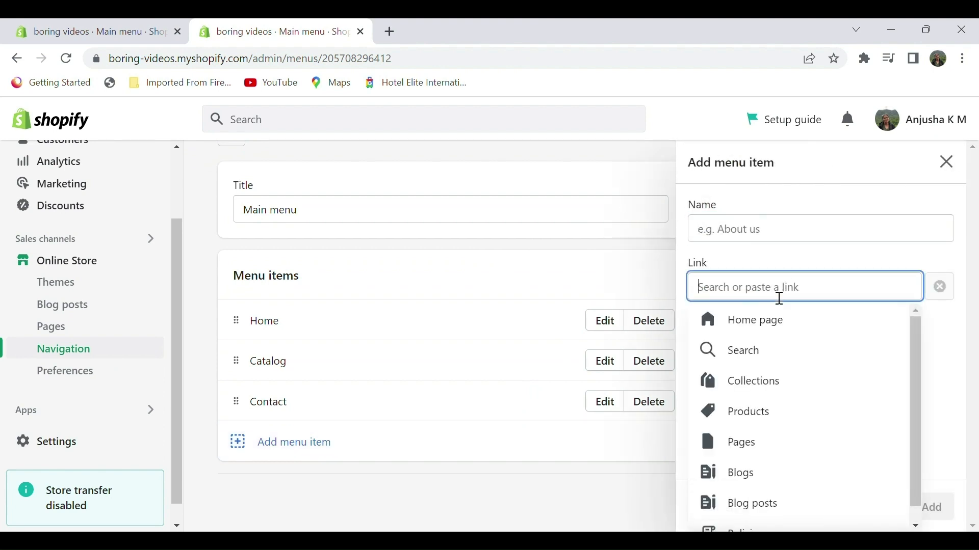
click(764, 381)
click(751, 386)
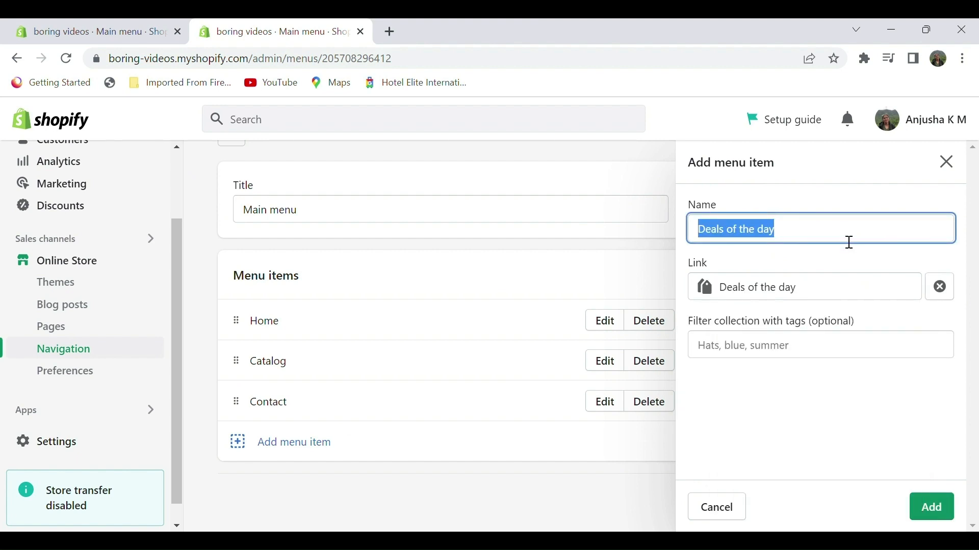
click(851, 243)
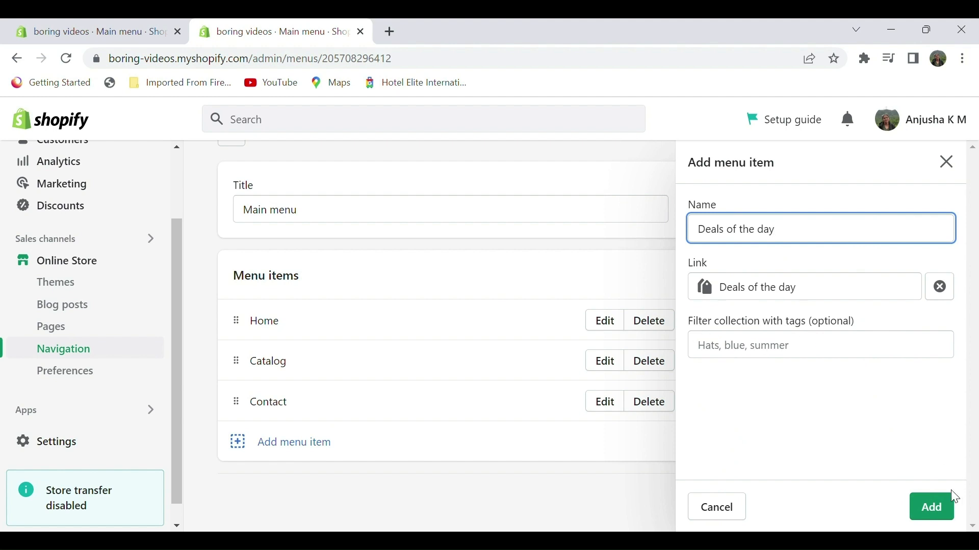
click(936, 506)
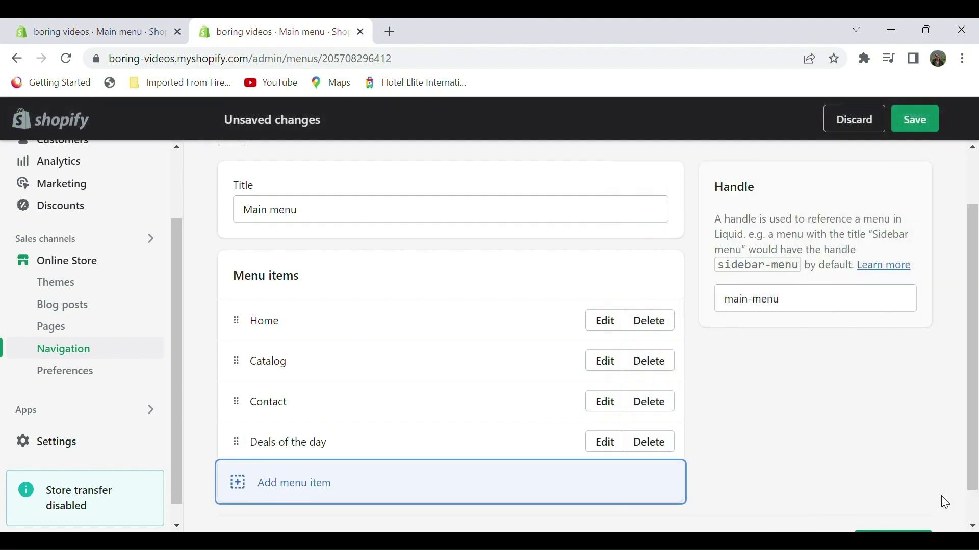
scroll(694, 456, down, 1)
scroll(693, 456, up, 2)
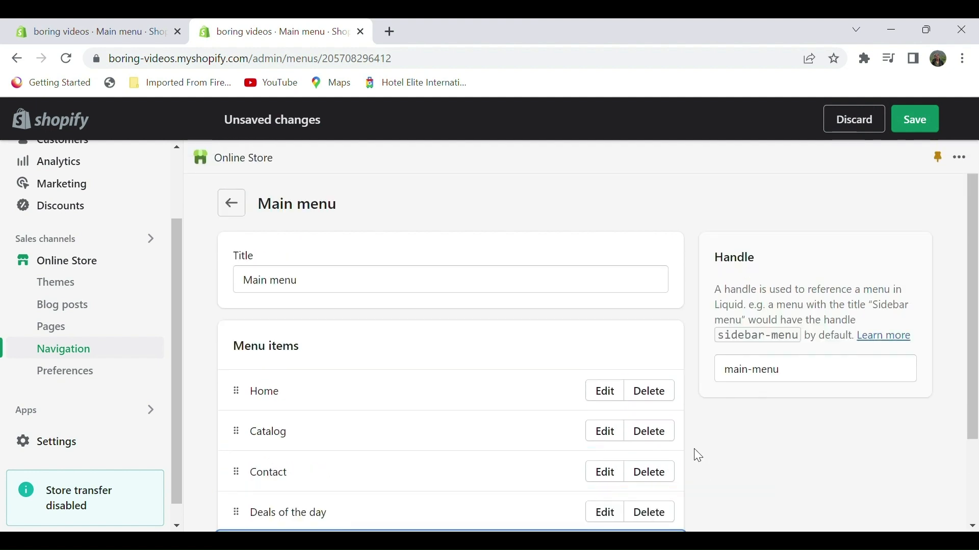
scroll(829, 272, down, 1)
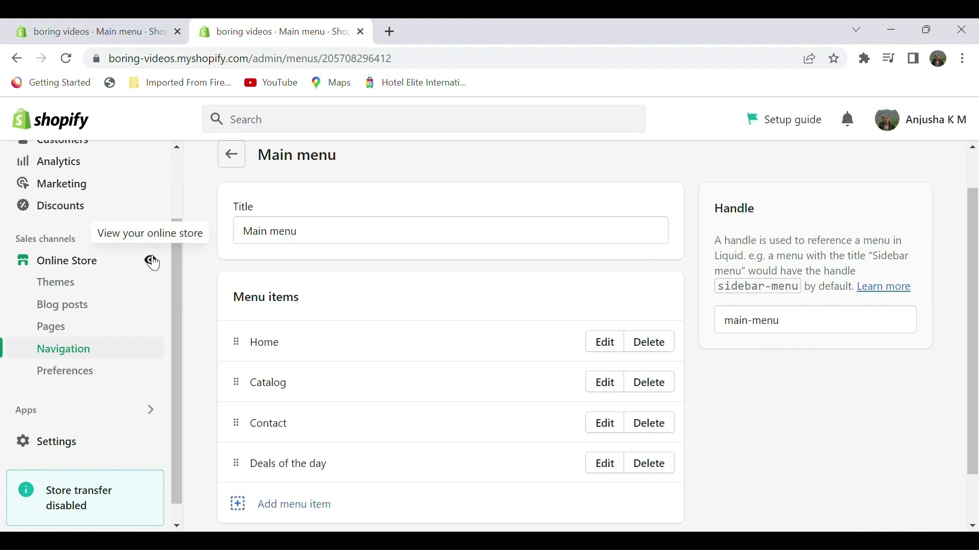
- View the live online store and check its home page and header menu for the Deals of the day link
click(152, 261)
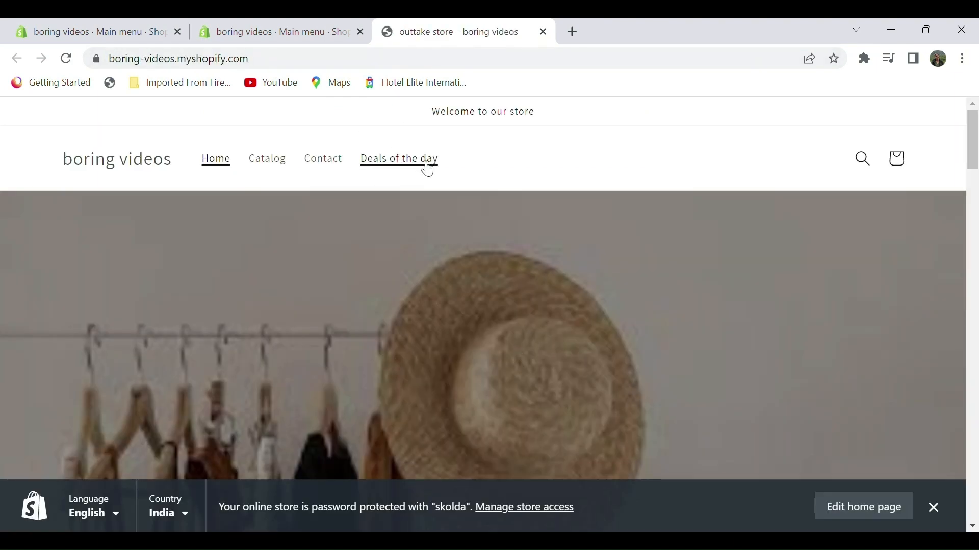
scroll(469, 342, down, 5)
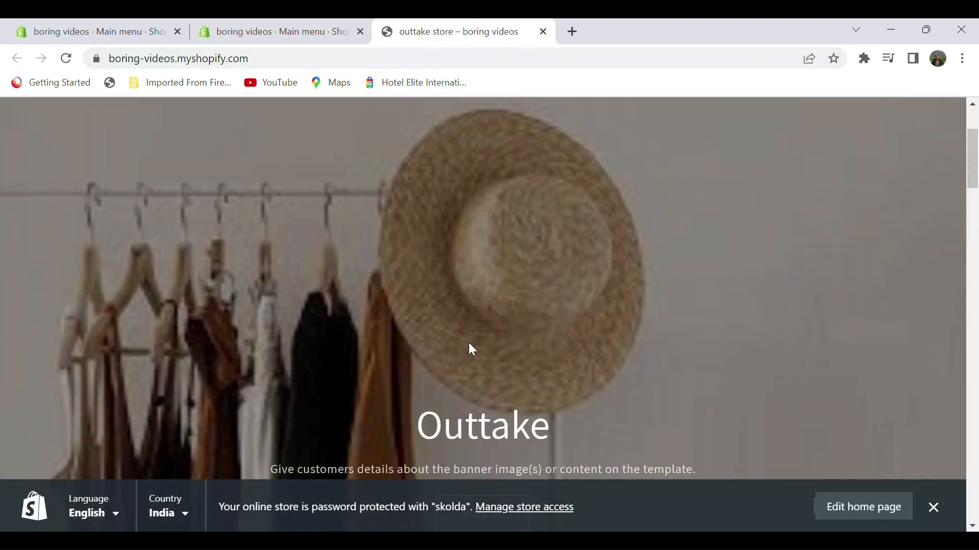
scroll(469, 342, up, 10)
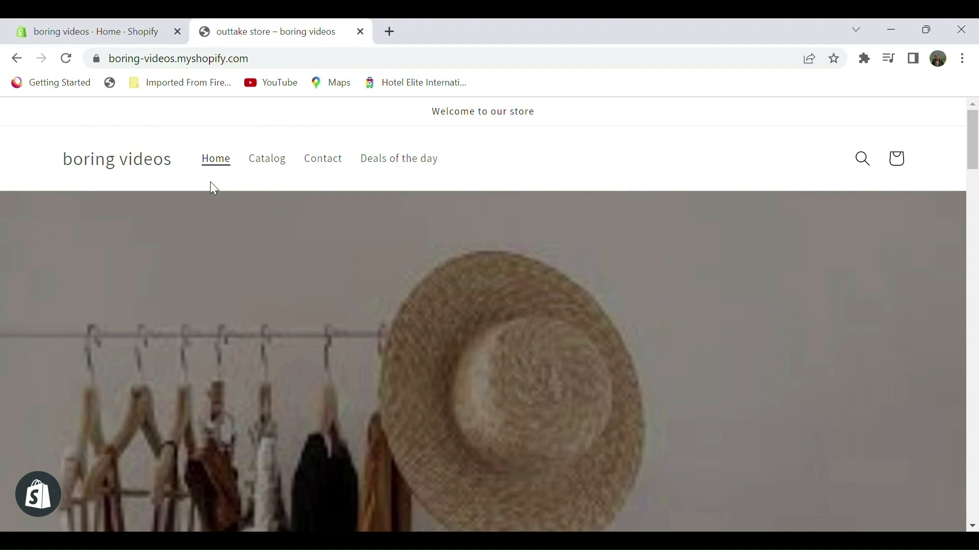
- Return to the store admin, create a new blog post for the online store and title it Blazer design
click(149, 20)
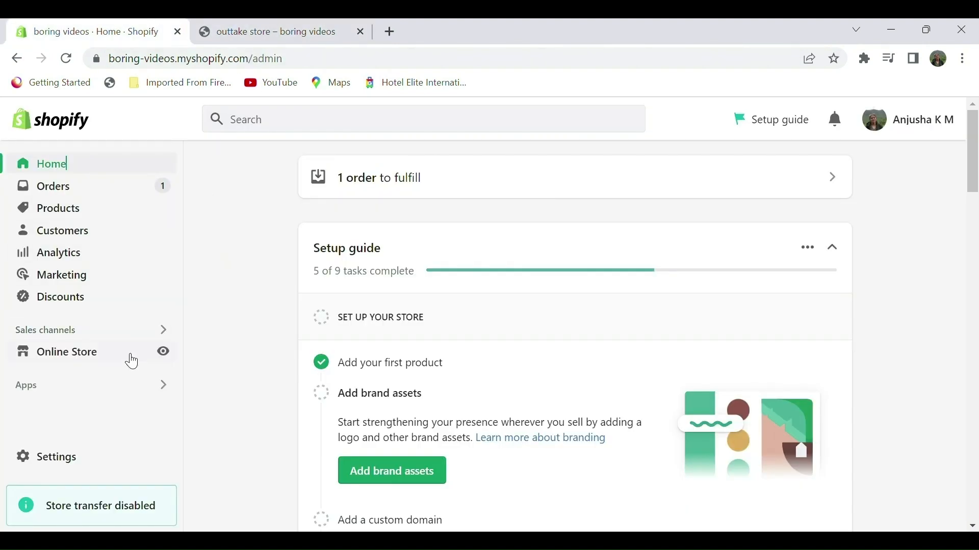
click(78, 351)
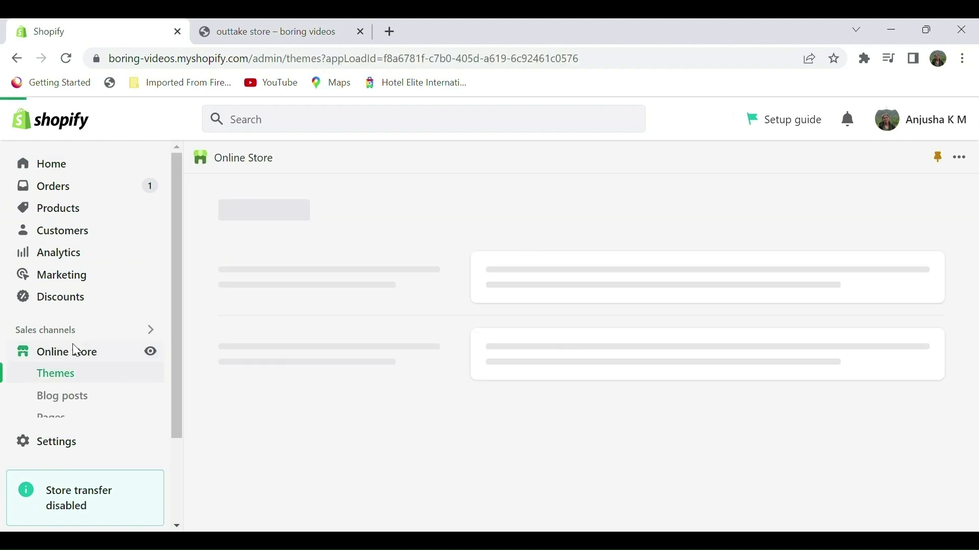
click(90, 400)
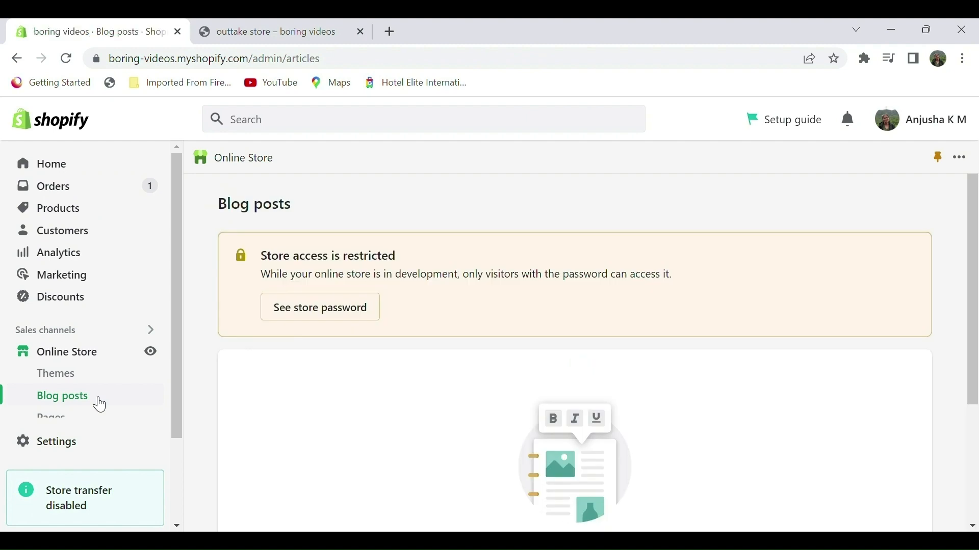
scroll(466, 422, down, 3)
click(606, 475)
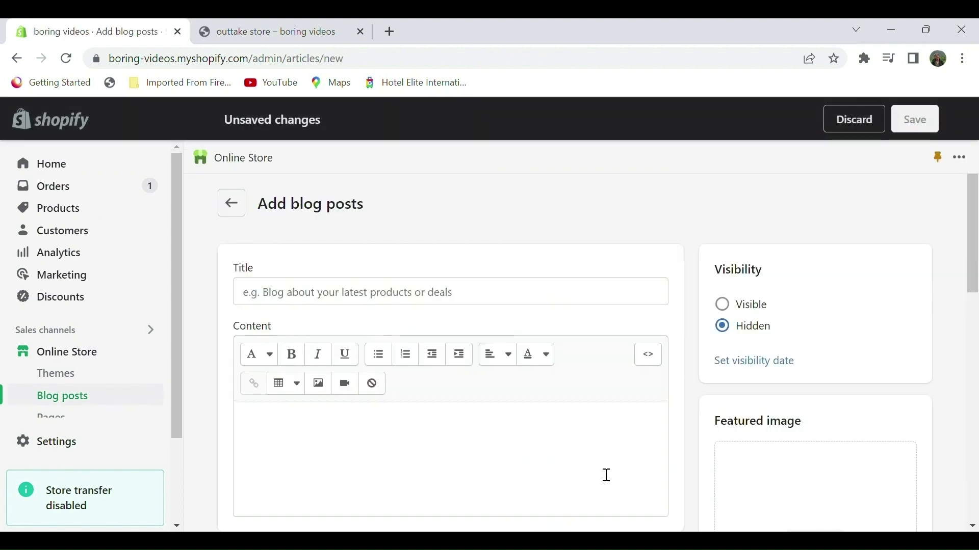
click(560, 306)
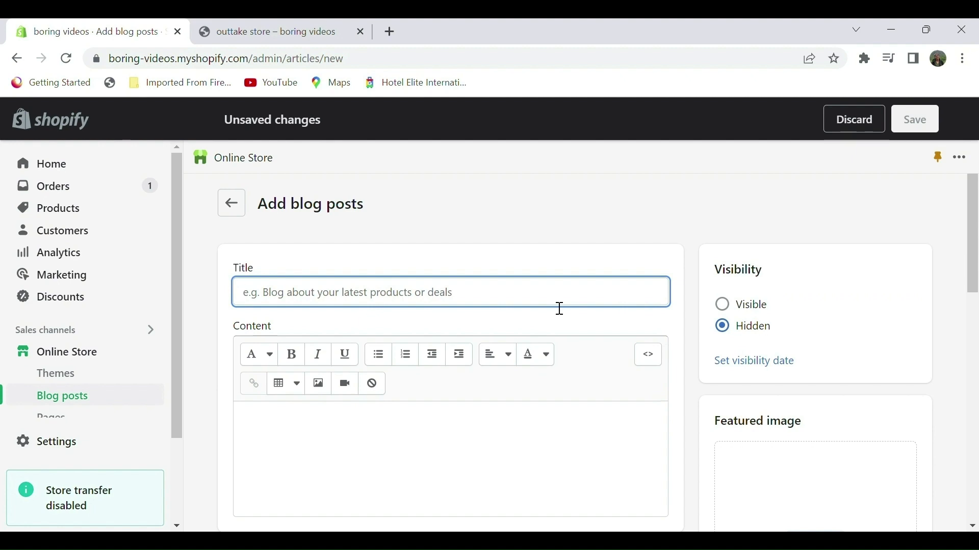
text(Blazer design)
click(251, 291)
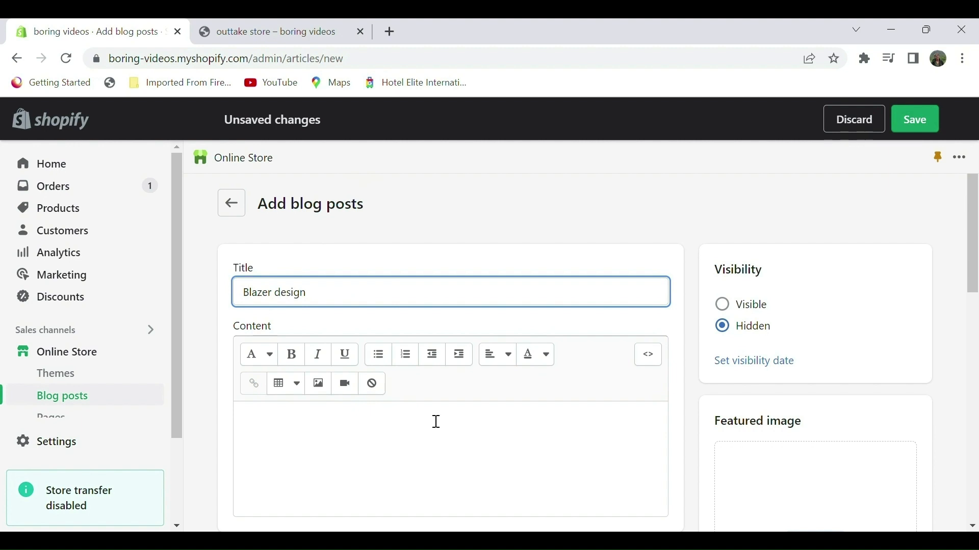
- Check the image and video insertion options for the blog post's content without inserting anything
scroll(432, 423, down, 1)
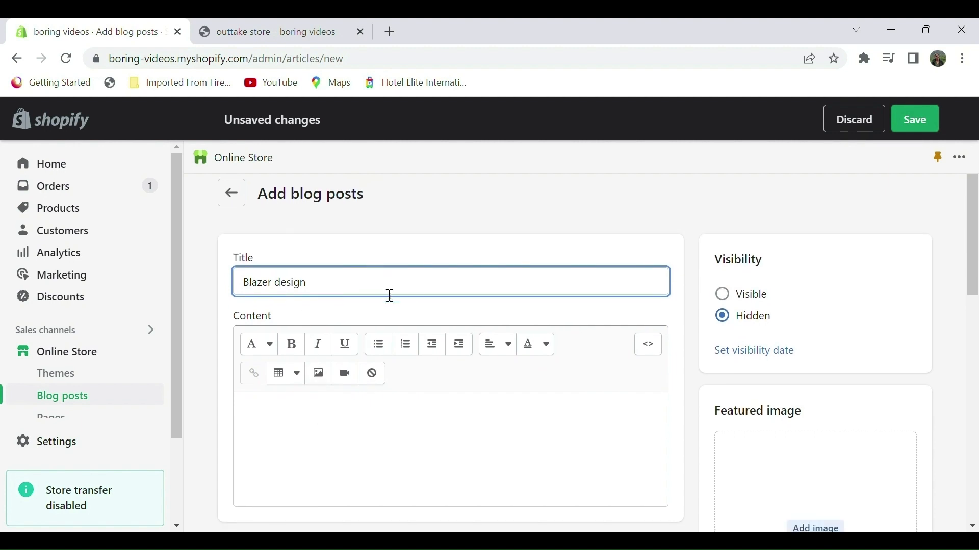
click(318, 373)
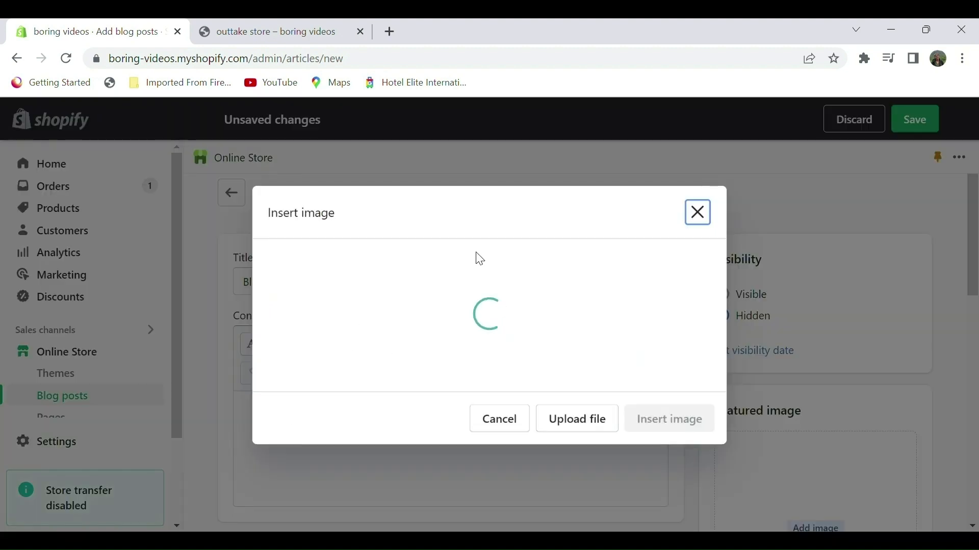
click(711, 214)
click(347, 376)
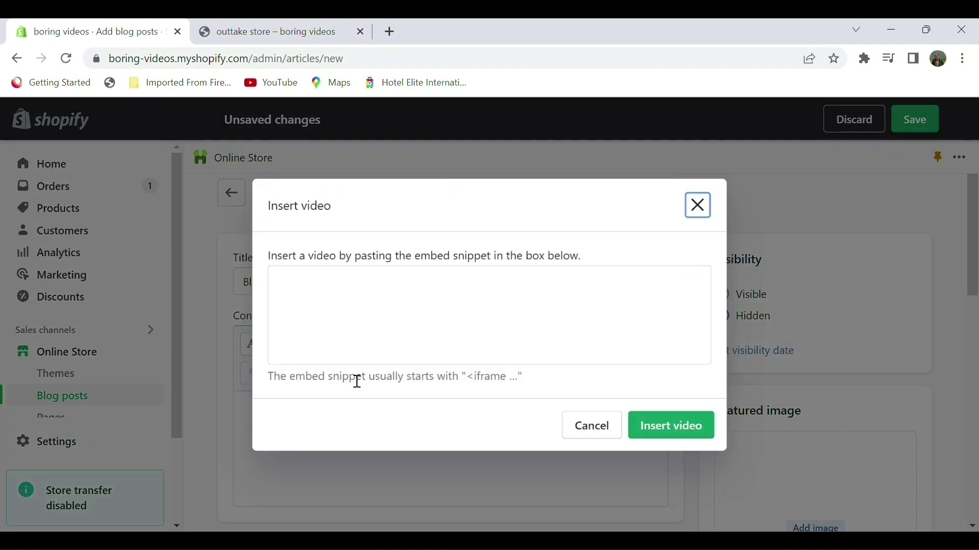
click(714, 213)
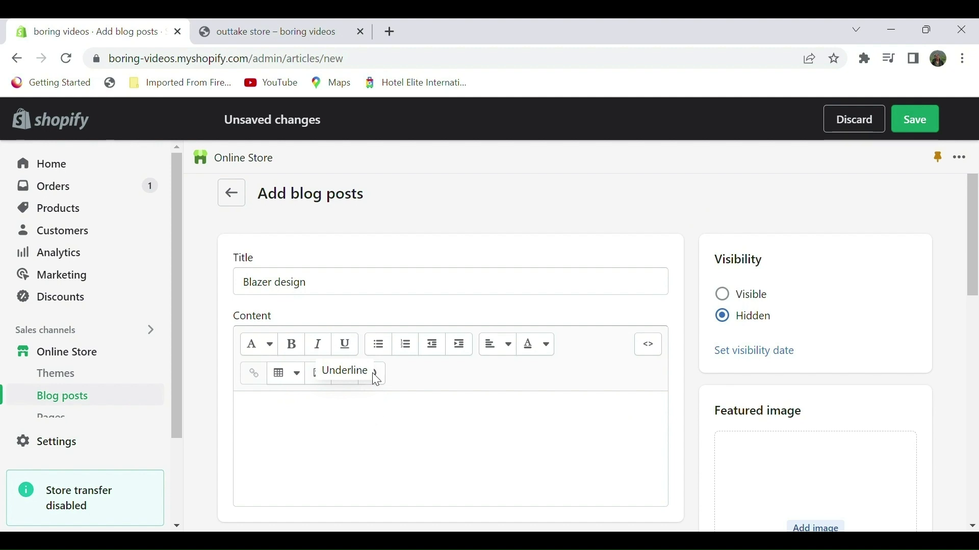
- Open the excerpt editor for the blog post's summary
scroll(380, 380, down, 1)
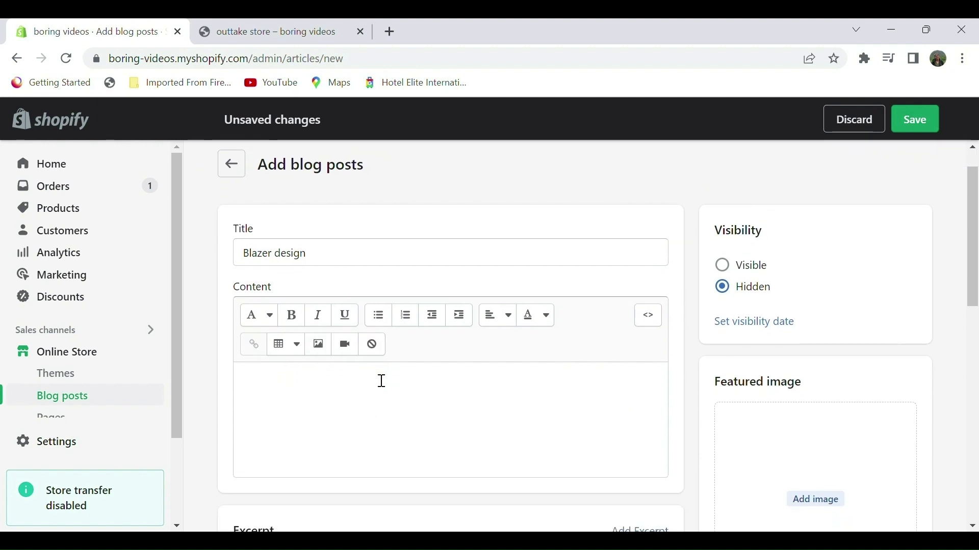
scroll(381, 382, down, 3)
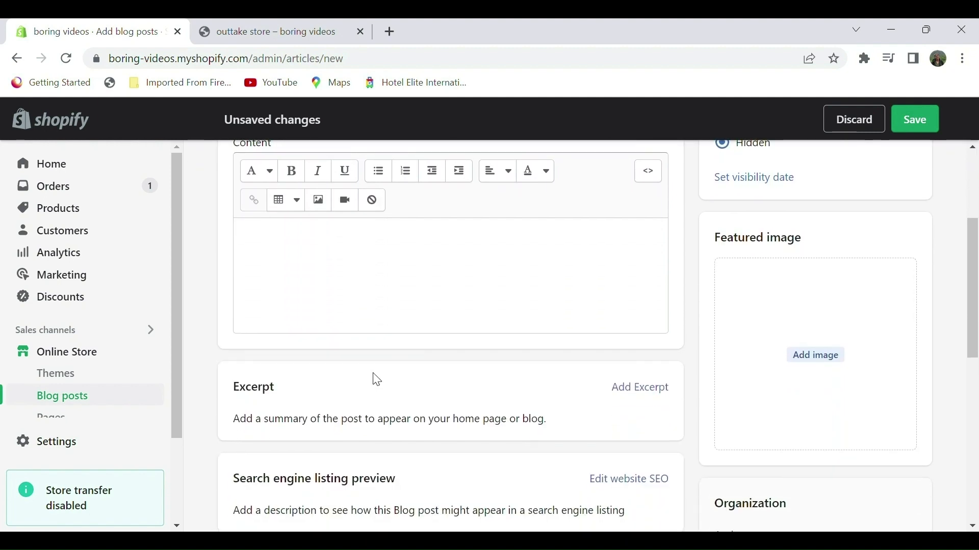
scroll(377, 379, down, 1)
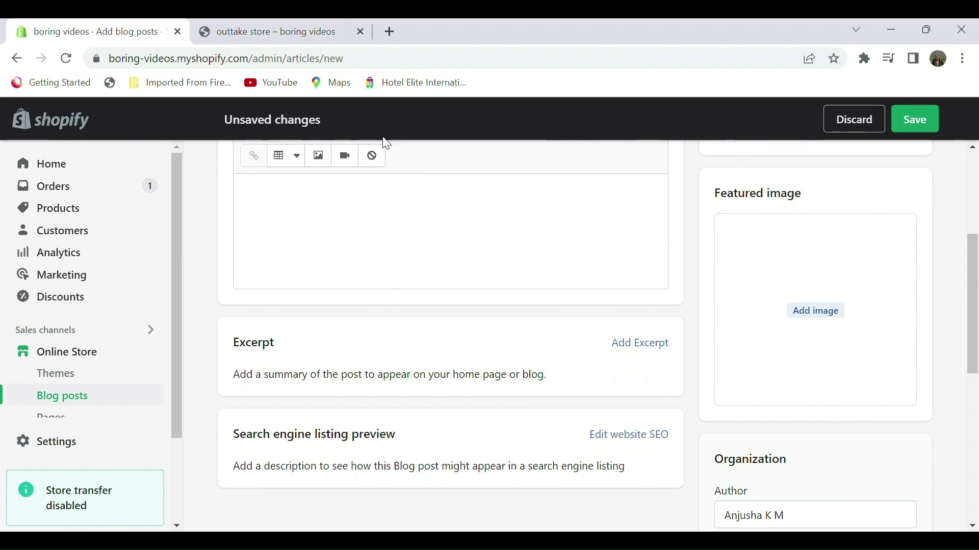
click(635, 347)
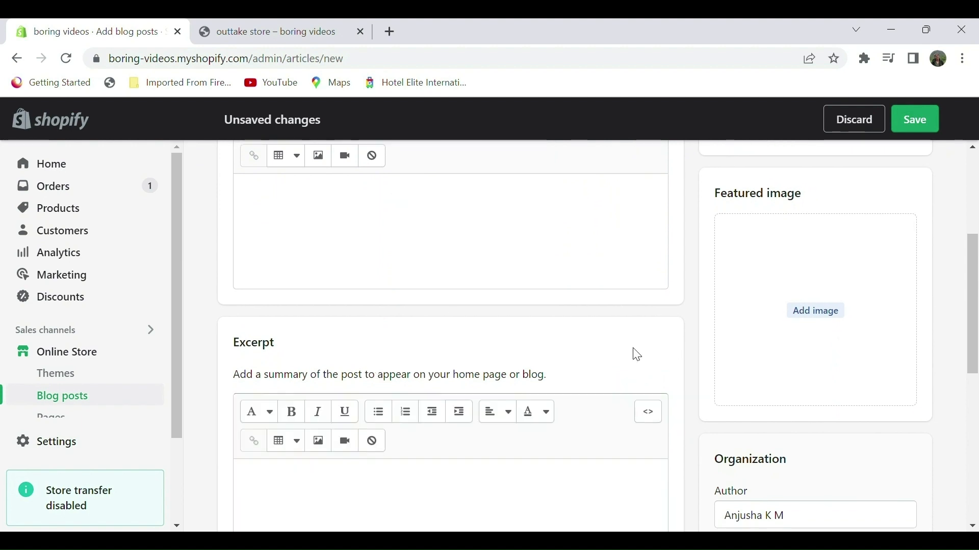
scroll(469, 393, down, 2)
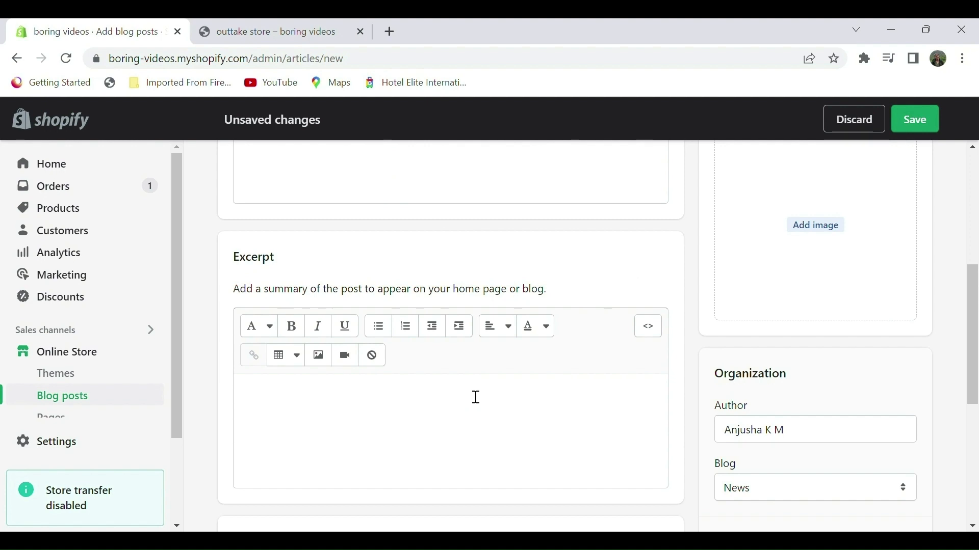
- Open the blog post's search engine listing for editing and review its page title, description, and URL and handle fields
scroll(475, 397, down, 5)
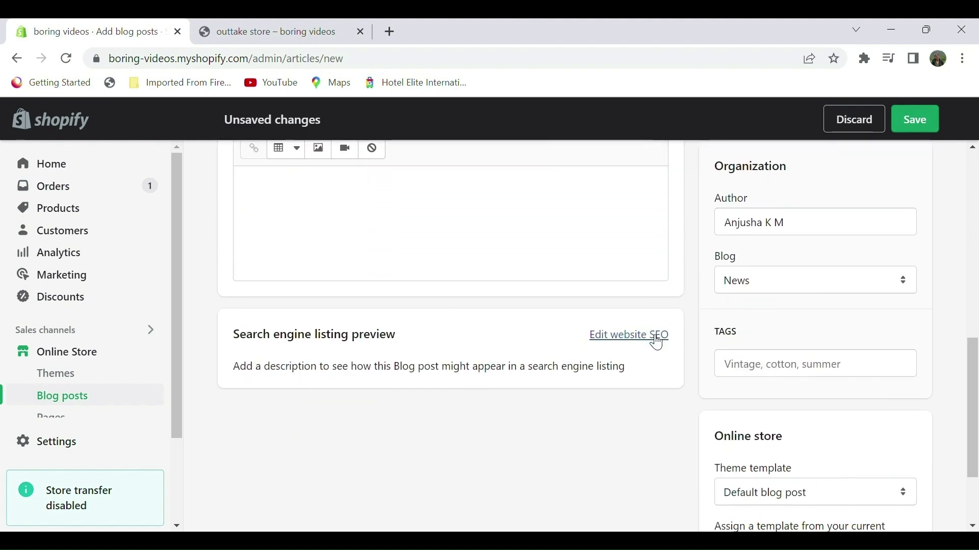
click(656, 339)
scroll(353, 424, down, 1)
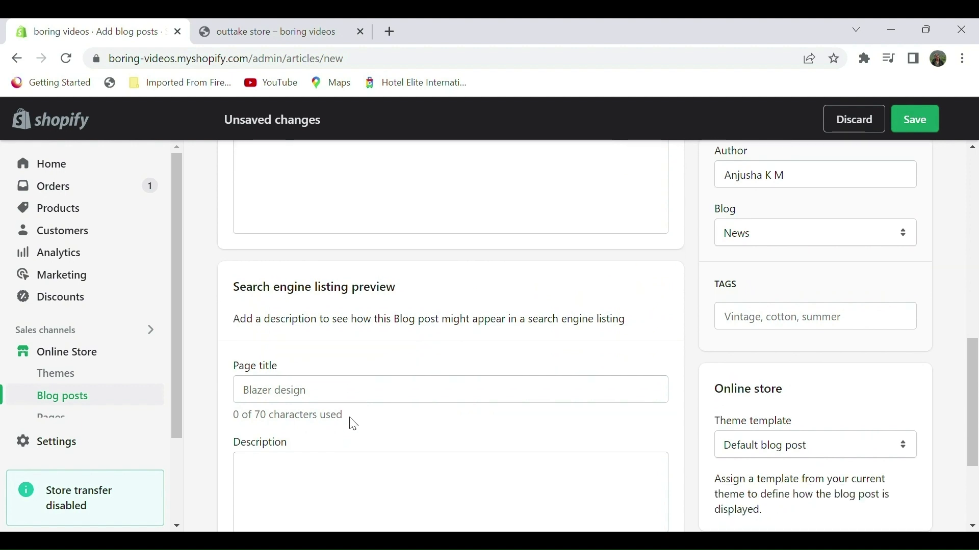
scroll(387, 423, down, 2)
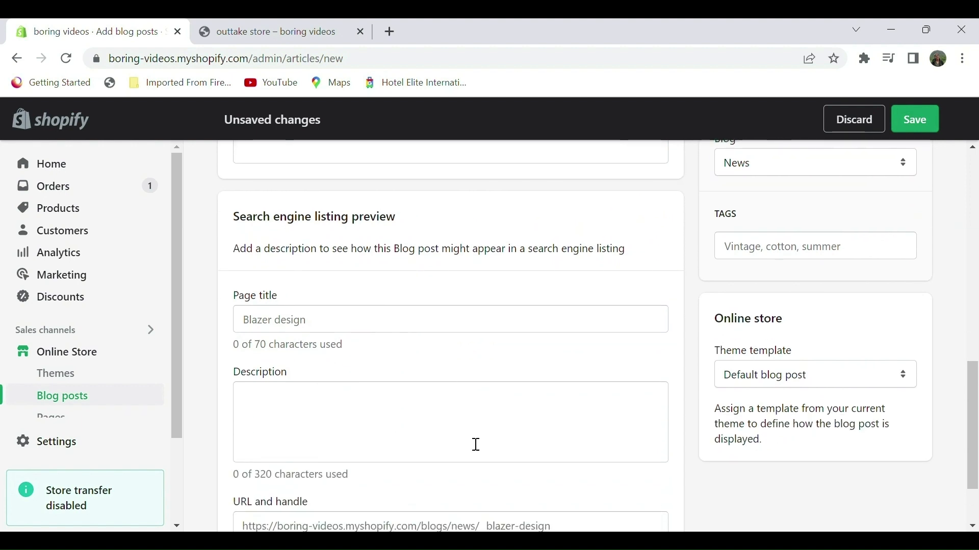
scroll(476, 445, down, 3)
scroll(475, 432, up, 4)
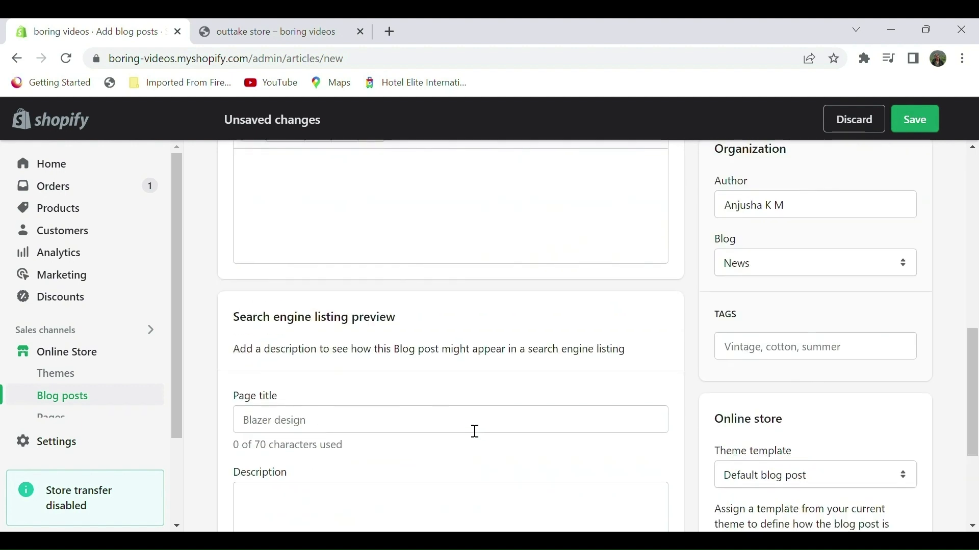
scroll(474, 432, down, 4)
scroll(474, 432, up, 10)
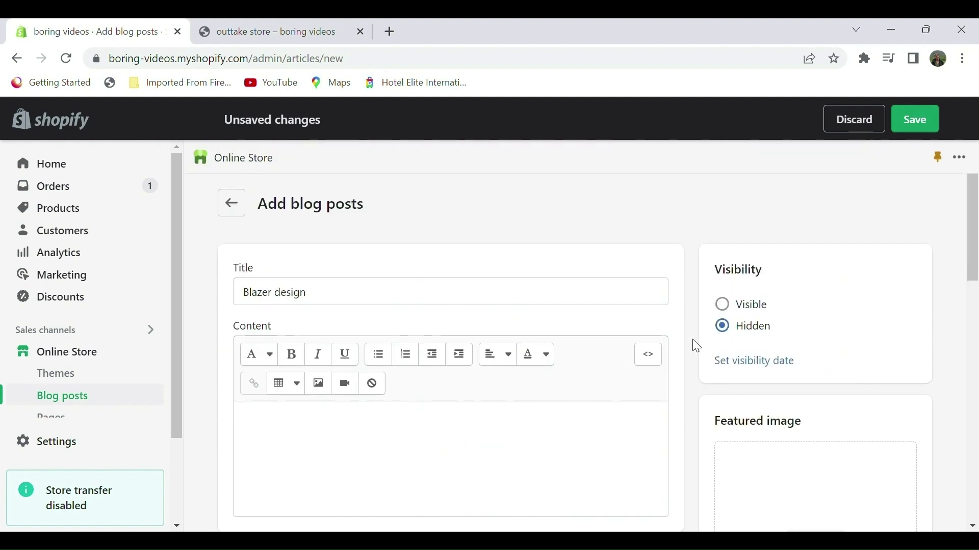
- Schedule the blog post to become visible on 11/30/2022 at 12:30 PM
click(727, 309)
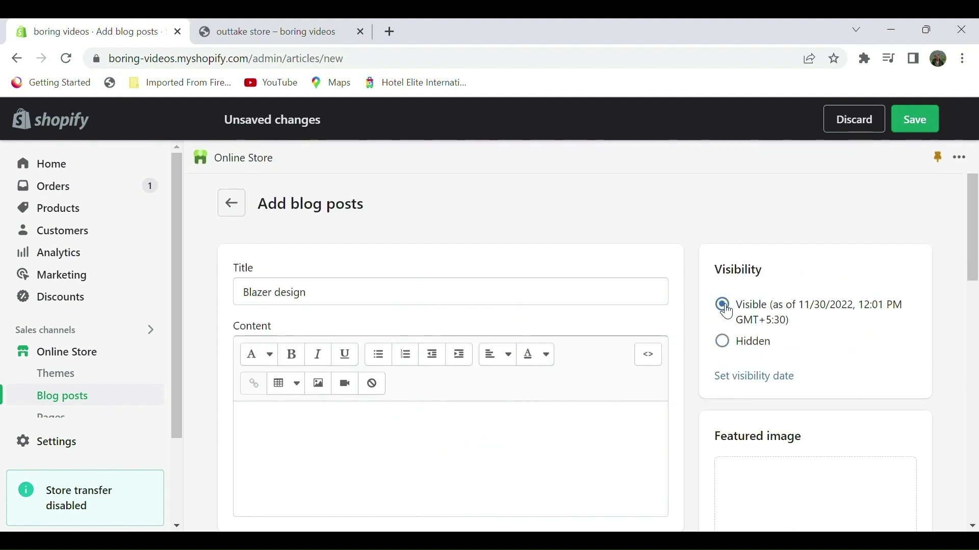
click(758, 389)
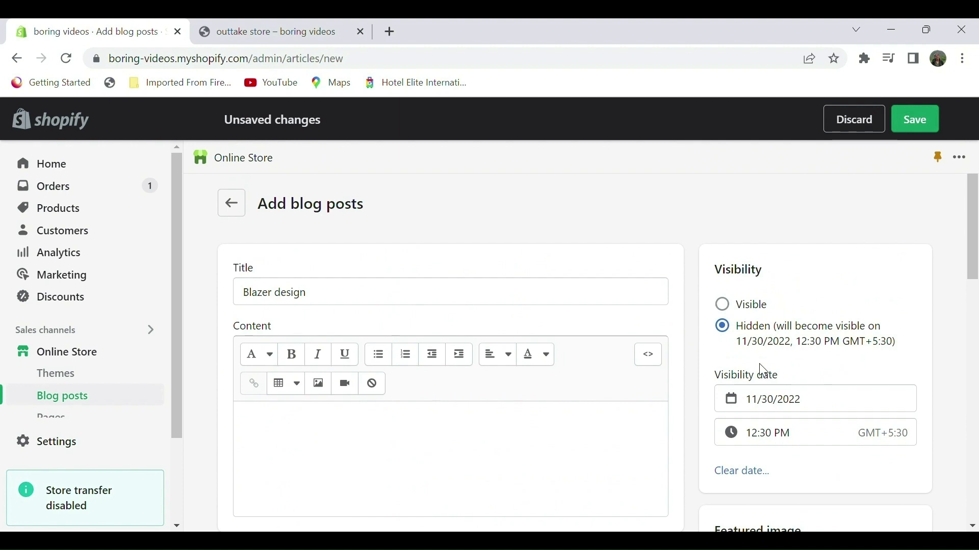
click(817, 416)
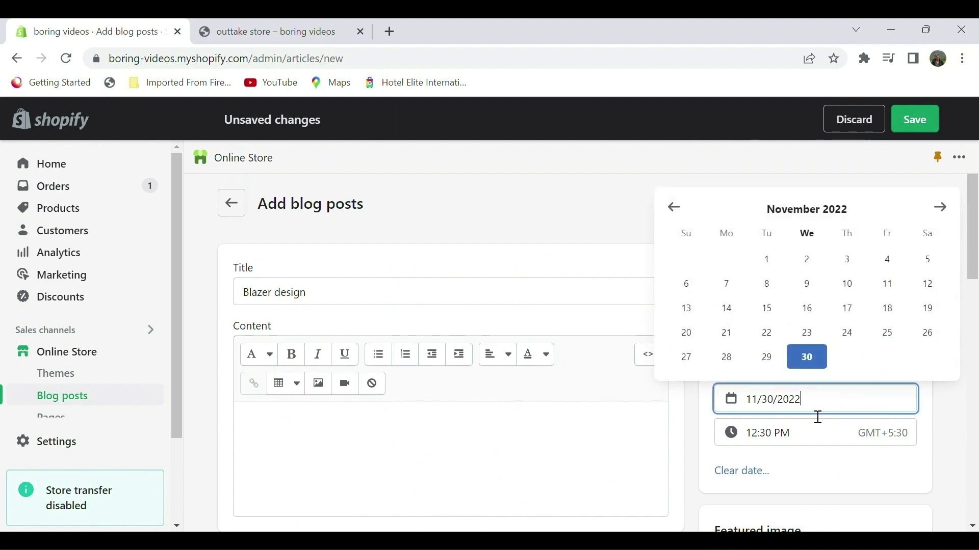
click(481, 168)
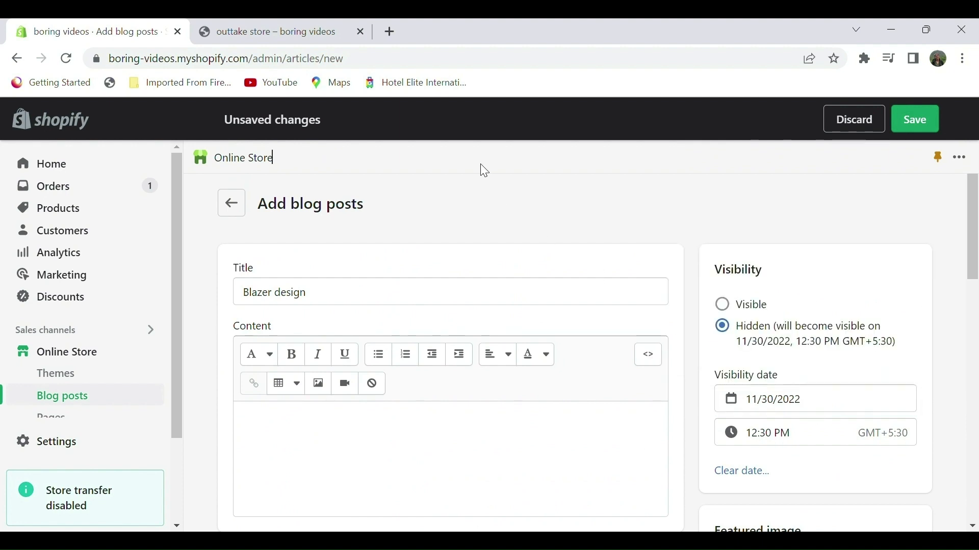
scroll(682, 345, down, 5)
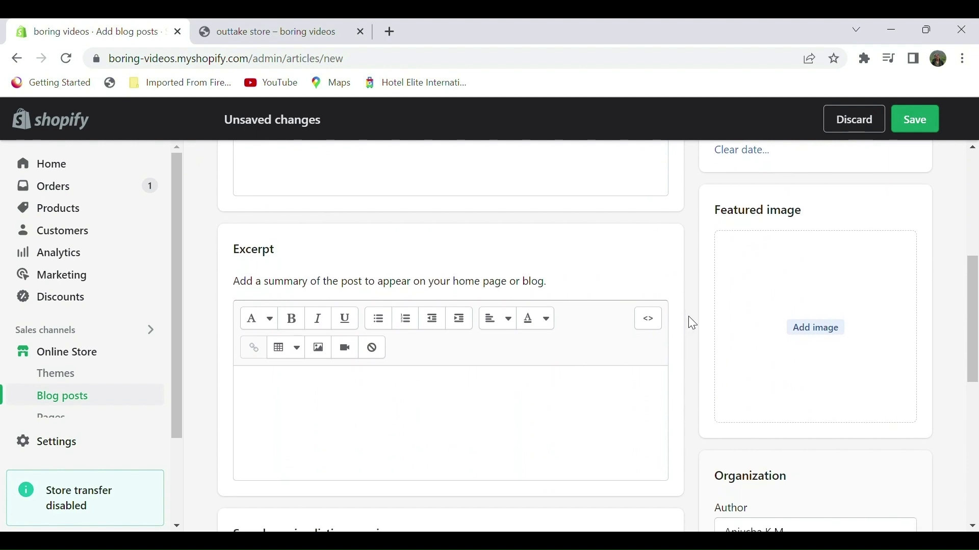
- Check the blog post's featured image, author, blog, tags and theme template options, and save the post
click(832, 332)
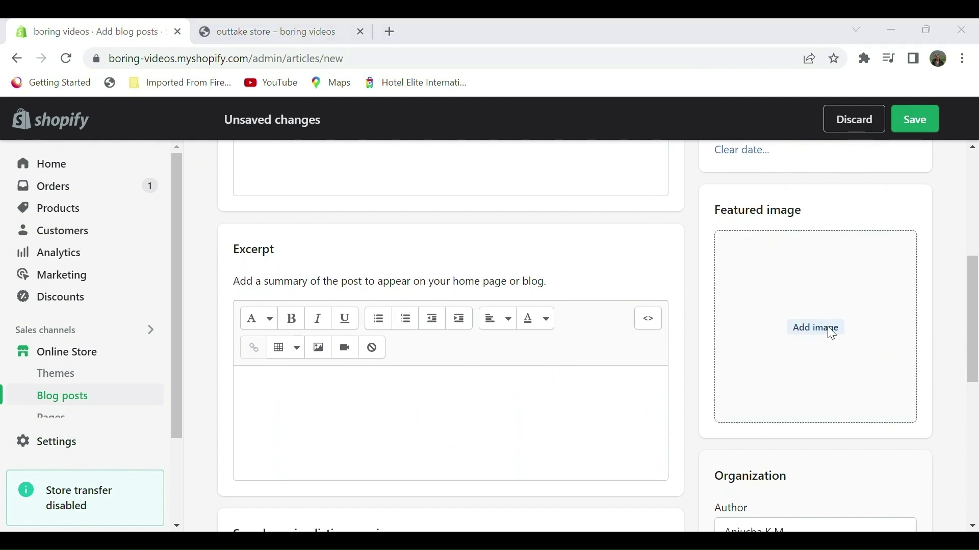
scroll(847, 317, down, 3)
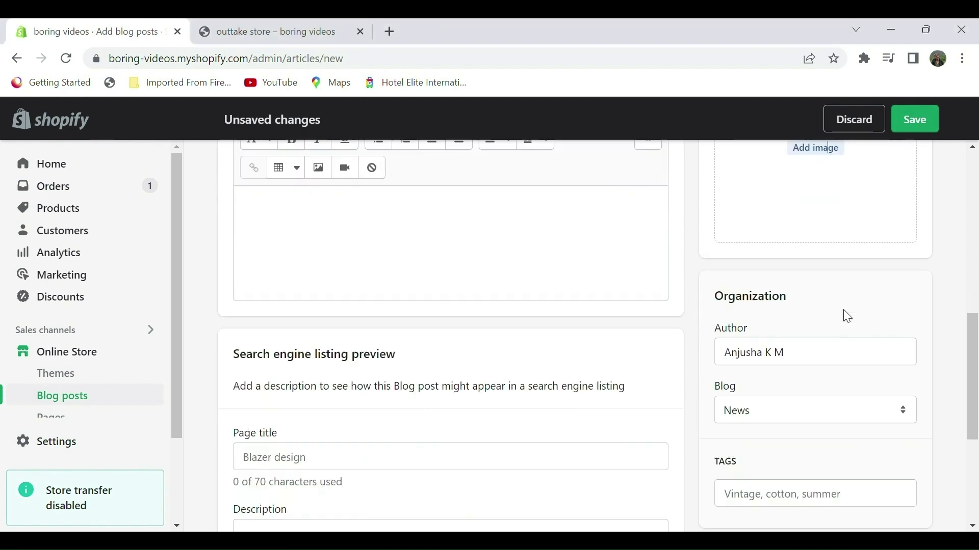
scroll(847, 317, down, 1)
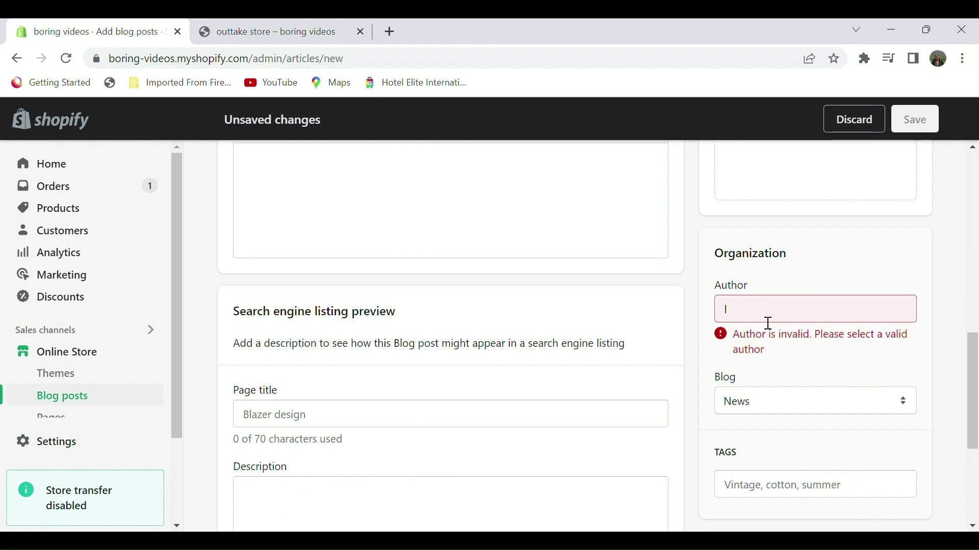
scroll(770, 327, down, 2)
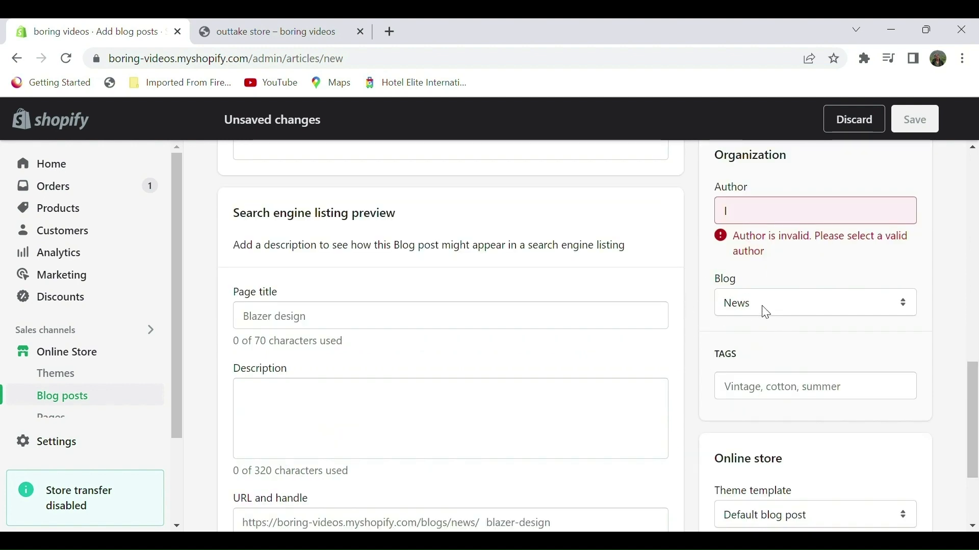
click(761, 390)
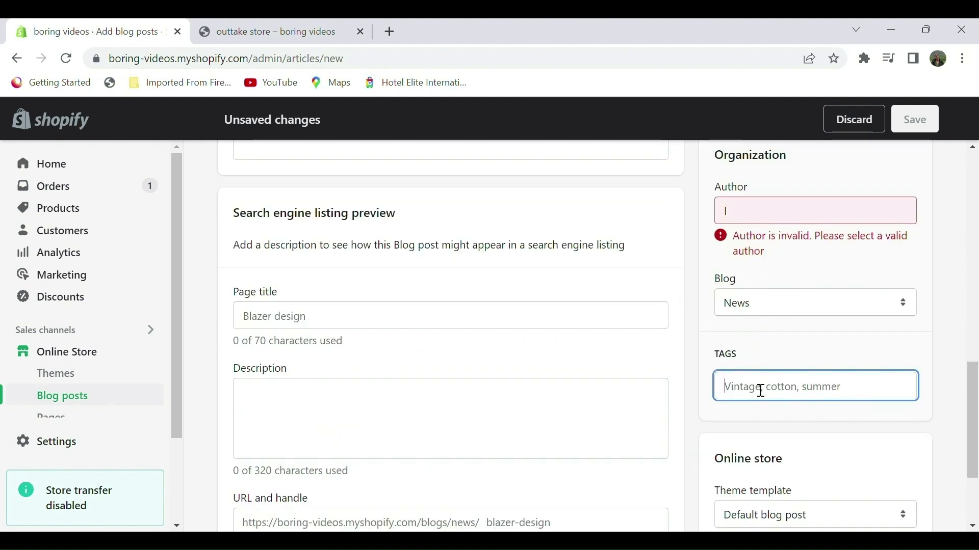
scroll(779, 394, down, 2)
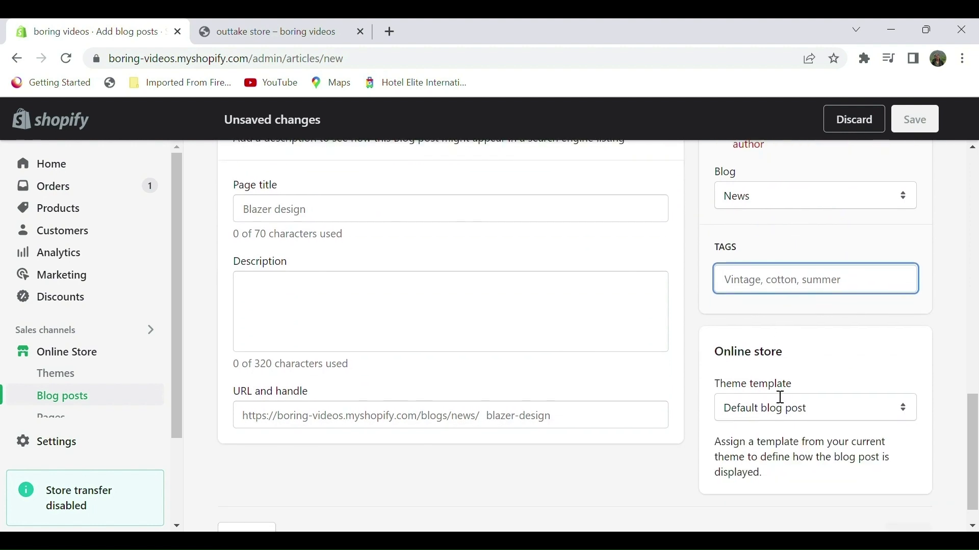
scroll(887, 156, up, 2)
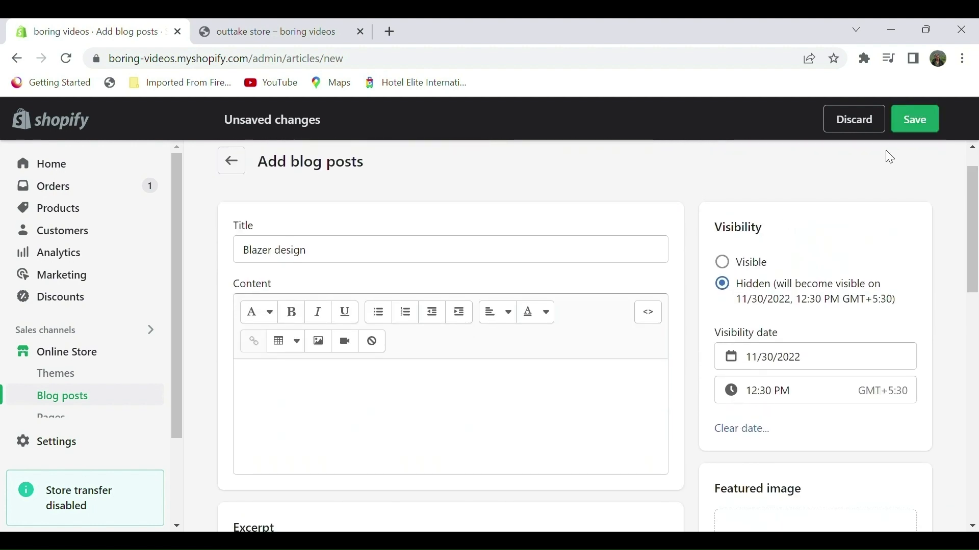
click(905, 132)
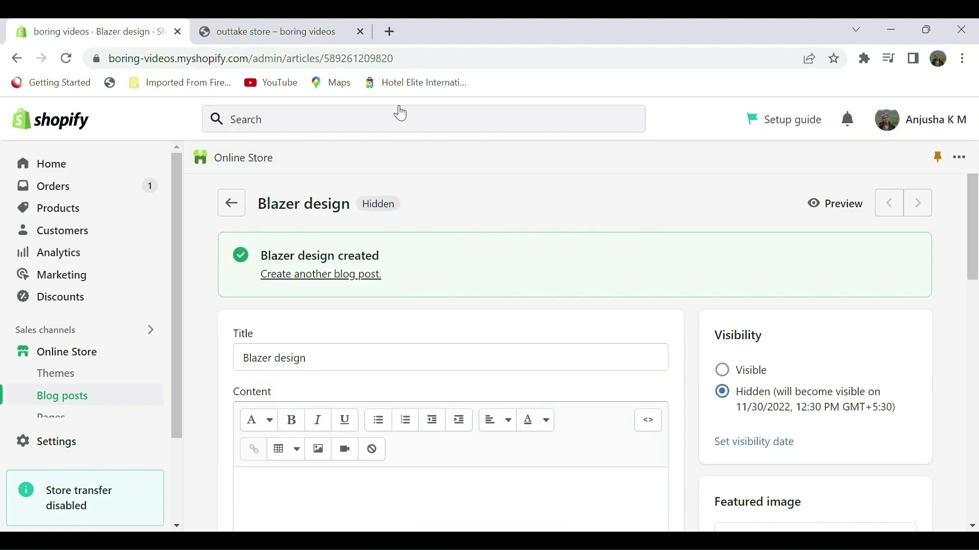
- Search the store admin for "blog" and open the News blog for editing from the blog management page
click(400, 126)
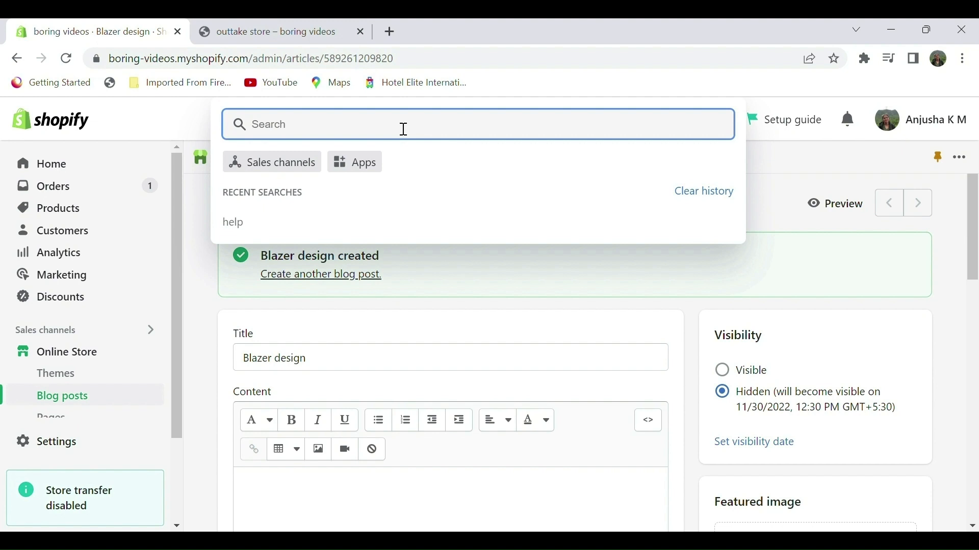
text(blog)
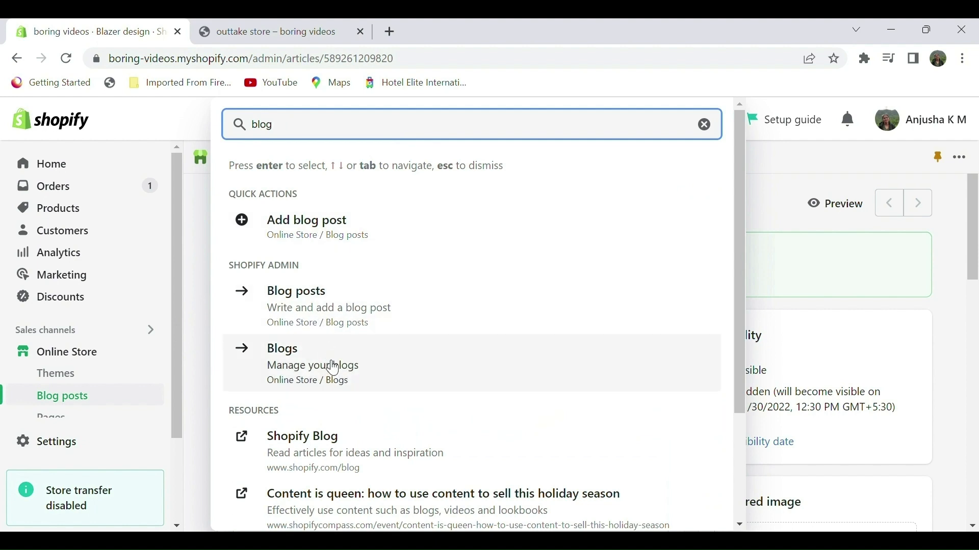
click(293, 377)
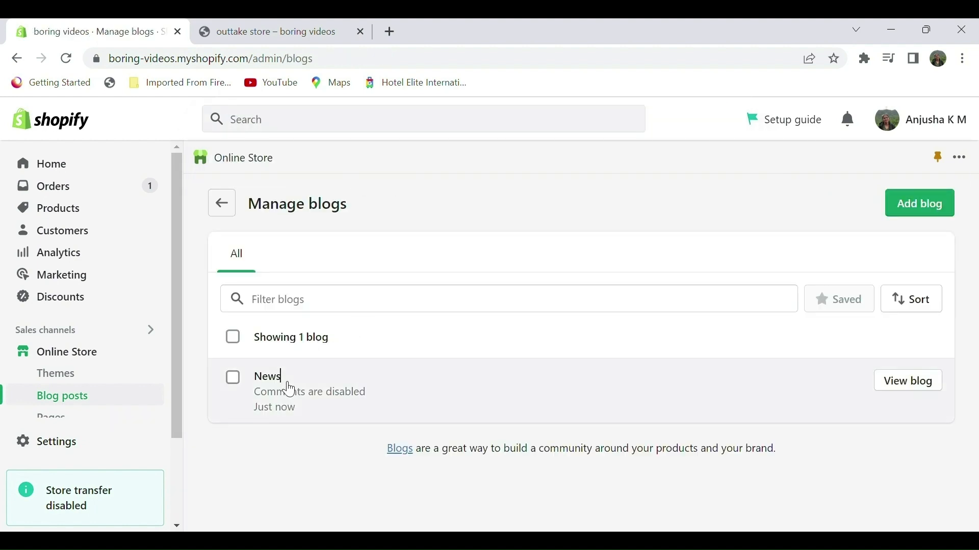
click(288, 389)
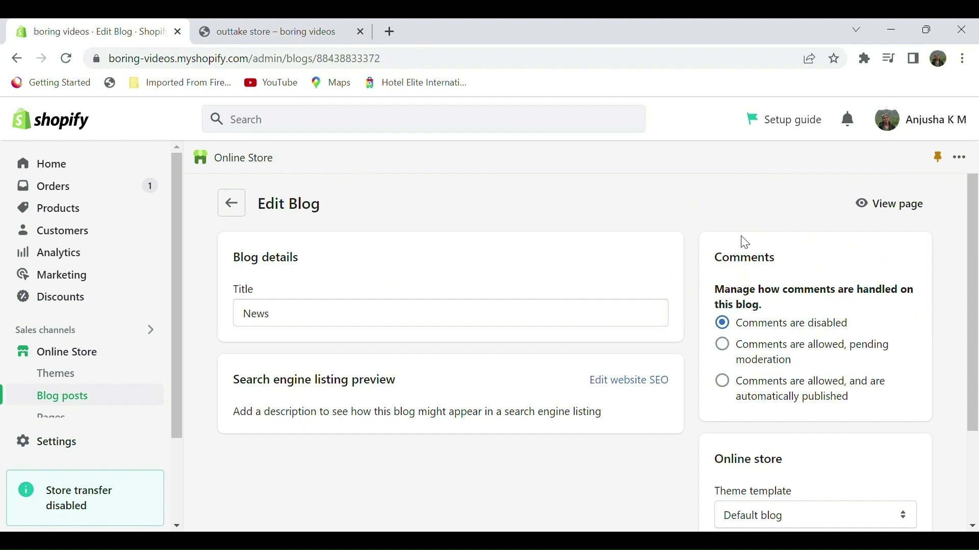
- Set the News blog to allow comments and publish them automatically, and save the blog
click(723, 382)
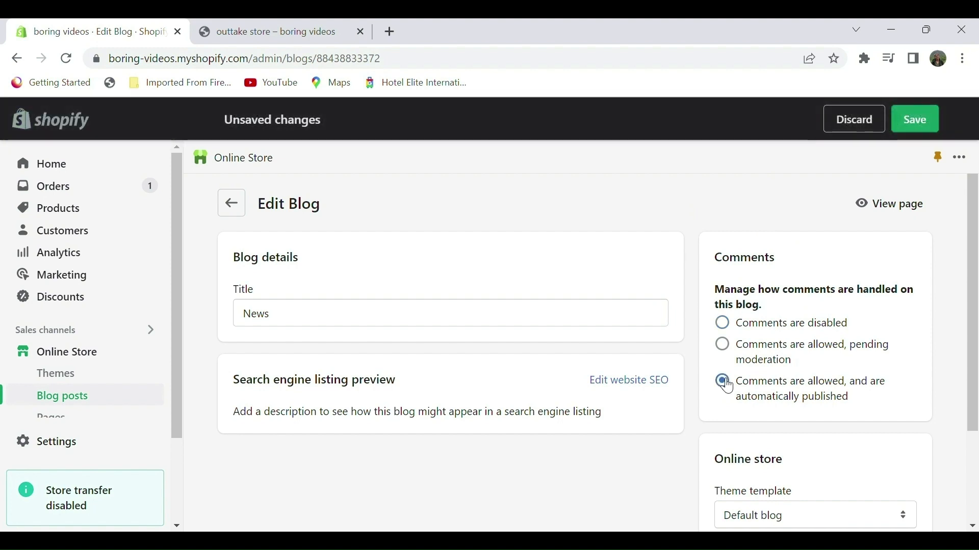
scroll(802, 407, down, 2)
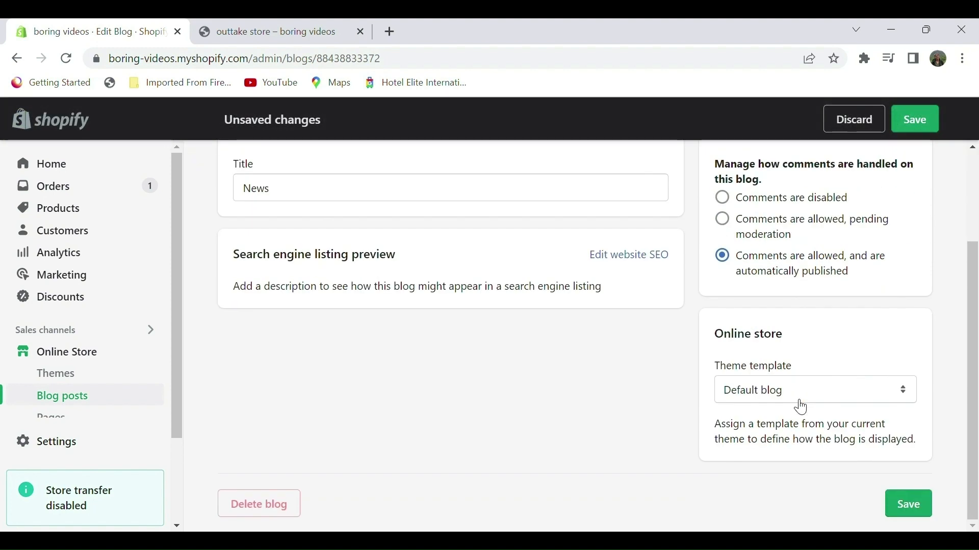
click(928, 130)
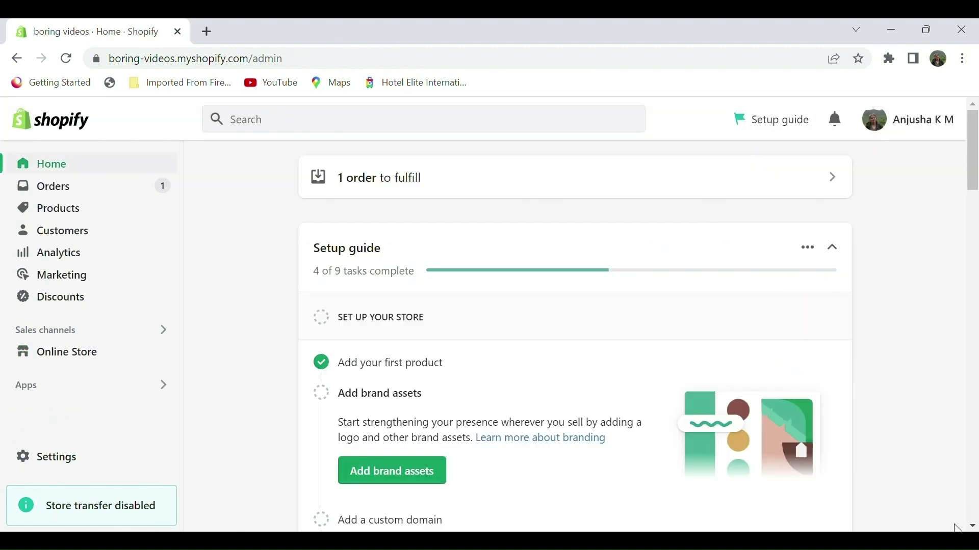
- Start a new page in the online store's Pages section and title it FAQs
click(83, 365)
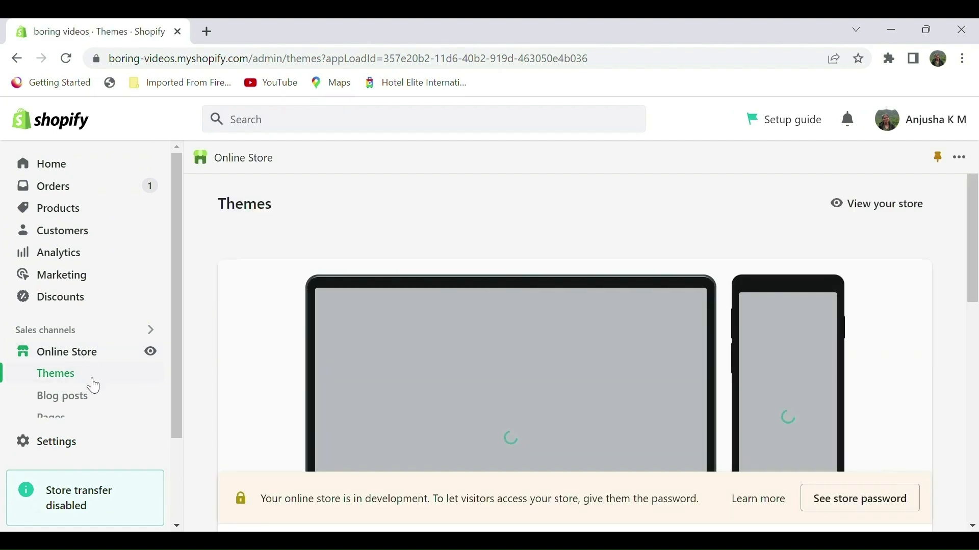
scroll(90, 384, down, 2)
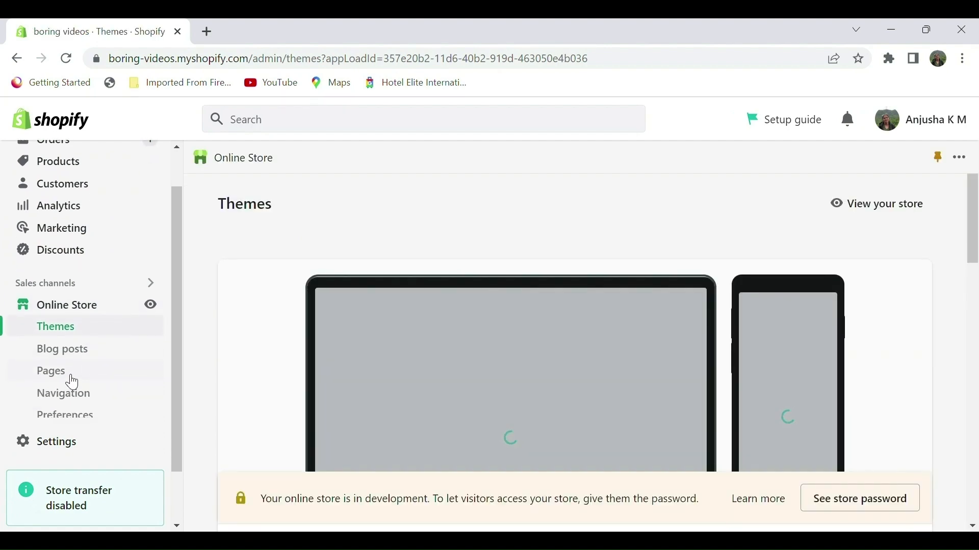
click(72, 383)
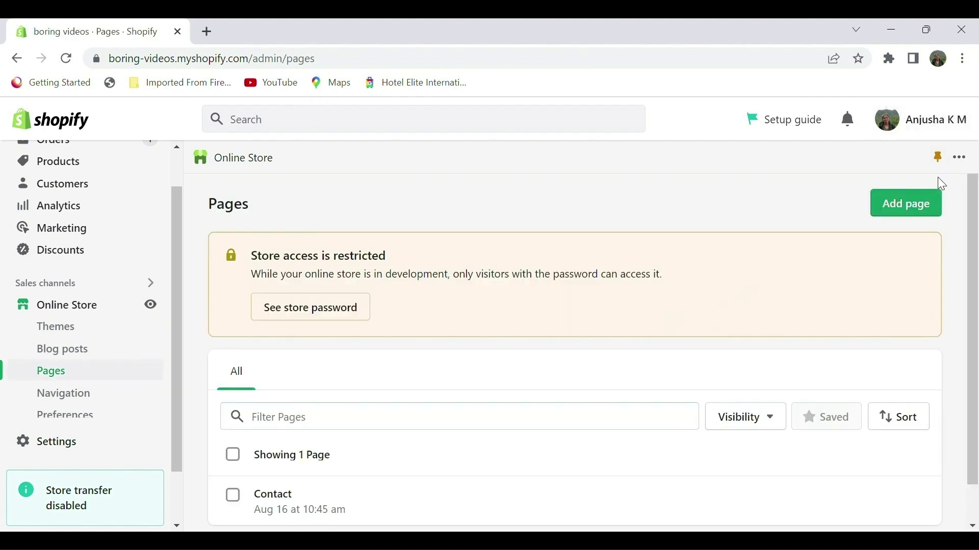
click(919, 205)
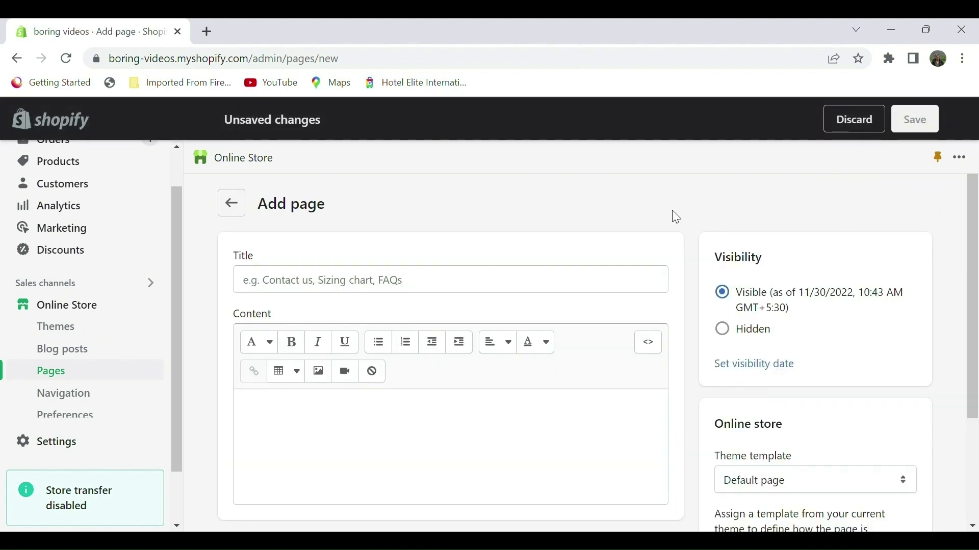
click(338, 264)
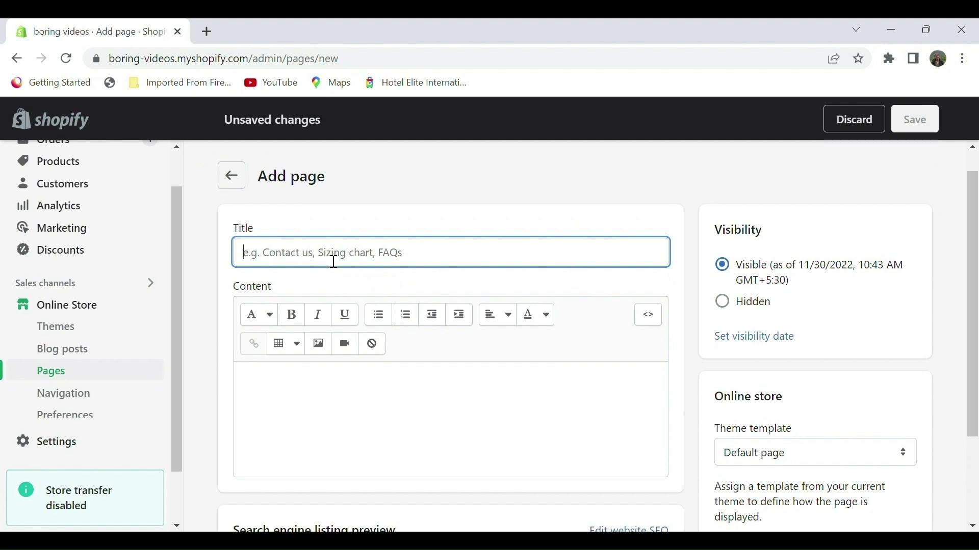
text(F)
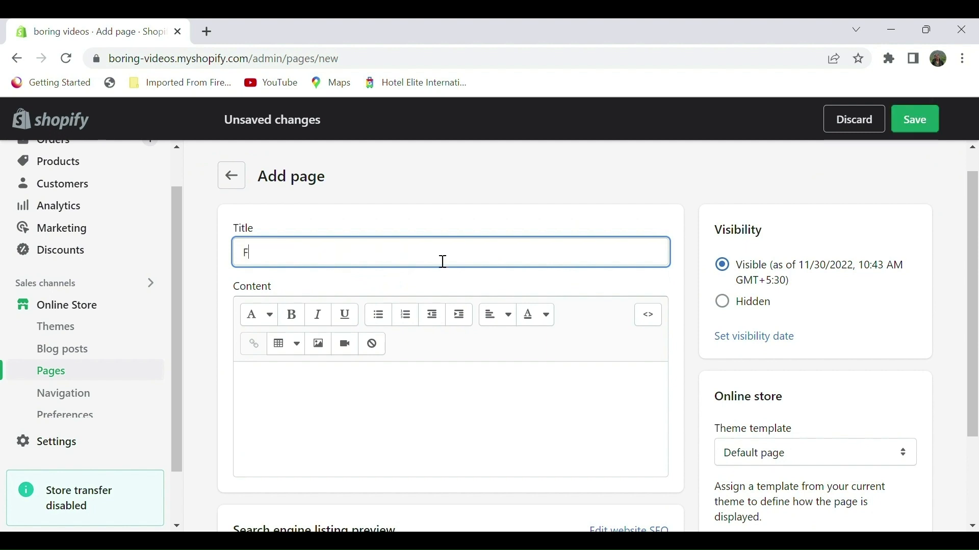
text(AQs)
key(Tab)
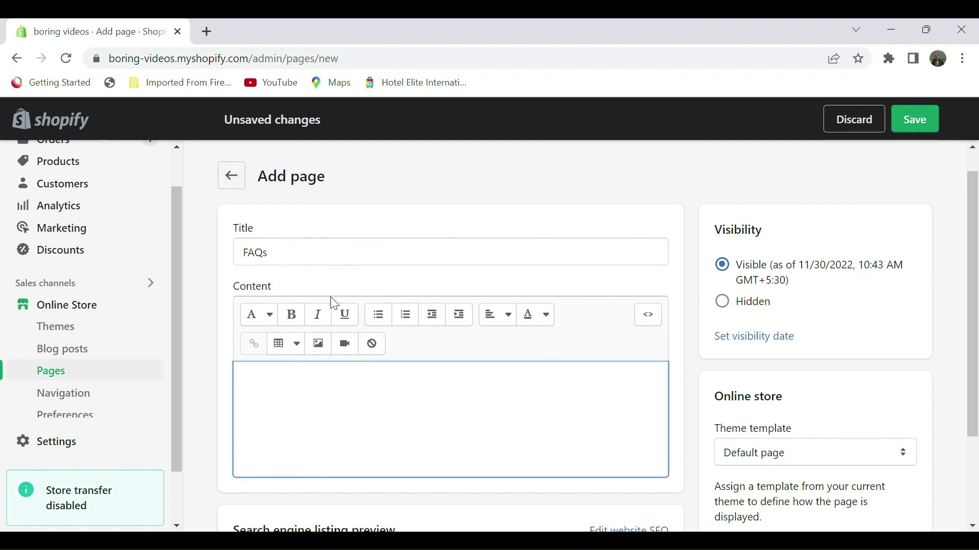
- Open the FAQs page's search engine listing for editing and review its page title, description, and URL and handle fields
scroll(356, 415, down, 2)
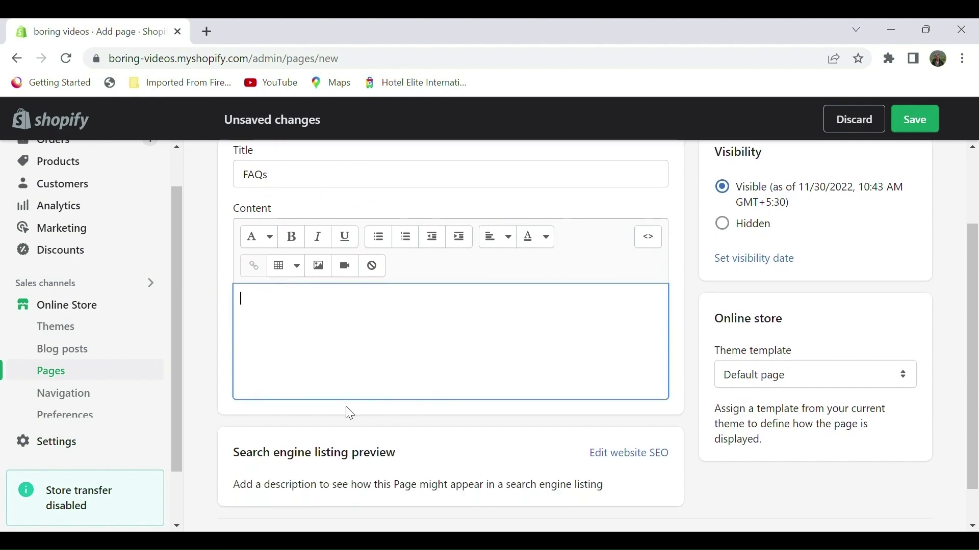
scroll(535, 423, down, 1)
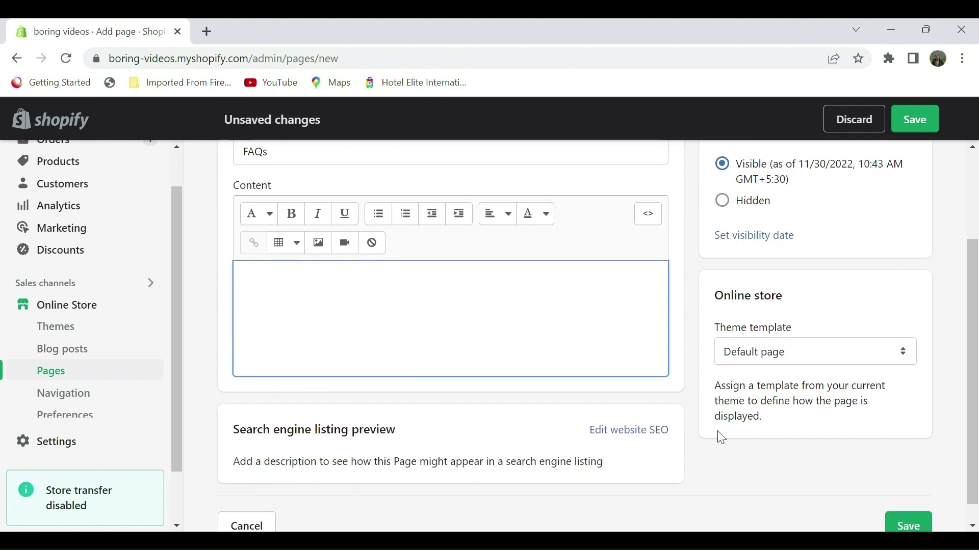
click(632, 434)
scroll(631, 437, down, 3)
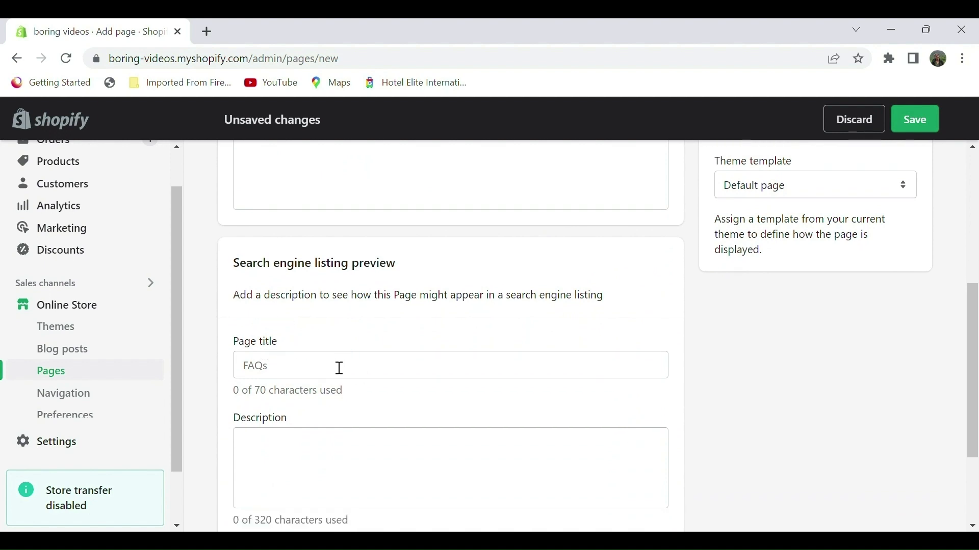
scroll(395, 281, down, 2)
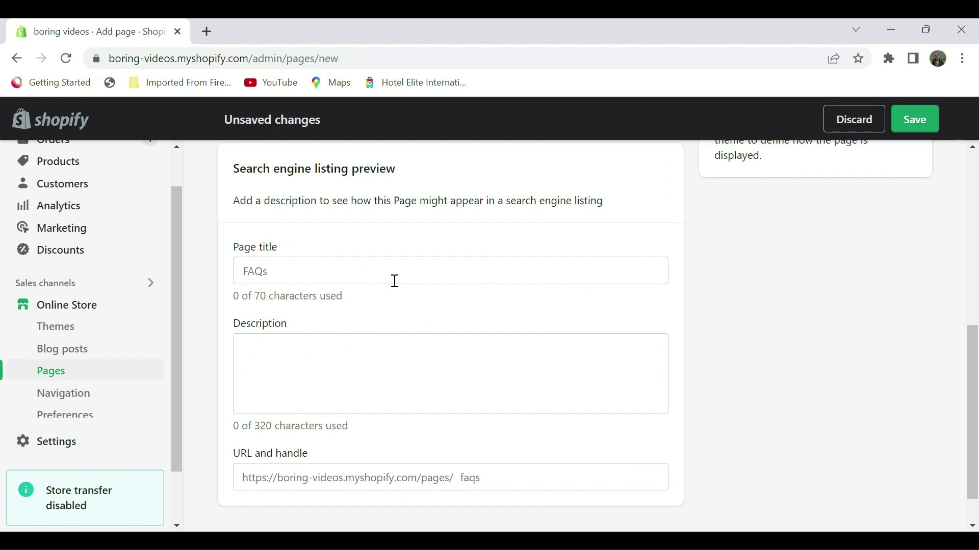
scroll(472, 415, down, 1)
scroll(466, 416, up, 2)
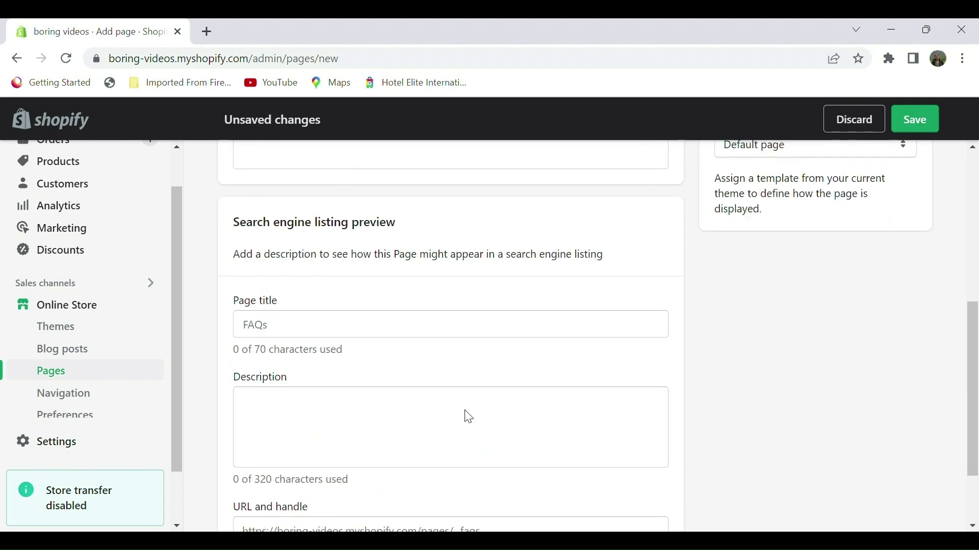
scroll(469, 417, down, 2)
- Save the FAQs page, then try the Hidden visibility option and switch the page back to Visible
click(913, 506)
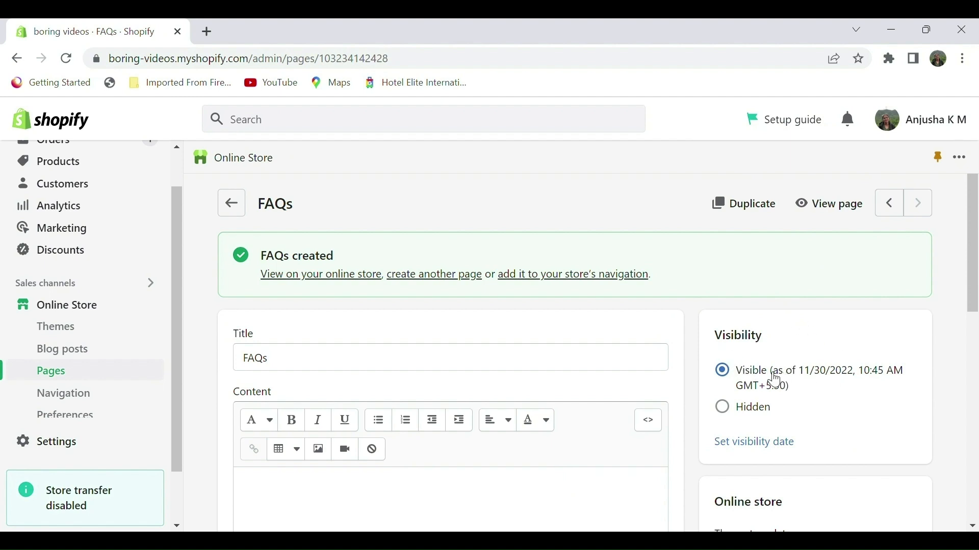
click(723, 406)
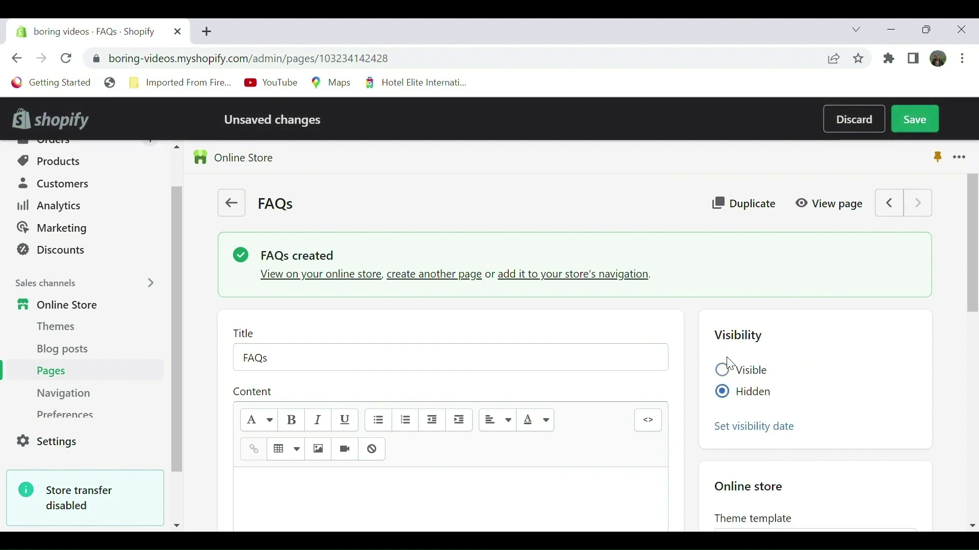
click(734, 376)
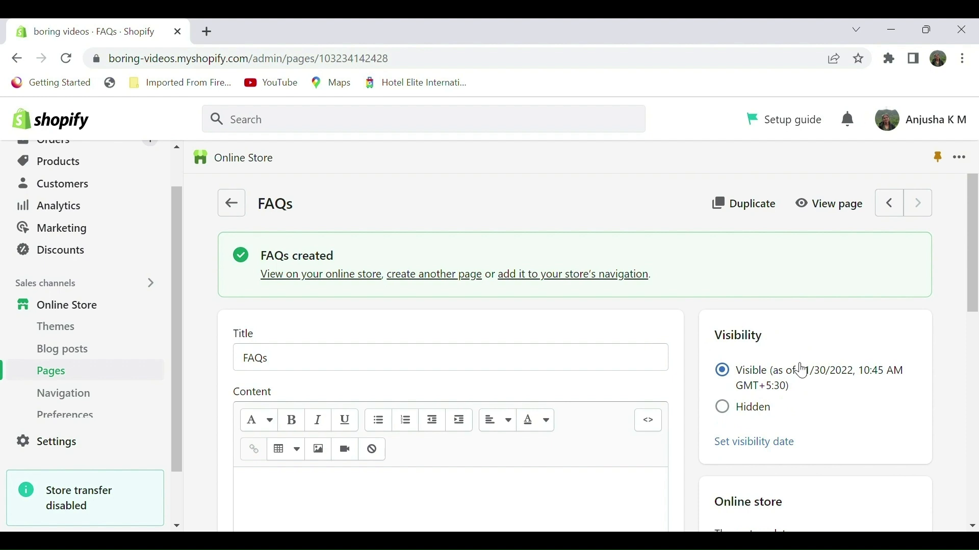
scroll(802, 371, down, 1)
click(765, 399)
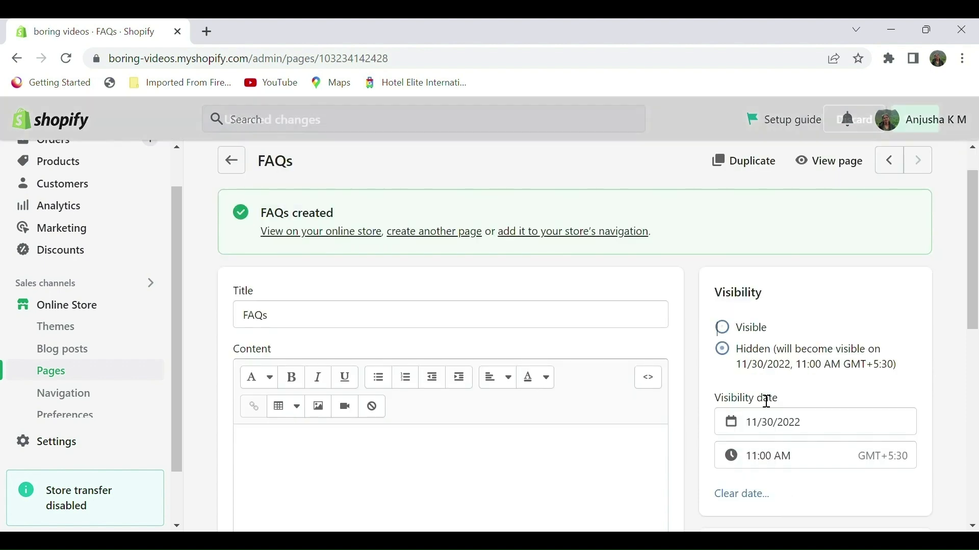
click(819, 430)
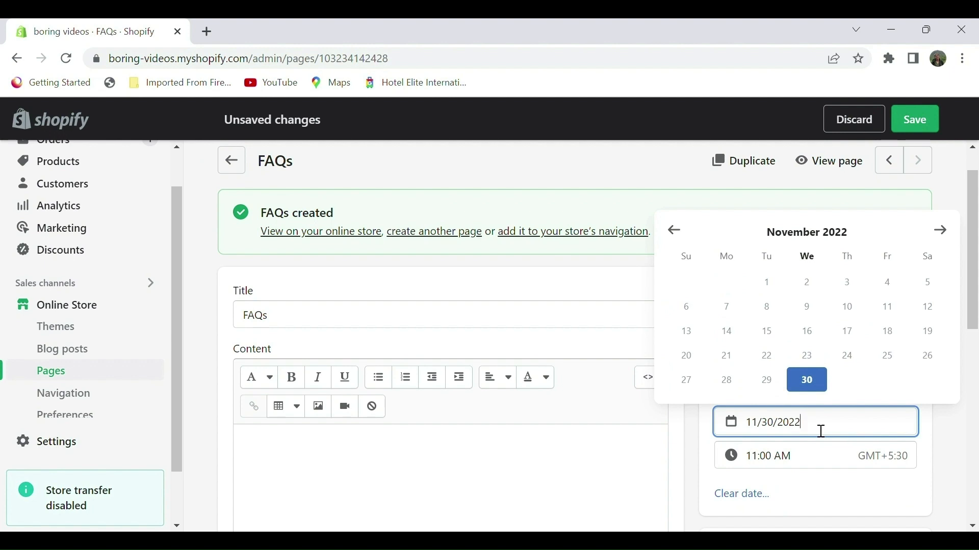
click(965, 454)
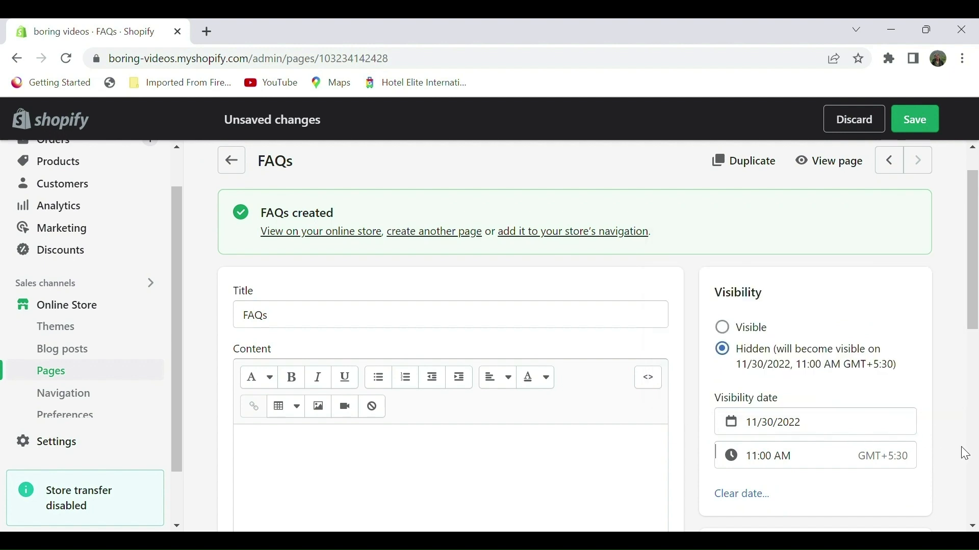
click(725, 325)
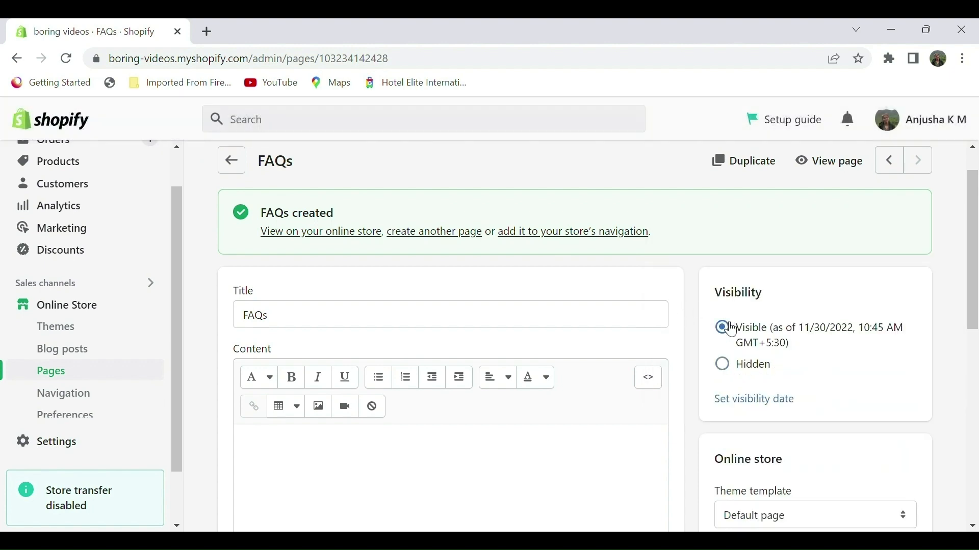
- Change the page title to Contact
scroll(866, 239, down, 5)
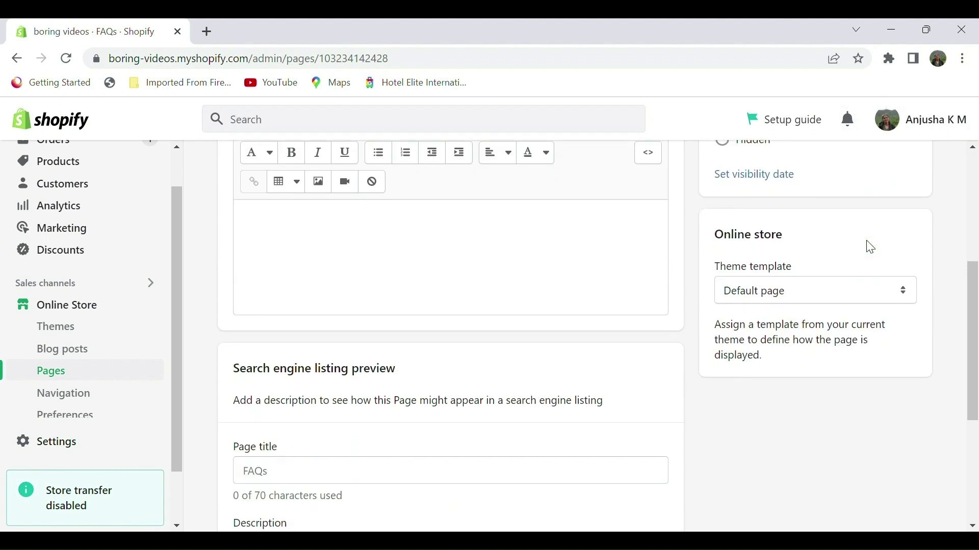
scroll(406, 339, up, 6)
click(406, 337)
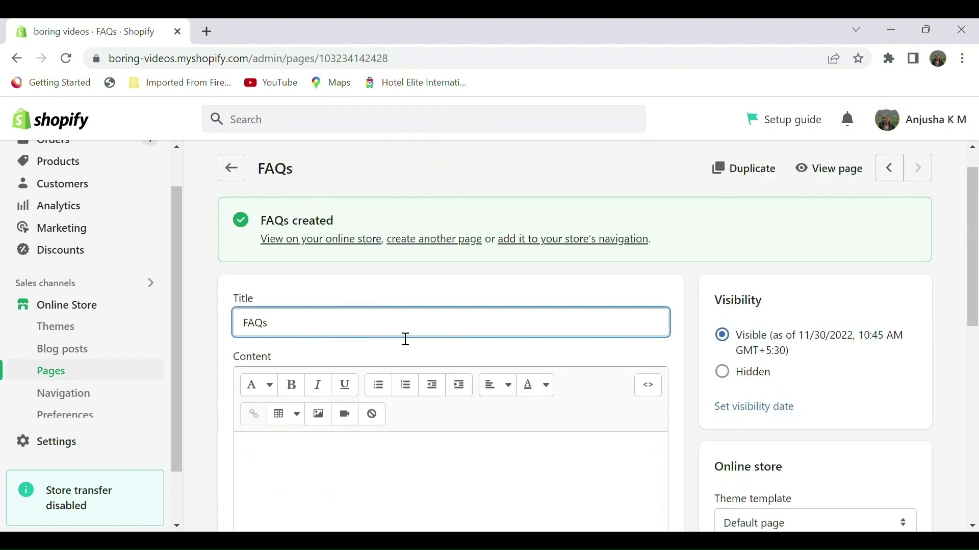
key(BackSpace)
key(BackSpace)
key(BackSpace)
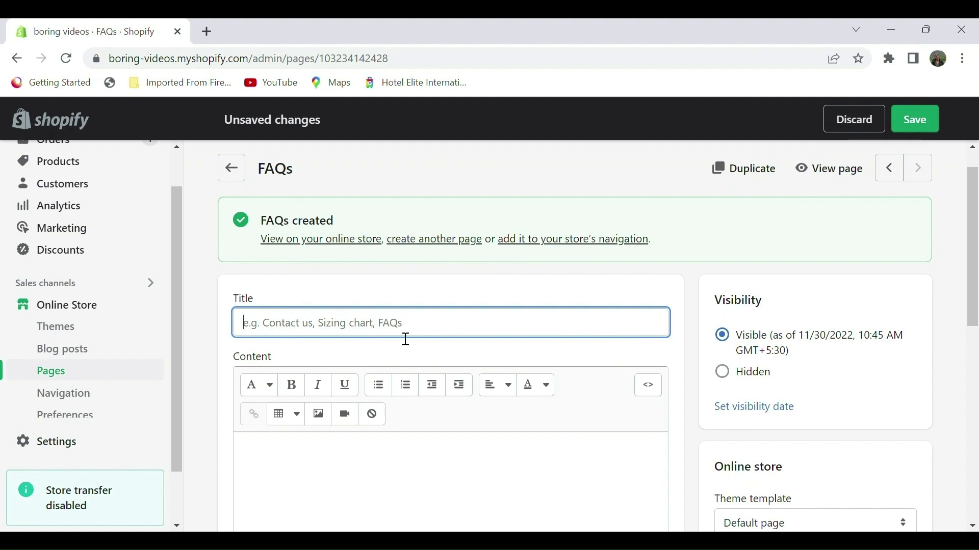
text(Contact)
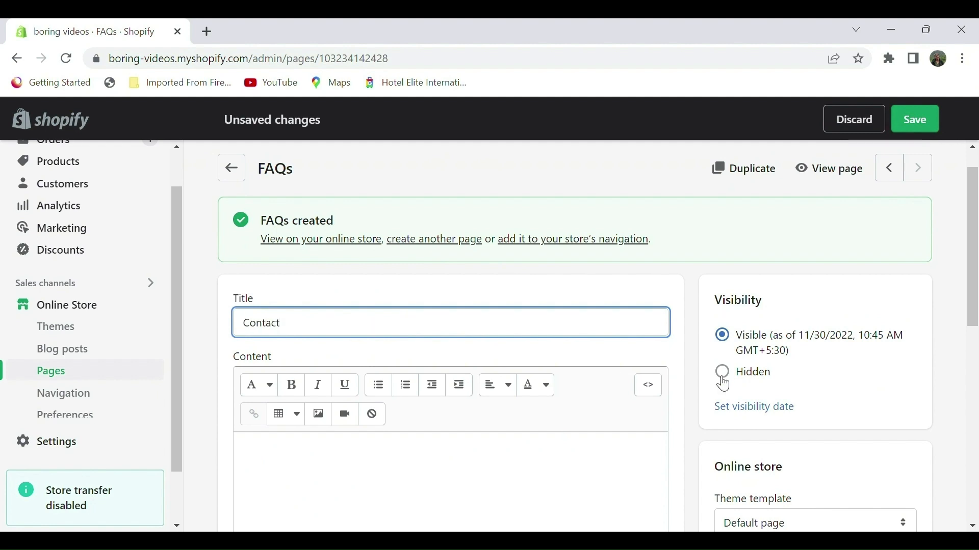
- Assign the contact theme template to the page and save the page
scroll(724, 385, down, 3)
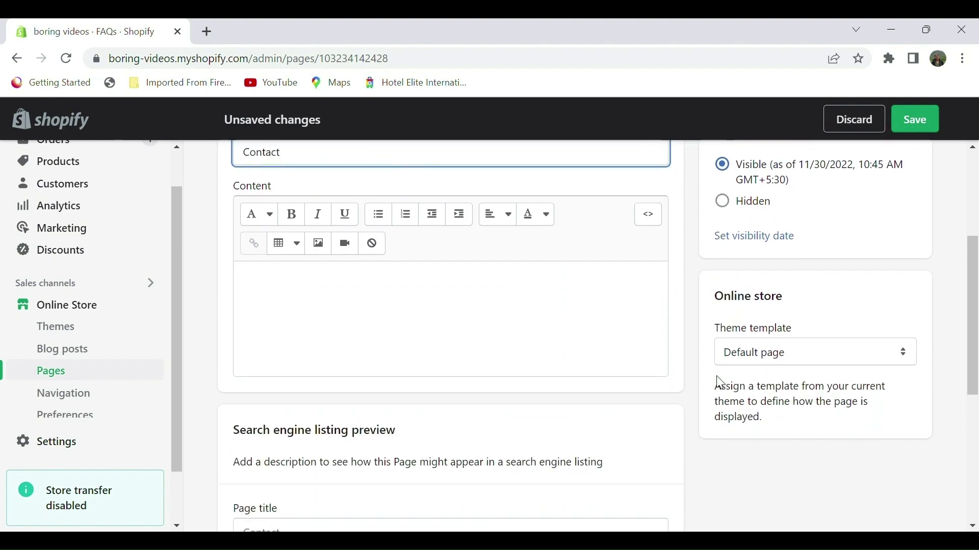
click(743, 352)
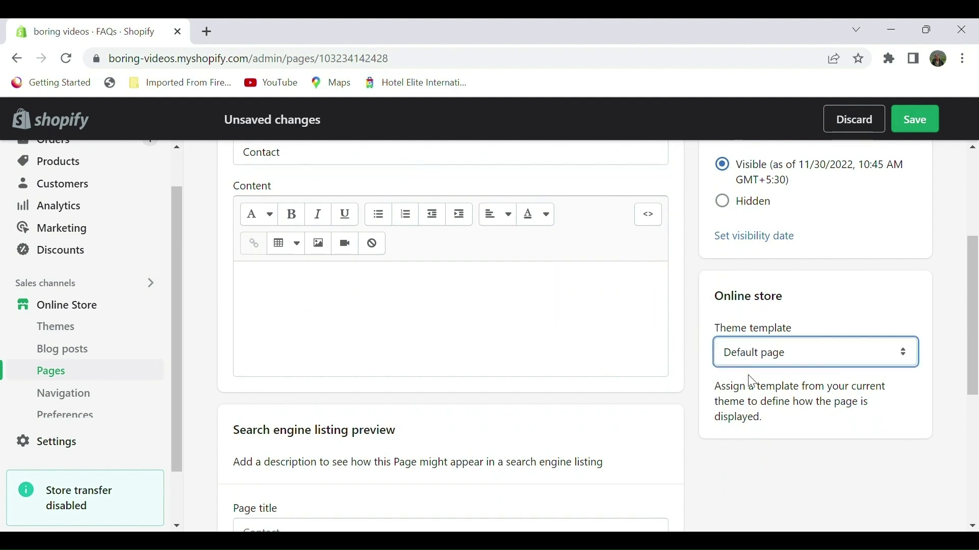
click(755, 390)
click(911, 131)
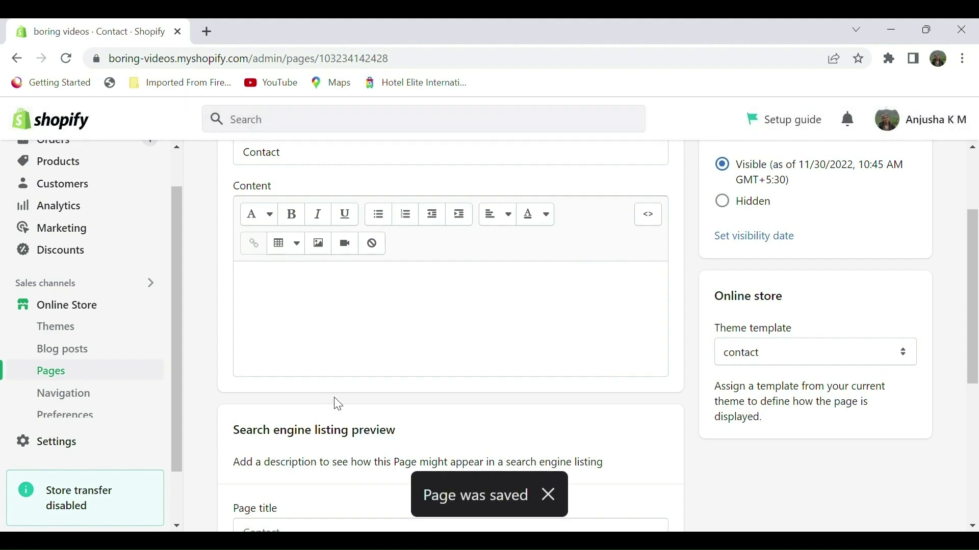
- Open the Footer menu from the online store's navigation settings for editing
scroll(334, 403, down, 1)
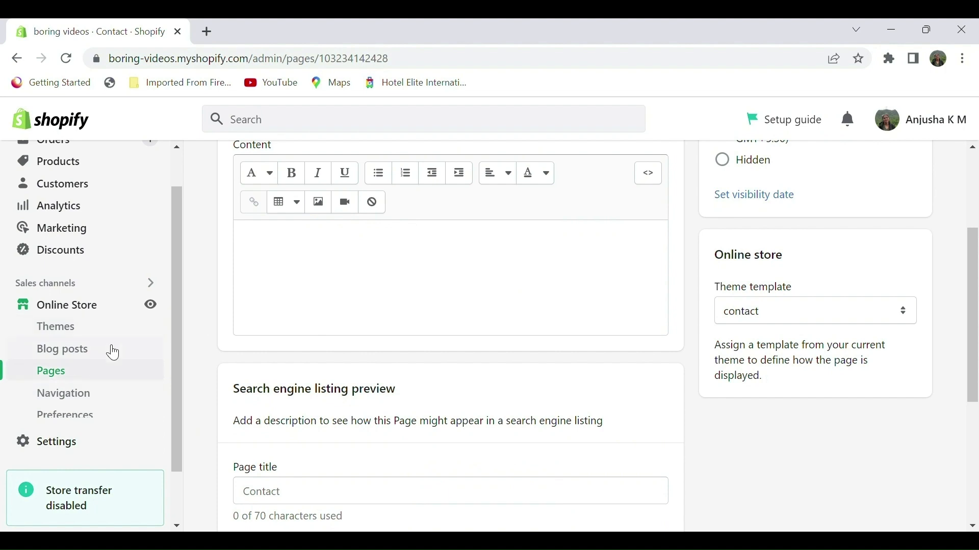
click(78, 394)
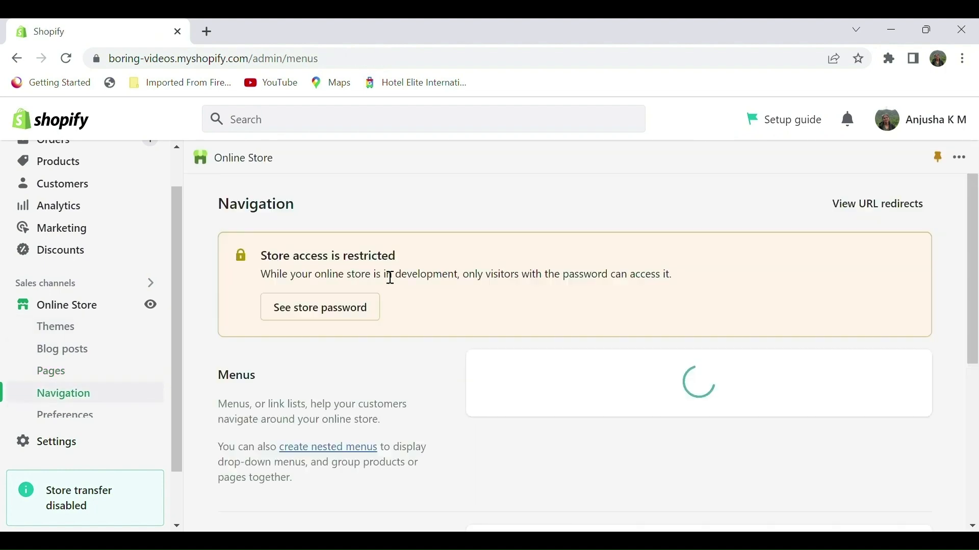
scroll(499, 343, down, 1)
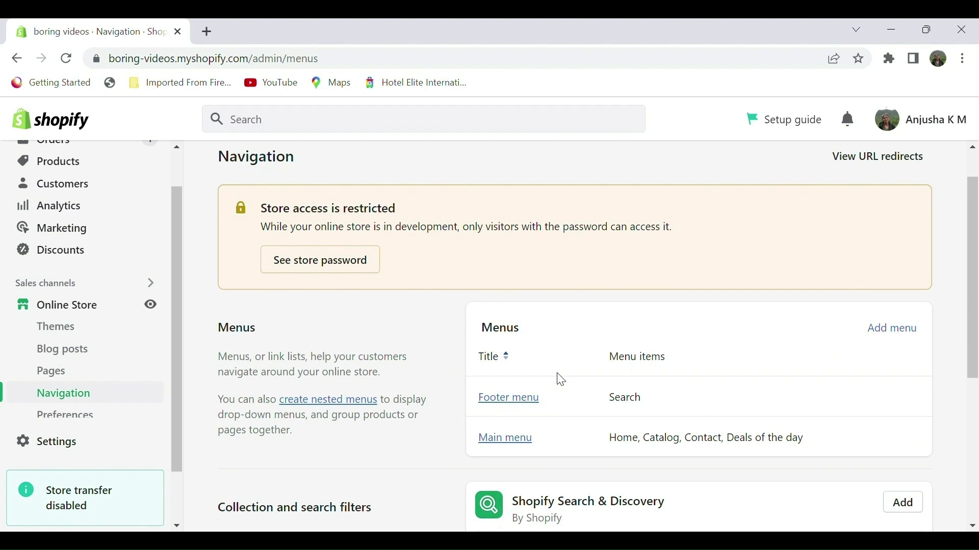
click(508, 403)
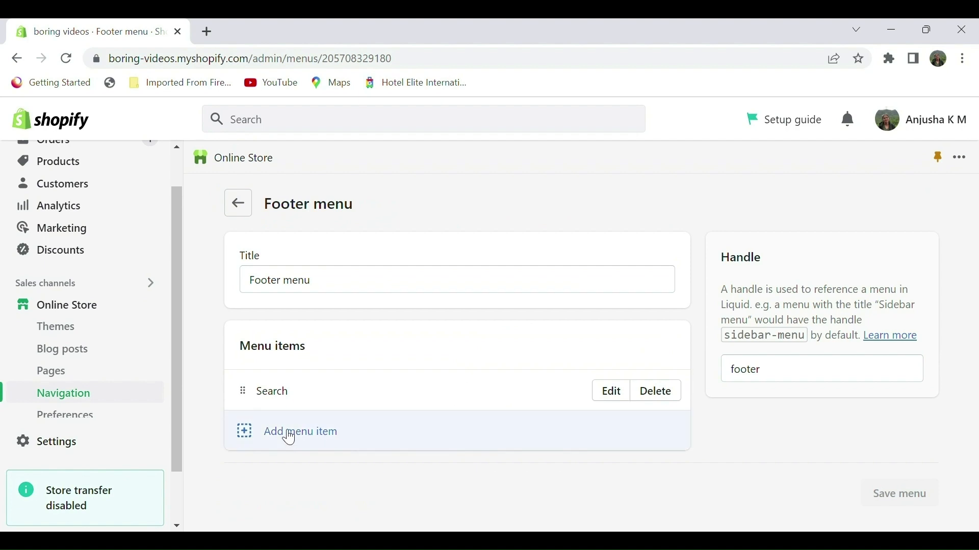
- Add a menu item linked to the second listed Contact page to the Footer menu and save the menu
click(289, 436)
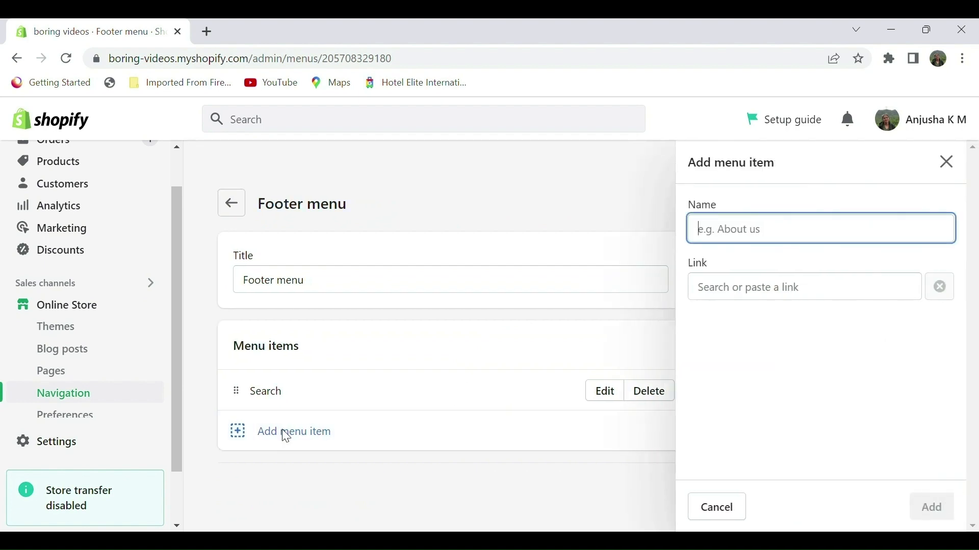
click(739, 294)
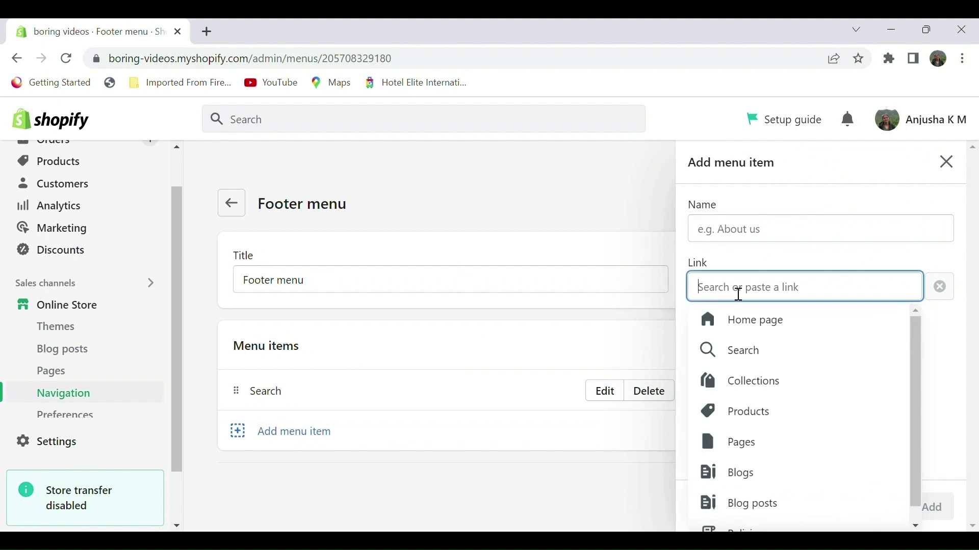
click(794, 449)
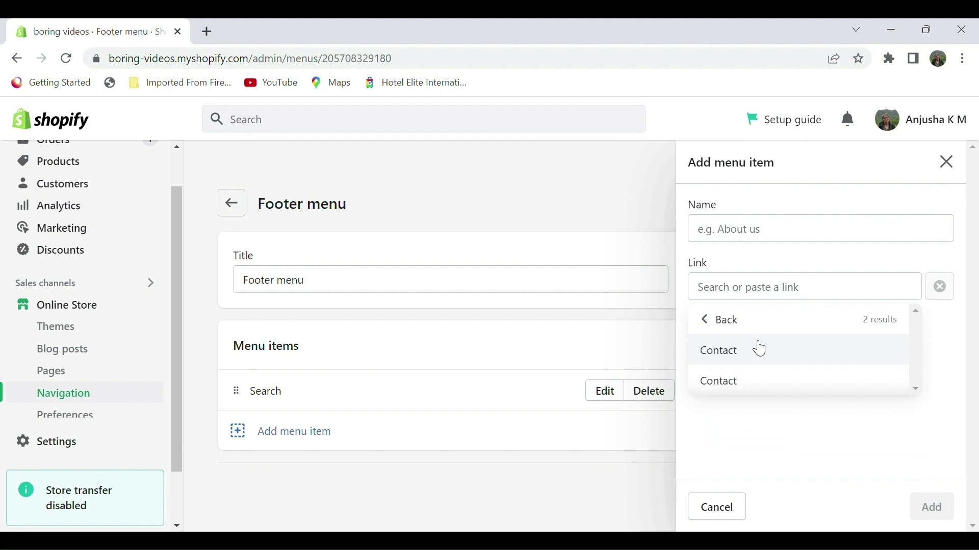
click(773, 392)
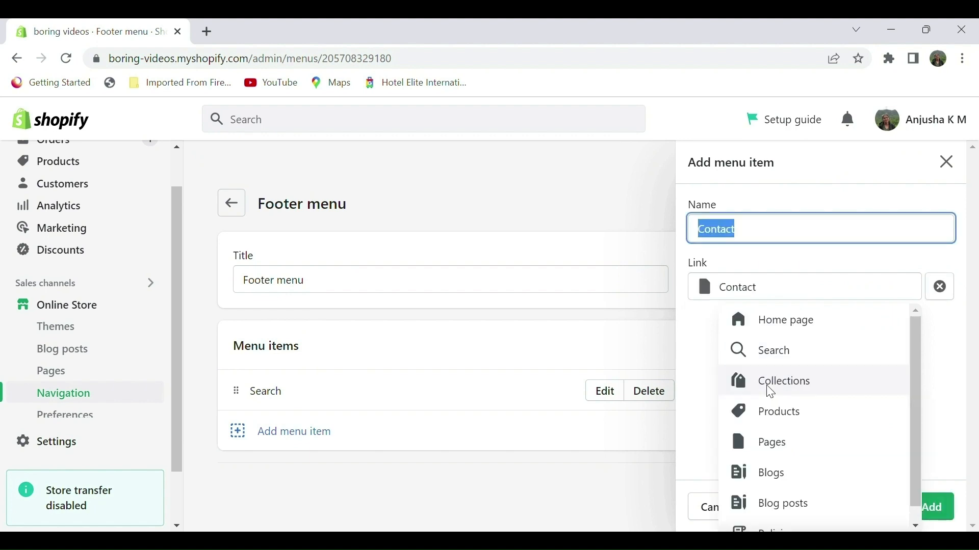
click(941, 510)
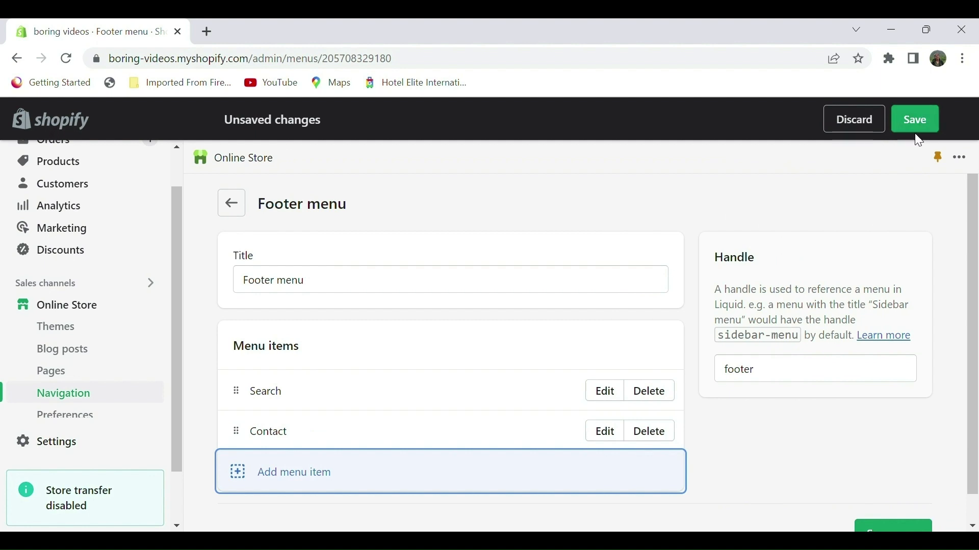
click(918, 121)
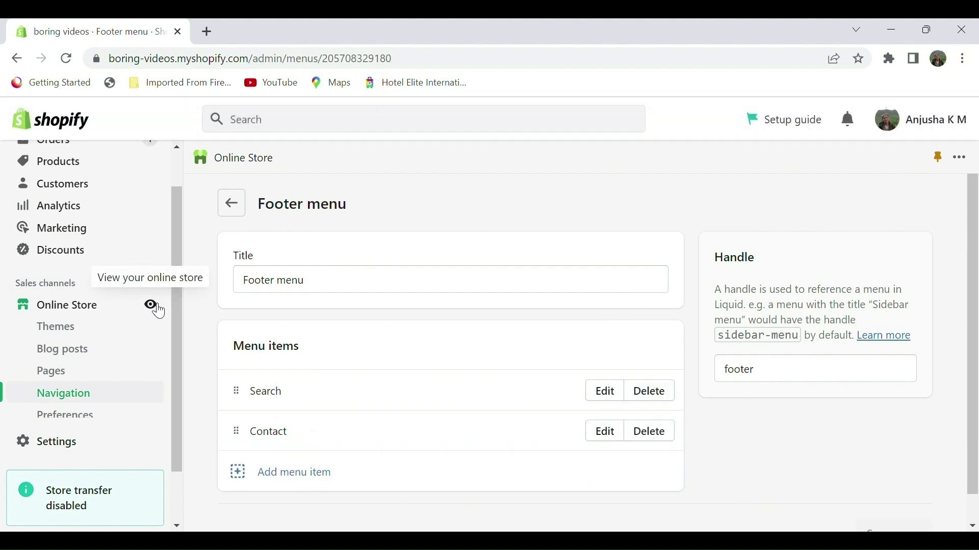
- View the online store and examine the contact form on its Contact page
click(151, 306)
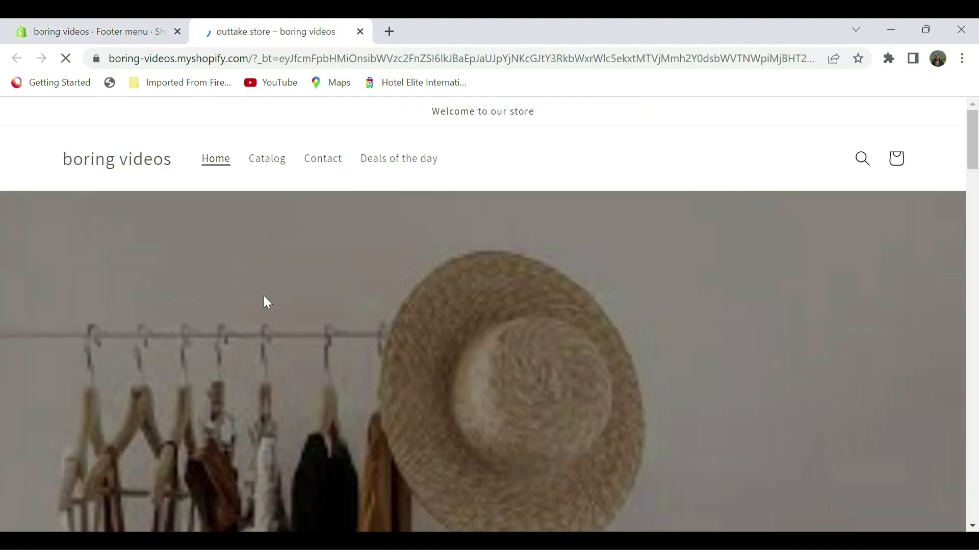
click(338, 171)
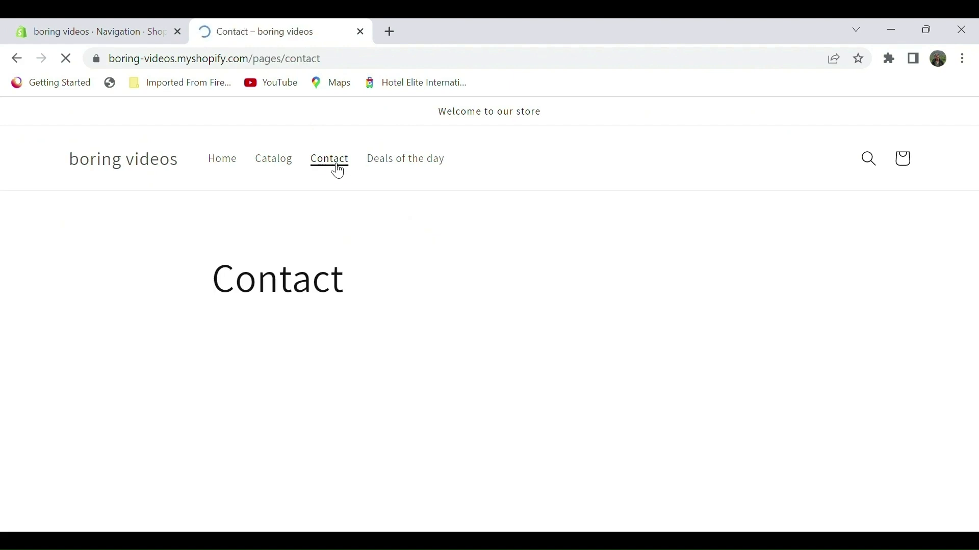
scroll(402, 319, down, 2)
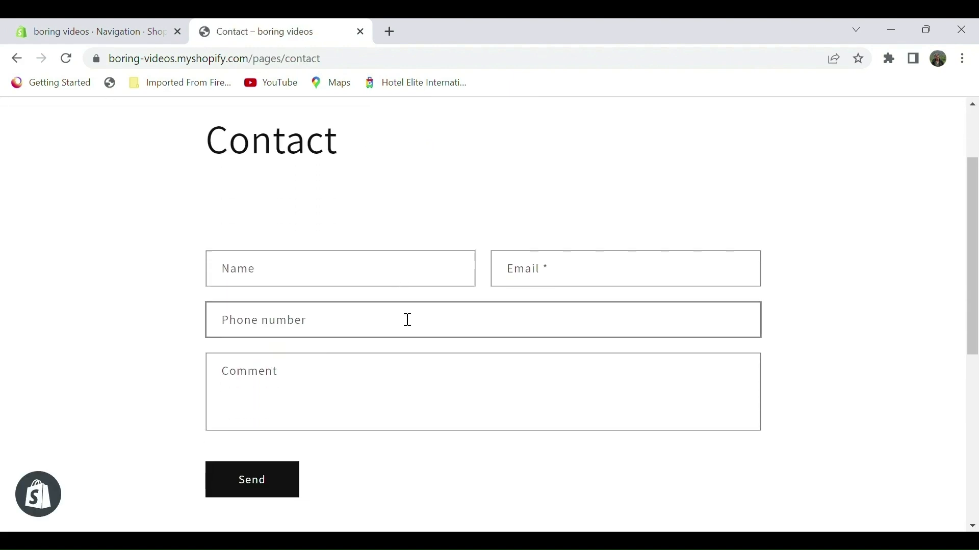
scroll(406, 319, up, 2)
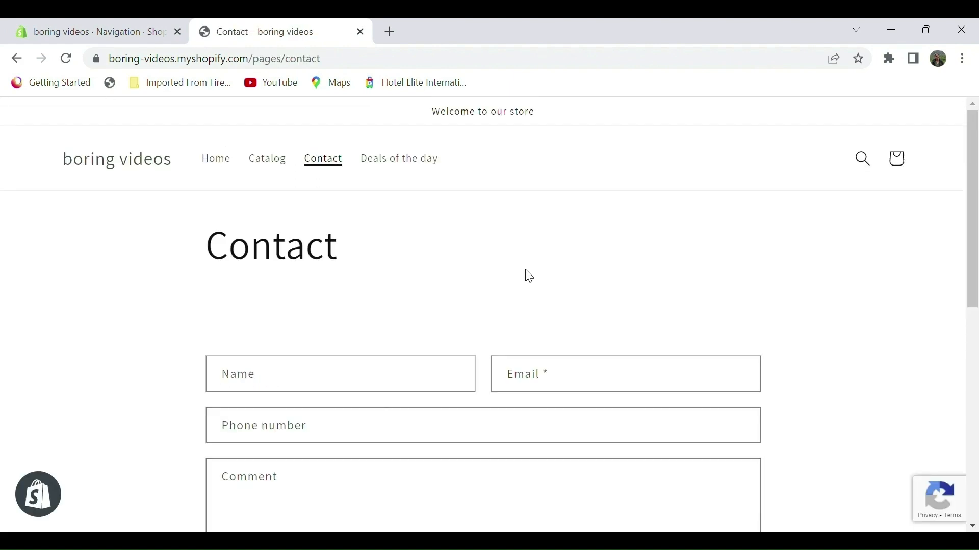
scroll(530, 276, down, 2)
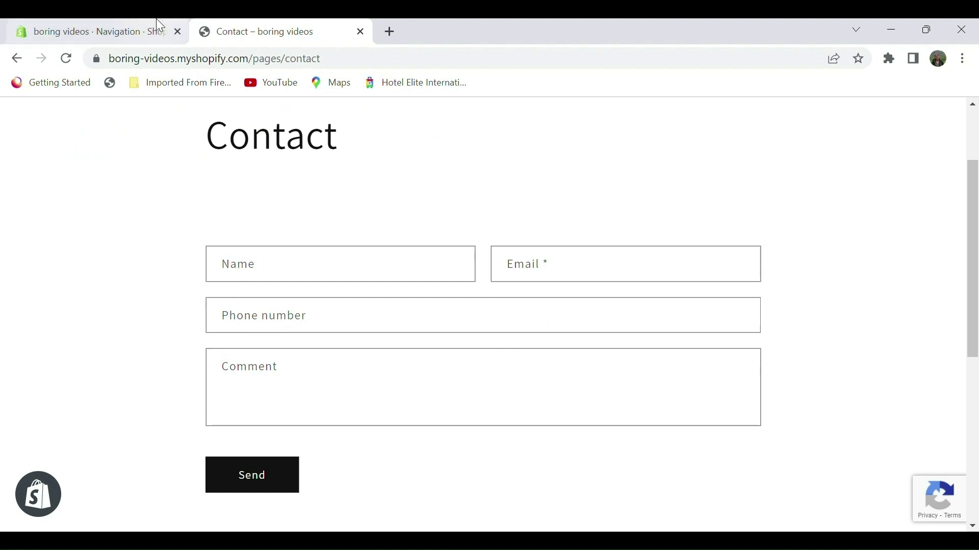
- Check the out-take storefront and its web address, and return to the store's admin home page
click(156, 20)
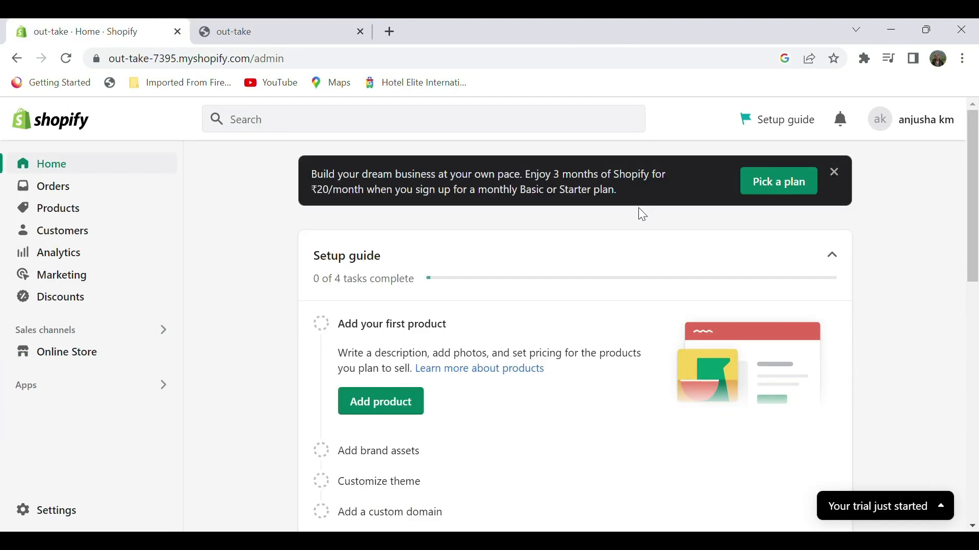
click(250, 32)
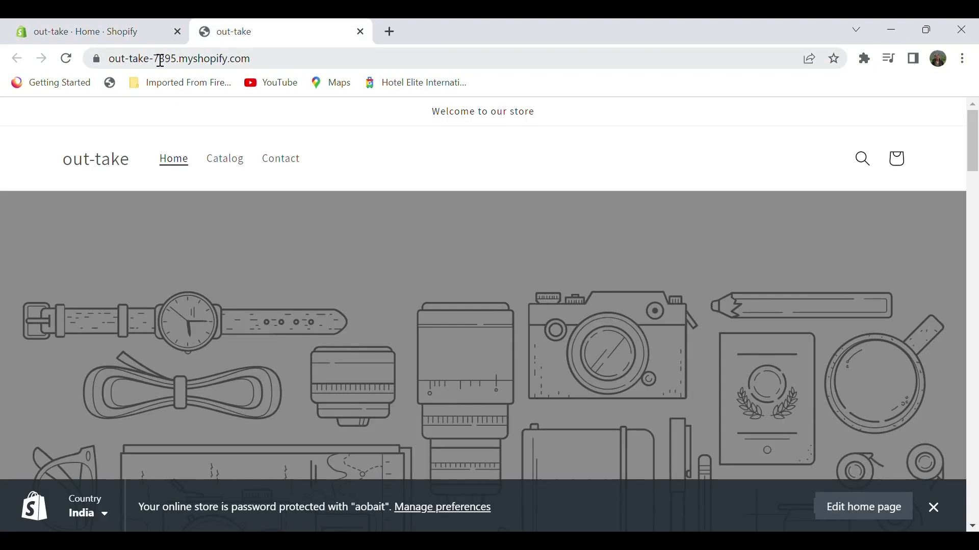
click(142, 32)
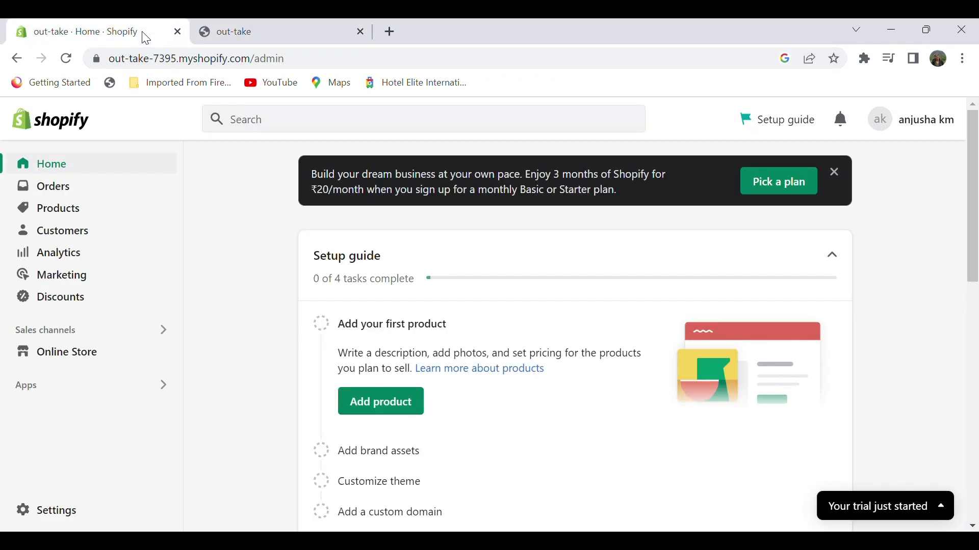
- Open the store's domain settings and examine the forms for connecting an existing domain and buying a new one
click(47, 512)
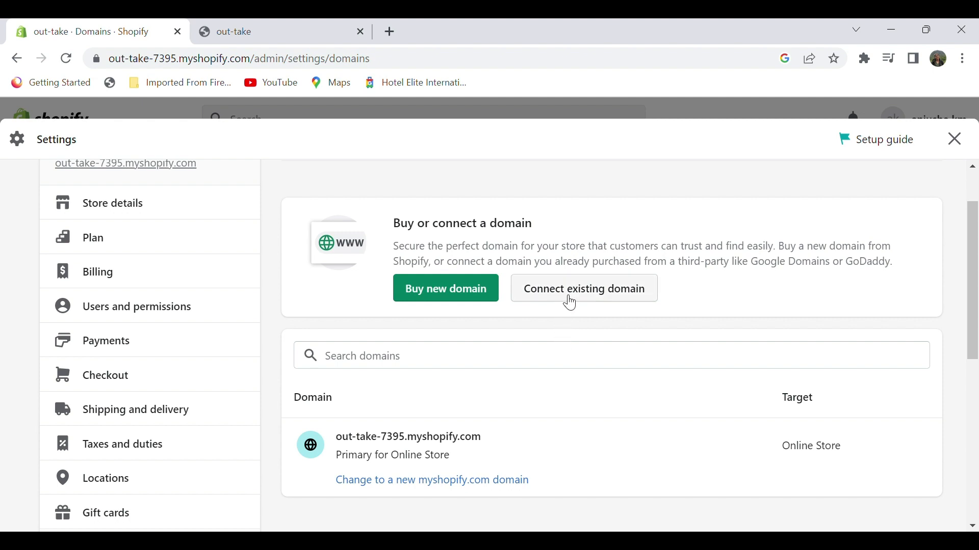
click(571, 303)
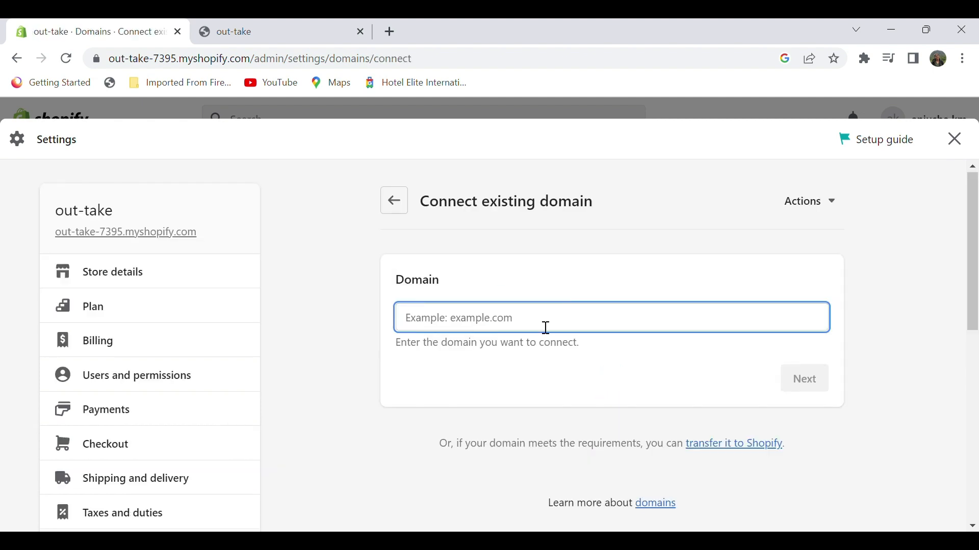
click(407, 204)
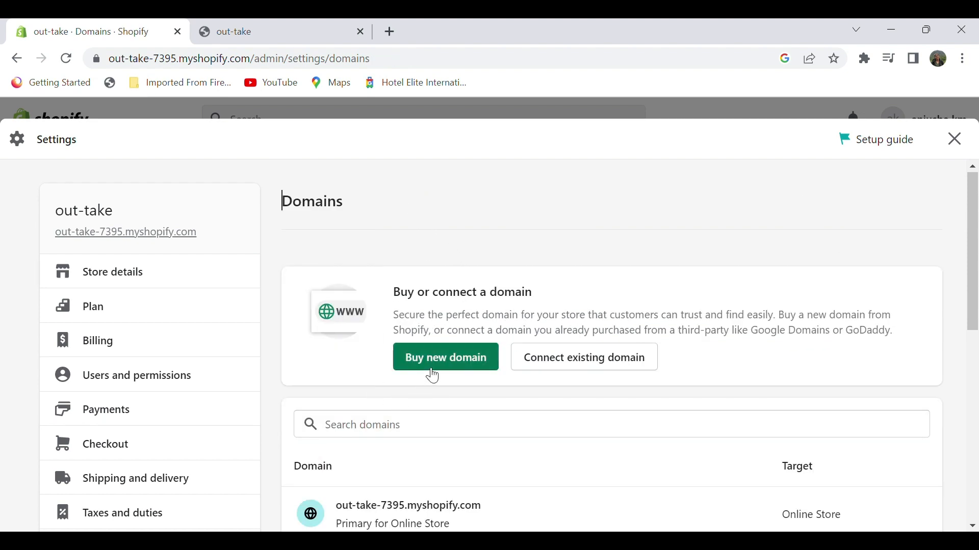
click(448, 361)
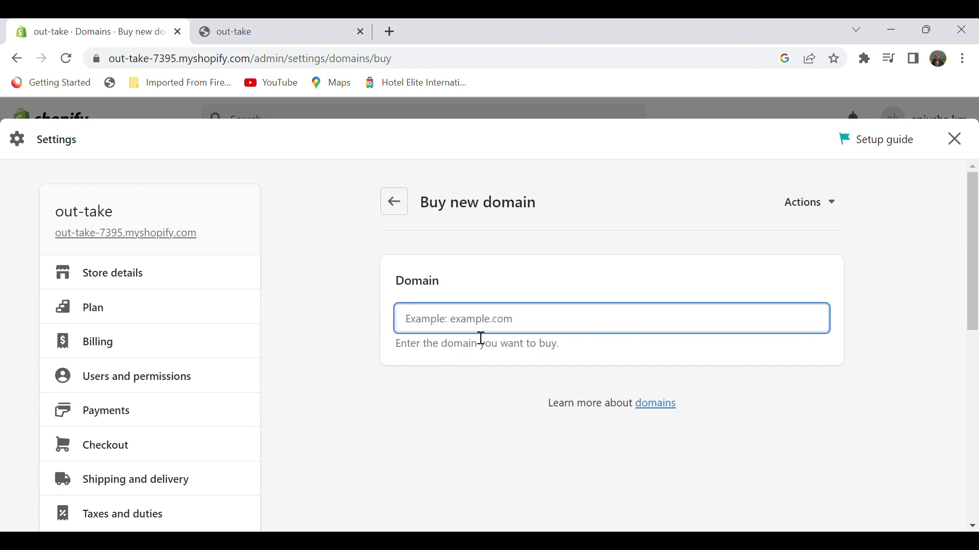
click(403, 211)
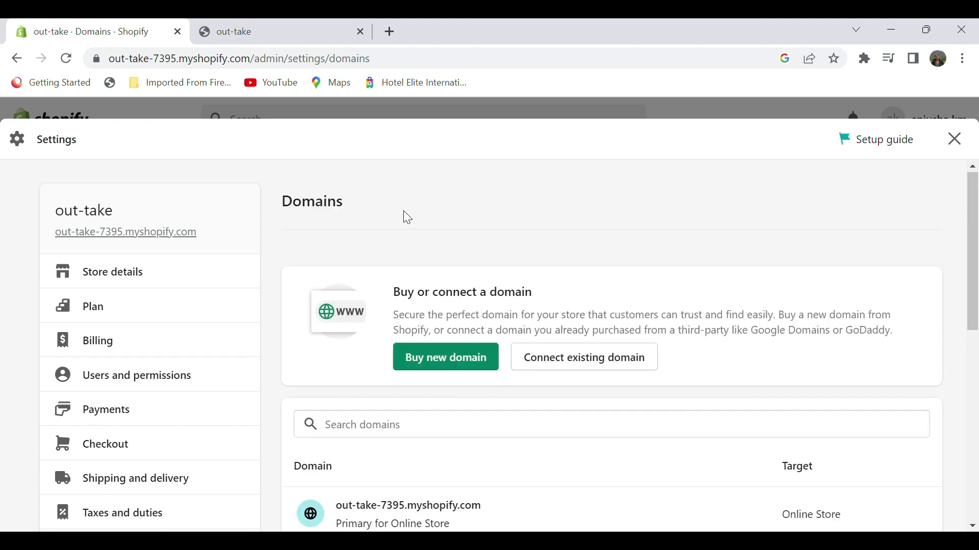
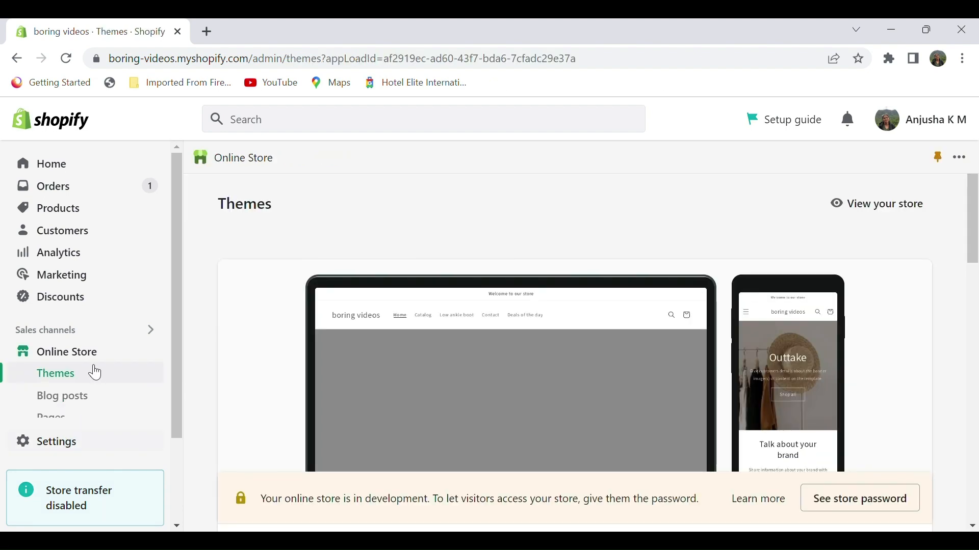
- Open the store's policy settings, create the refund policy from the template and read through its text
click(52, 444)
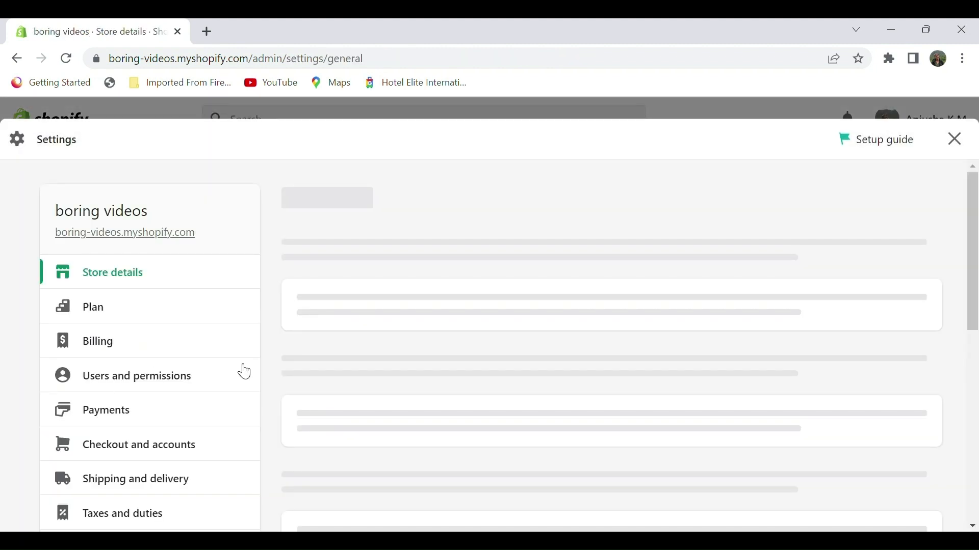
scroll(126, 451, down, 8)
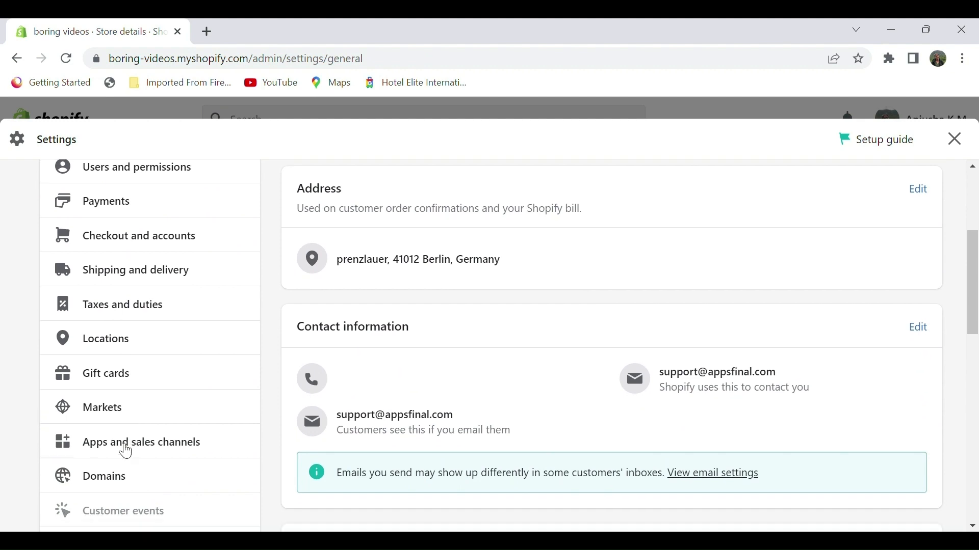
scroll(126, 452, down, 3)
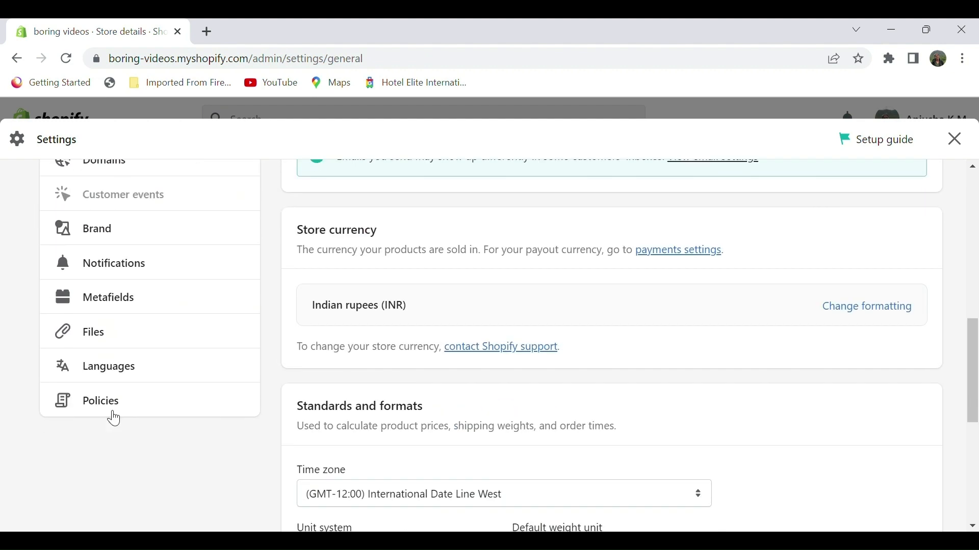
click(109, 399)
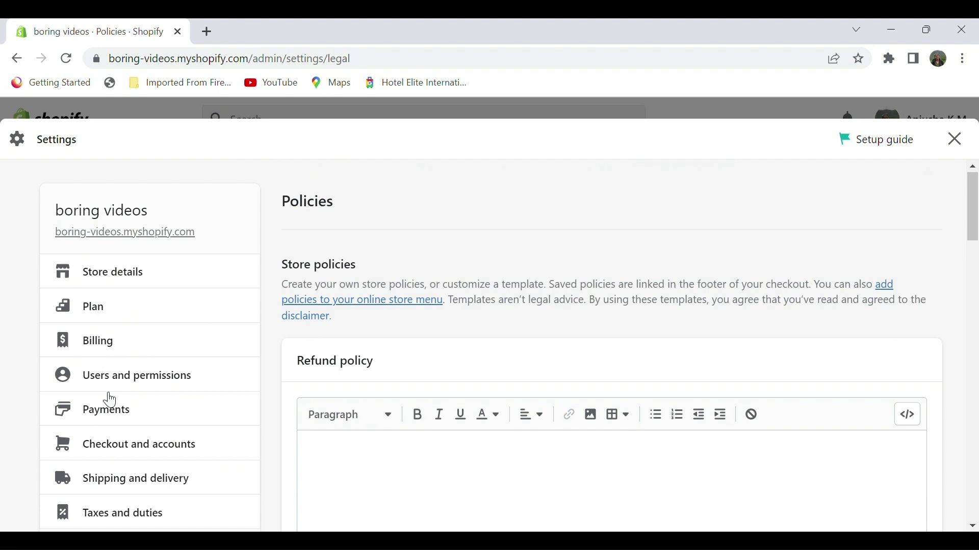
scroll(462, 450, down, 1)
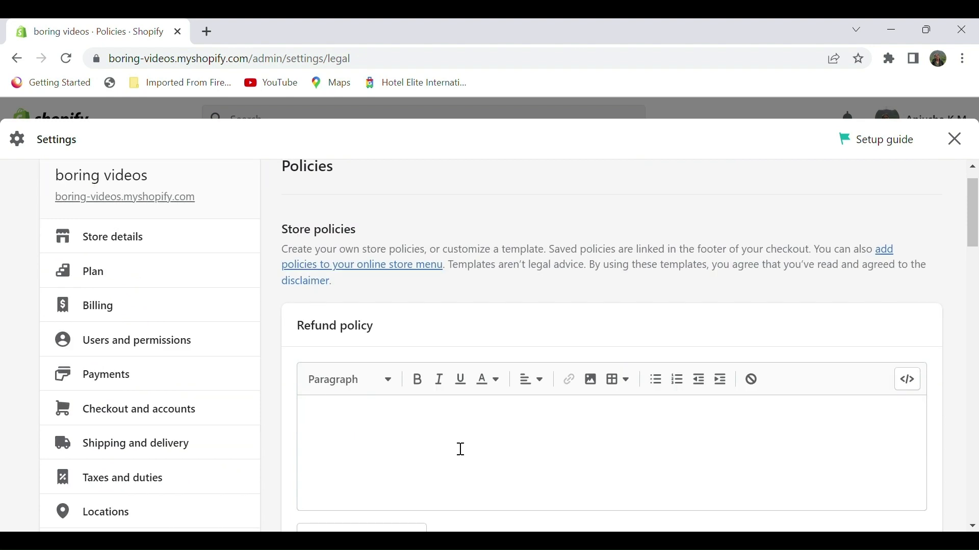
scroll(460, 449, down, 3)
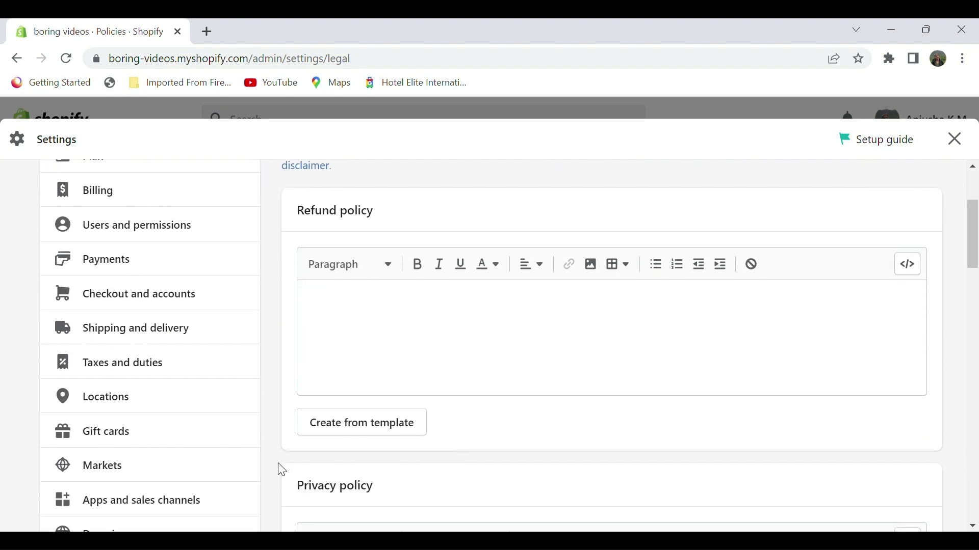
click(344, 416)
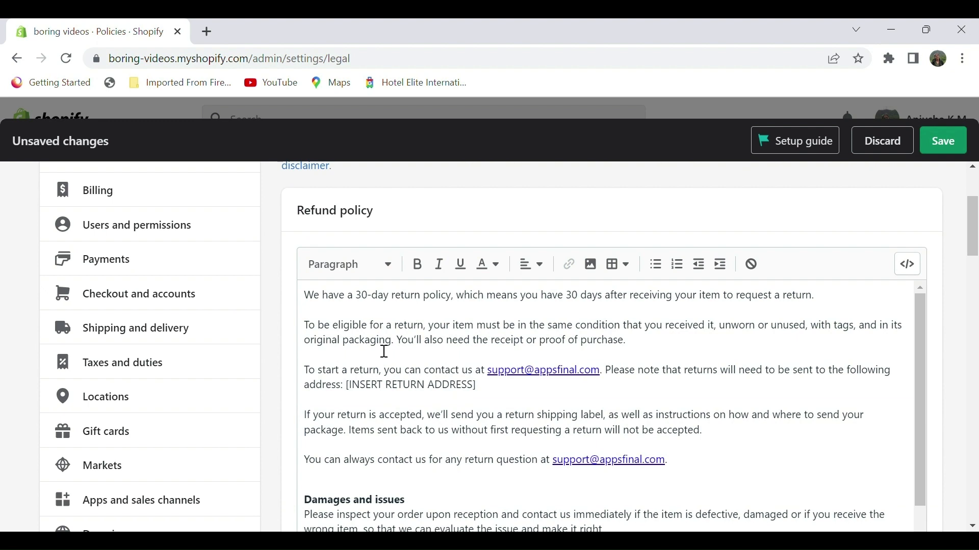
scroll(384, 352, up, 1)
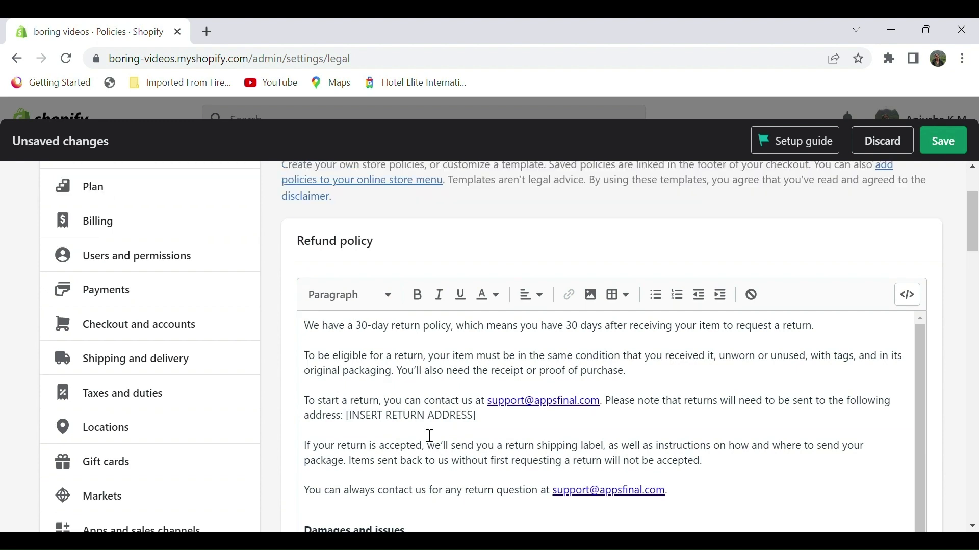
scroll(429, 436, down, 3)
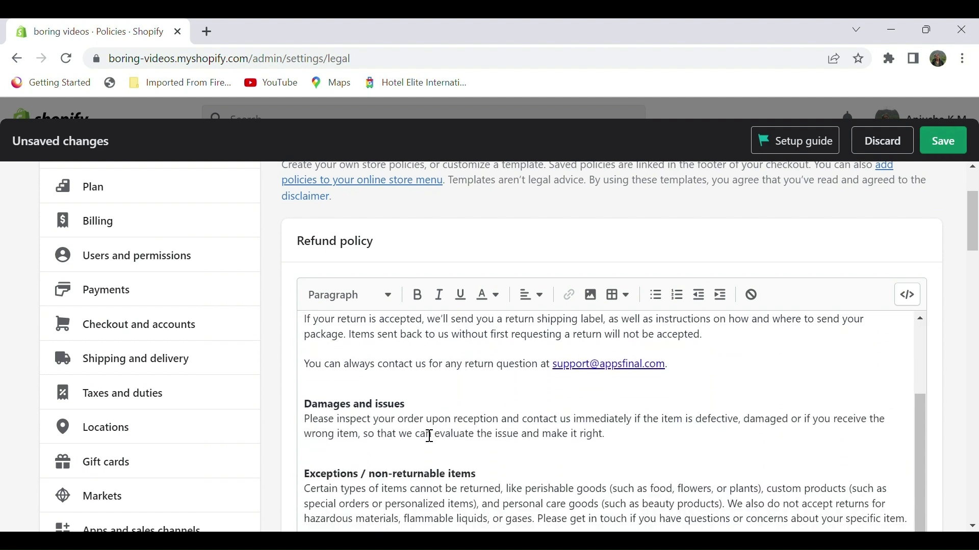
scroll(347, 347, up, 3)
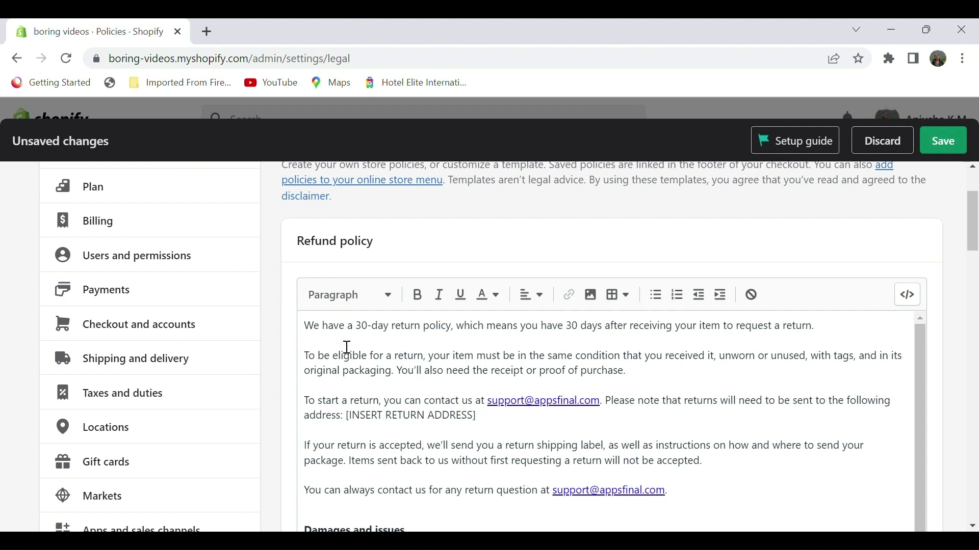
- Create the privacy policy from the template and look through its contact and personal information sections
scroll(347, 348, down, 15)
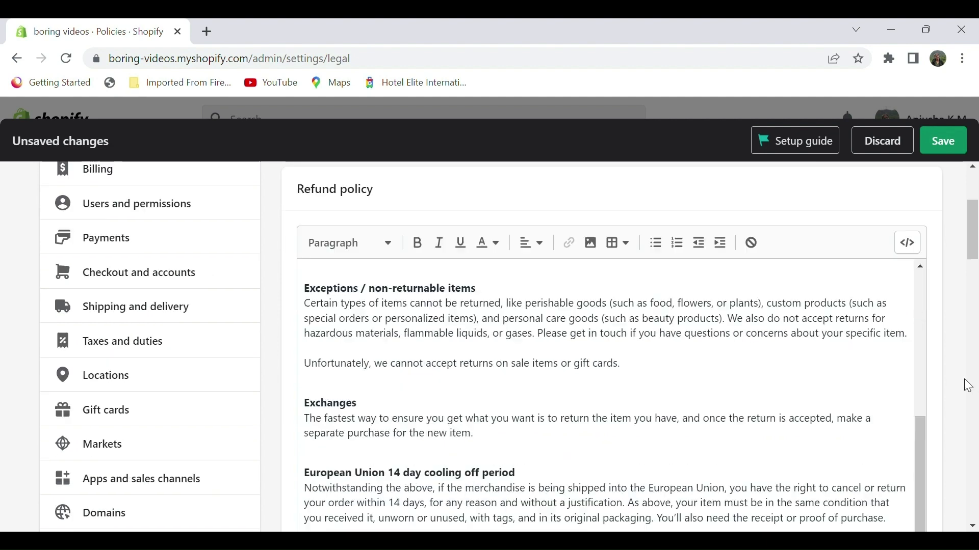
scroll(565, 374, down, 2)
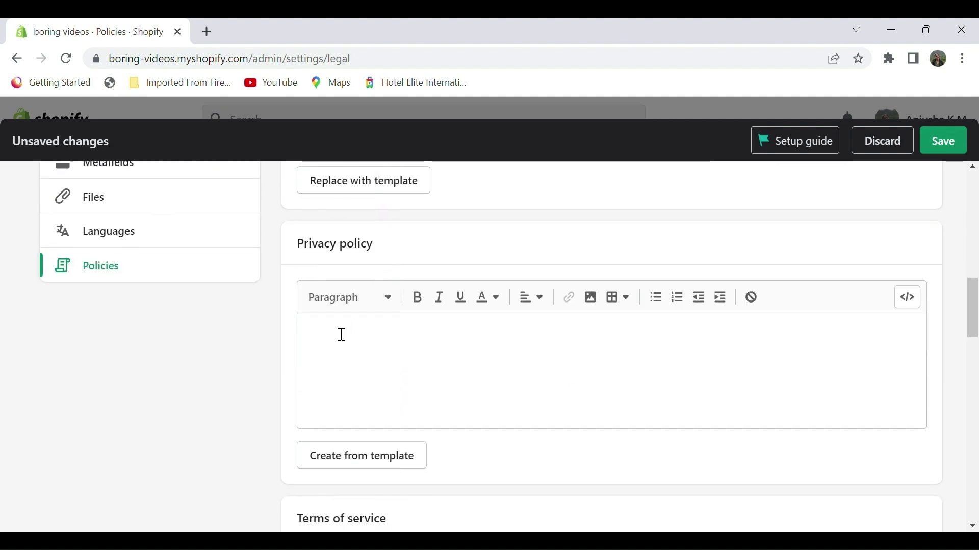
scroll(338, 334, down, 1)
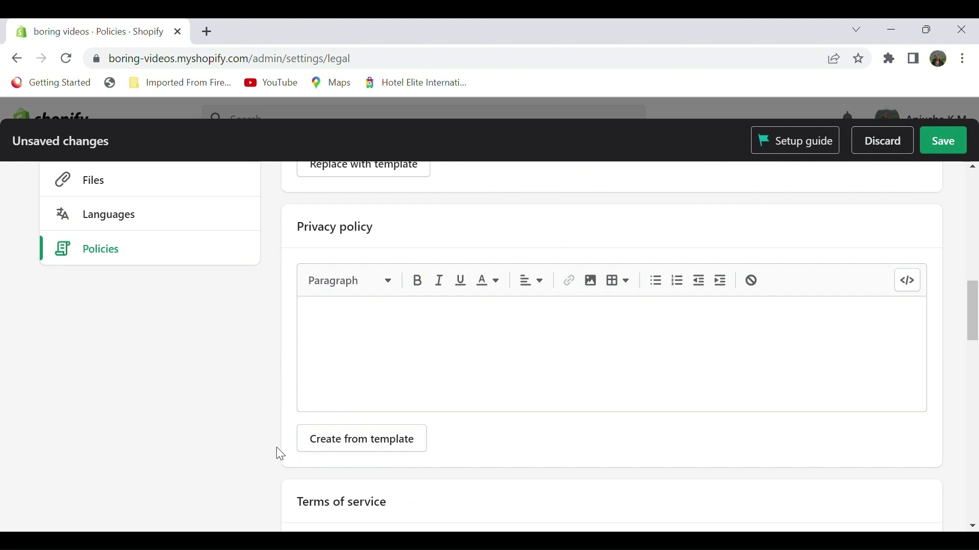
click(340, 448)
scroll(400, 412, down, 1)
scroll(402, 414, down, 4)
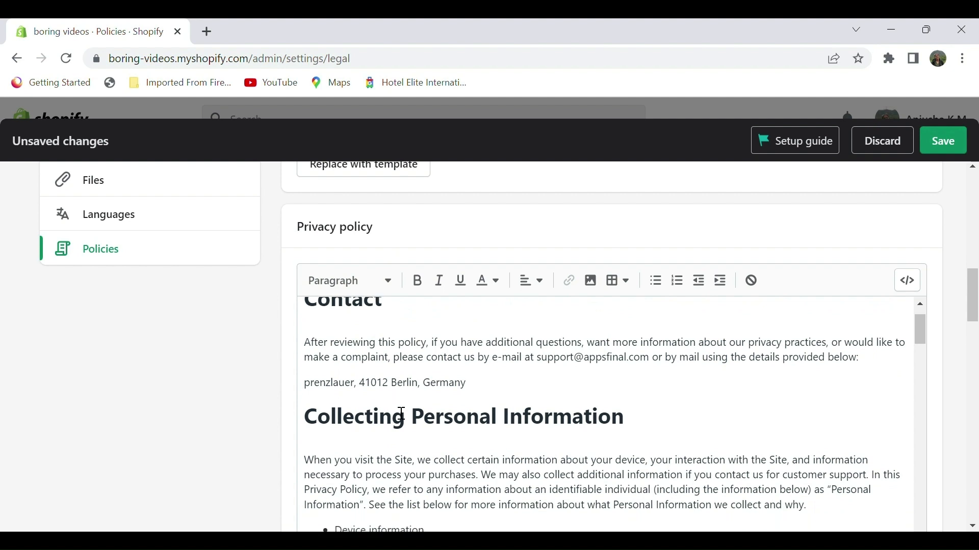
scroll(401, 414, up, 5)
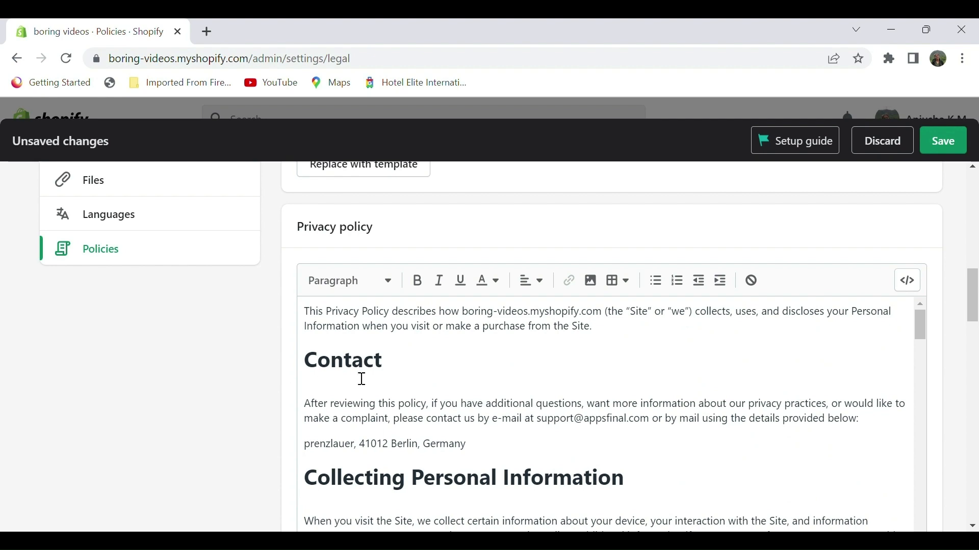
scroll(322, 445, down, 3)
scroll(322, 446, down, 5)
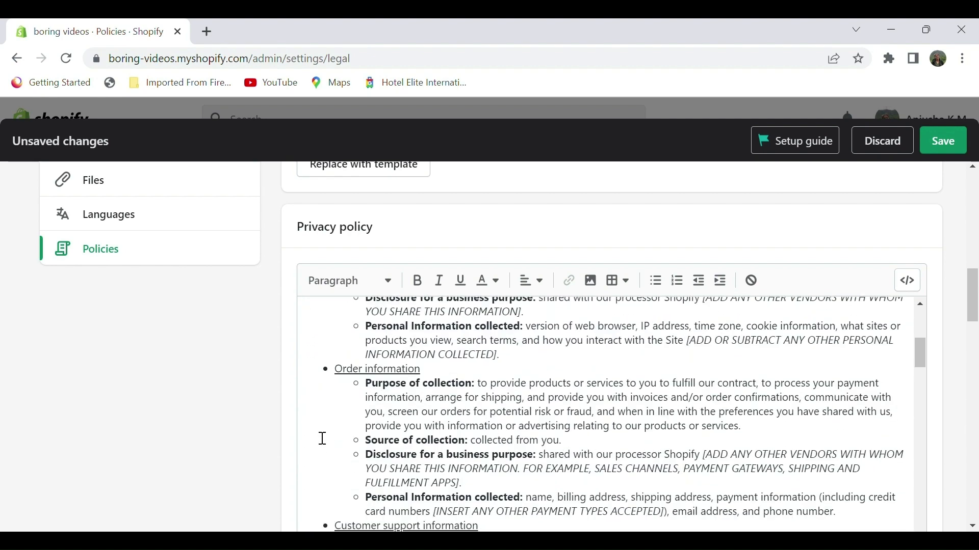
- Create the terms of service from the template and look over the generated text
scroll(247, 445, down, 5)
scroll(247, 447, down, 5)
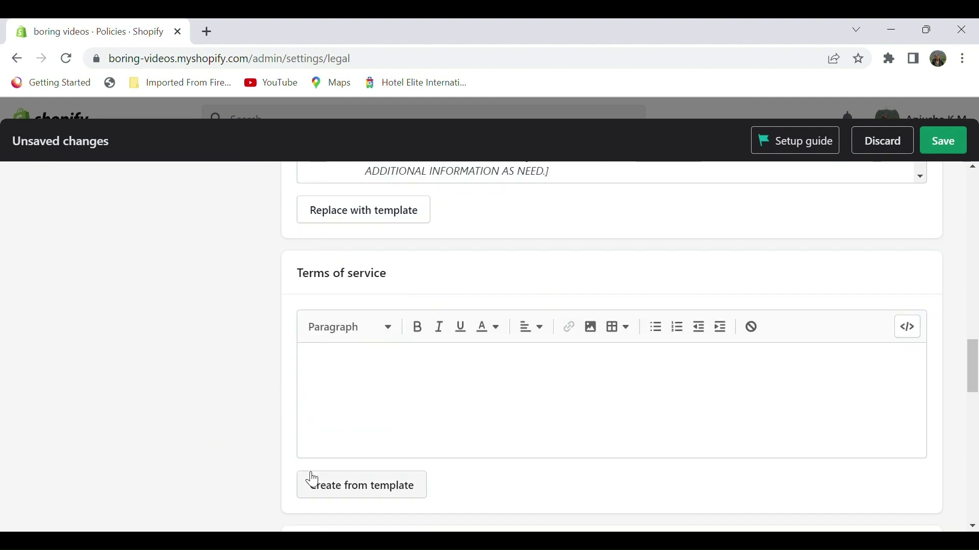
click(363, 486)
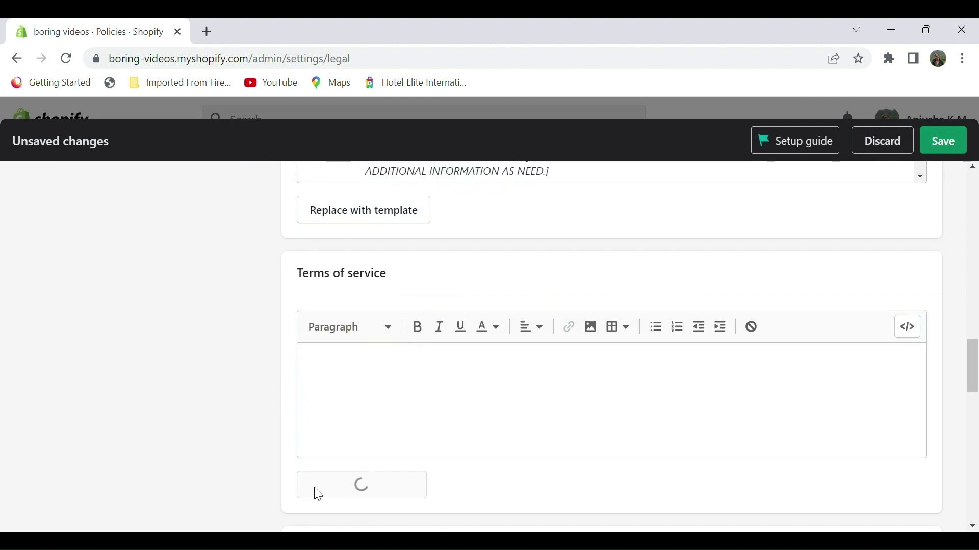
scroll(423, 423, down, 2)
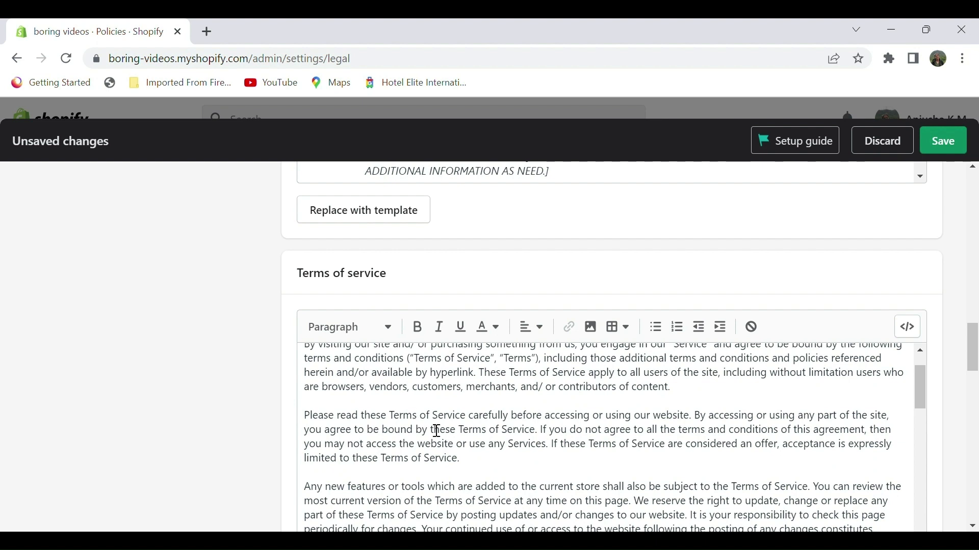
scroll(438, 432, down, 5)
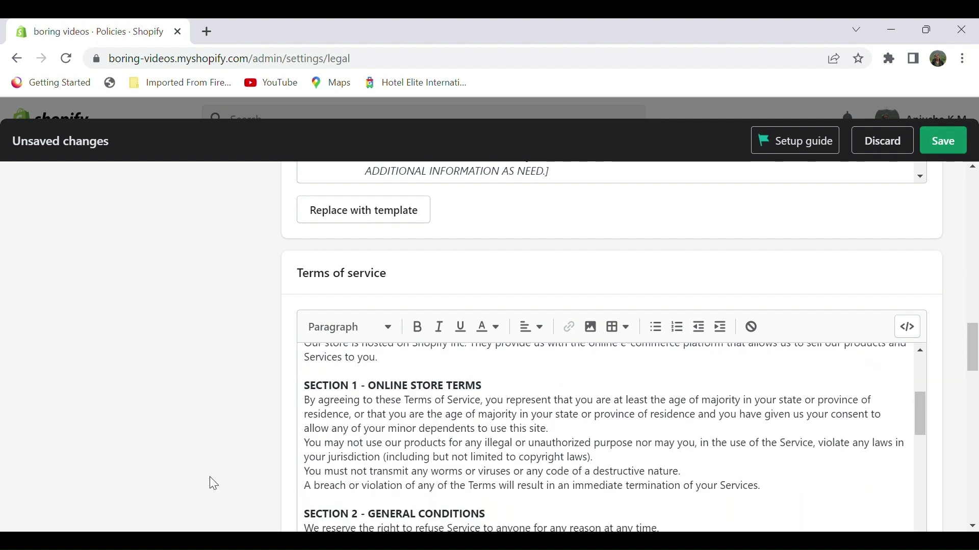
- Check the empty shipping policy, contact information and legal notice sections, and save the store policies
scroll(209, 476, down, 2)
scroll(210, 479, down, 9)
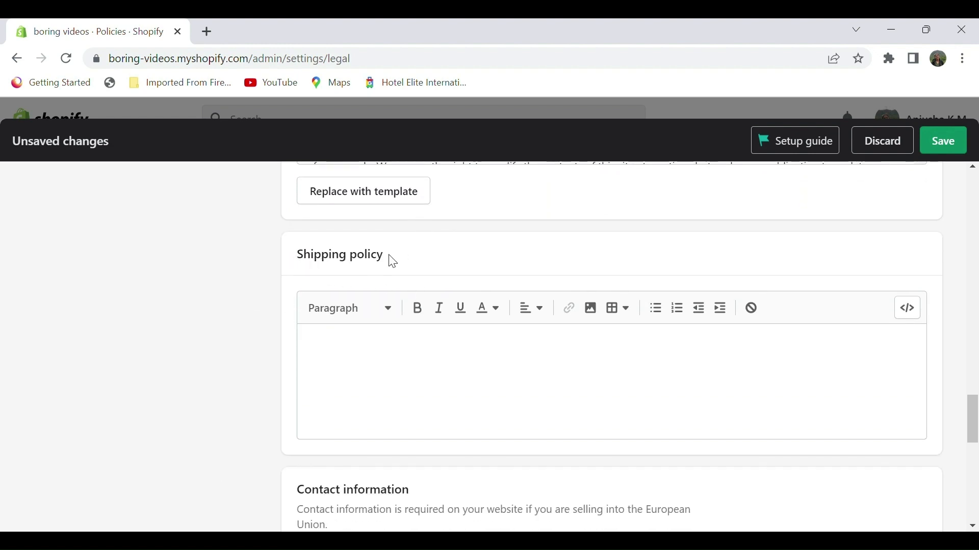
click(369, 386)
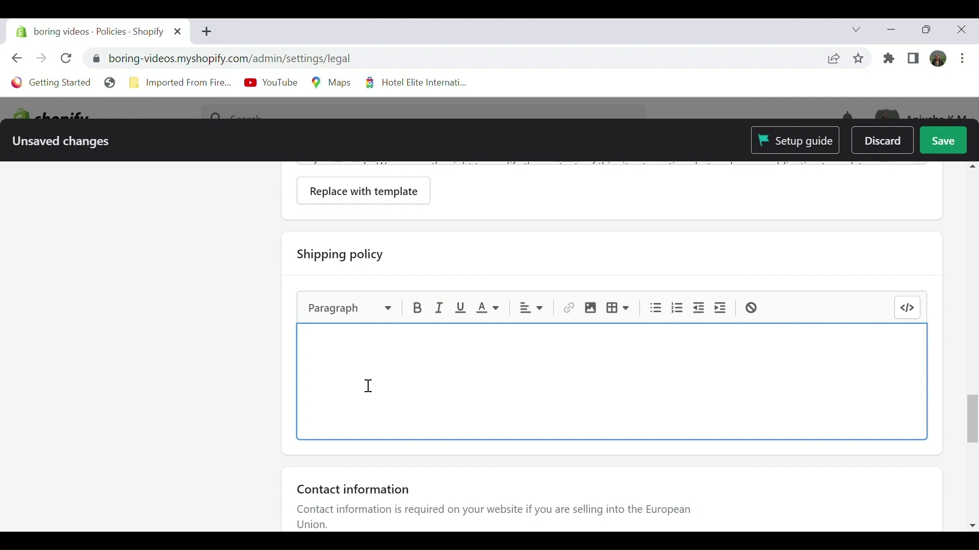
scroll(515, 389, down, 5)
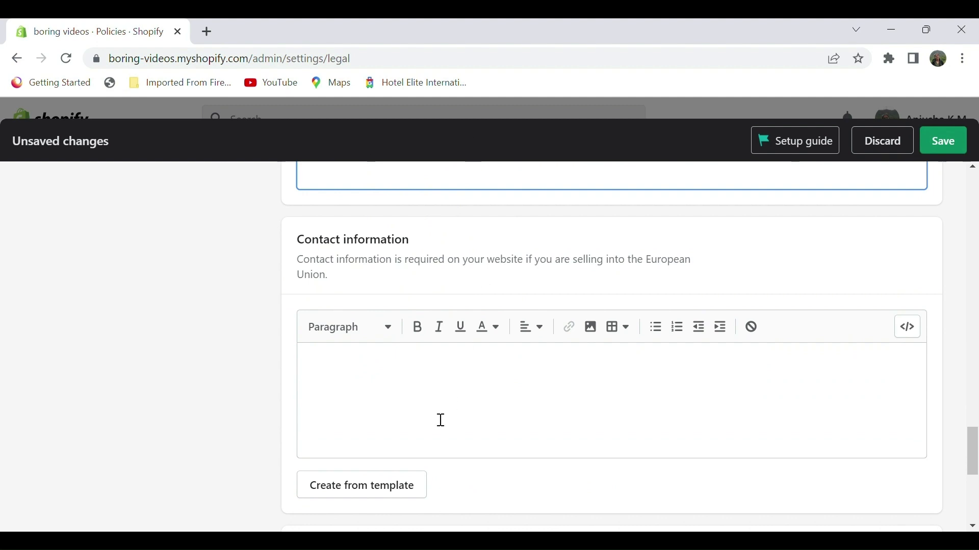
scroll(431, 382, down, 3)
scroll(431, 382, down, 4)
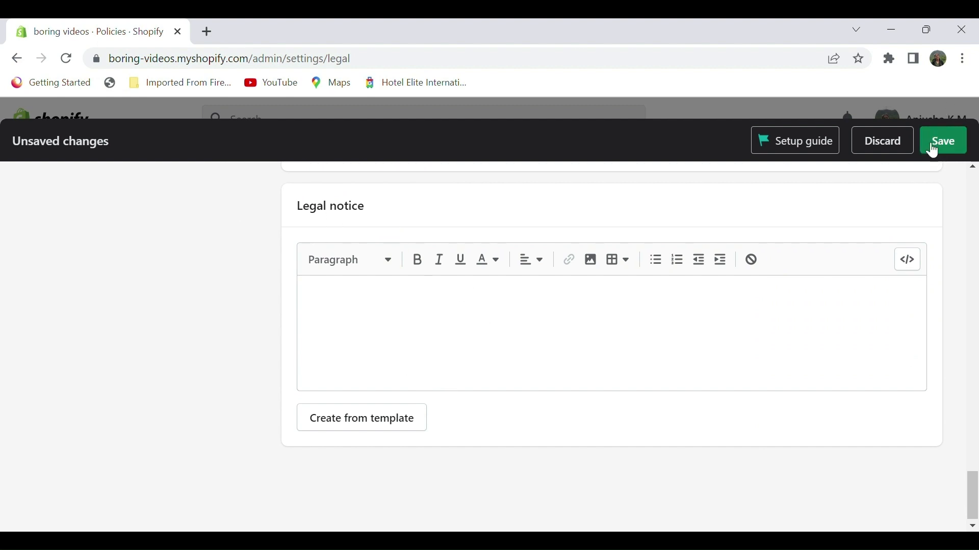
click(948, 148)
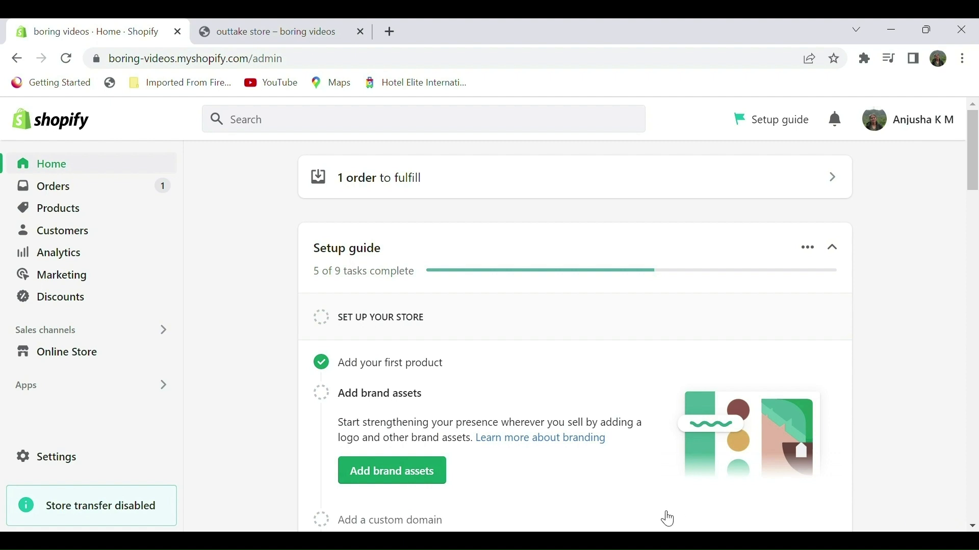
- Open the store details settings, examine the editable contact information fields without changing them, and close the settings
click(41, 461)
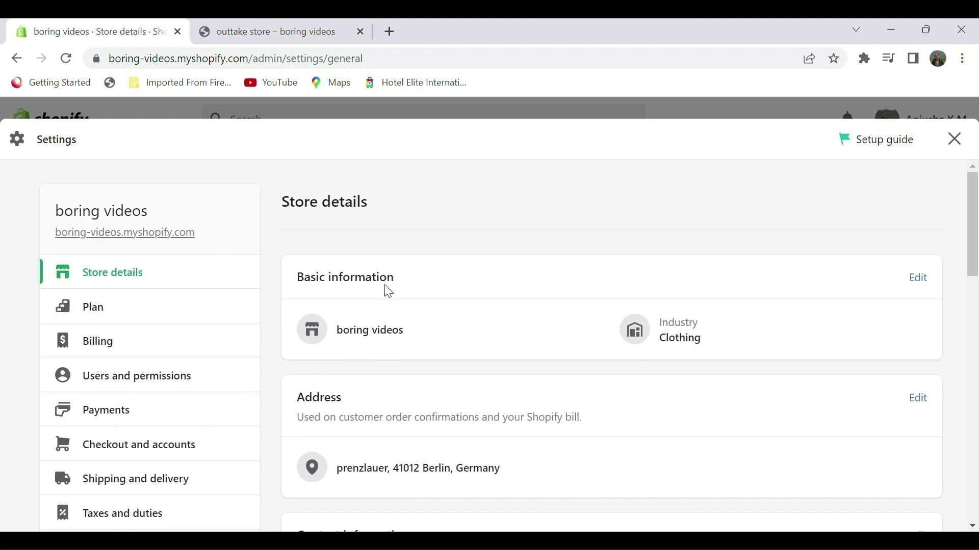
scroll(387, 294, down, 1)
scroll(388, 293, down, 2)
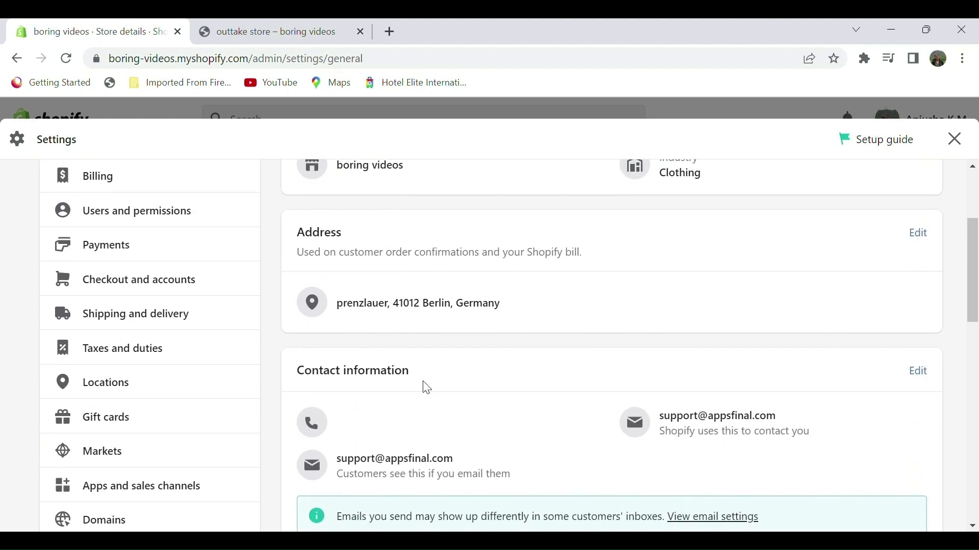
scroll(703, 443, down, 1)
click(933, 352)
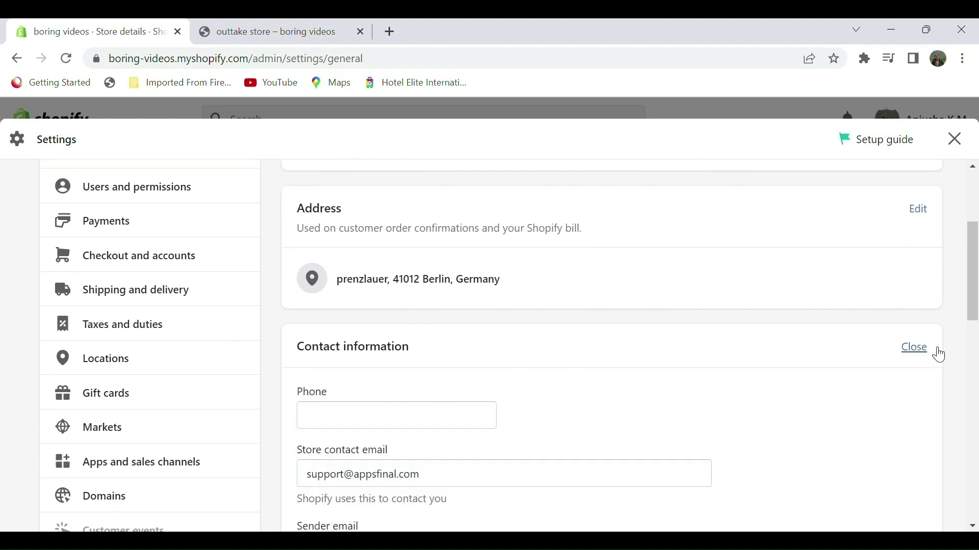
scroll(648, 372, down, 2)
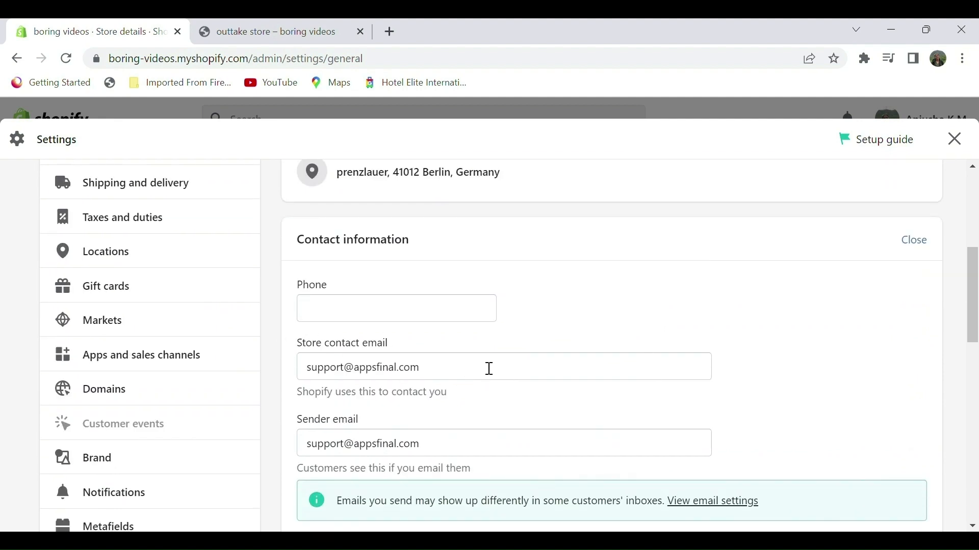
click(914, 249)
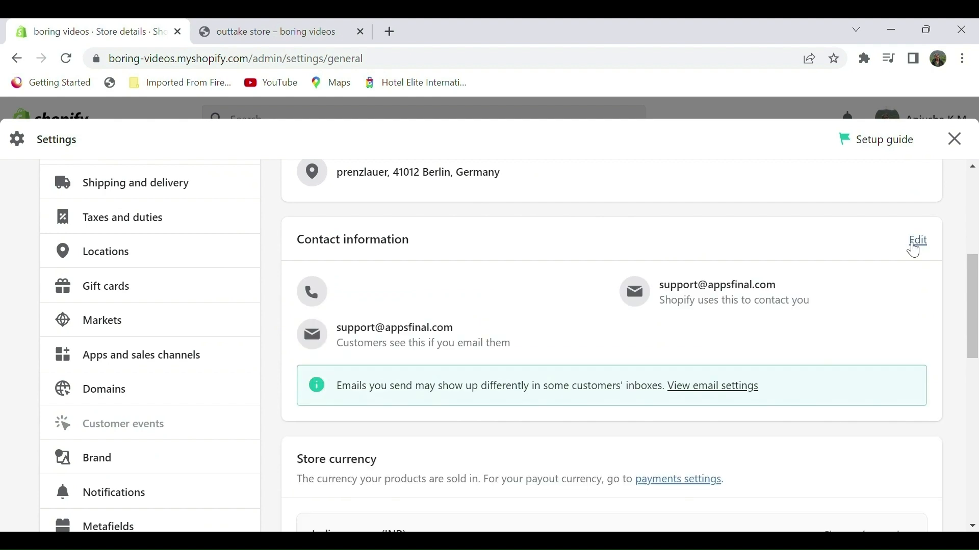
scroll(909, 248, down, 1)
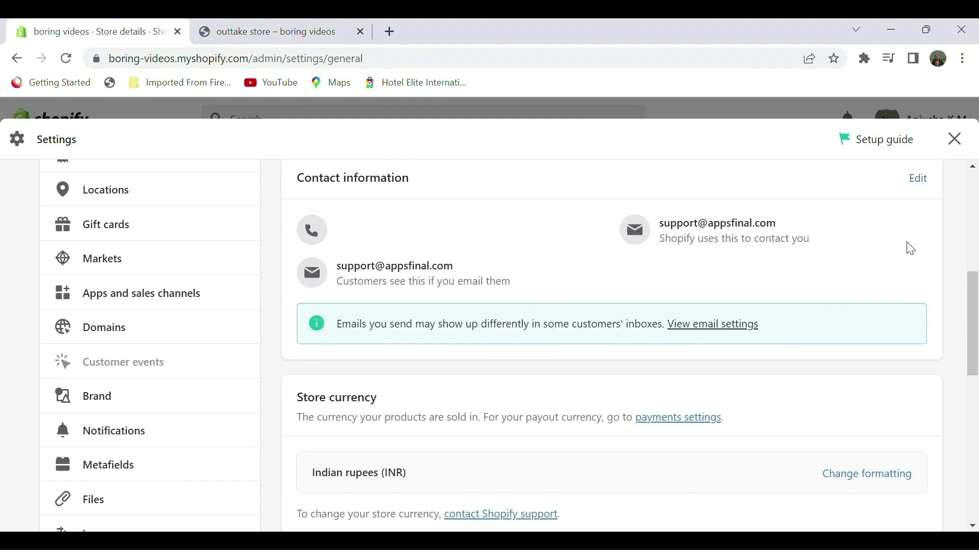
click(956, 139)
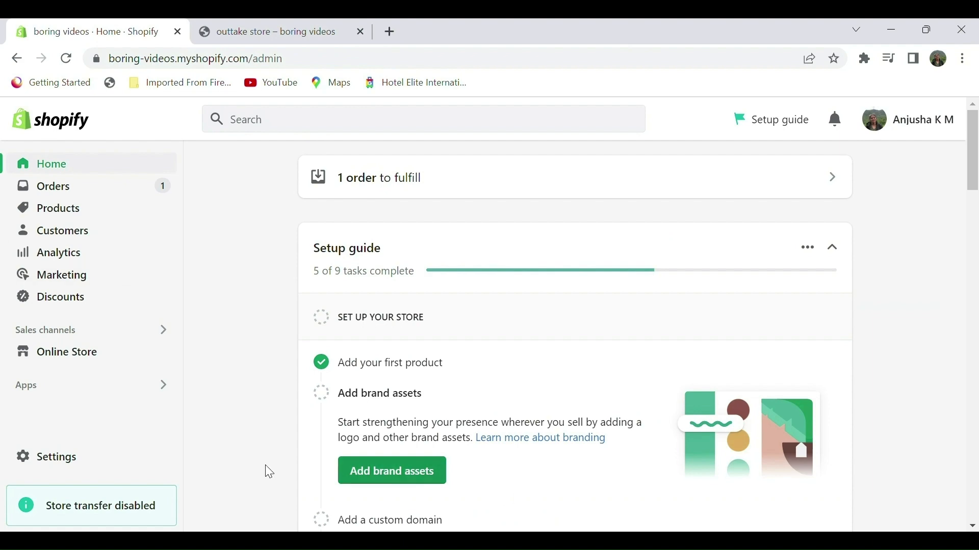
- Open the store's notification settings and look over the SMS notification and customer order notification sections
click(40, 462)
scroll(131, 443, down, 8)
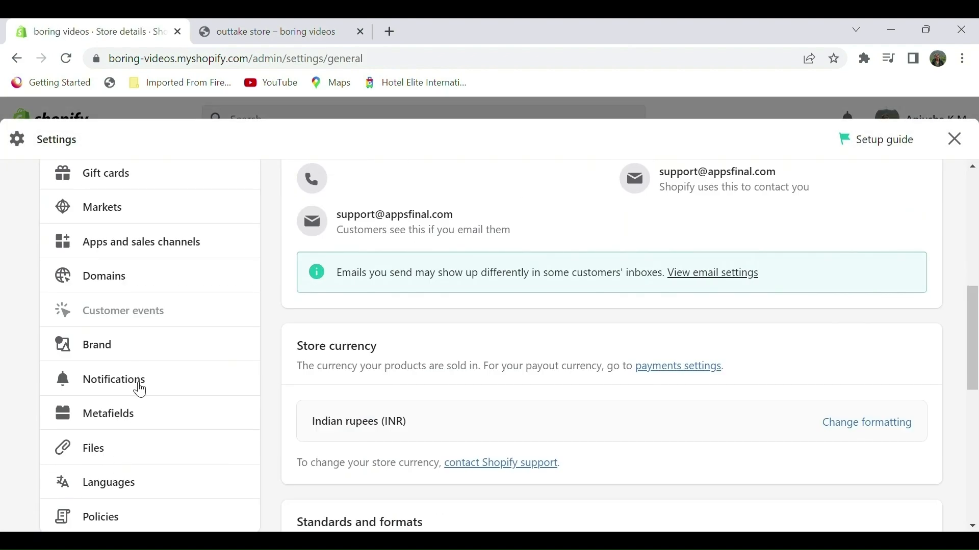
click(138, 387)
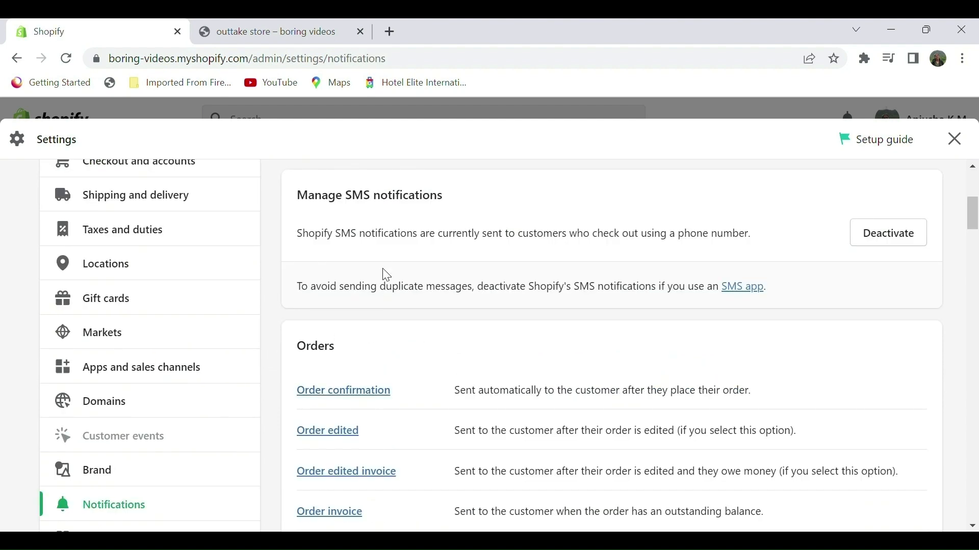
scroll(393, 394, down, 1)
scroll(391, 443, down, 2)
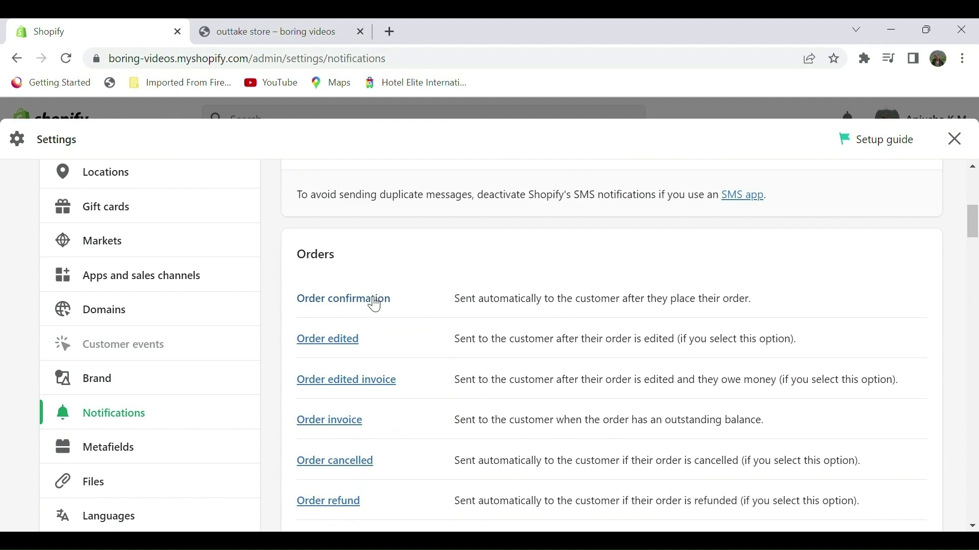
- Open the order confirmation notification and examine its email preview from the greeting down to the order summary and total
click(375, 300)
scroll(609, 431, down, 4)
scroll(610, 431, up, 3)
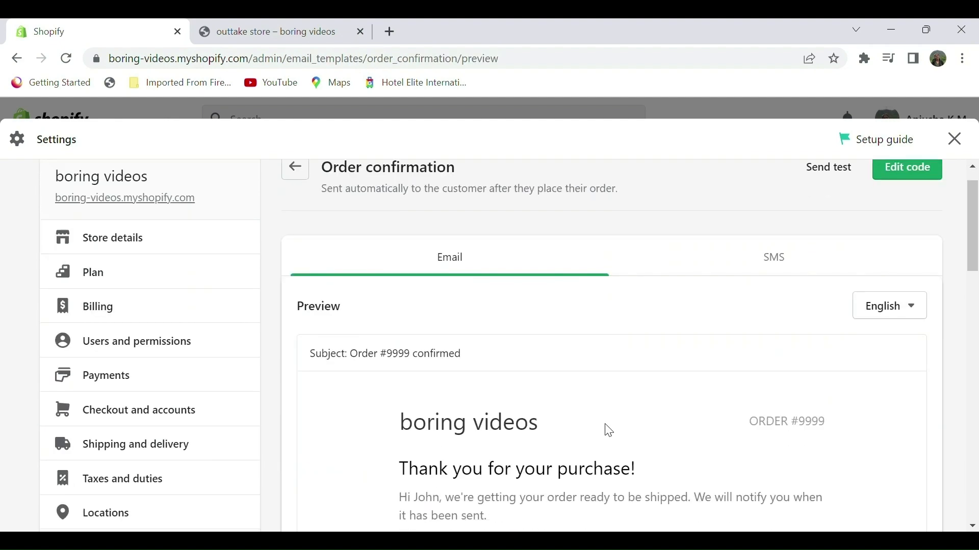
scroll(609, 431, down, 5)
scroll(609, 431, down, 5)
scroll(610, 431, up, 1)
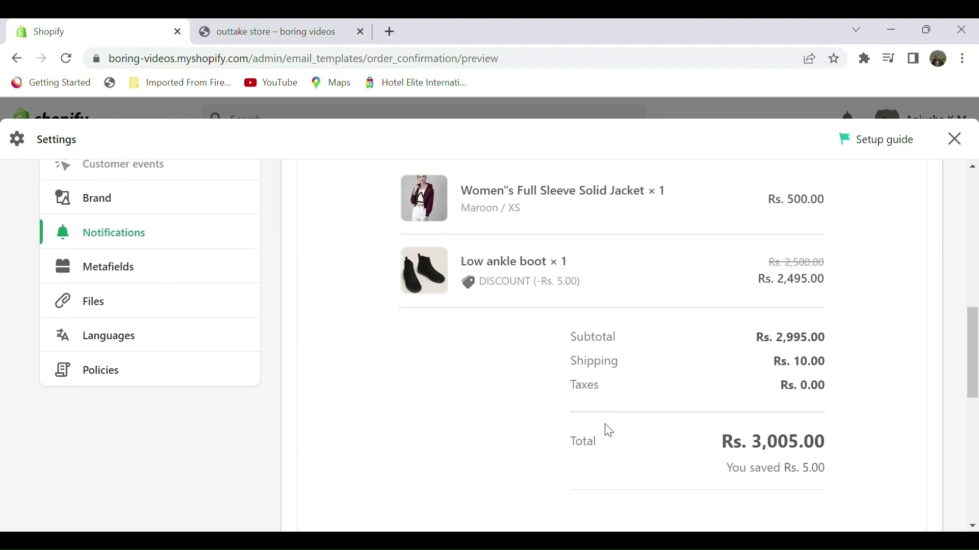
scroll(609, 430, up, 10)
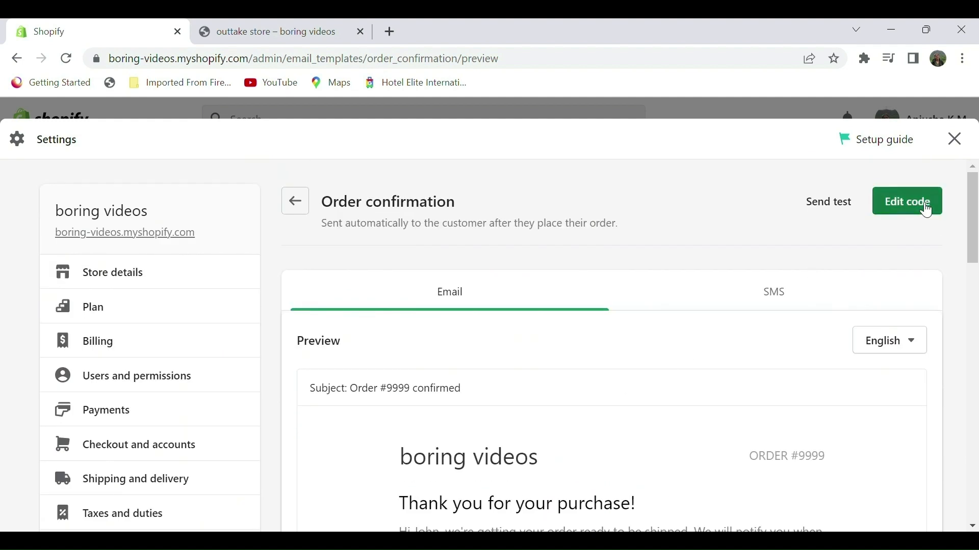
- Open the order confirmation email's code, read through the subject and HTML body, and return to the preview without changes
click(922, 202)
scroll(762, 331, down, 3)
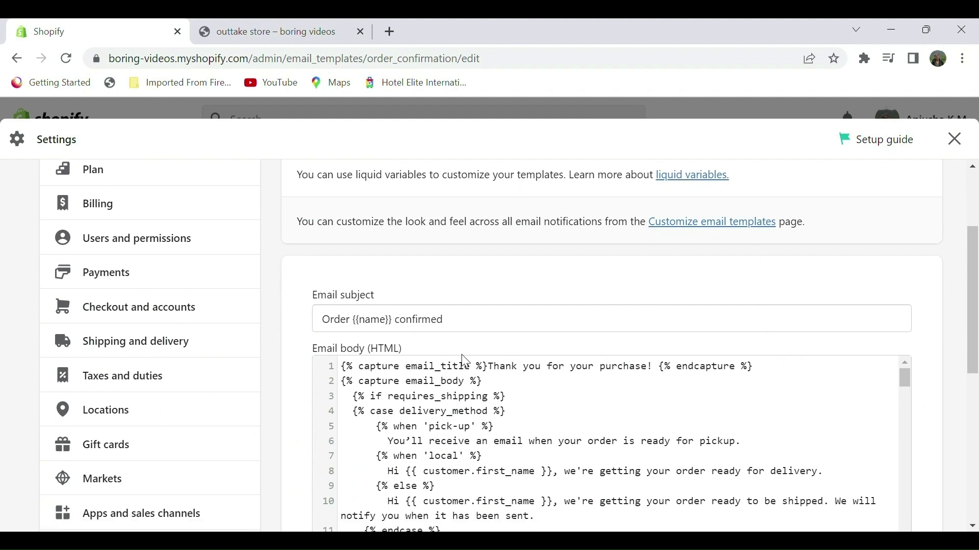
scroll(528, 484, down, 2)
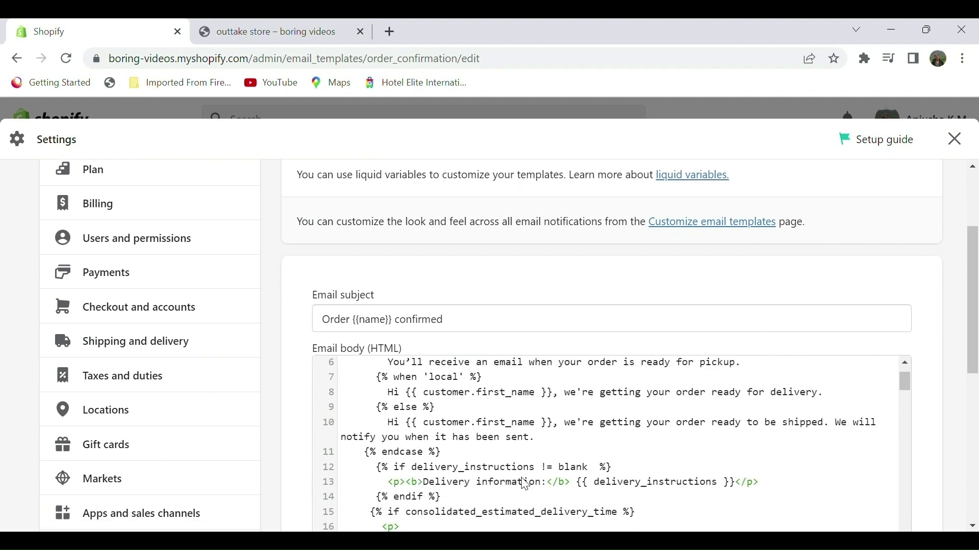
scroll(526, 485, down, 3)
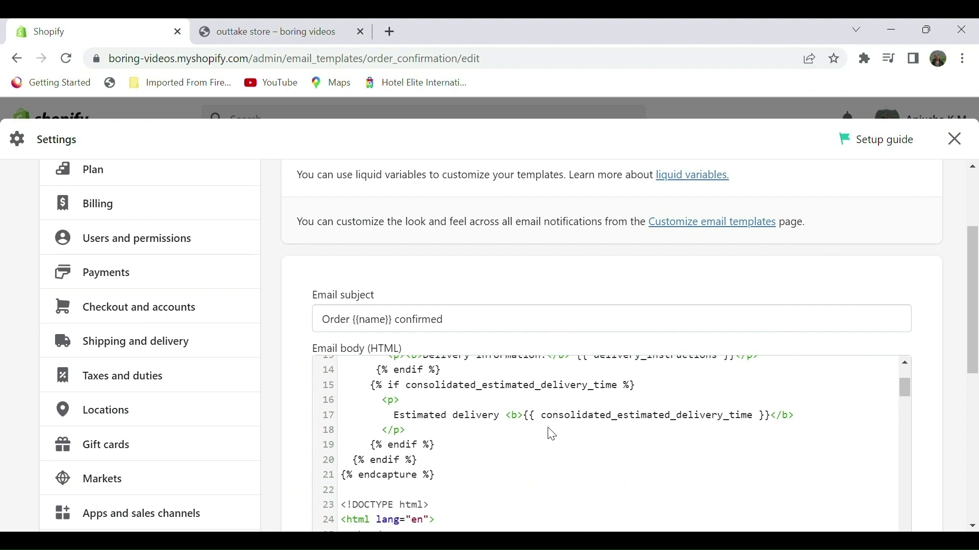
scroll(550, 431, down, 2)
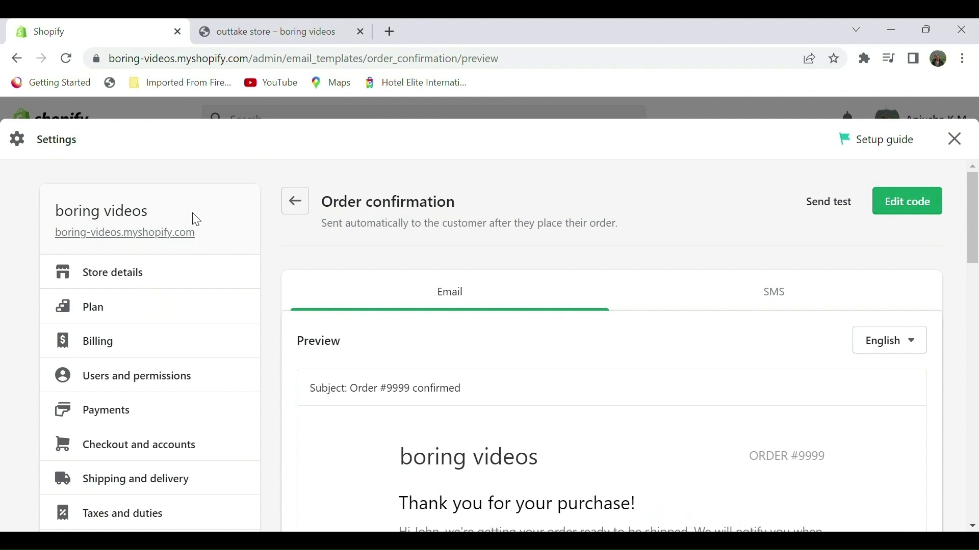
- Return to the notifications list and look through the order, returns and marketing sections down to the staff order notifications
scroll(172, 304, down, 1)
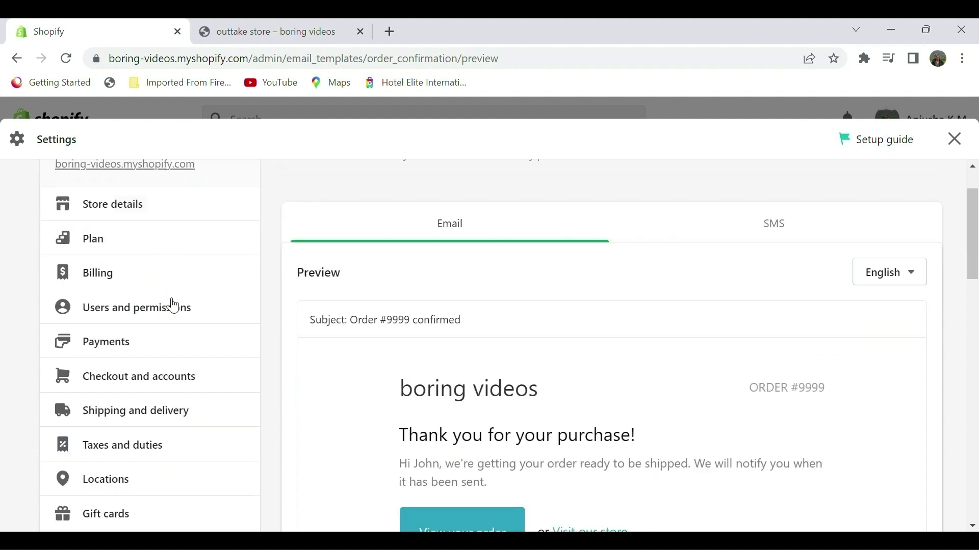
scroll(172, 303, down, 1)
scroll(212, 253, down, 2)
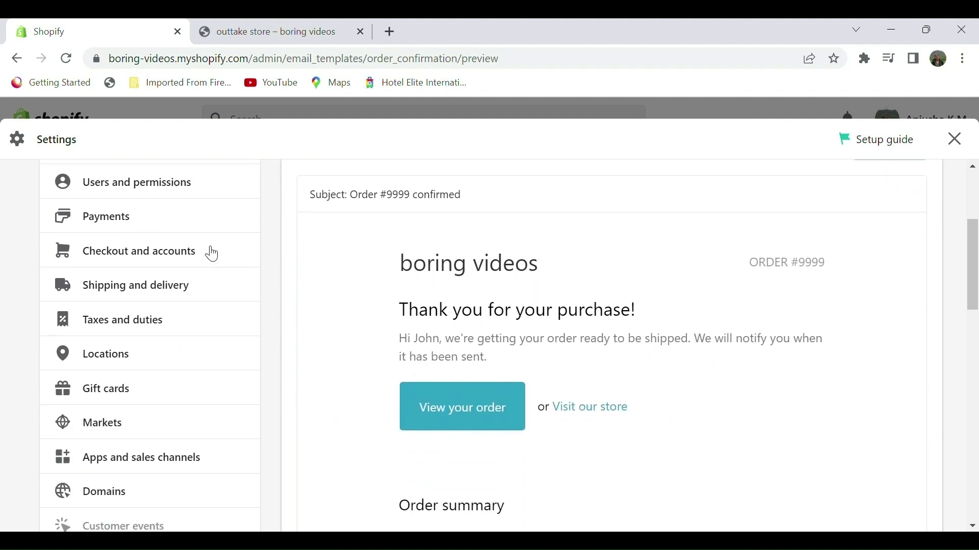
scroll(212, 254, down, 1)
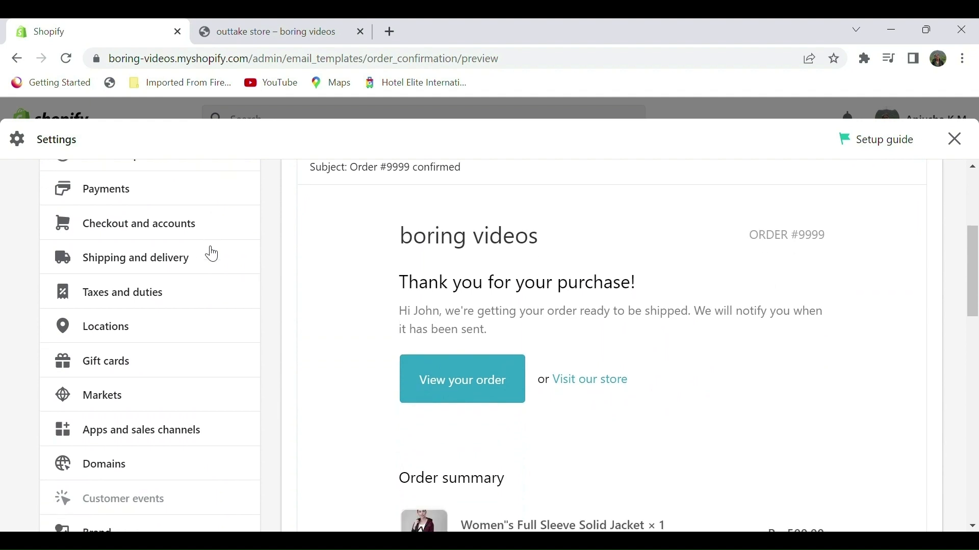
scroll(213, 254, down, 1)
click(122, 502)
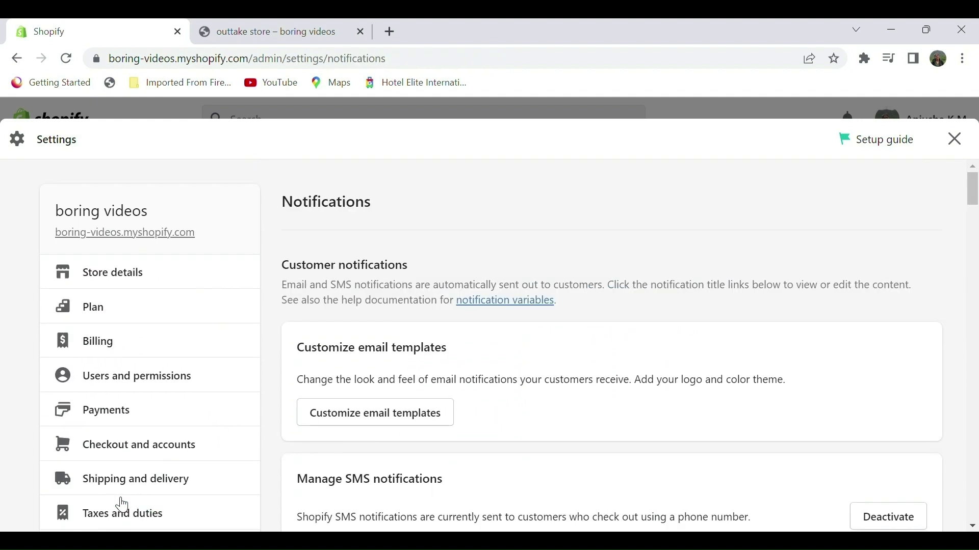
scroll(453, 389, down, 10)
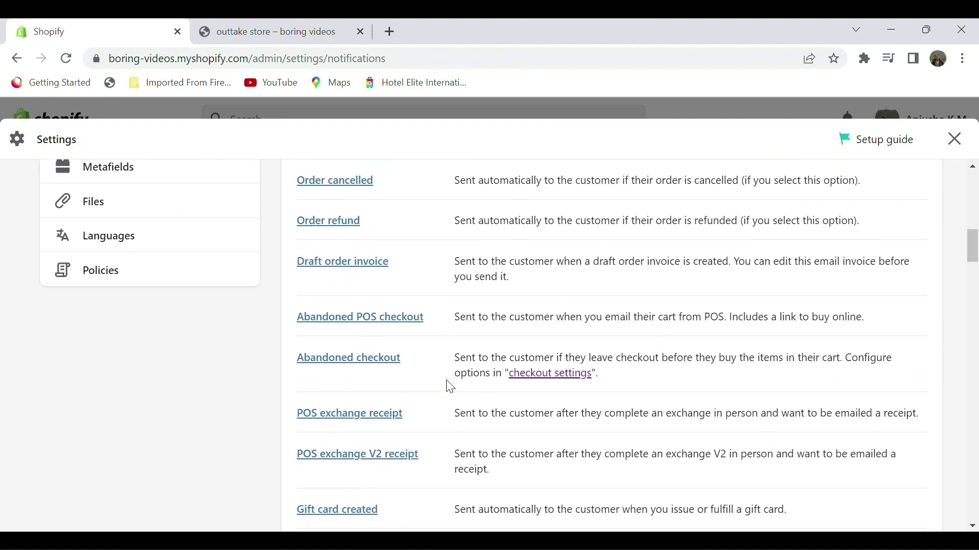
scroll(451, 388, down, 15)
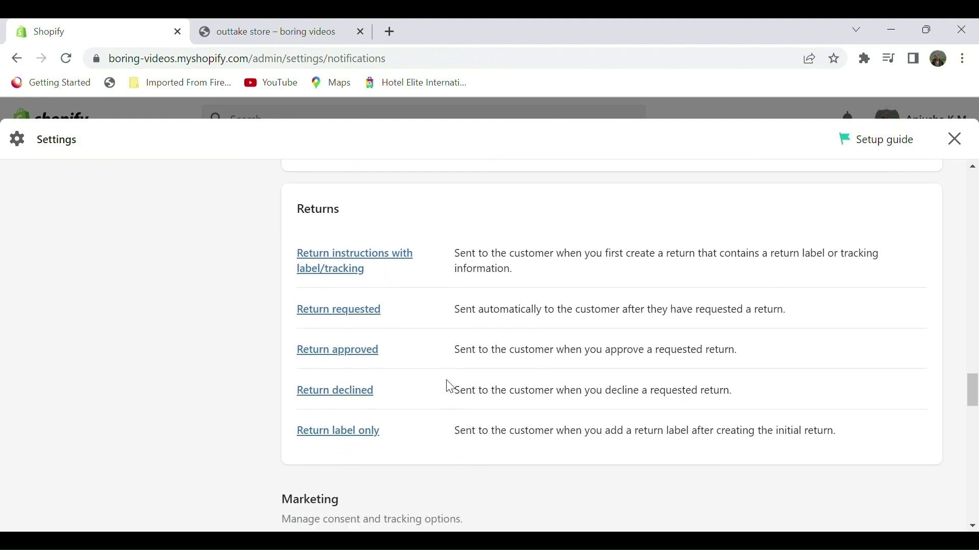
scroll(451, 389, down, 12)
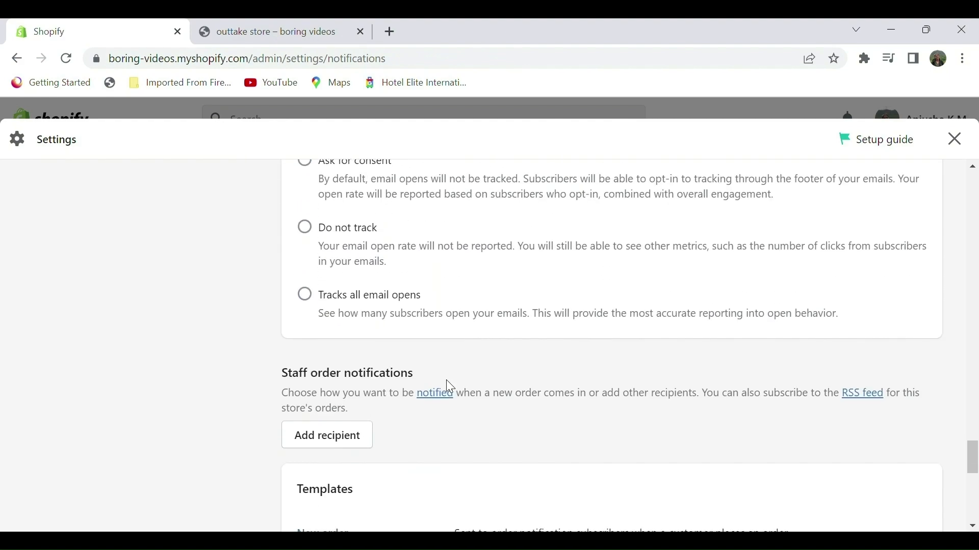
scroll(451, 388, down, 1)
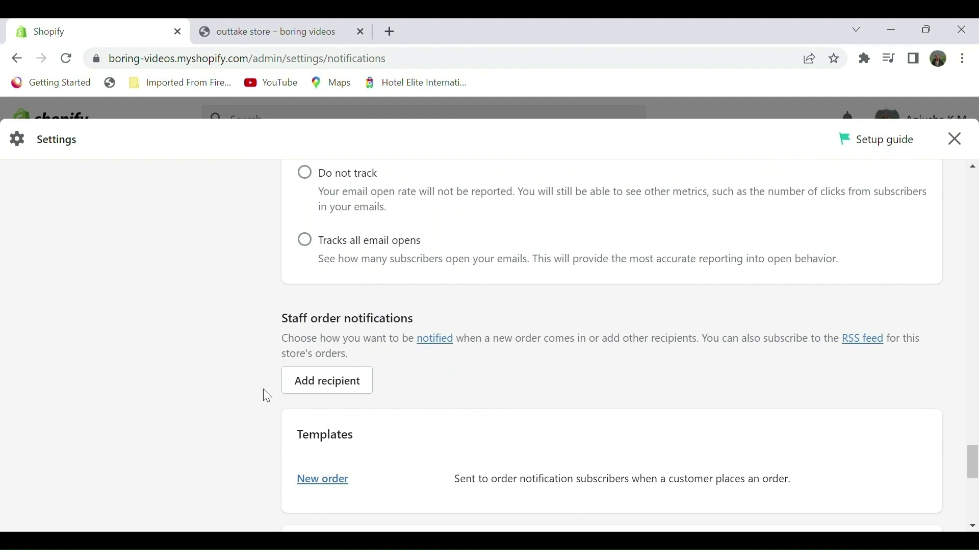
- Start adding an email recipient for staff order notifications and cancel the form without adding one
click(327, 383)
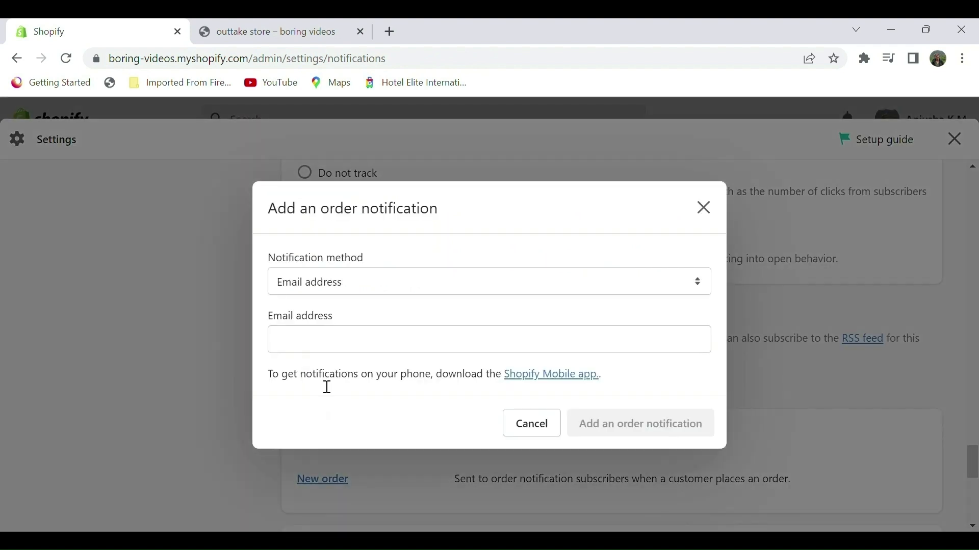
click(306, 347)
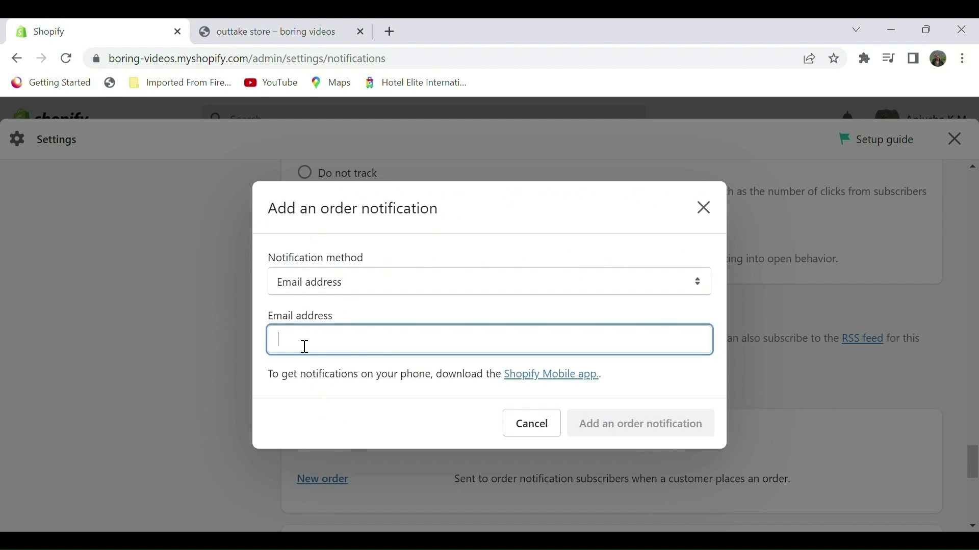
click(442, 372)
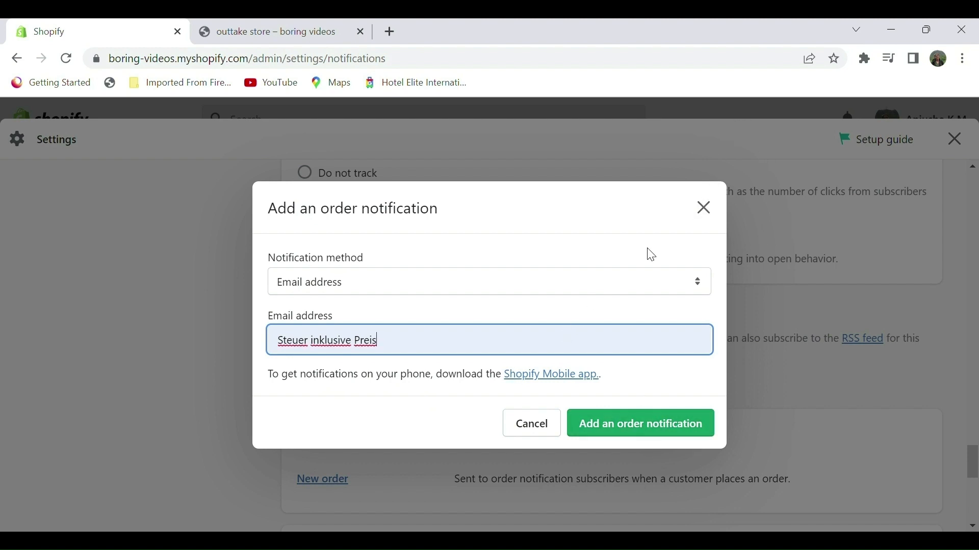
click(534, 434)
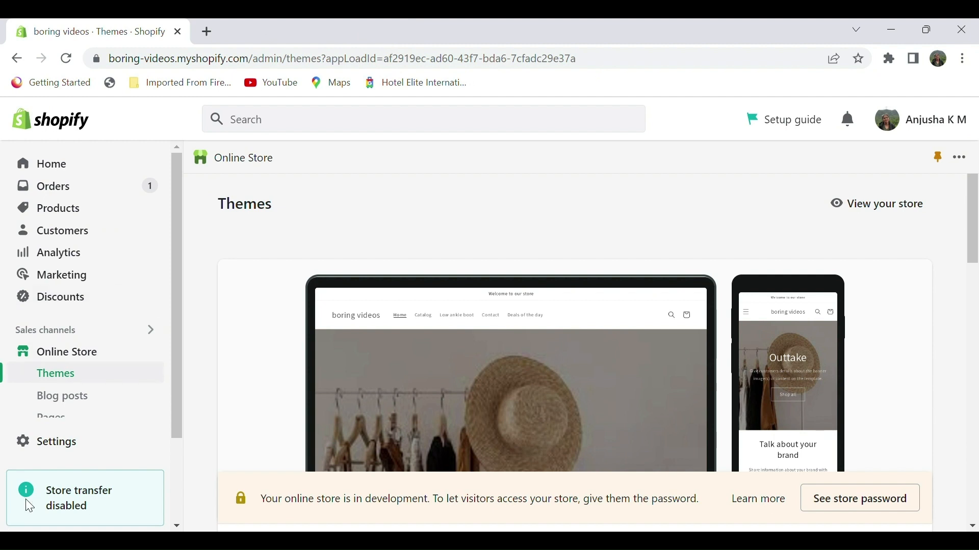
- Open the taxes and duties settings for India and examine the country tax, regional tax rates and tax overrides section
click(77, 445)
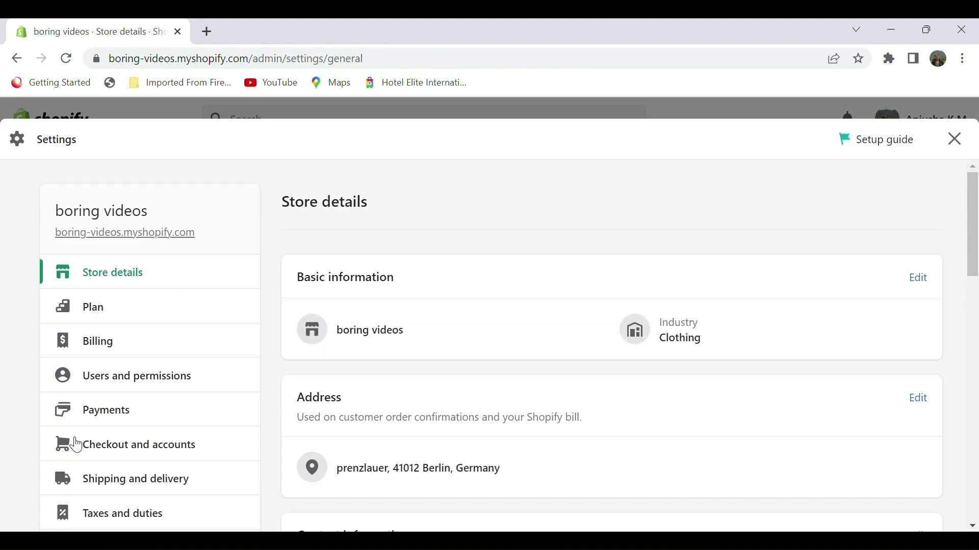
scroll(179, 375, down, 3)
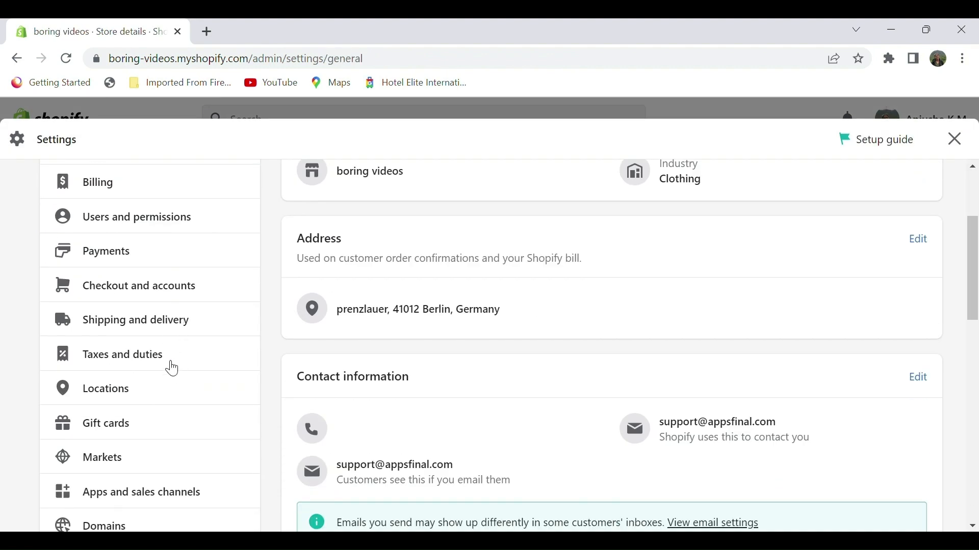
click(161, 362)
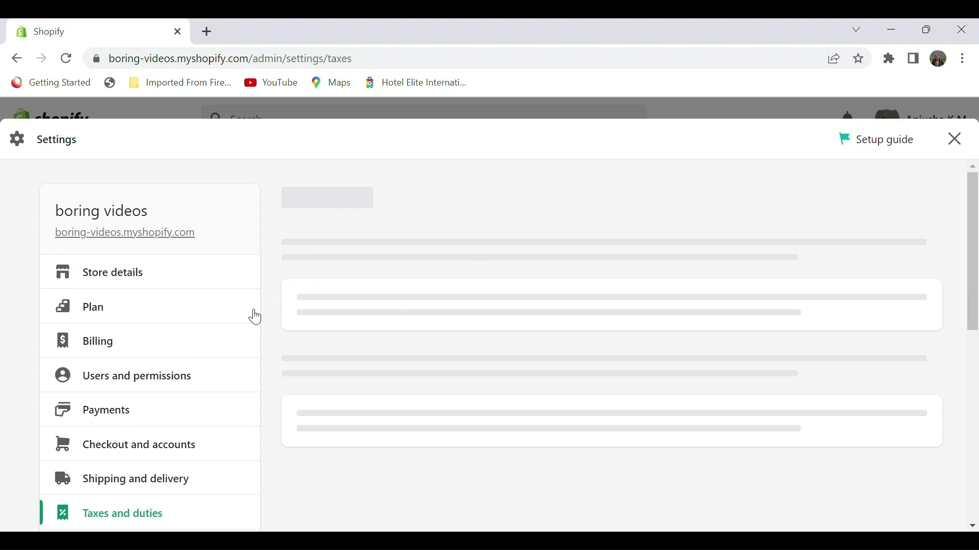
scroll(348, 351, down, 1)
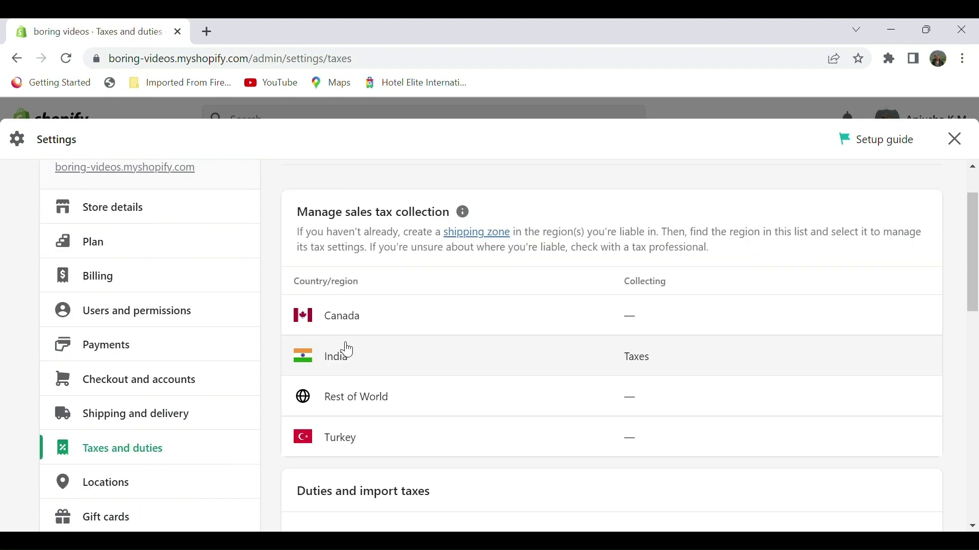
click(355, 358)
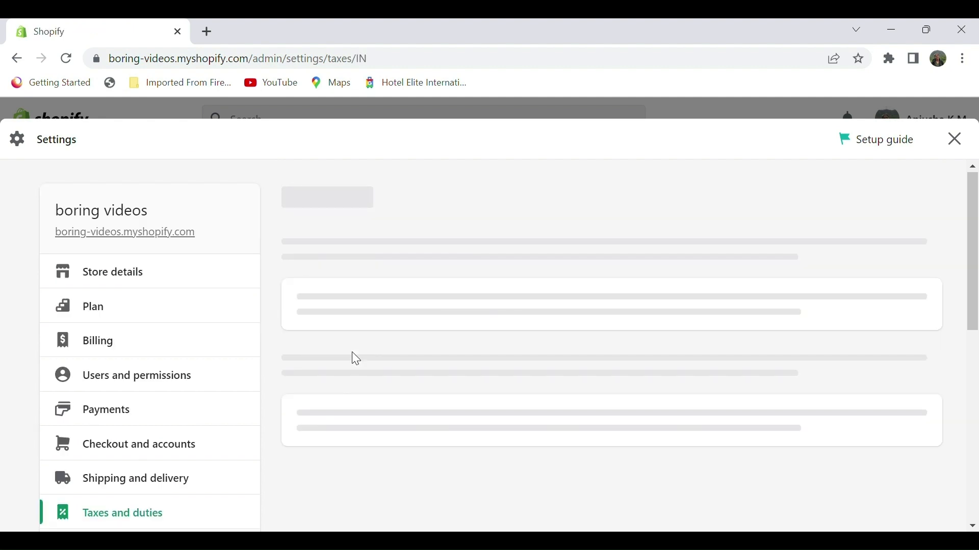
scroll(377, 294, down, 1)
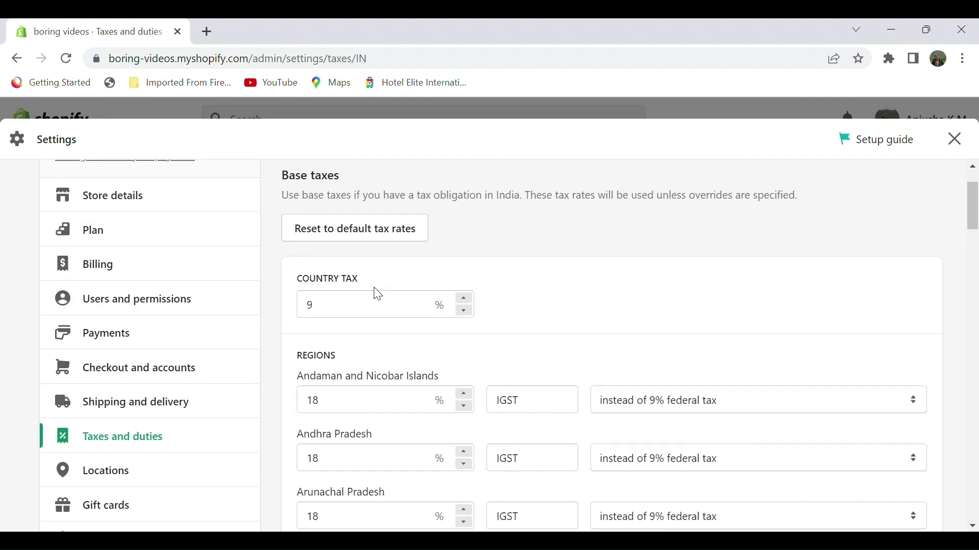
scroll(365, 298, down, 1)
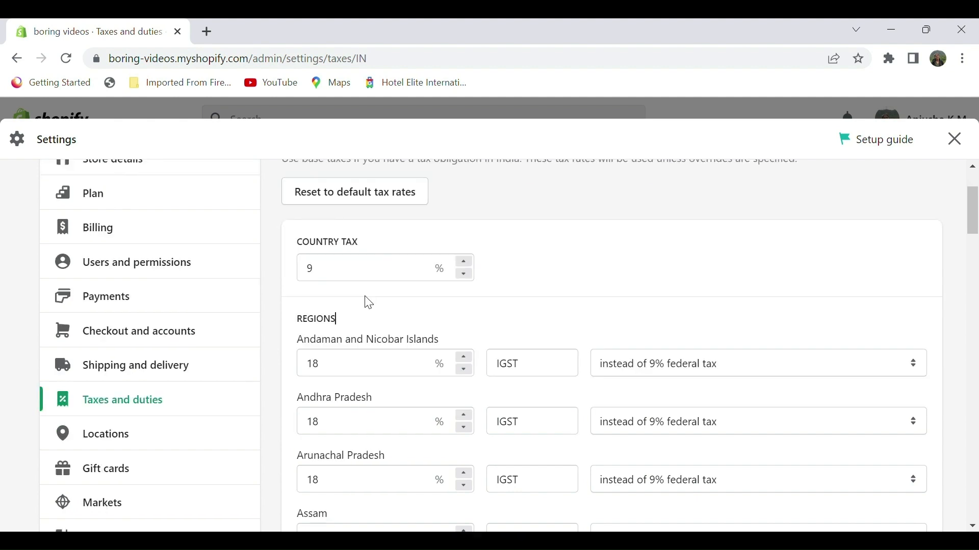
scroll(369, 303, down, 1)
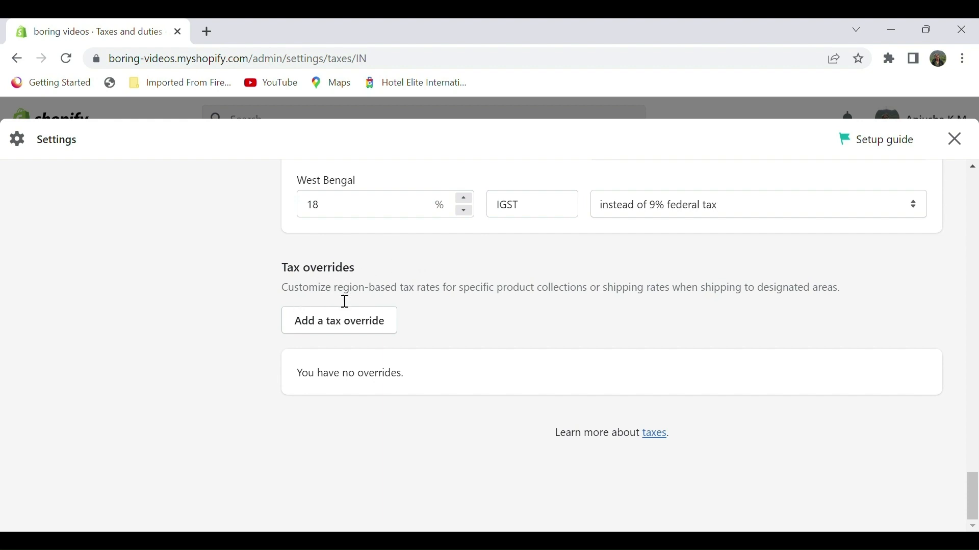
- Add a product tax override for India on the Deals of the day collection with a tax rate of 9%
click(342, 324)
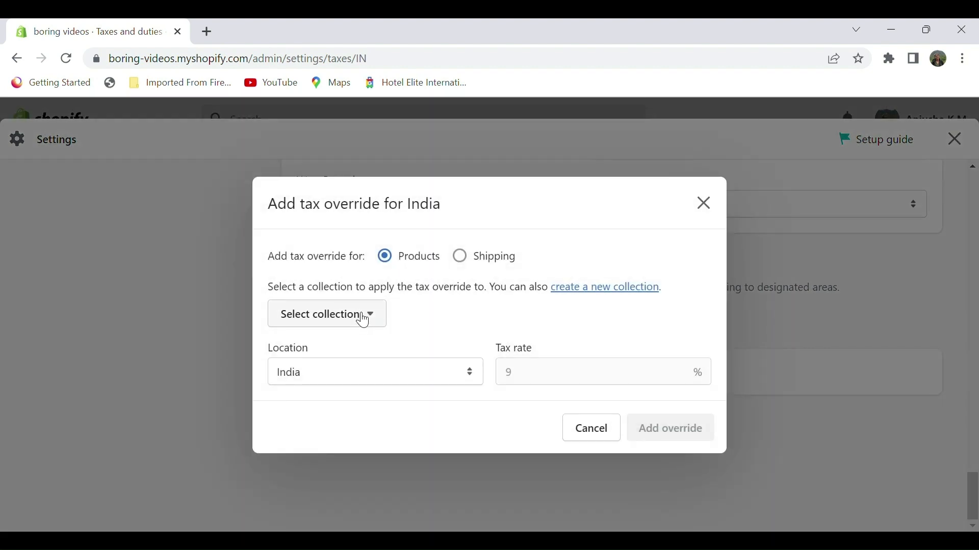
click(380, 326)
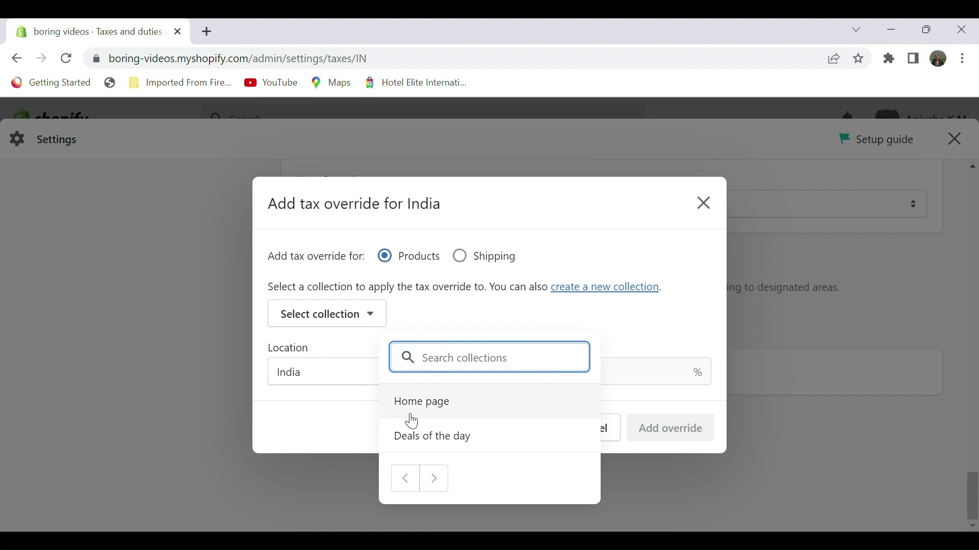
click(409, 438)
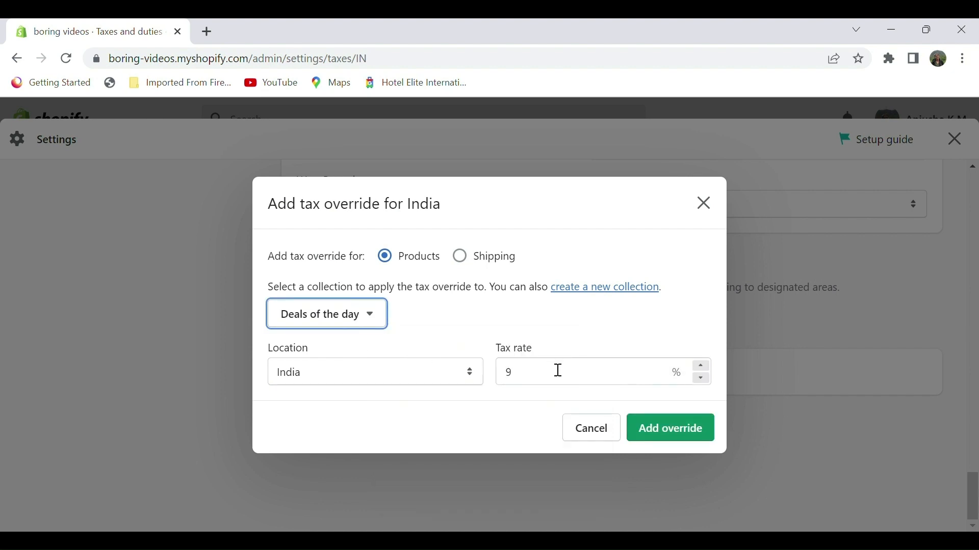
click(543, 383)
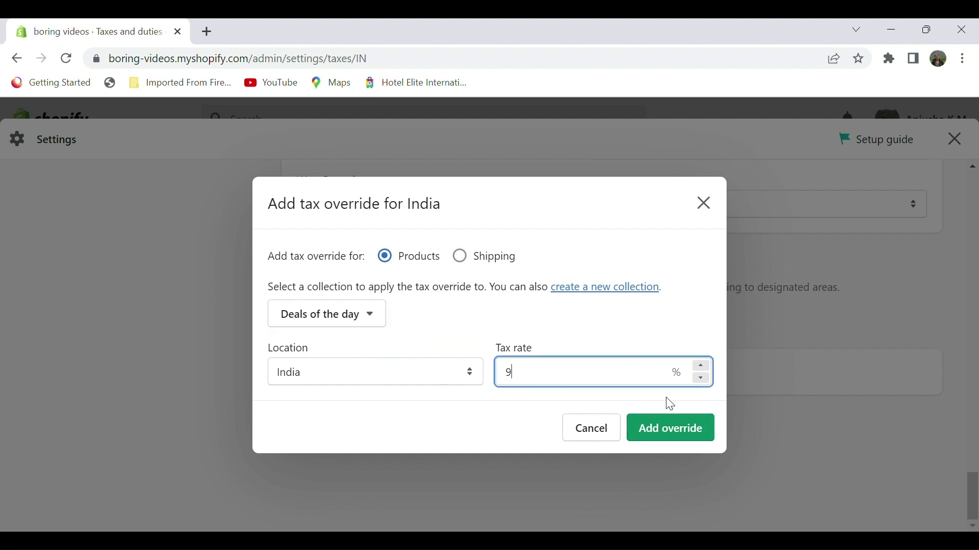
click(661, 431)
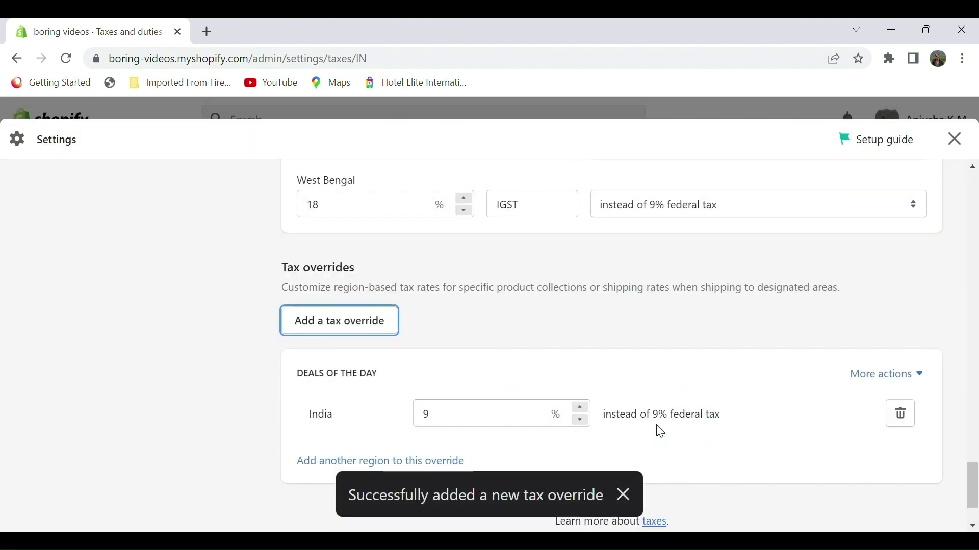
- Leave the tax settings and open the Women's Full Sleeve Solid Jacket from the product list
scroll(678, 400, down, 4)
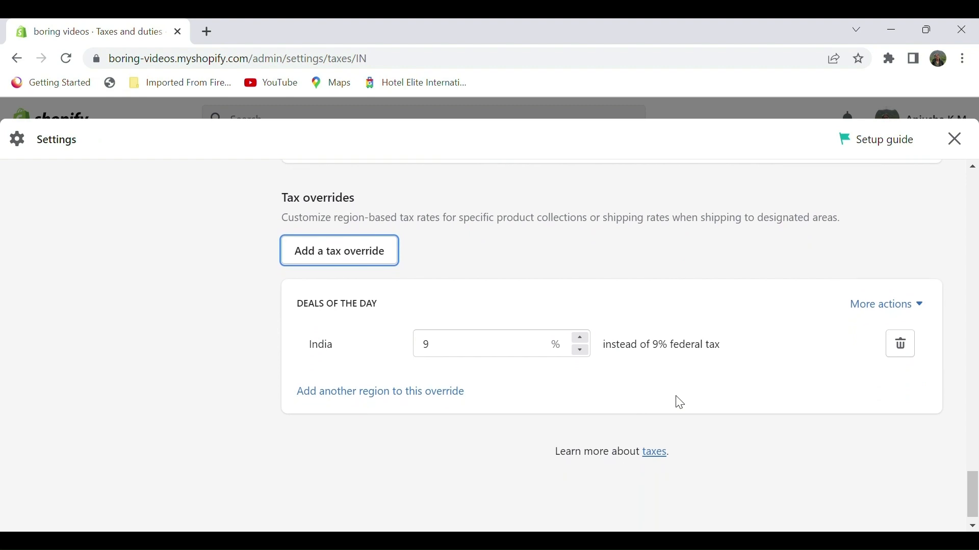
click(956, 141)
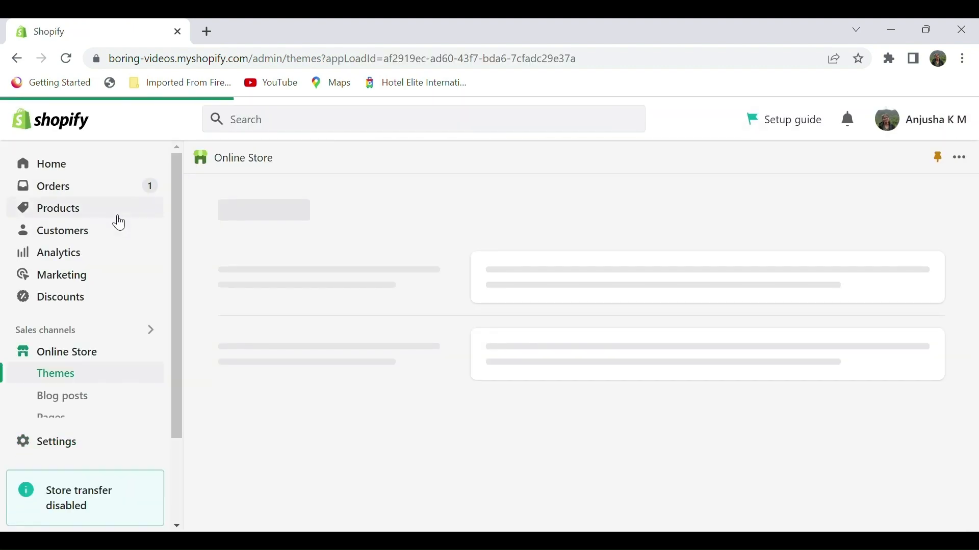
click(119, 217)
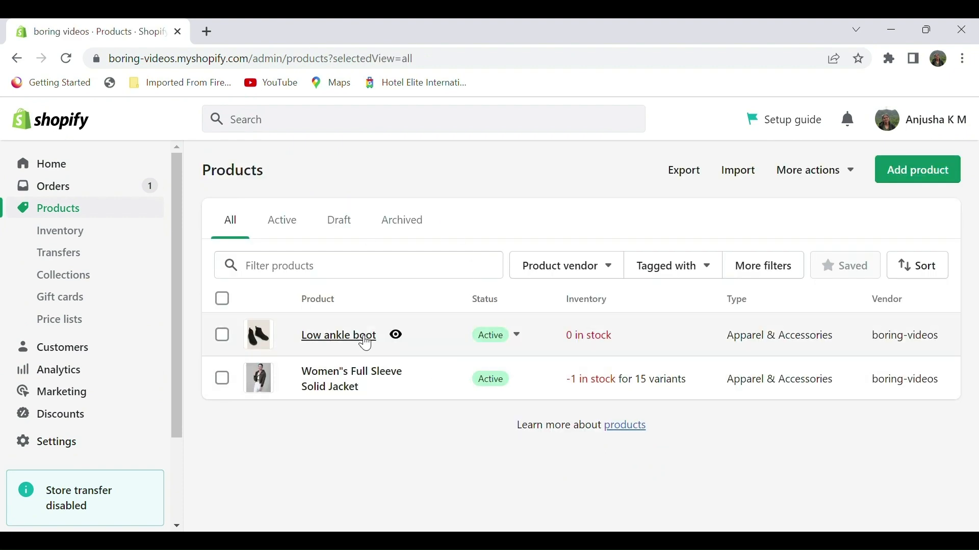
click(382, 392)
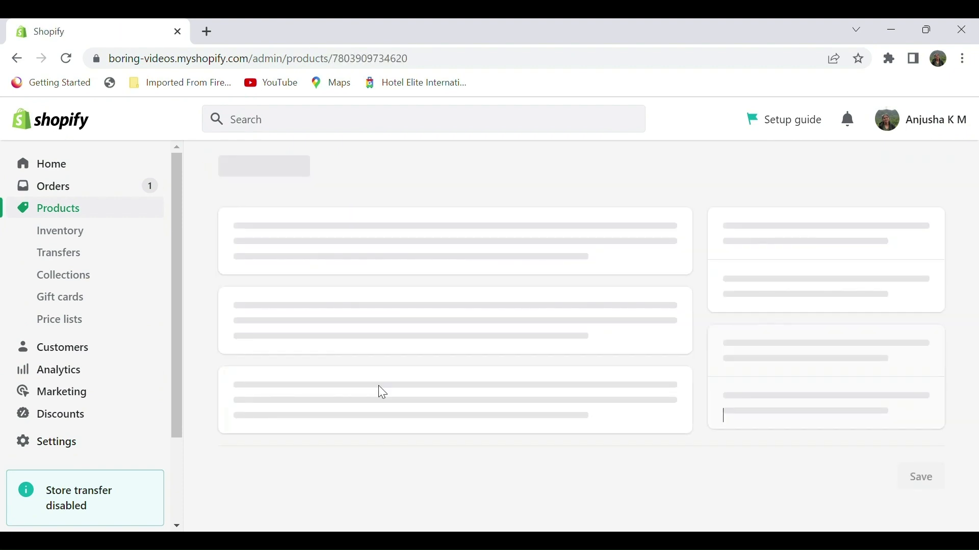
- Open the jacket's Maroon / XS variant and review its pricing section, including the option to charge tax
scroll(467, 386, down, 3)
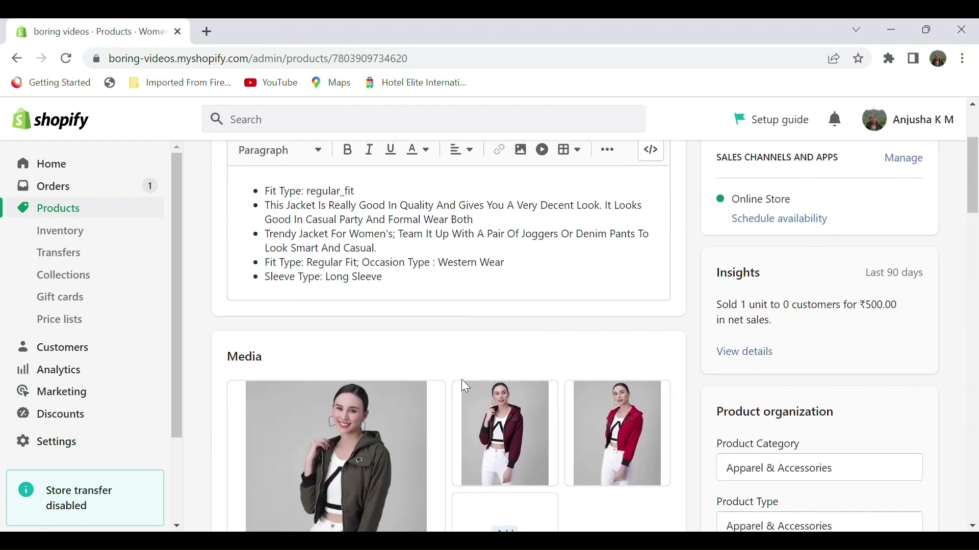
scroll(467, 387, down, 10)
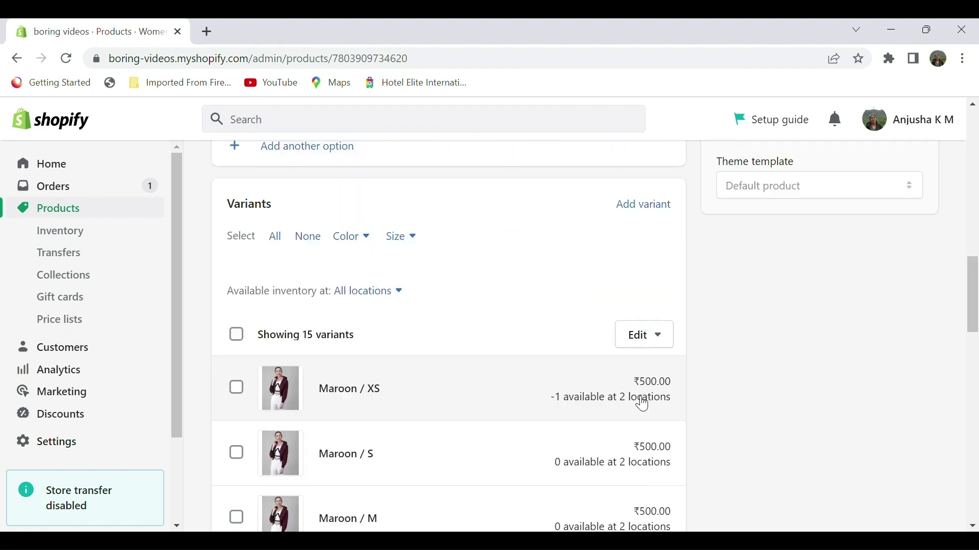
click(604, 388)
scroll(558, 433, down, 3)
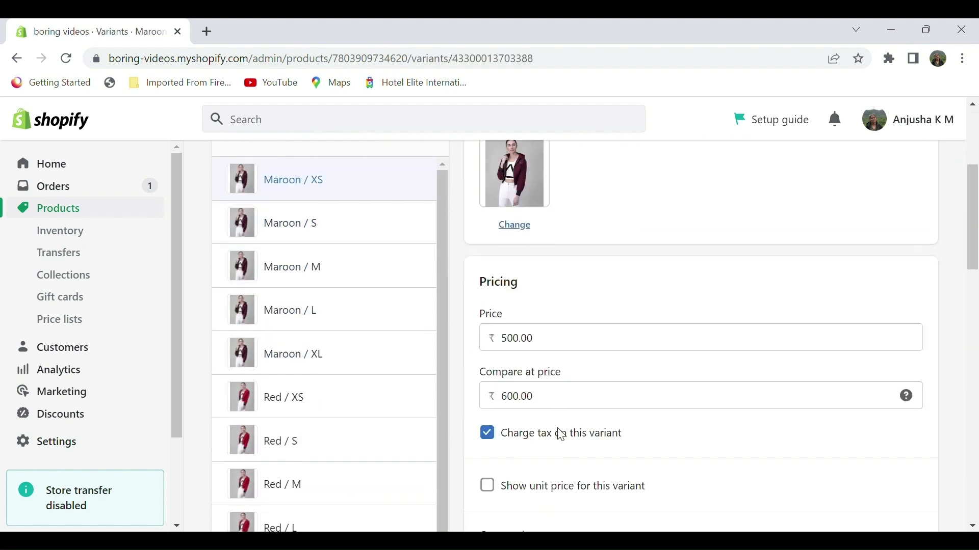
scroll(520, 347, up, 1)
scroll(485, 256, down, 2)
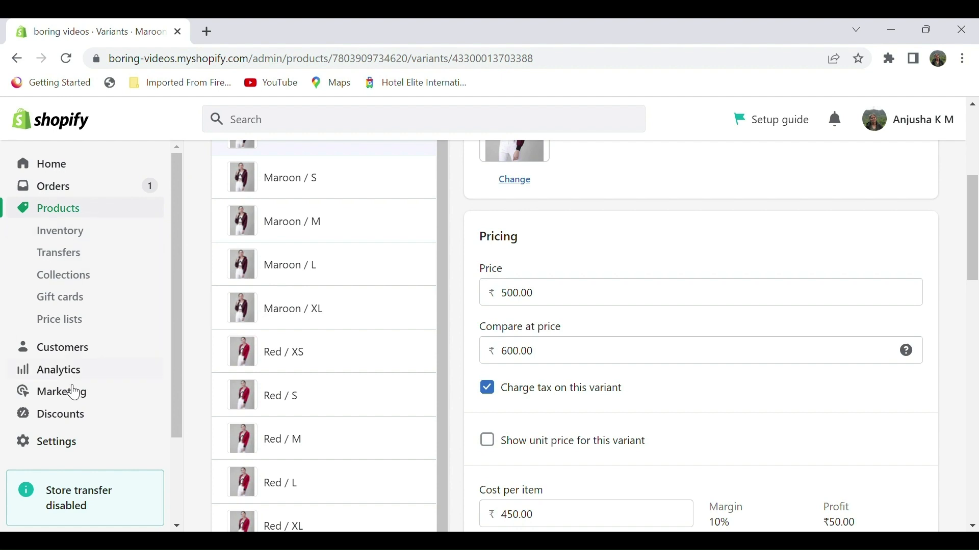
- Open the store's Locations settings and bring up the form for a new location
click(86, 446)
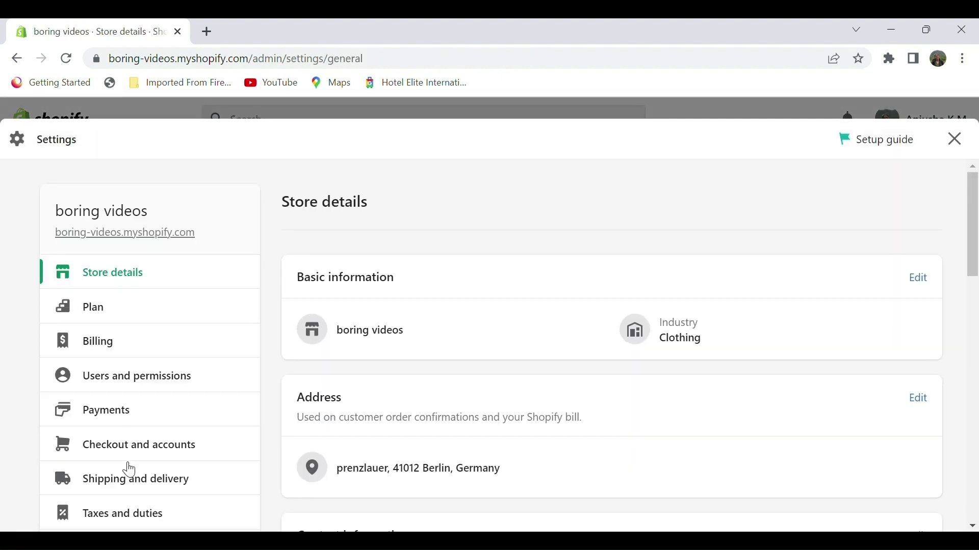
scroll(128, 462, down, 3)
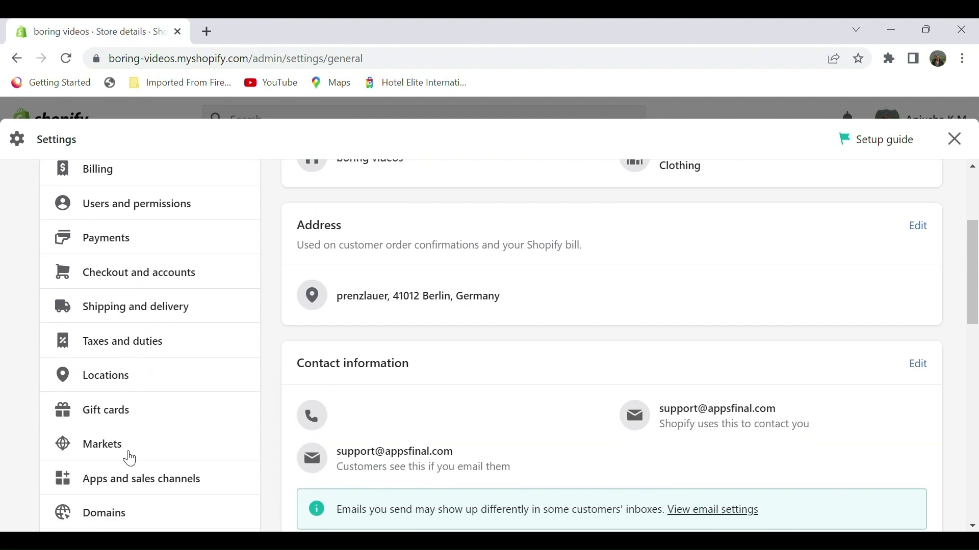
click(120, 386)
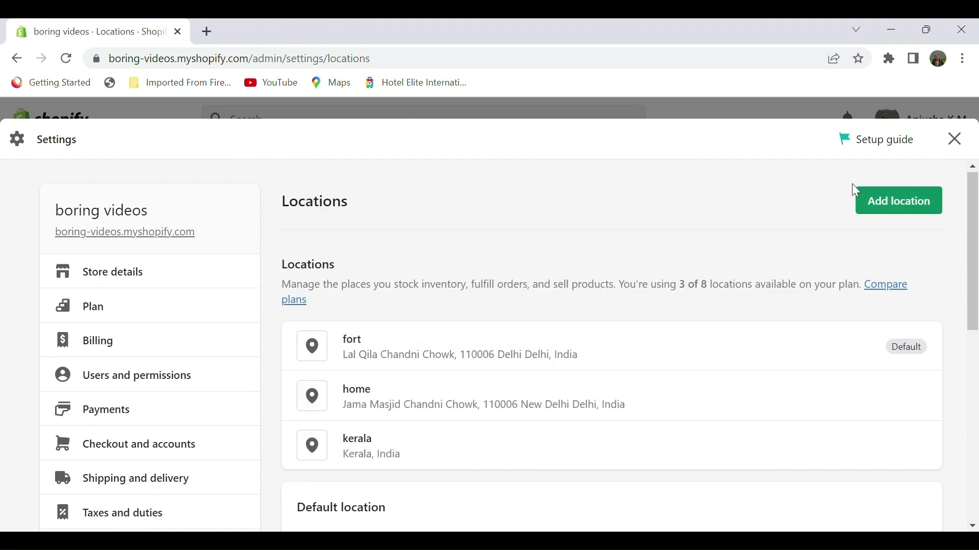
click(912, 198)
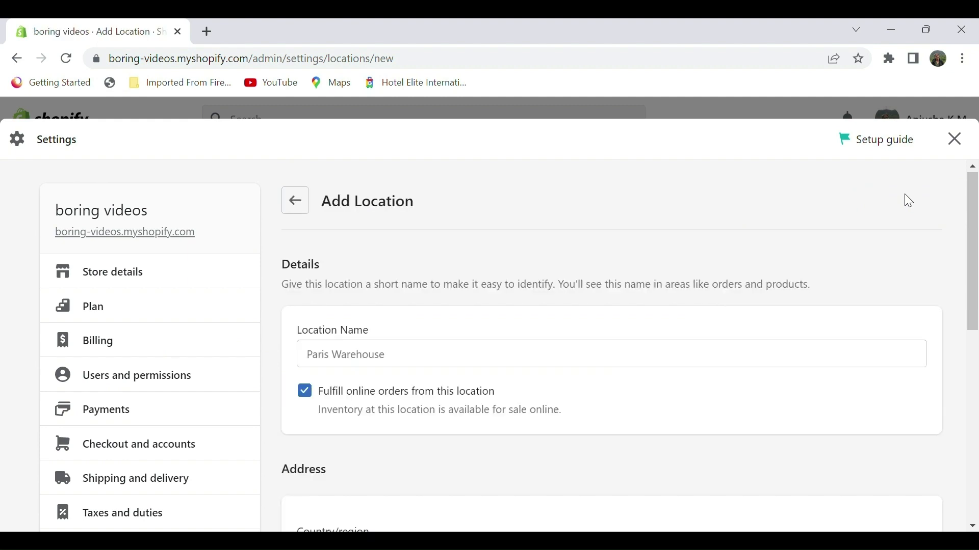
- Look through the blank location form, covering the name, online order fulfillment, address and phone fields
click(562, 372)
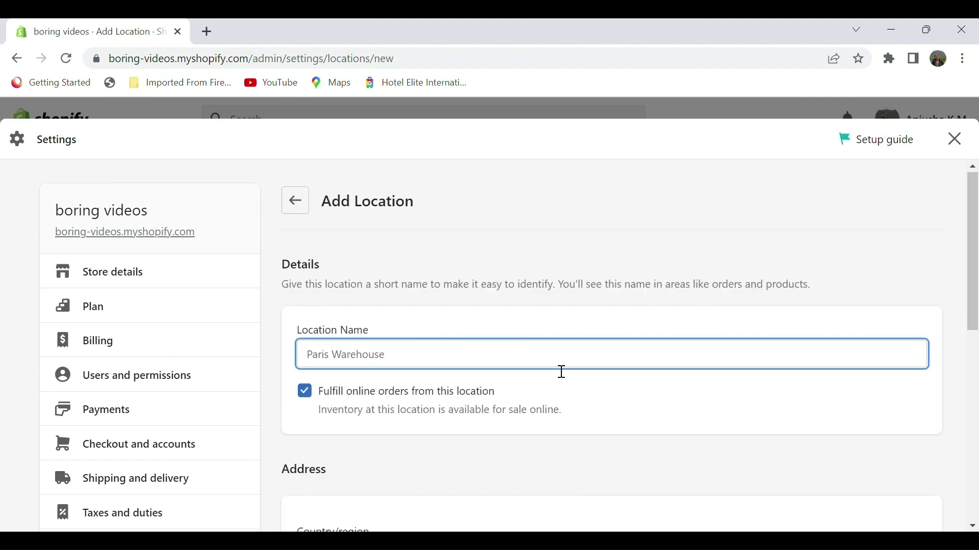
scroll(559, 372, down, 2)
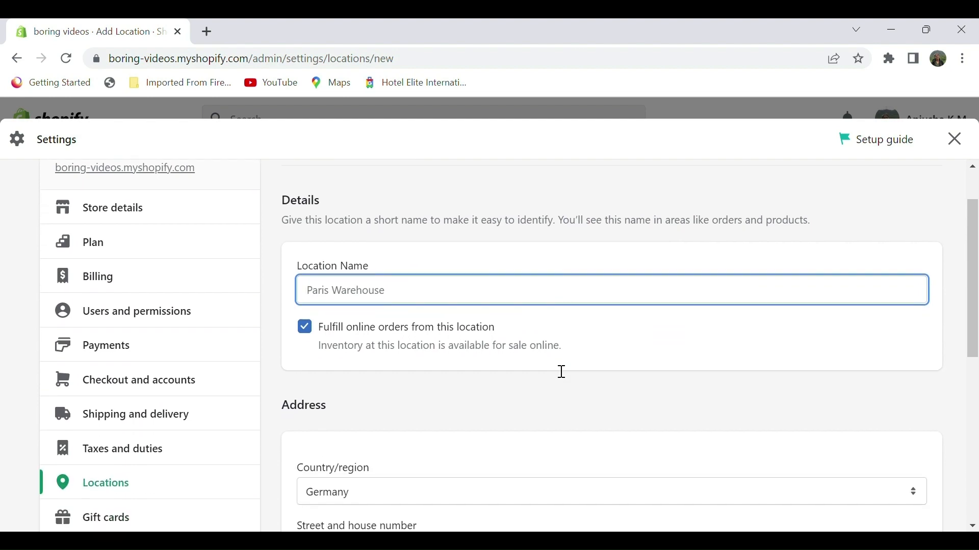
scroll(566, 303, down, 3)
scroll(445, 524, down, 1)
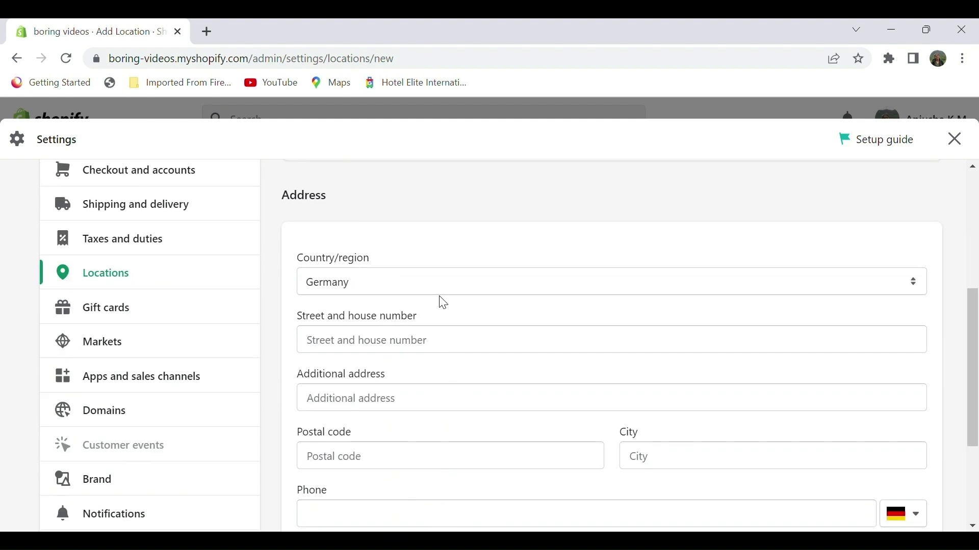
scroll(472, 451, down, 3)
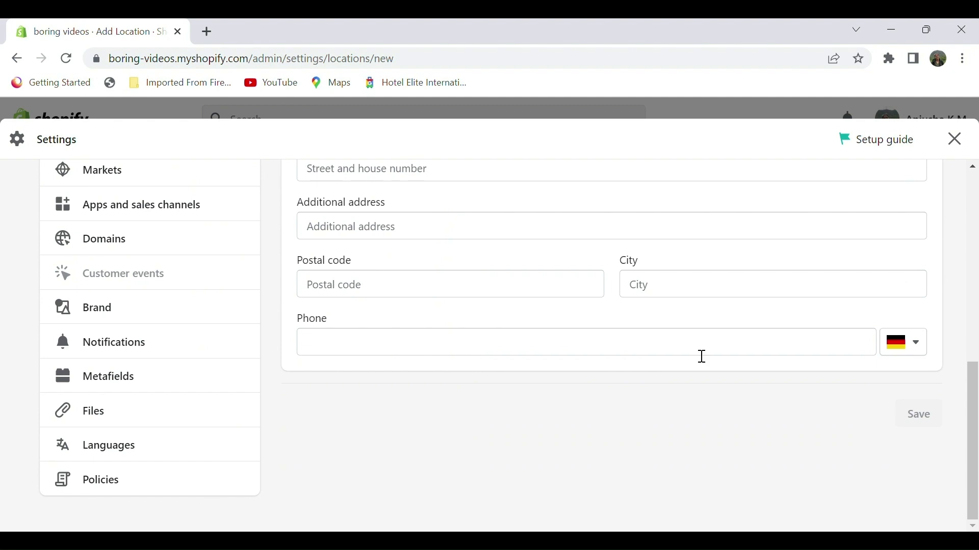
scroll(900, 202, up, 10)
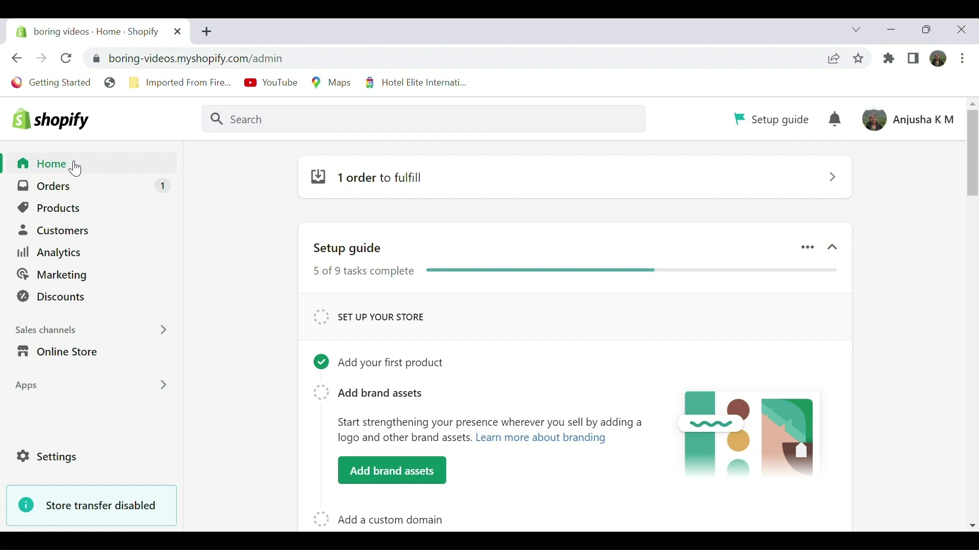
- Open the Shipping and delivery settings and review the general rates, custom rates and processing time sections
click(326, 127)
click(51, 460)
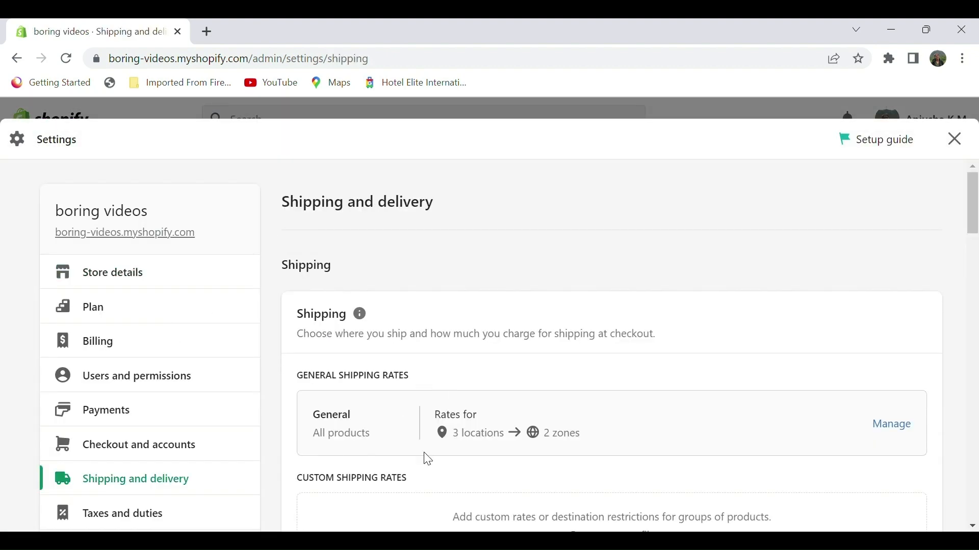
scroll(389, 383, down, 2)
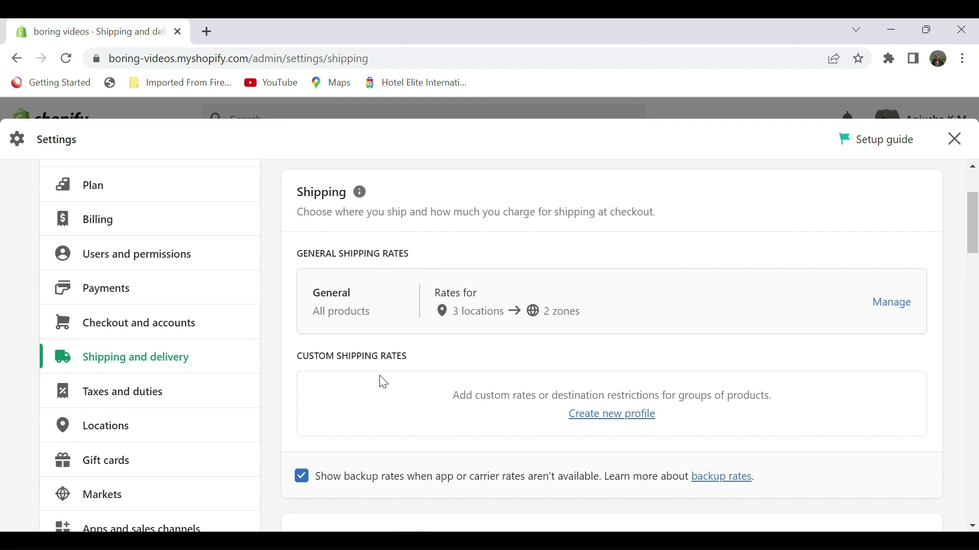
scroll(383, 381, down, 3)
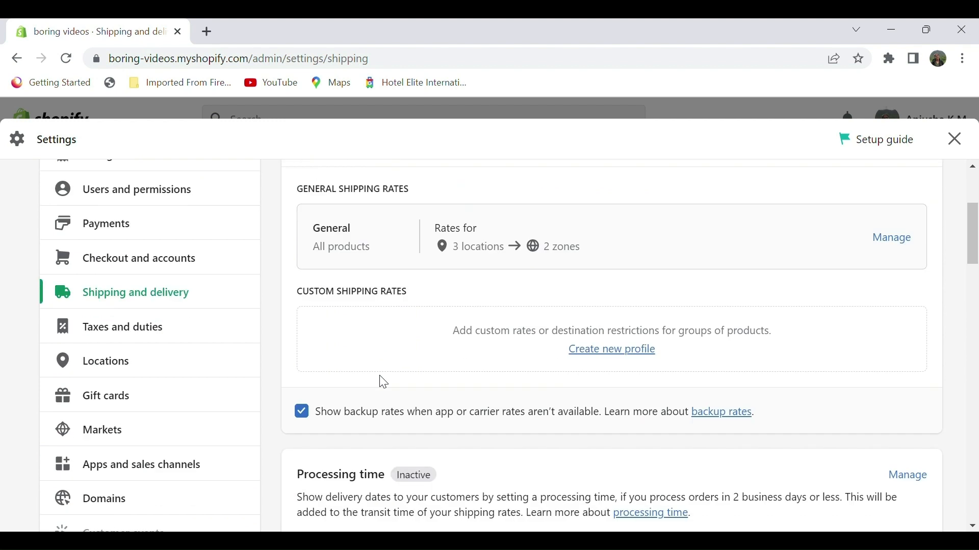
scroll(386, 384, up, 4)
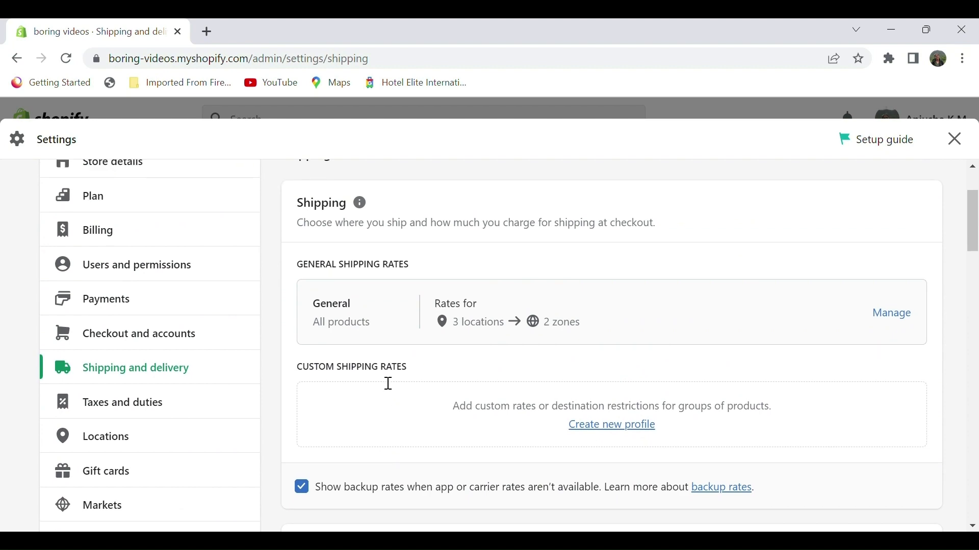
scroll(389, 384, down, 4)
scroll(389, 383, up, 4)
scroll(389, 384, down, 5)
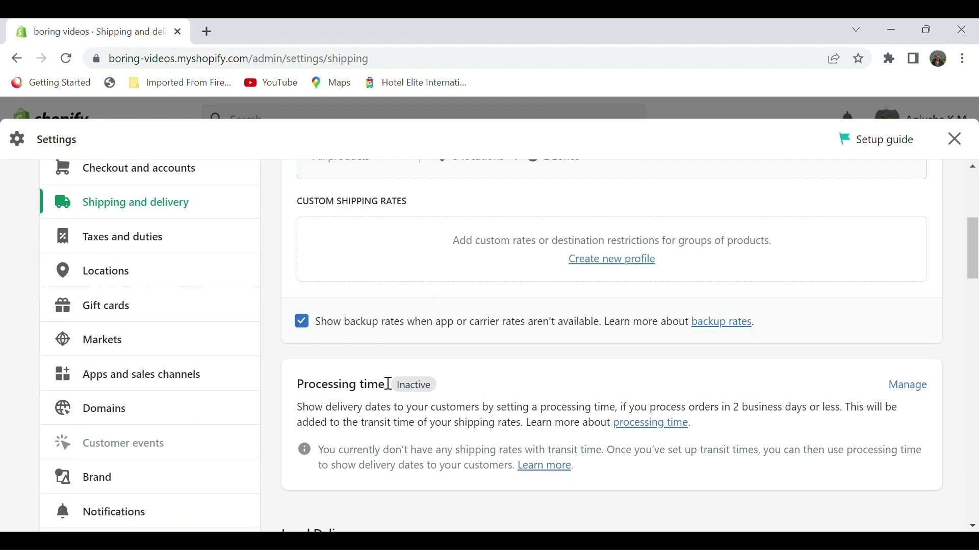
- Look through the local delivery, local pickup, saved packages and packing slips sections of the shipping settings
scroll(388, 383, down, 2)
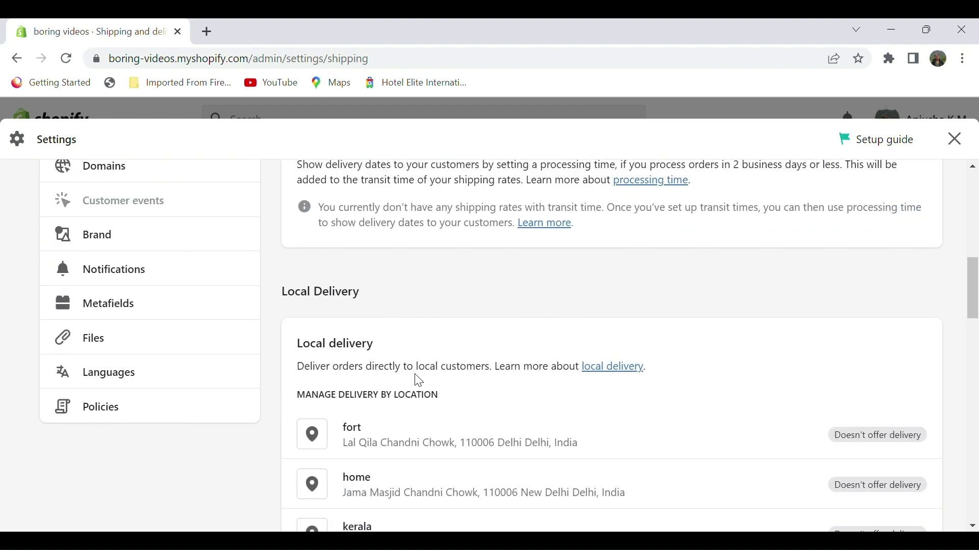
scroll(417, 380, down, 4)
scroll(419, 382, down, 7)
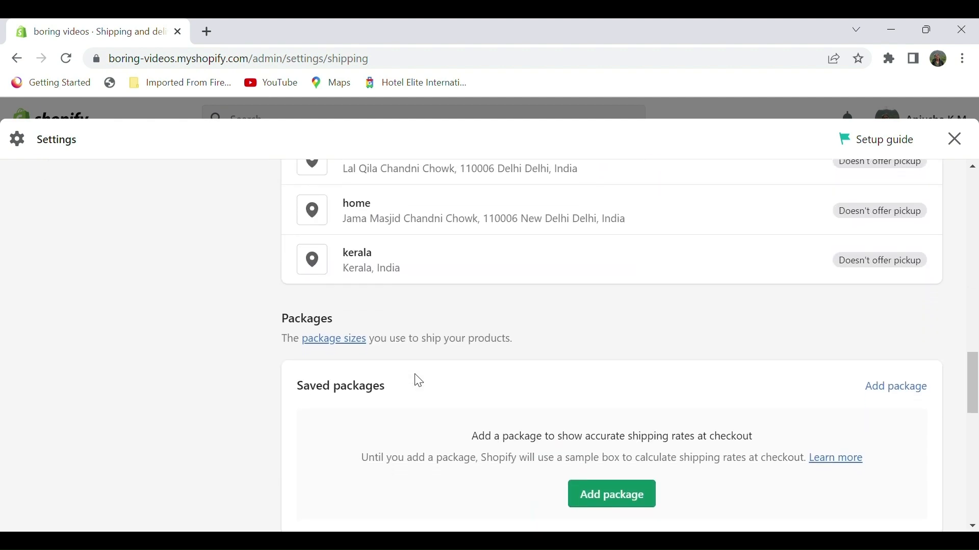
scroll(418, 381, down, 3)
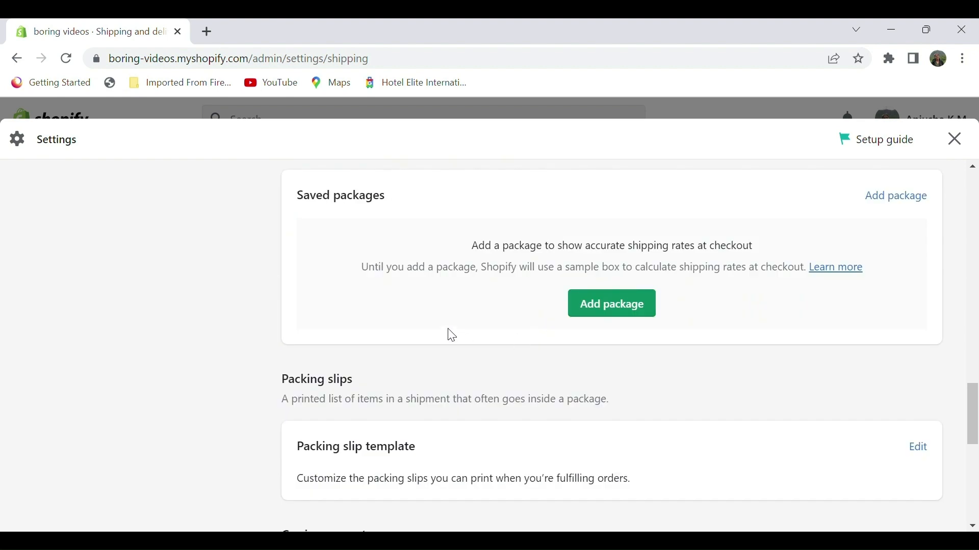
scroll(530, 396, down, 1)
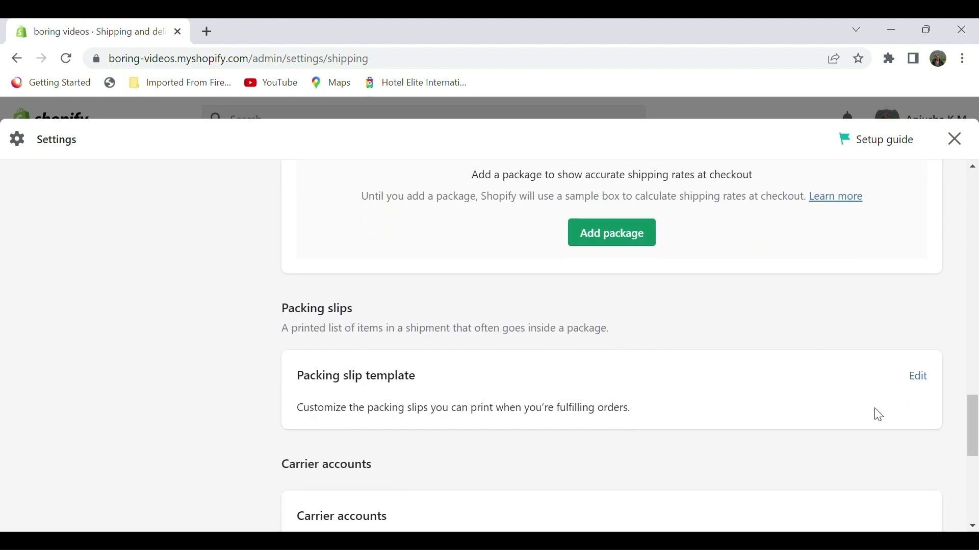
- Open the packing slip template for editing, preview it as a PDF and return to the shipping settings
click(918, 379)
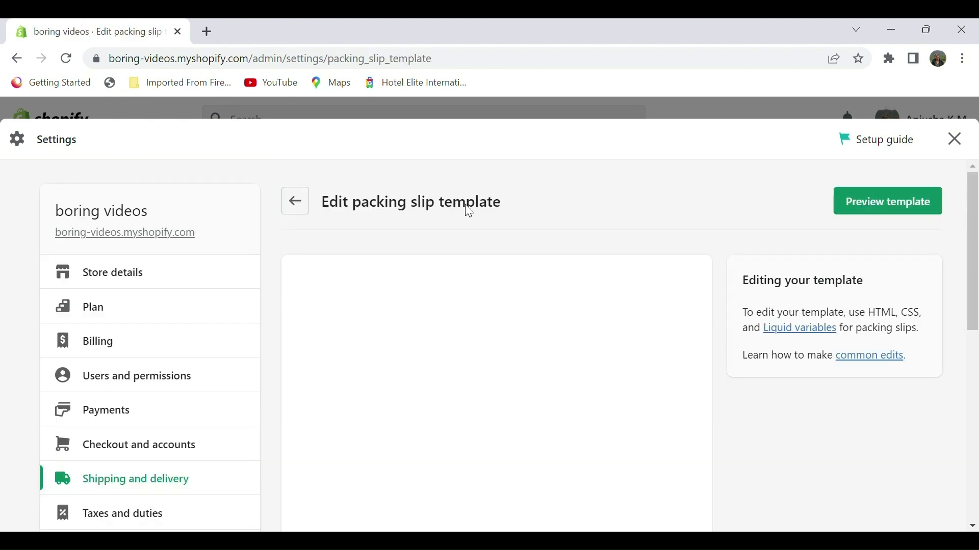
scroll(494, 348, down, 1)
scroll(757, 289, up, 1)
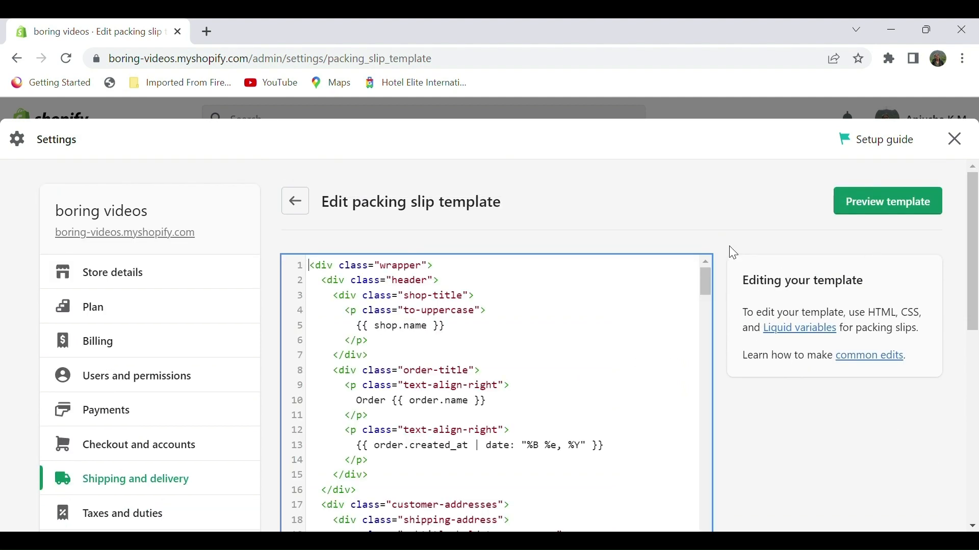
click(884, 208)
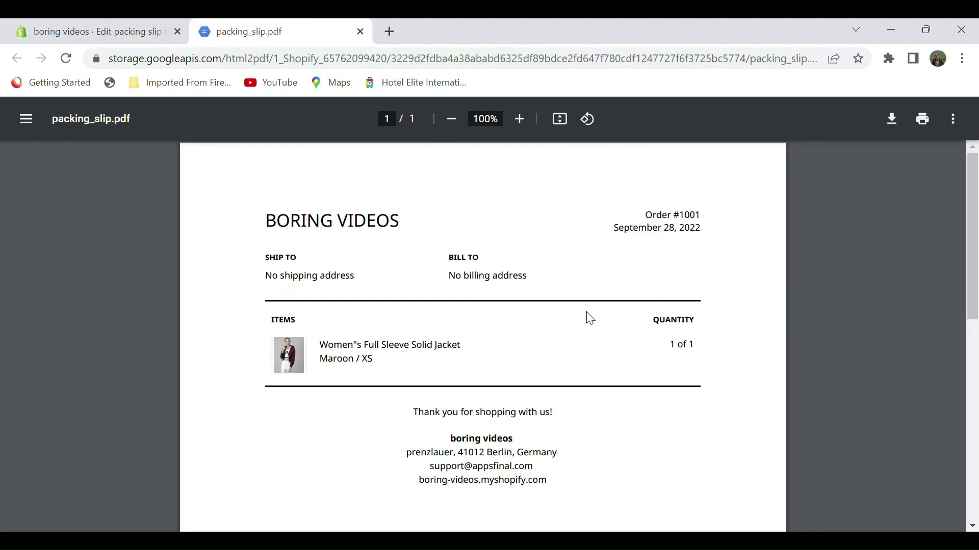
click(129, 21)
click(296, 202)
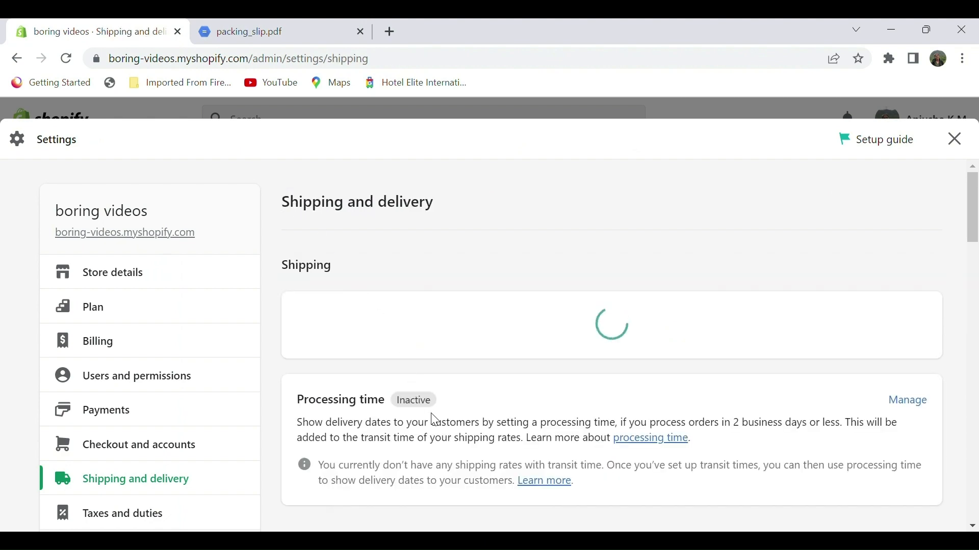
- View the FedEx and UPS carrier account connection options and close them without connecting an account
scroll(433, 417, down, 4)
scroll(435, 420, down, 12)
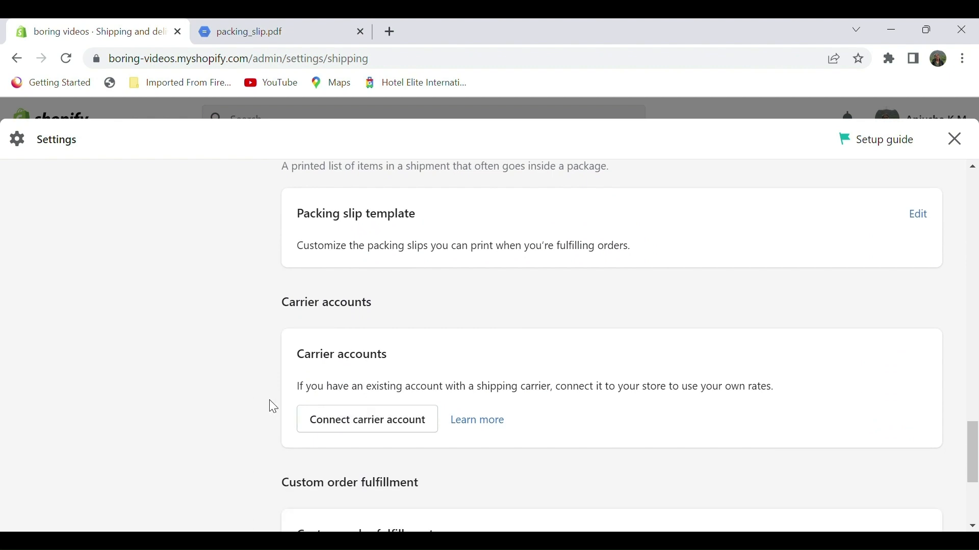
click(413, 429)
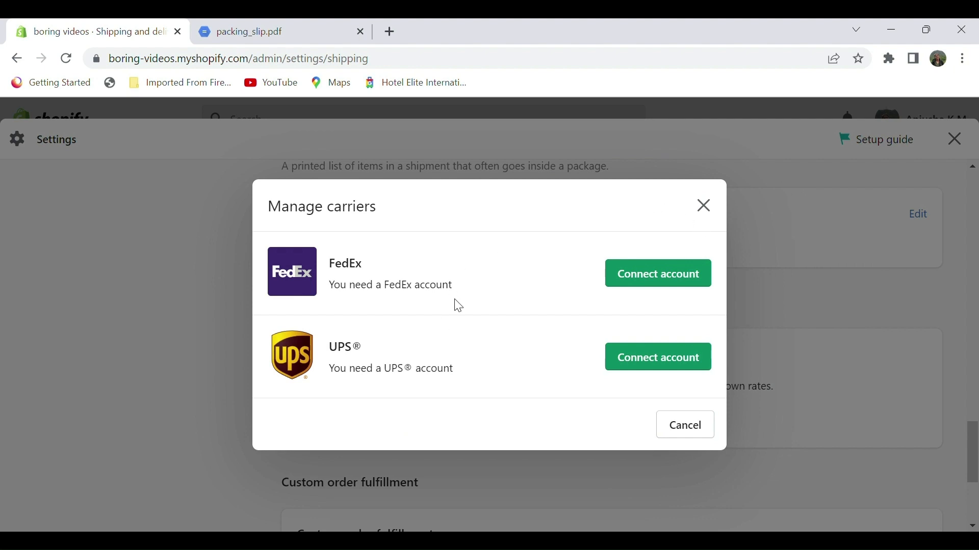
click(704, 206)
- Leave the settings and reopen the Shipping and delivery settings
click(956, 139)
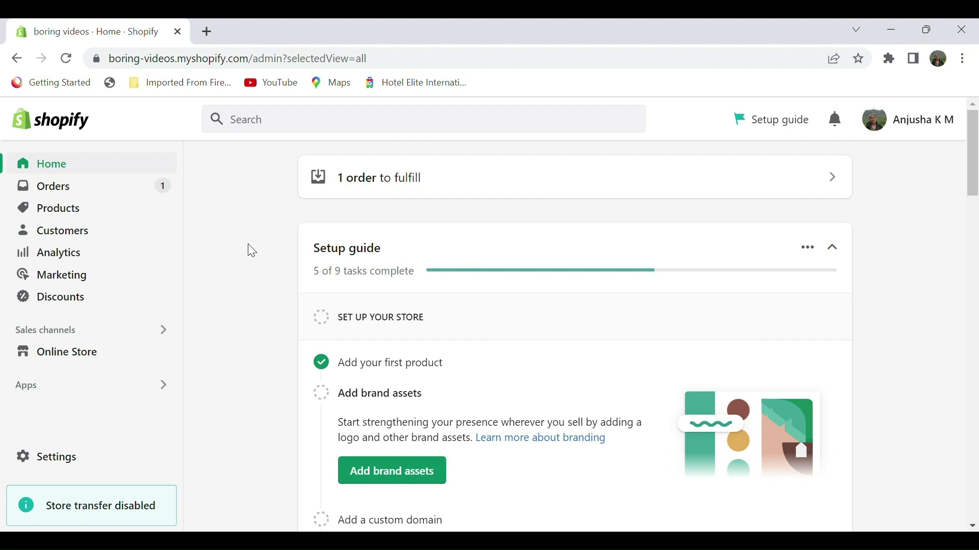
click(65, 462)
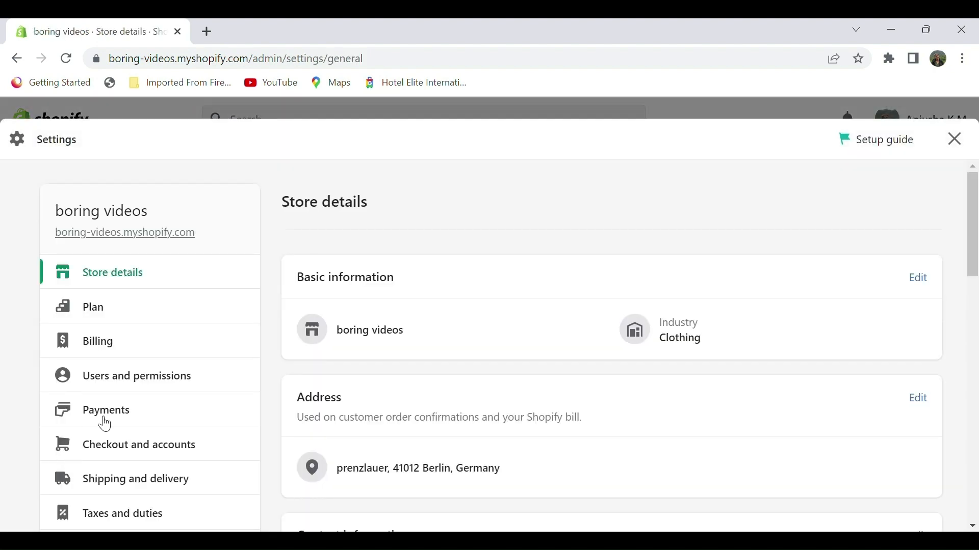
click(110, 486)
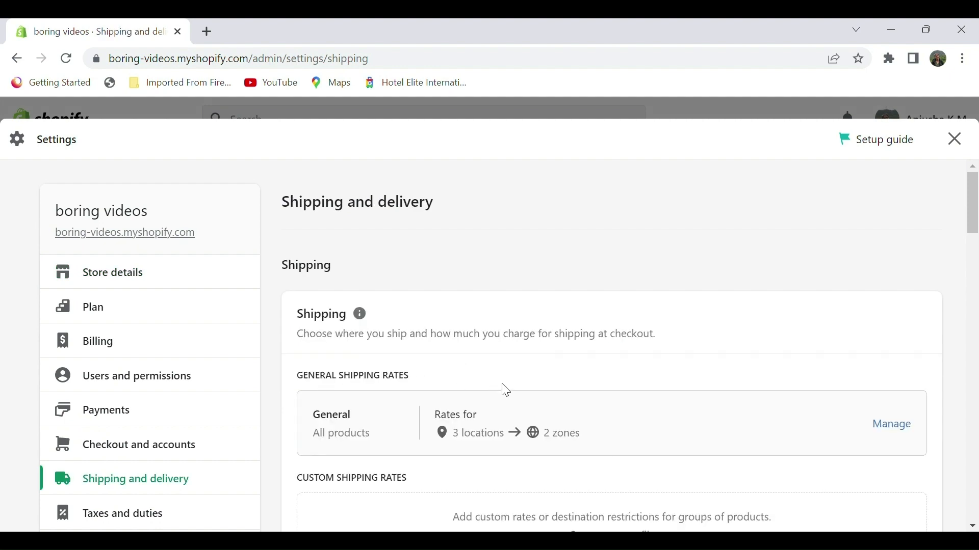
- Open the general shipping rates profile for all products and go to the rates of its domestic India zone
click(901, 426)
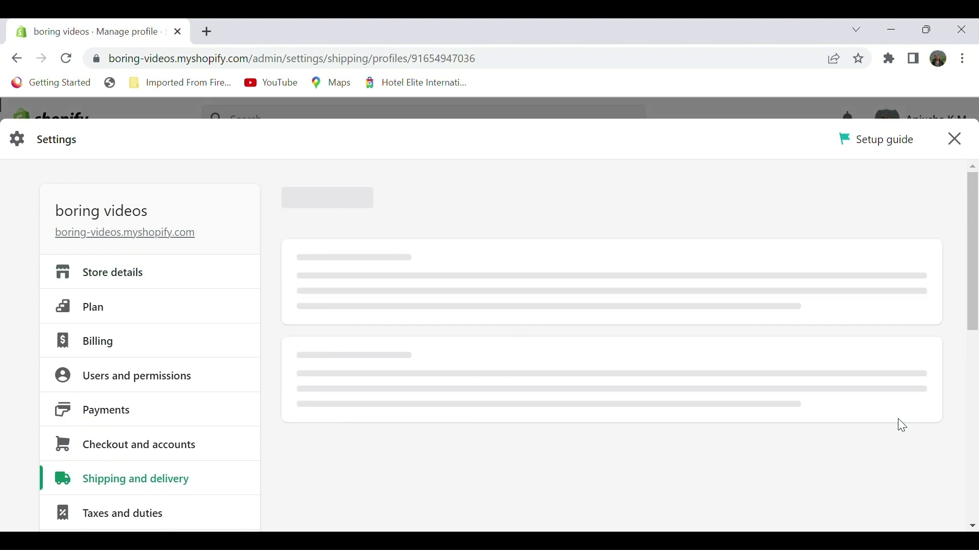
scroll(452, 419, down, 1)
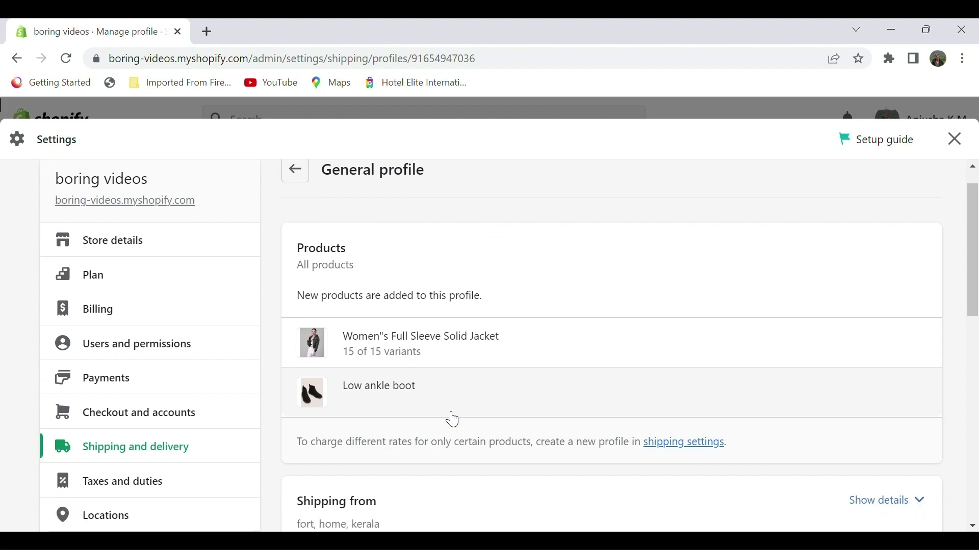
scroll(471, 377, down, 1)
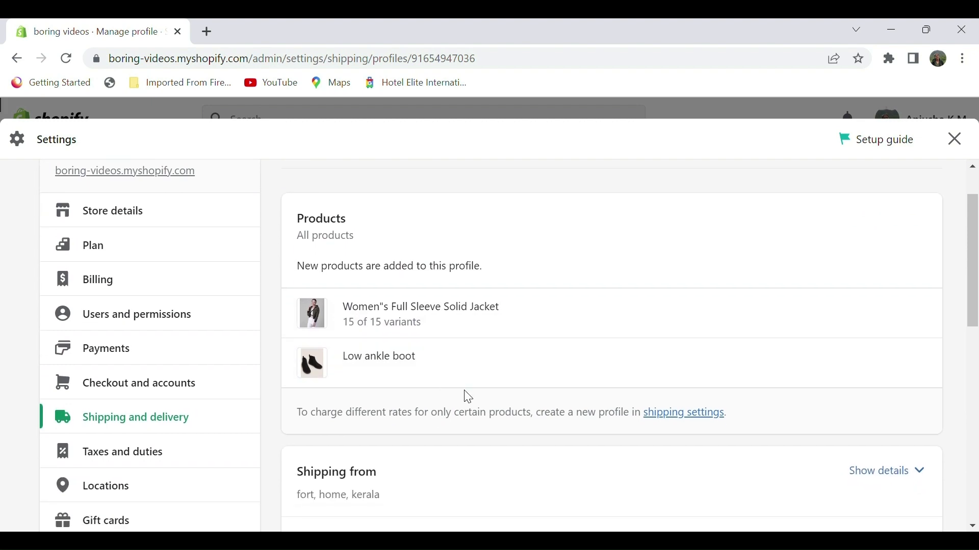
scroll(468, 397, down, 5)
scroll(468, 397, down, 1)
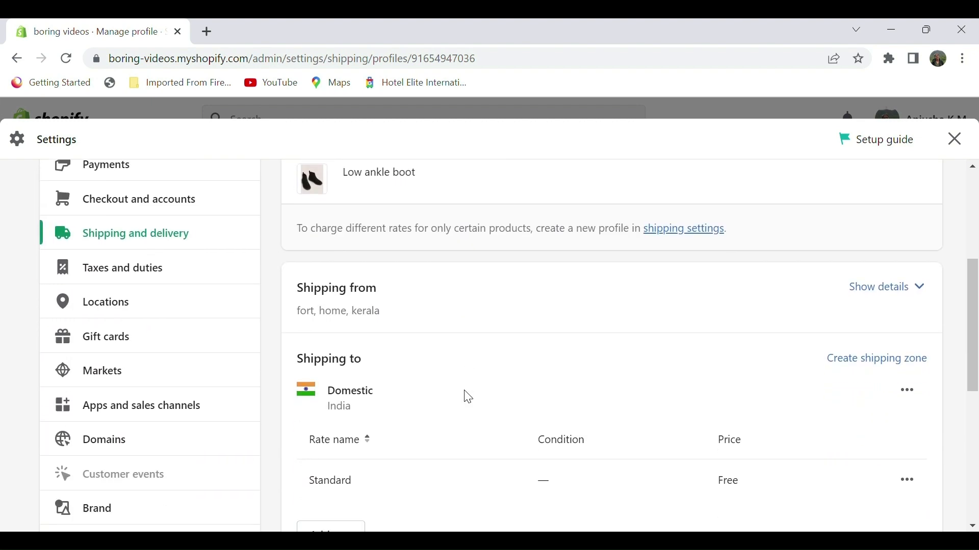
scroll(468, 397, down, 1)
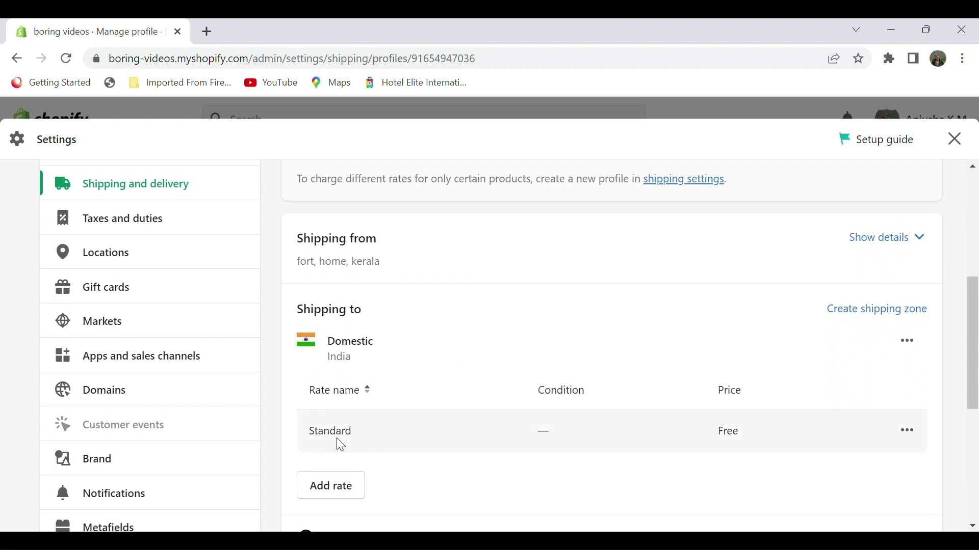
scroll(341, 446, down, 1)
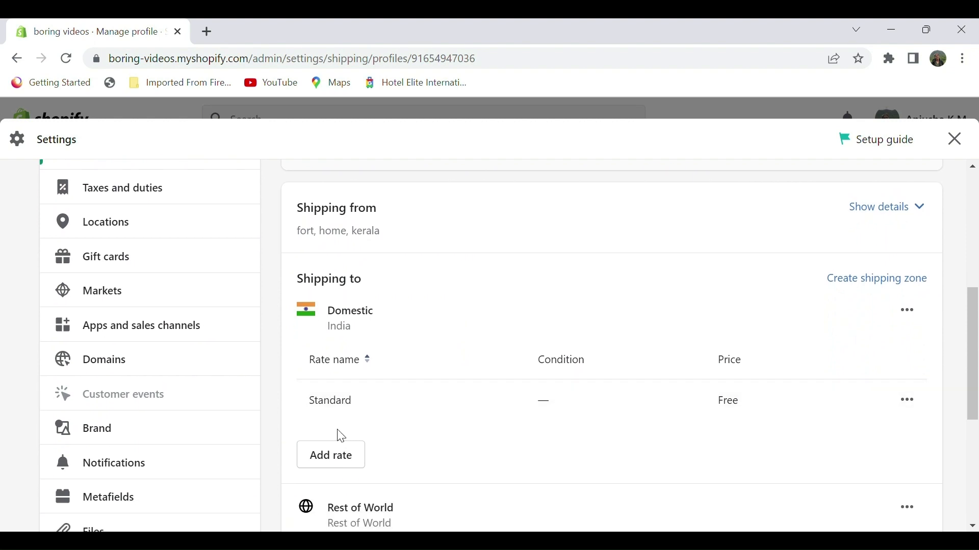
- Start a new self-defined rate for the domestic zone, named "Free shipping", keeping its price at ₹0.00
click(316, 453)
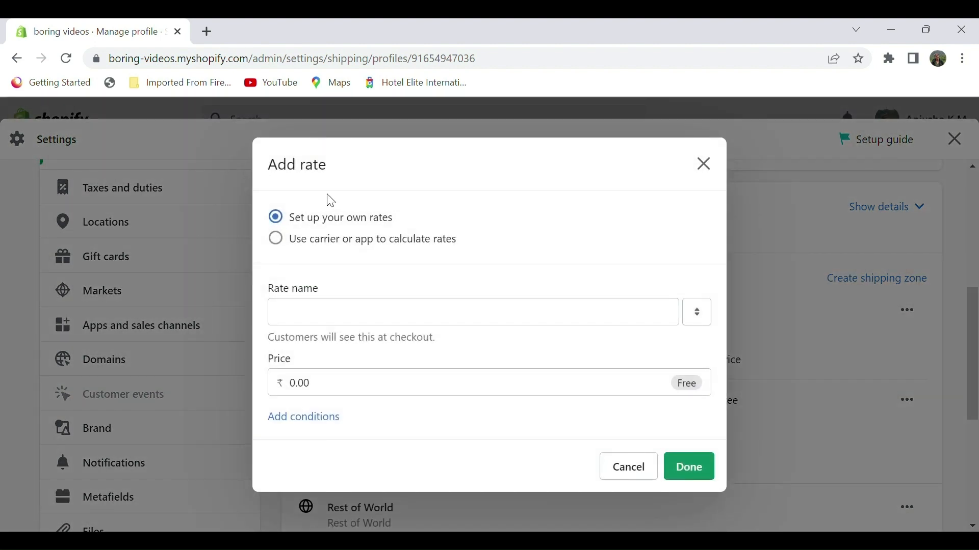
click(317, 313)
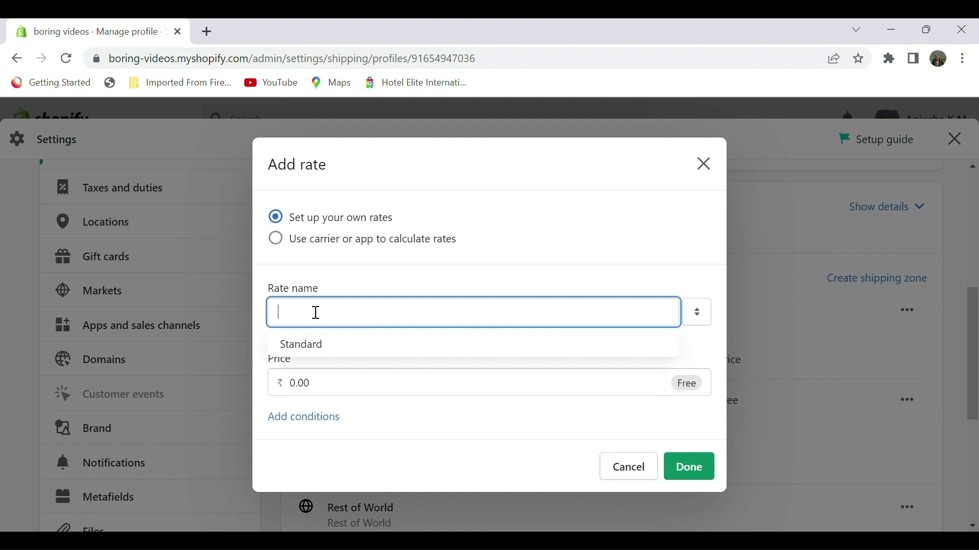
text(Free s)
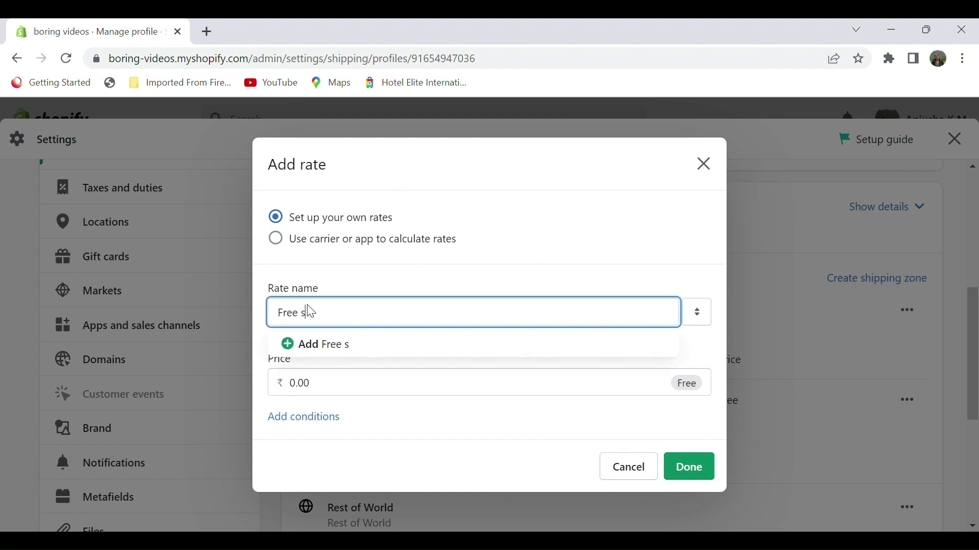
text(hipping)
click(350, 352)
click(365, 388)
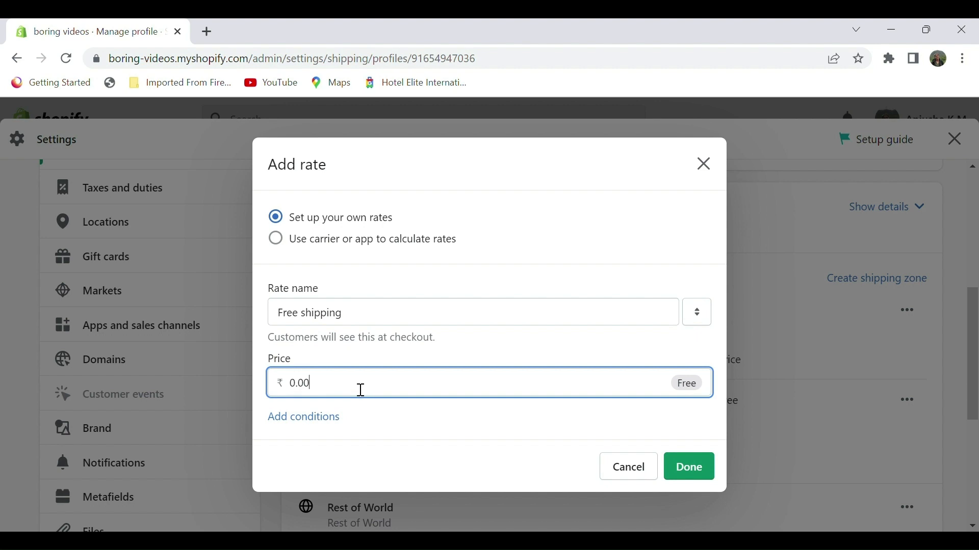
- Add an order-price condition to the free shipping rate, with minimum ₹200 and maximum ₹2000, and finish the rate
click(338, 420)
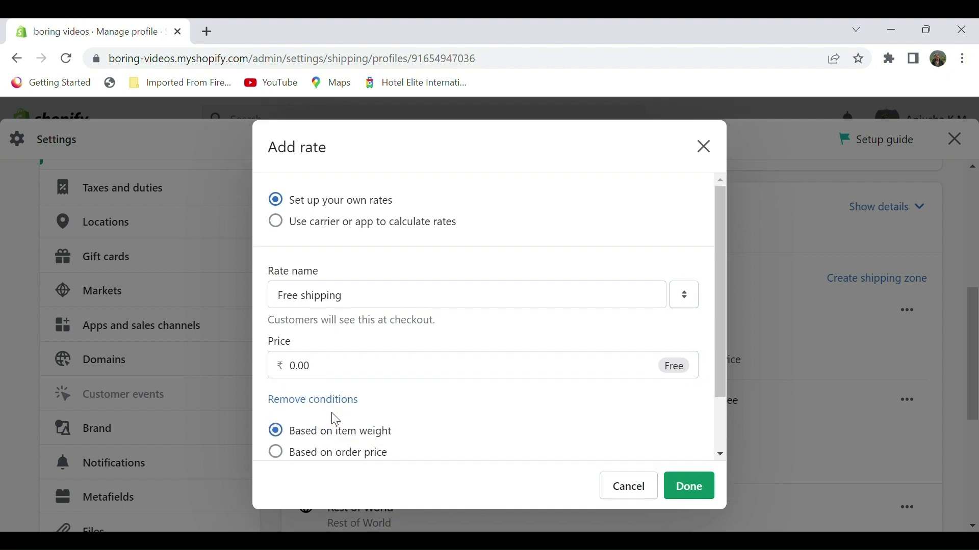
scroll(336, 419, down, 2)
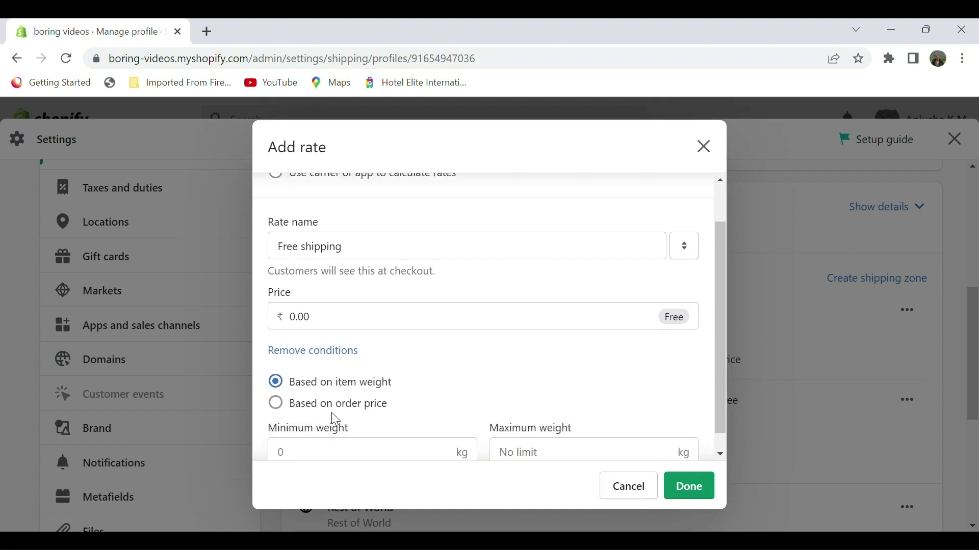
scroll(336, 420, down, 1)
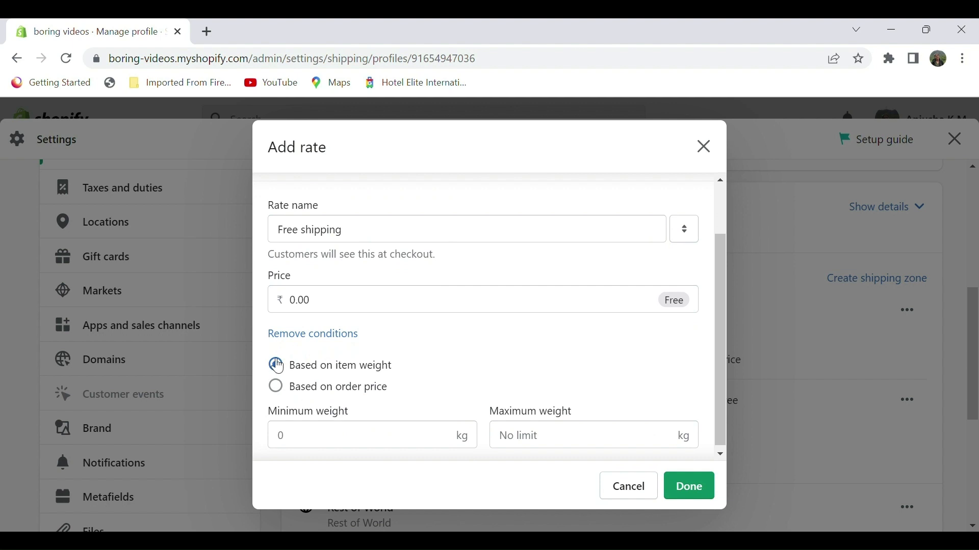
click(276, 388)
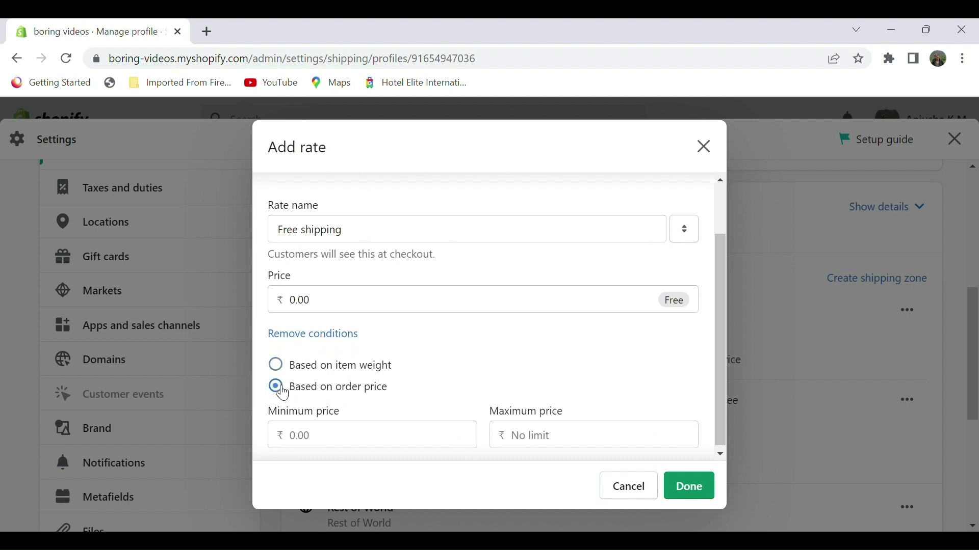
click(374, 446)
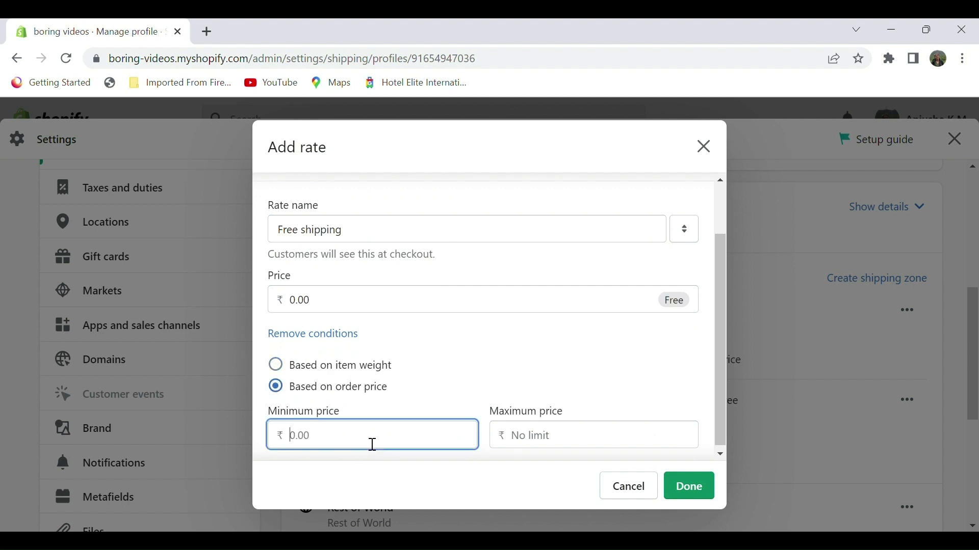
text(200)
click(573, 451)
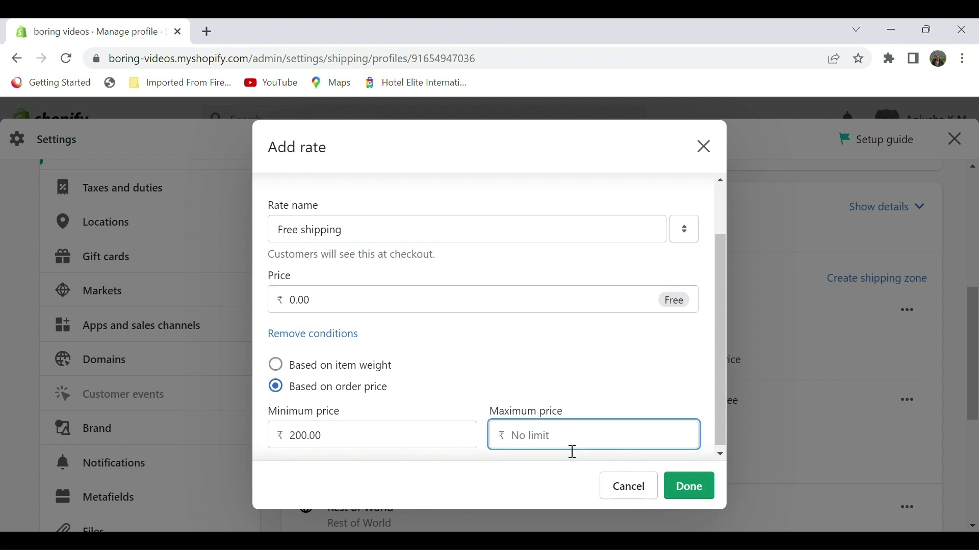
text(2000)
click(712, 488)
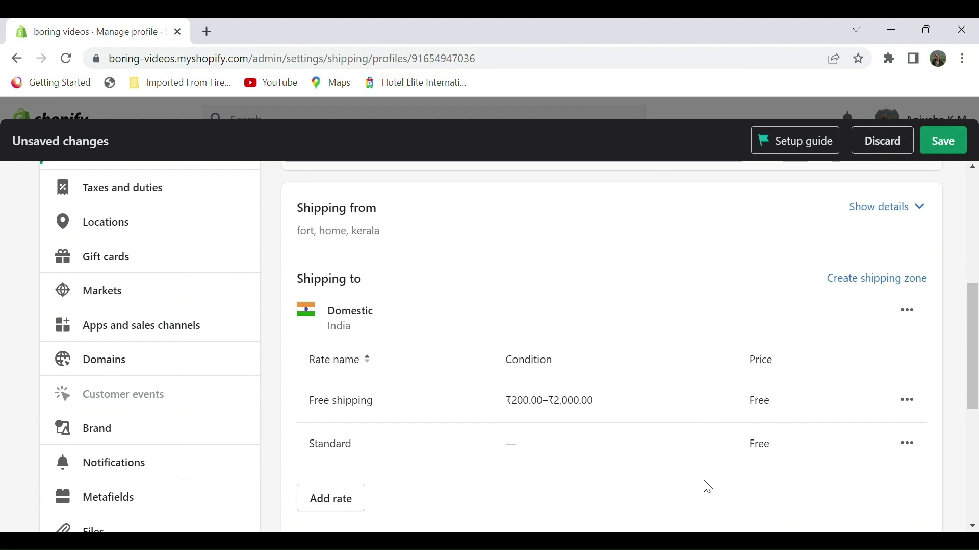
- Start another rate in the domestic zone, named "general", with a price of ₹40
scroll(372, 323, down, 1)
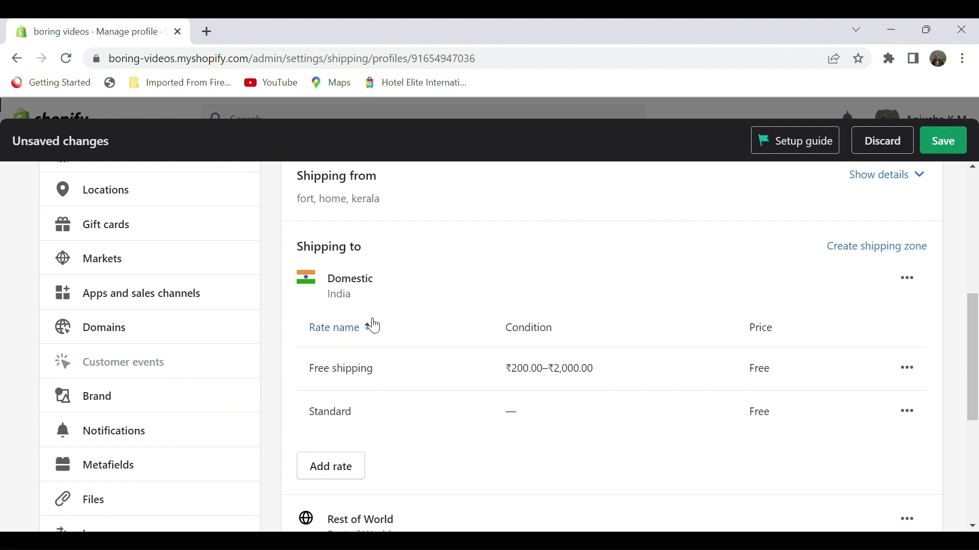
click(320, 468)
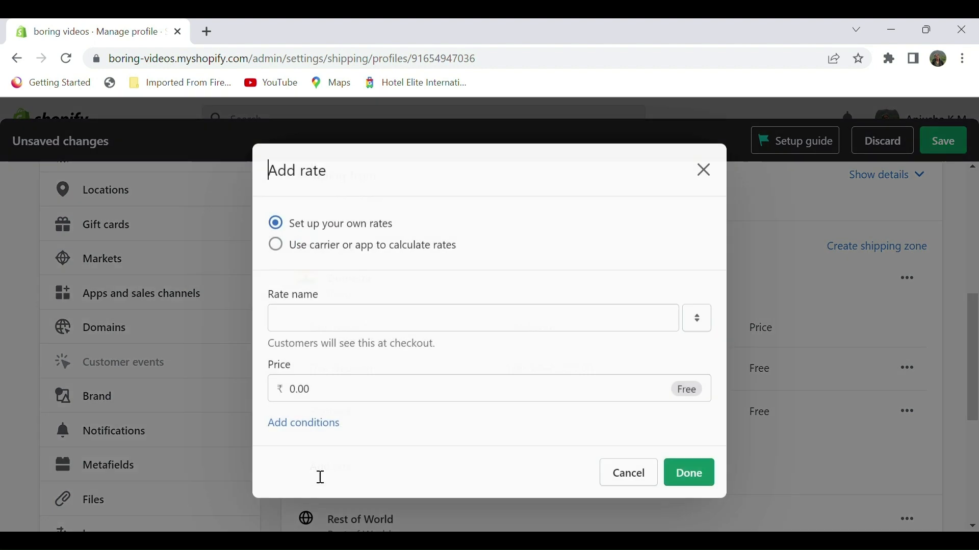
click(326, 321)
text(genera)
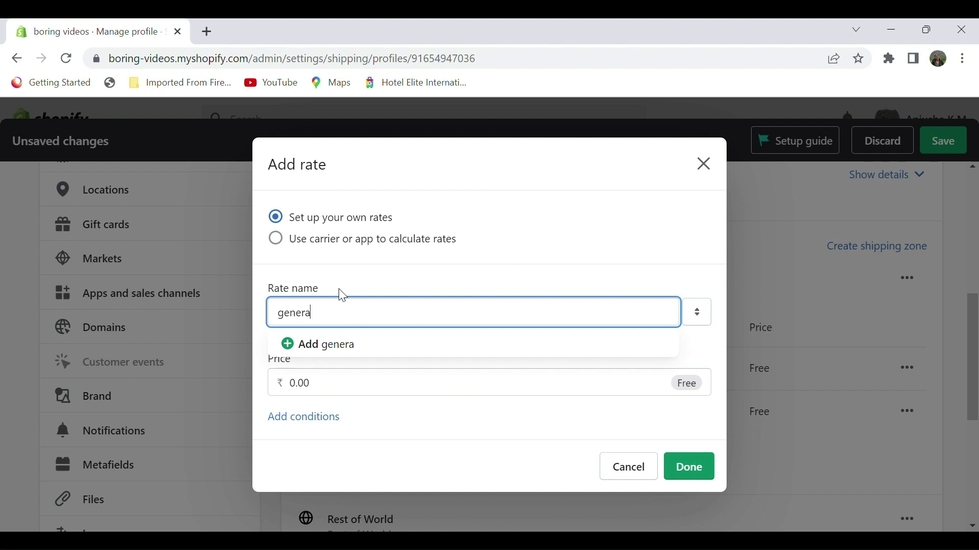
text(l)
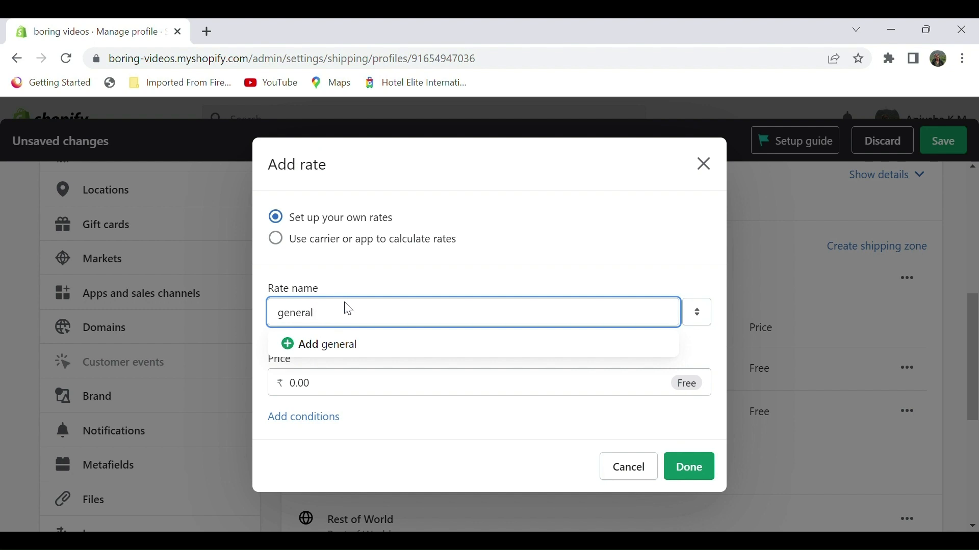
click(359, 363)
click(343, 384)
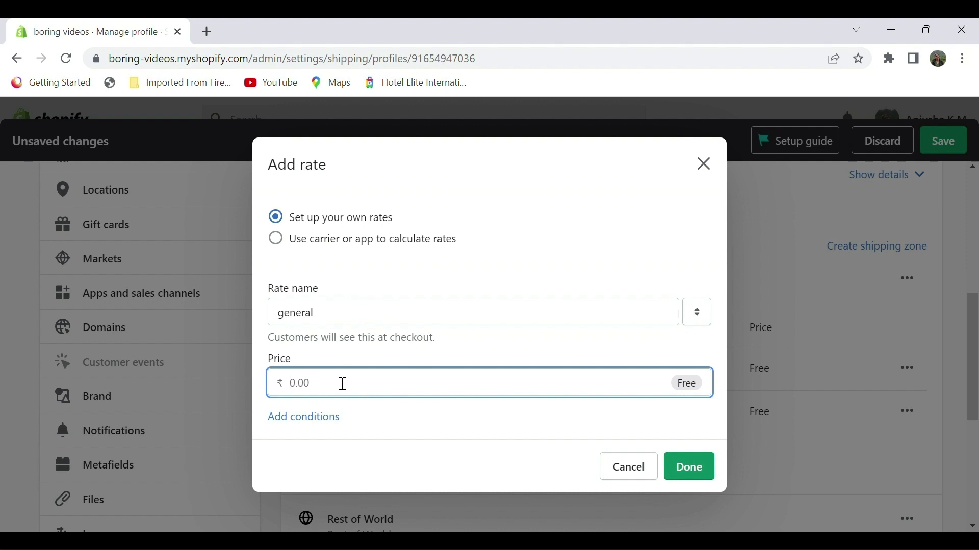
text(4-)
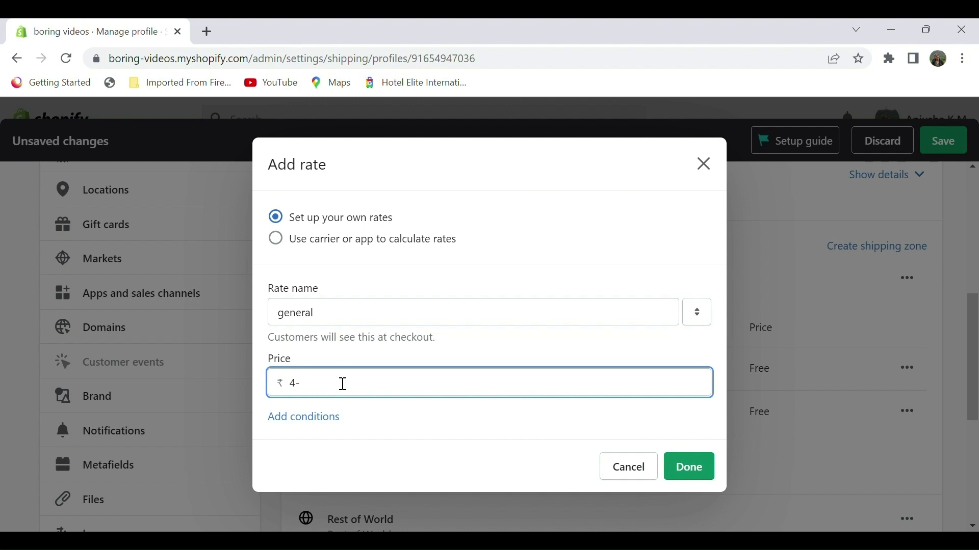
key(BackSpace)
text(0)
- Limit the general rate to order prices from ₹200 to ₹2000, finish it and save the shipping profile
click(310, 427)
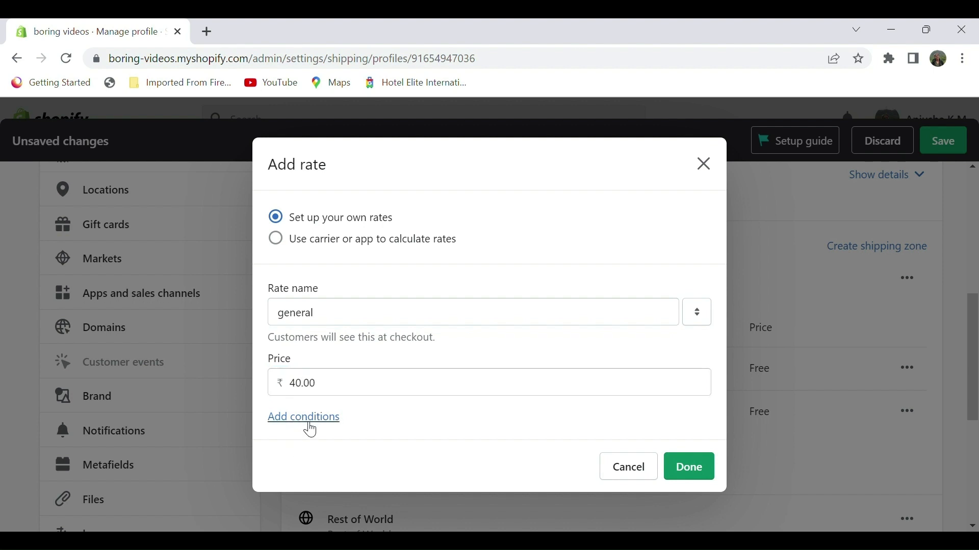
click(310, 426)
scroll(308, 393, down, 2)
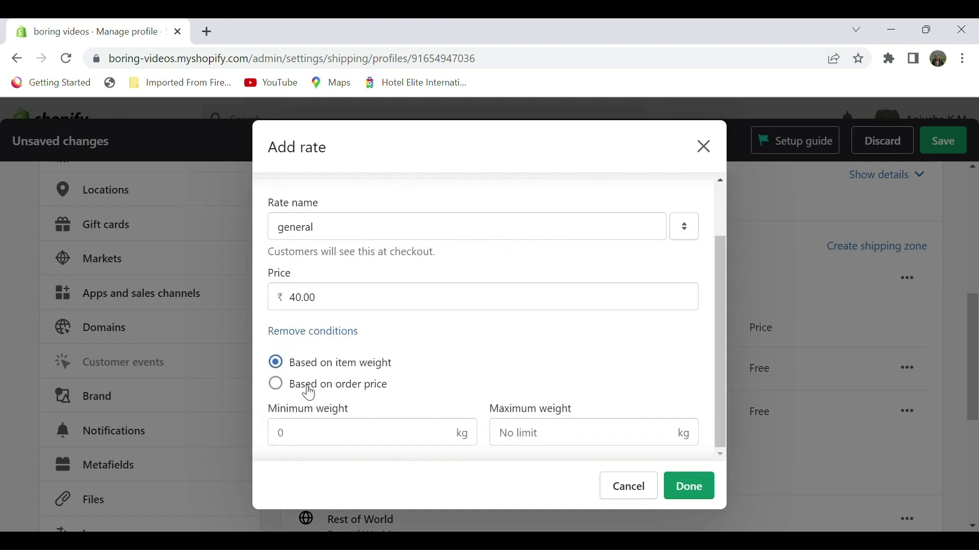
click(282, 383)
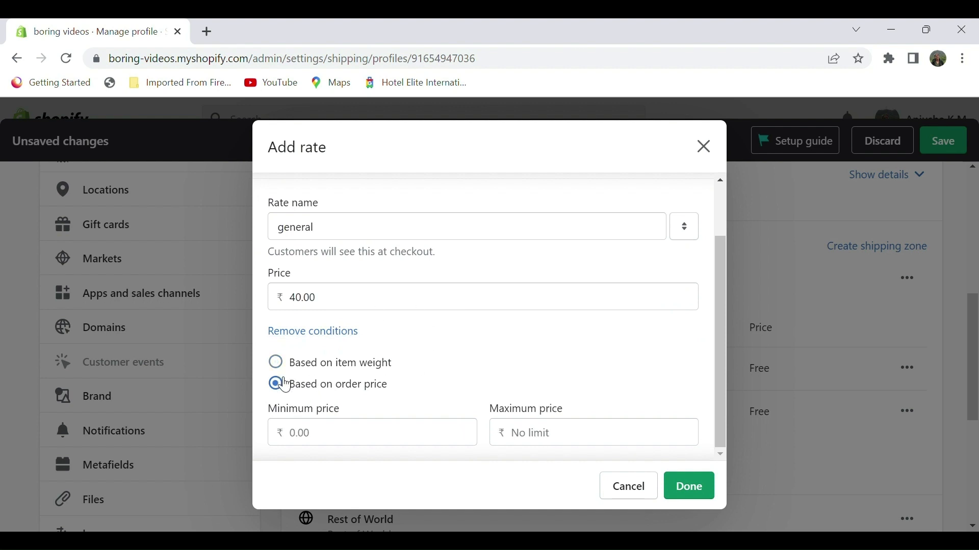
click(324, 446)
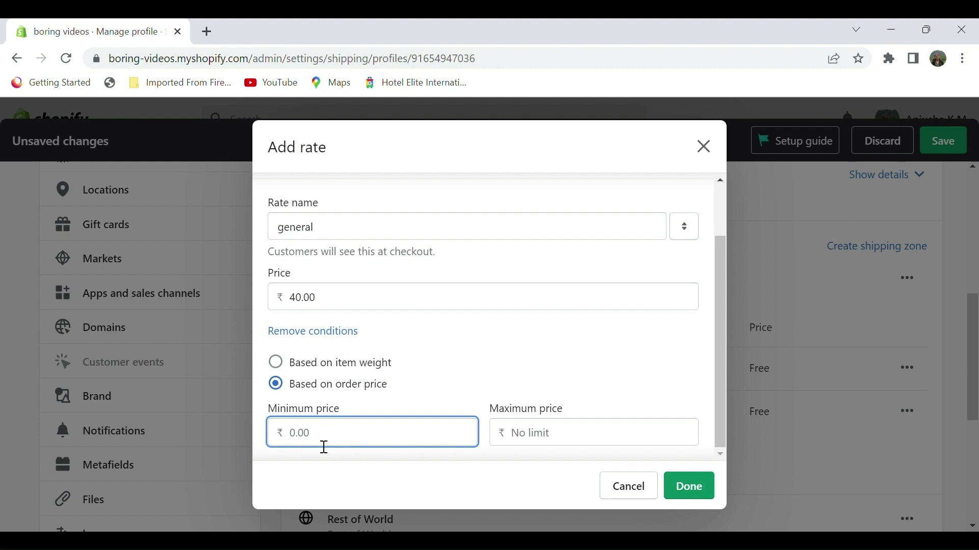
text(200)
click(498, 431)
text(200)
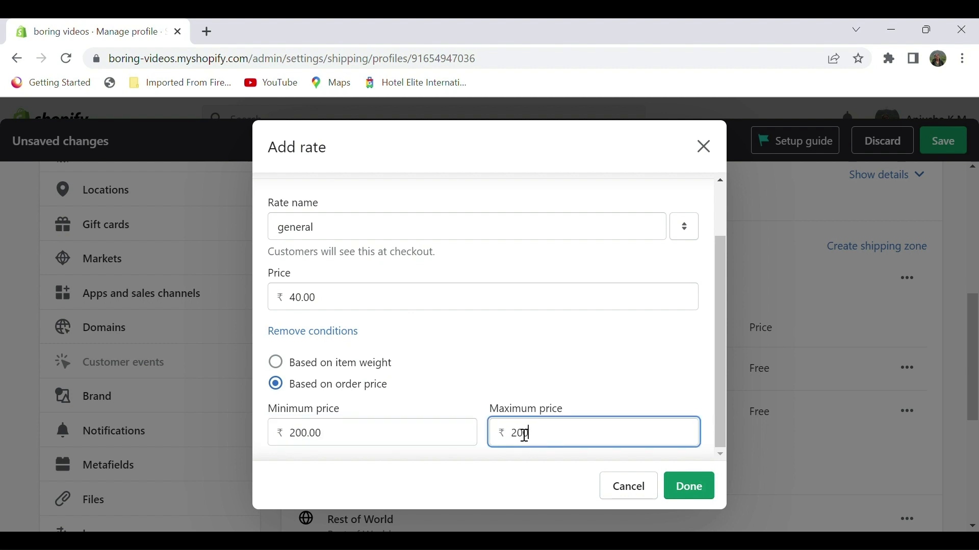
text(0)
click(686, 493)
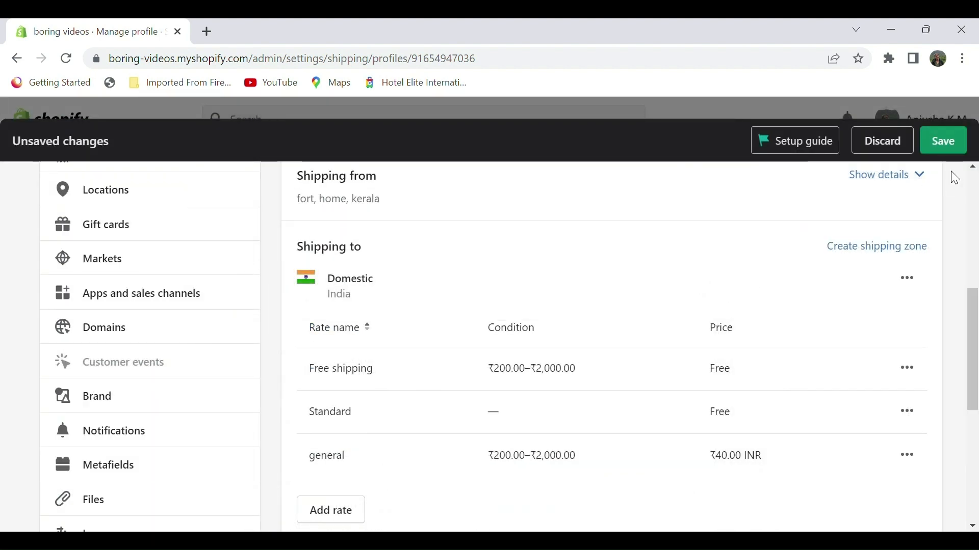
click(948, 153)
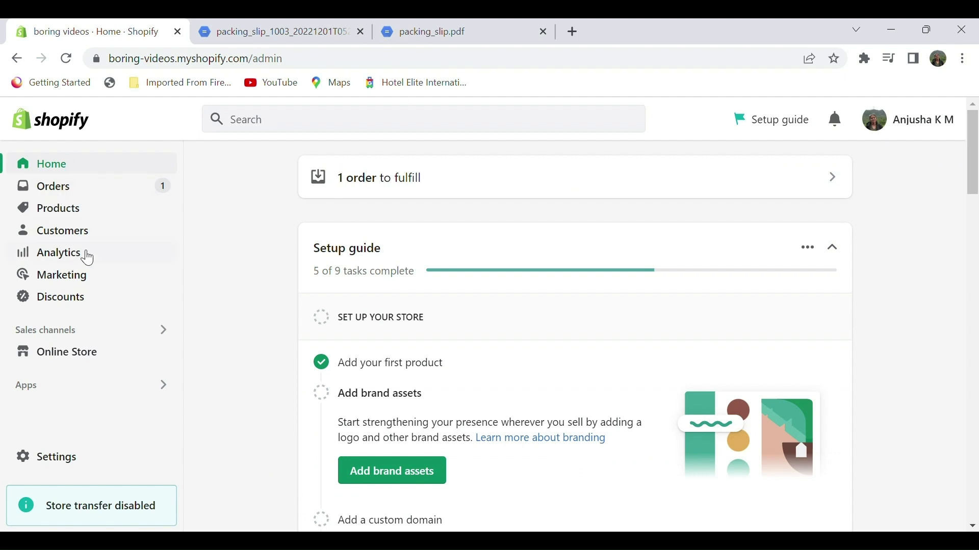
- Open a blank new customer form and review its overview, contact, marketing consent and address fields
click(101, 239)
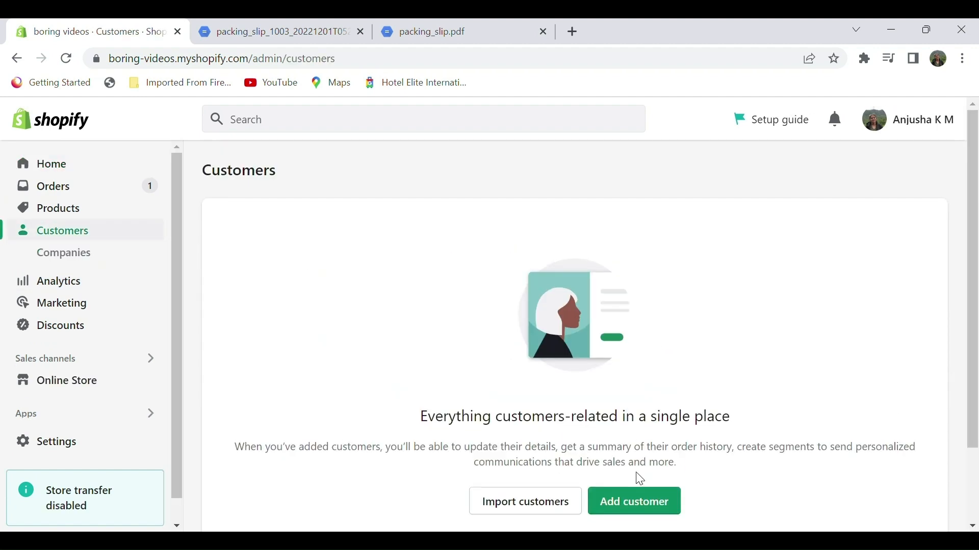
click(649, 506)
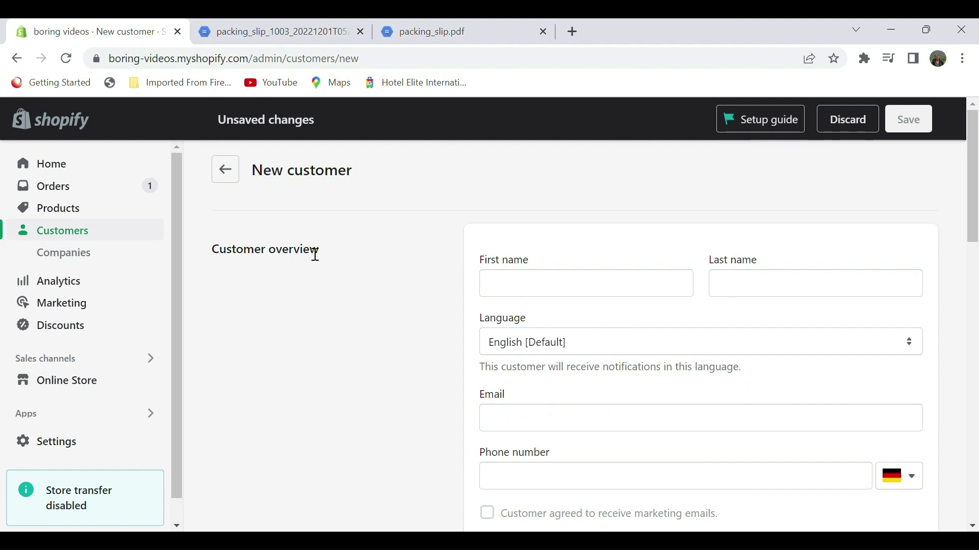
click(544, 284)
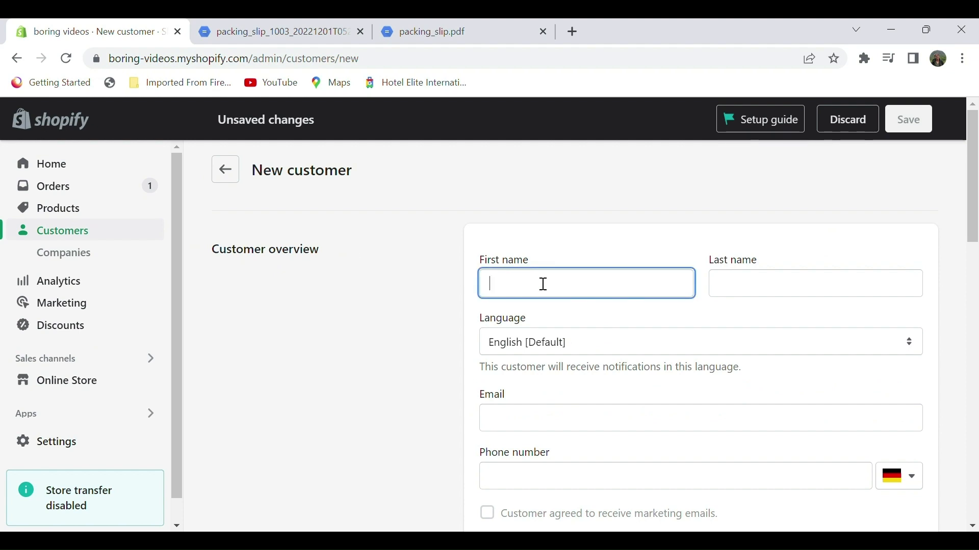
scroll(543, 284, down, 5)
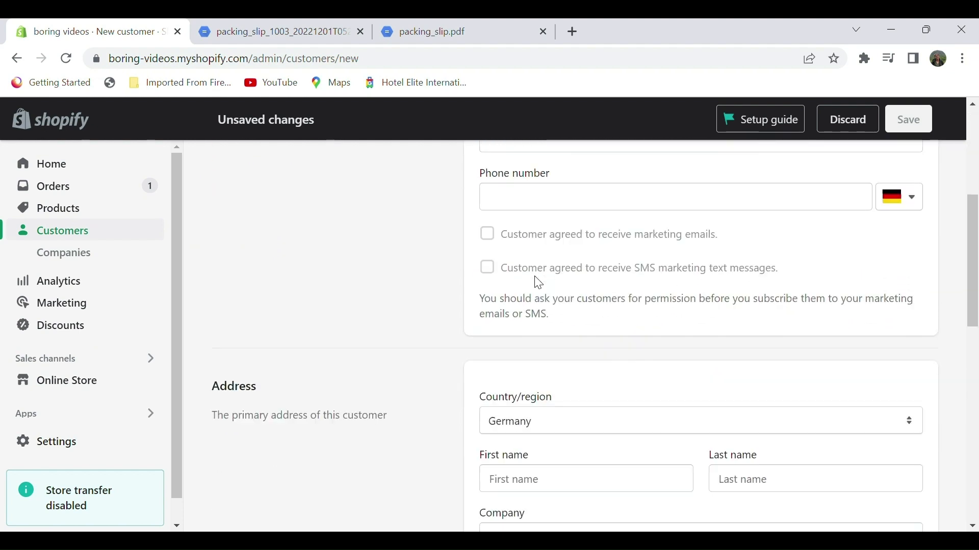
scroll(582, 382, up, 2)
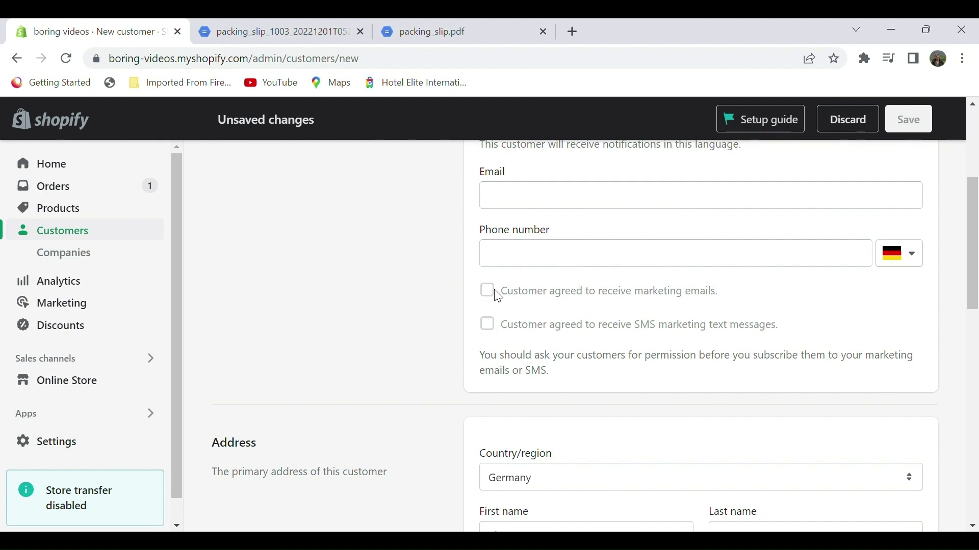
scroll(759, 179, up, 5)
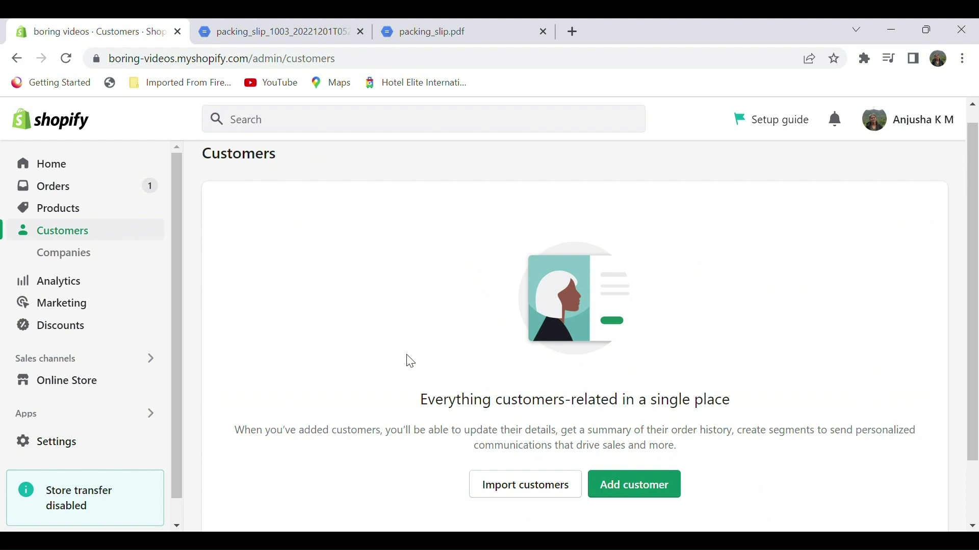
- Download the sample CSV for importing customers, then cancel the import and dismiss the download notice
click(521, 489)
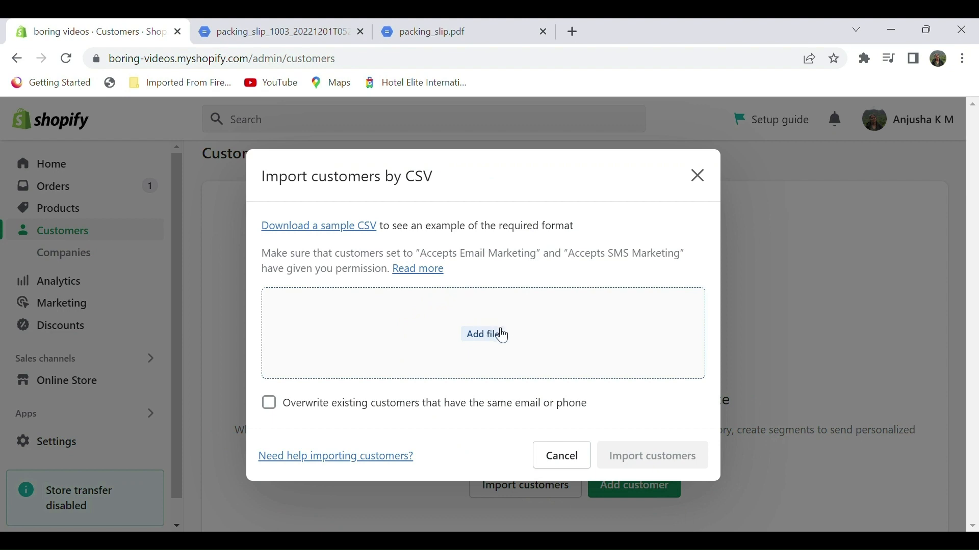
click(328, 234)
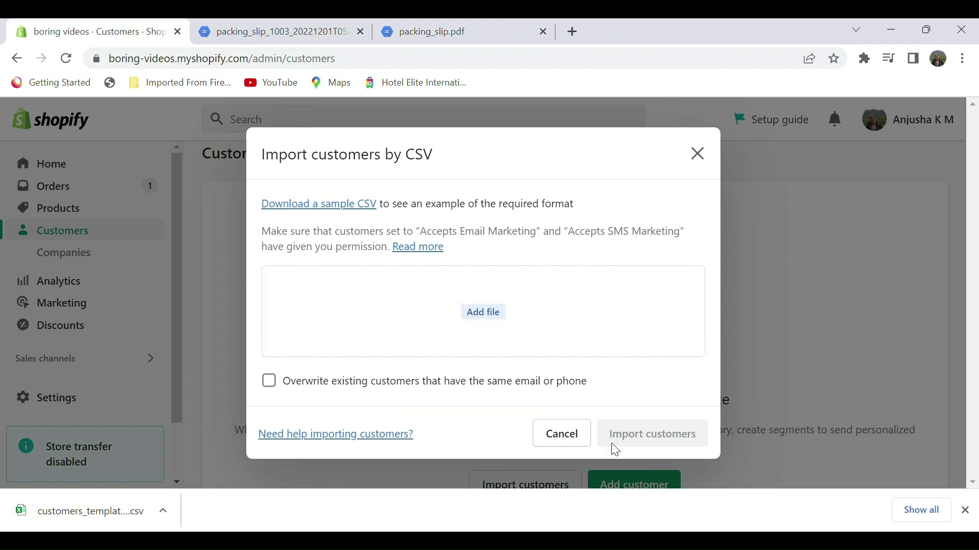
click(594, 448)
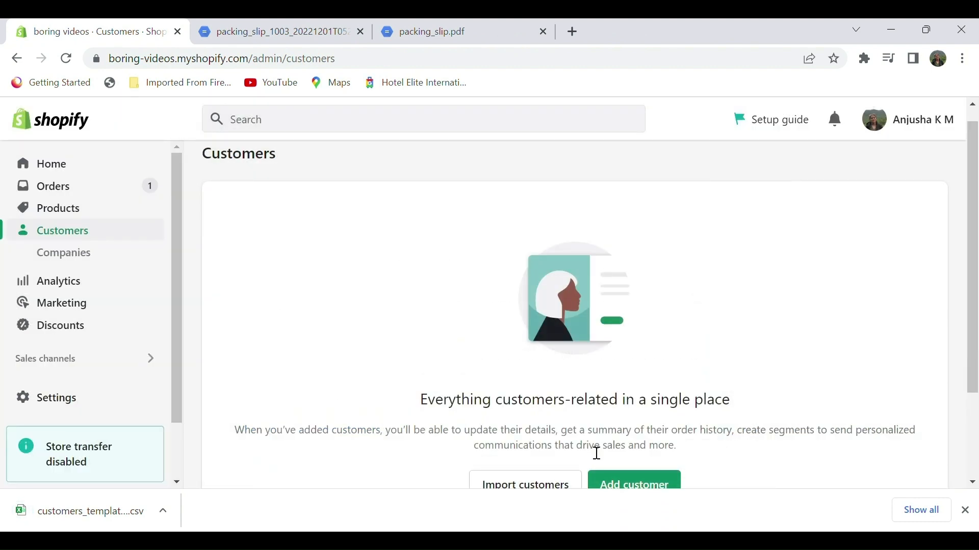
click(965, 510)
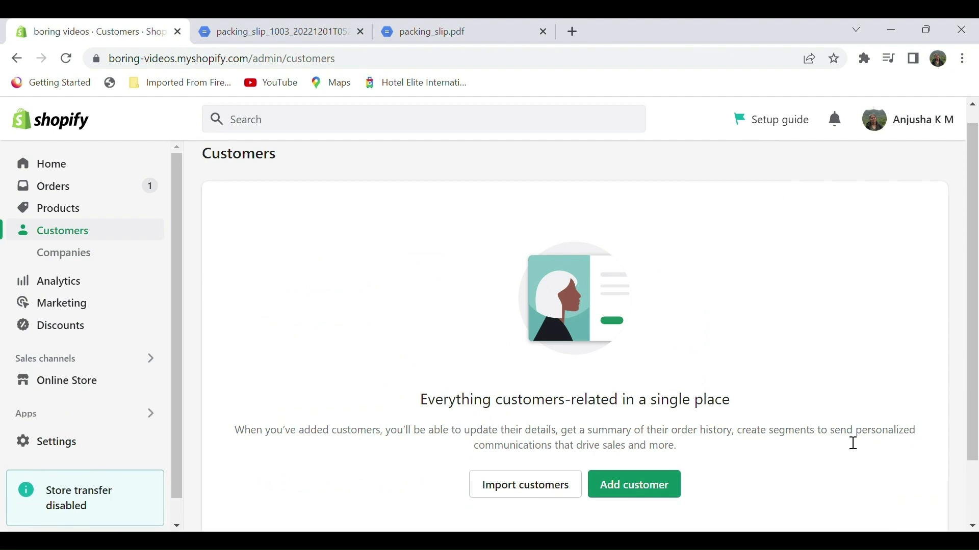
- Reload the customer list and open the listed customer's record to review the order, contact, address and tax details
click(76, 162)
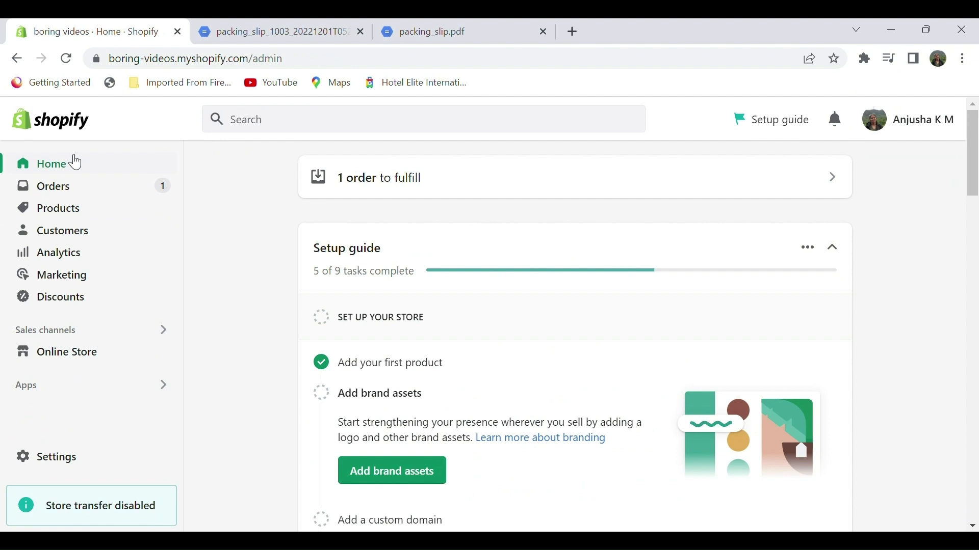
click(94, 230)
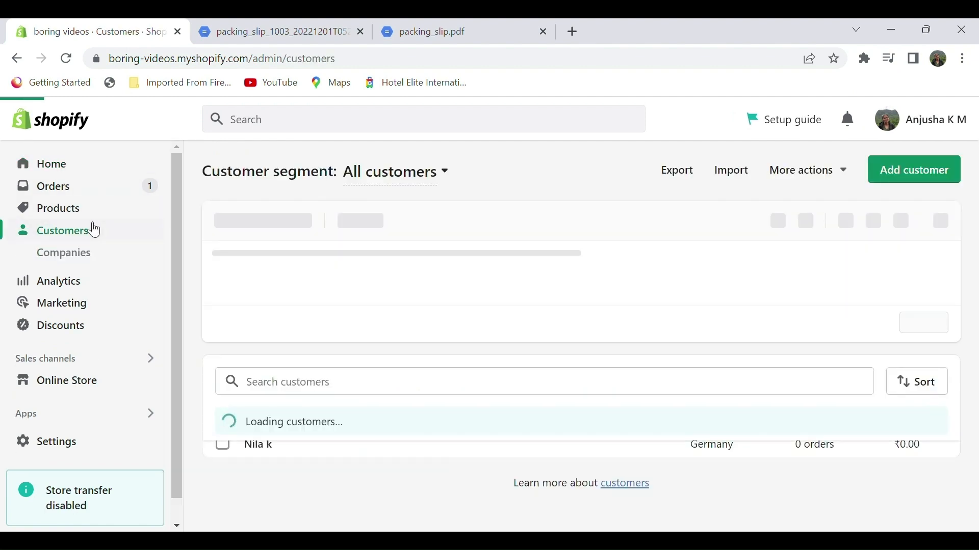
click(299, 444)
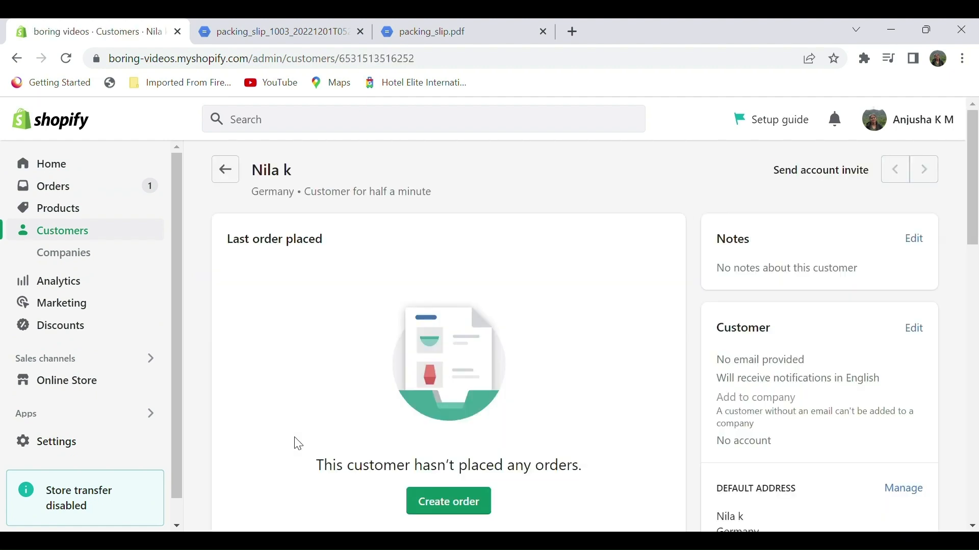
scroll(690, 479, down, 1)
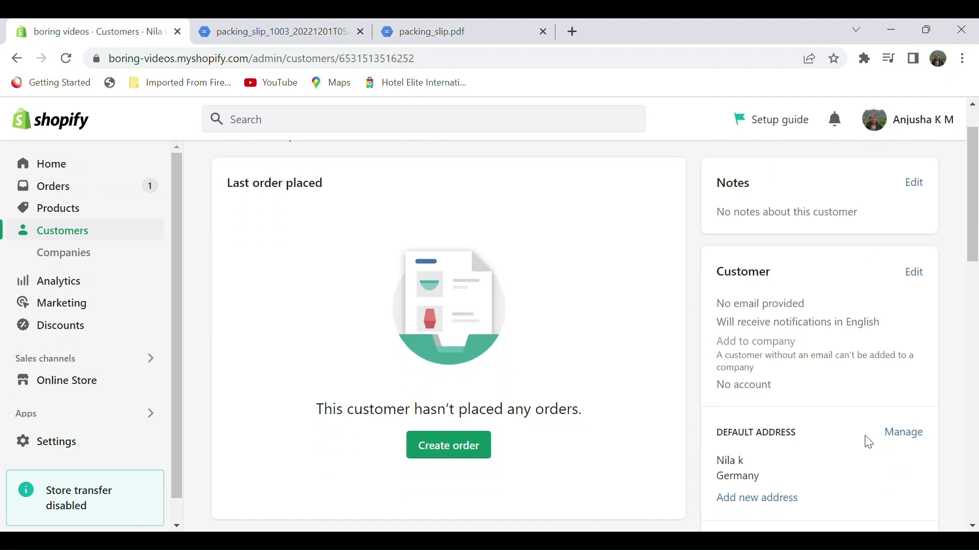
scroll(869, 443, up, 1)
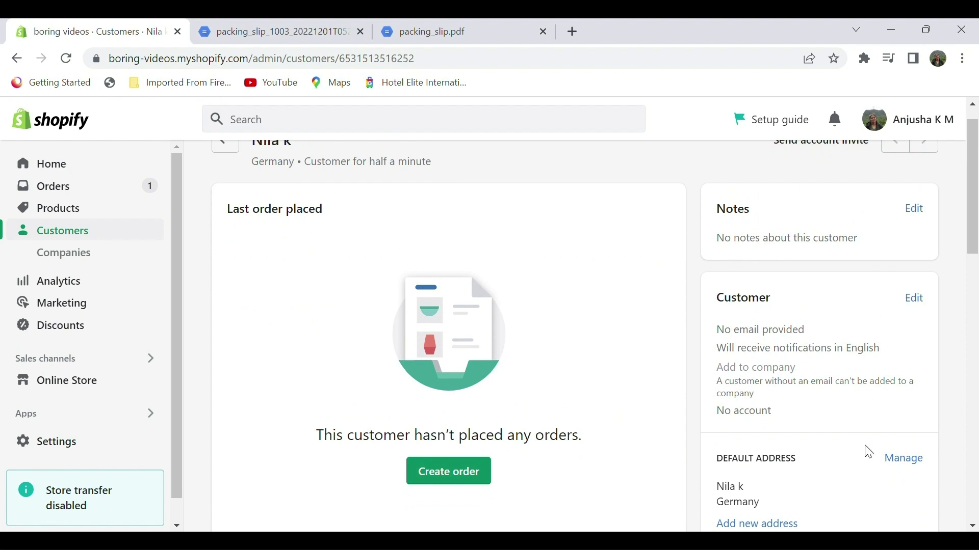
scroll(869, 454, down, 2)
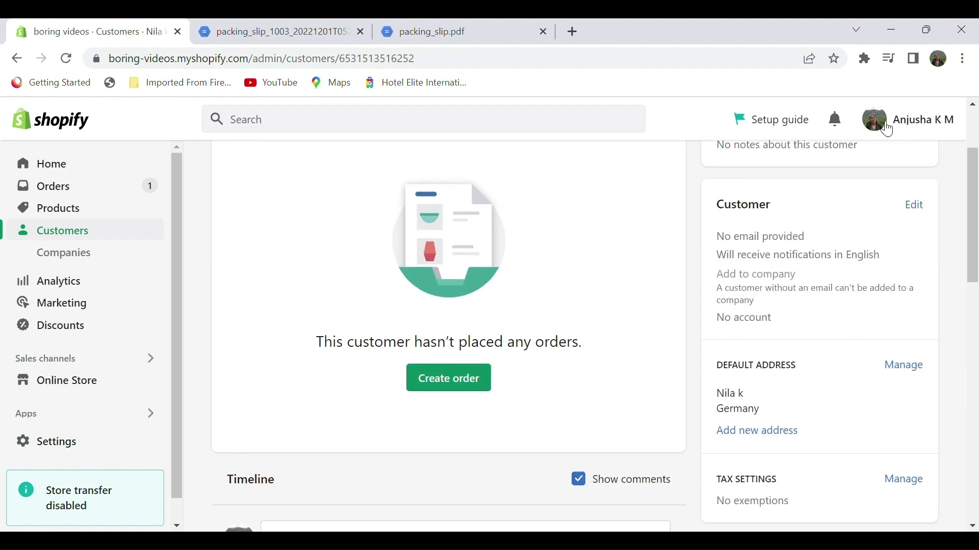
- Create an amount-off-products discount that uses the discount code "off40"
click(78, 169)
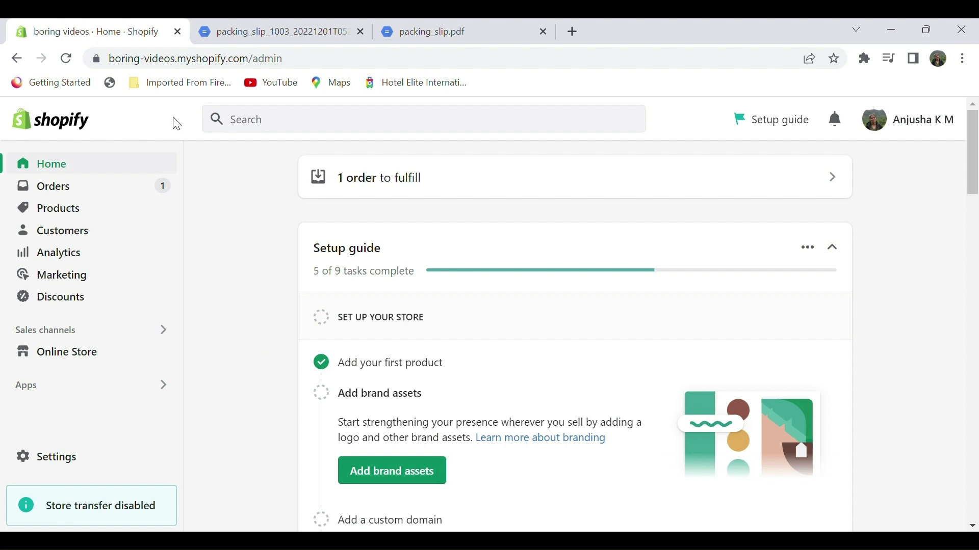
click(70, 306)
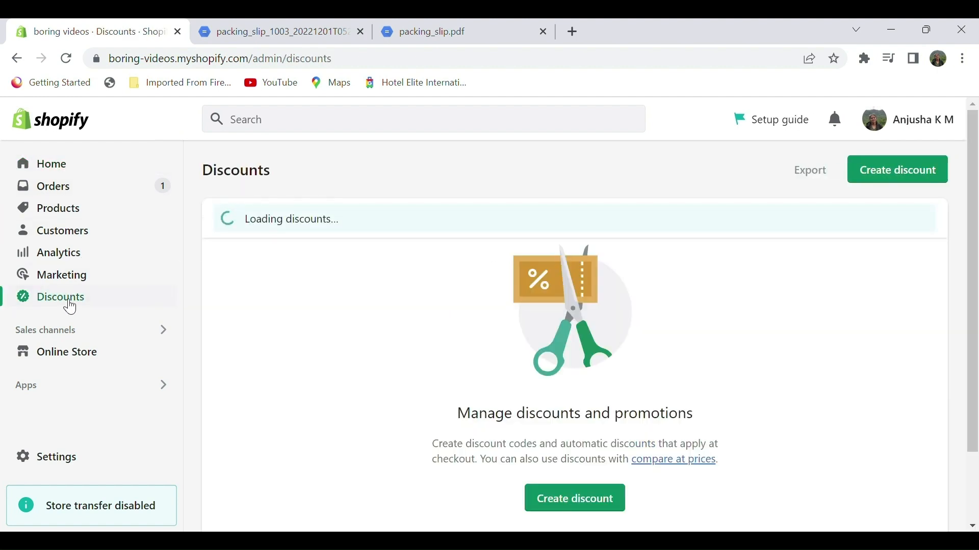
click(578, 502)
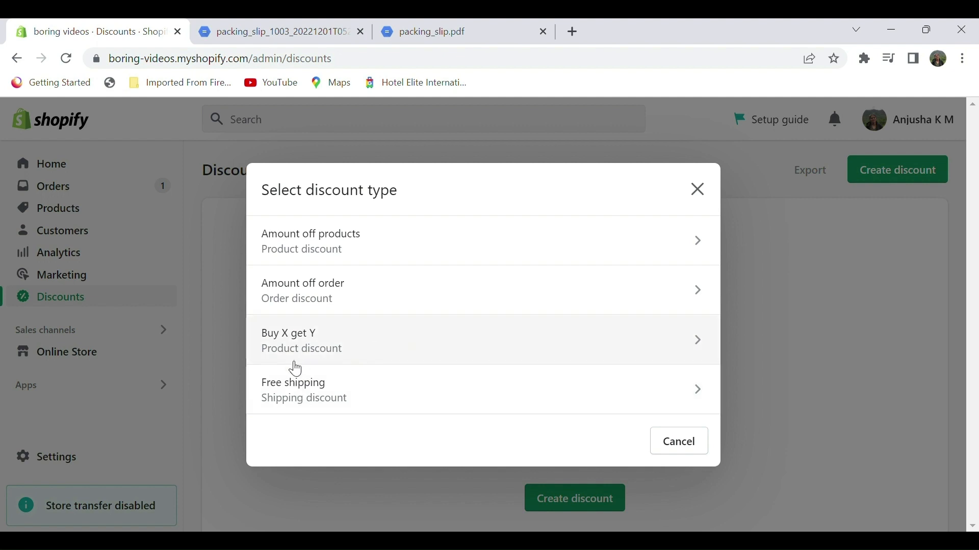
click(427, 247)
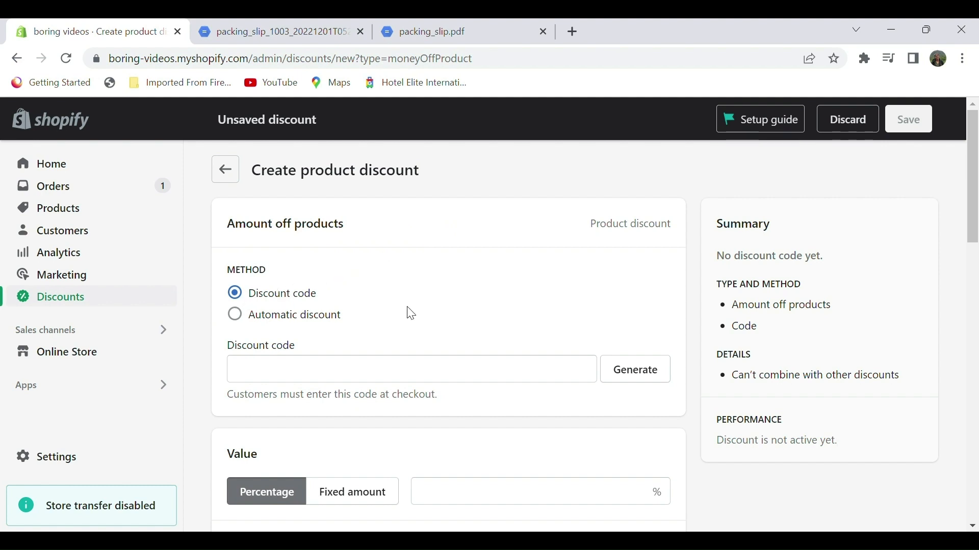
click(497, 368)
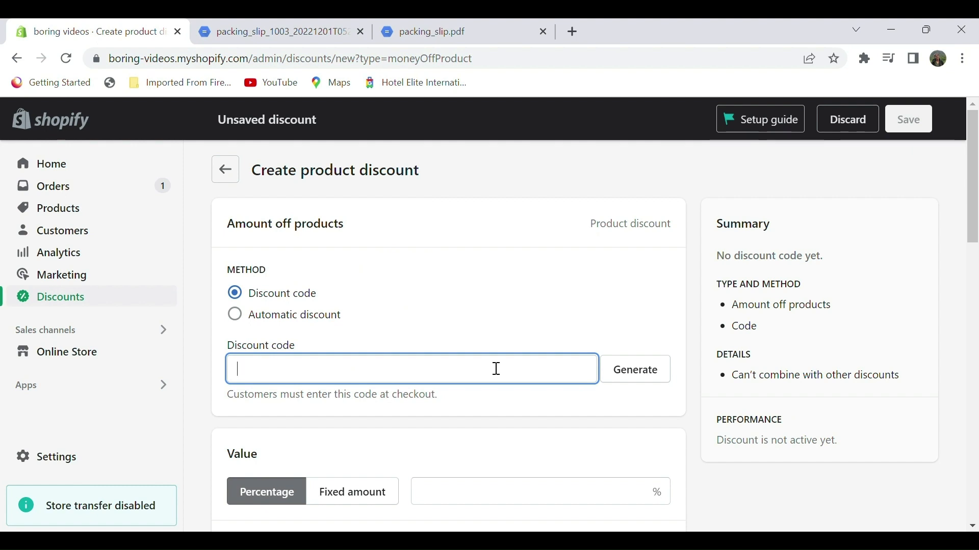
text(off)
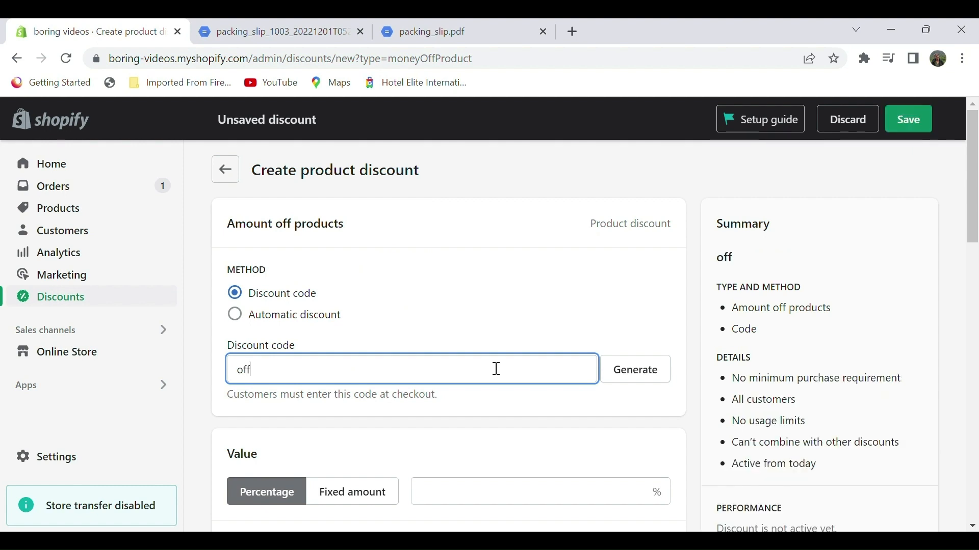
text(40)
- Set the off40 discount's value to a fixed amount of ₹50
scroll(310, 448, down, 1)
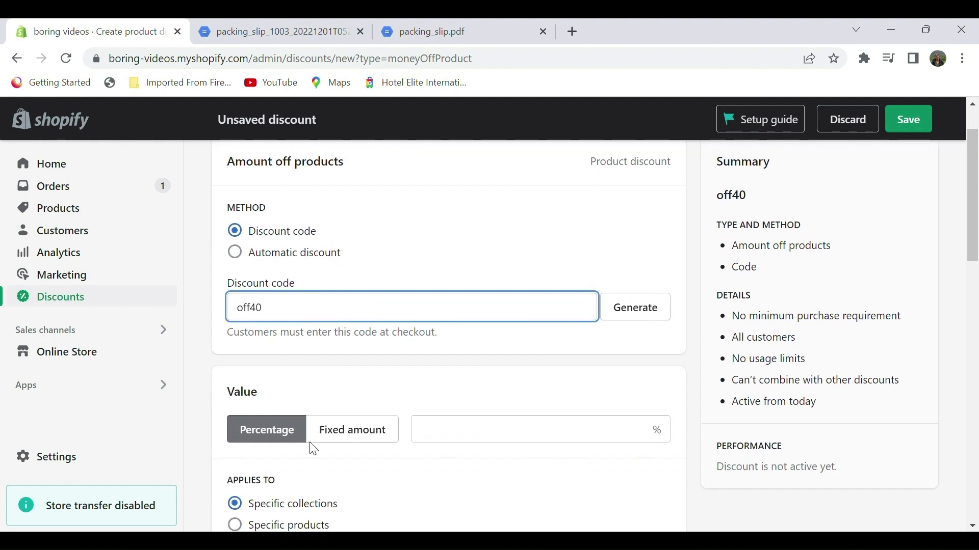
scroll(316, 449, down, 1)
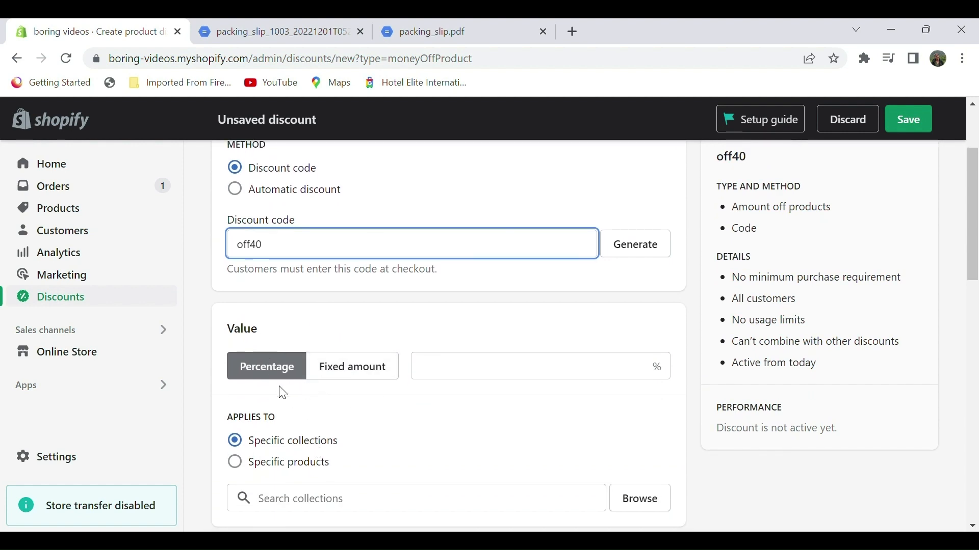
click(376, 362)
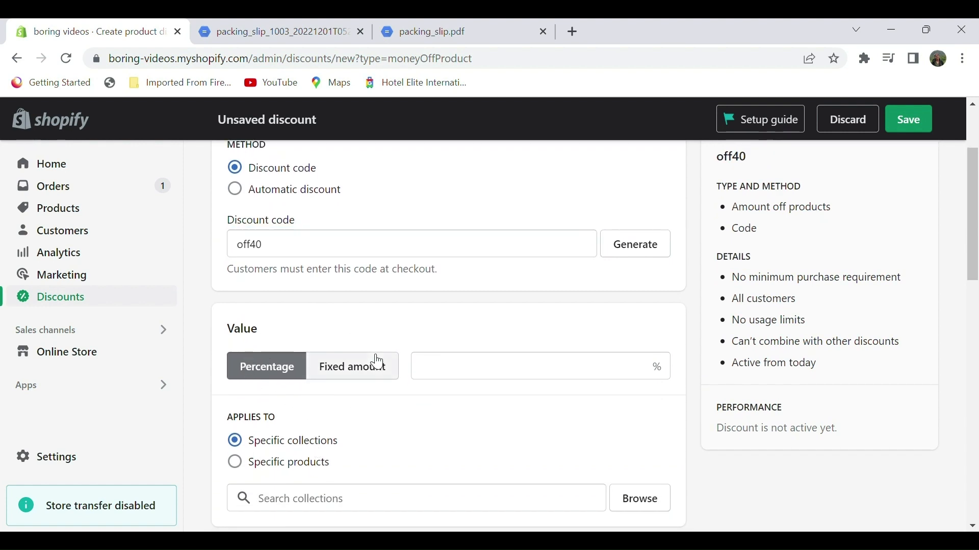
click(486, 366)
text(50)
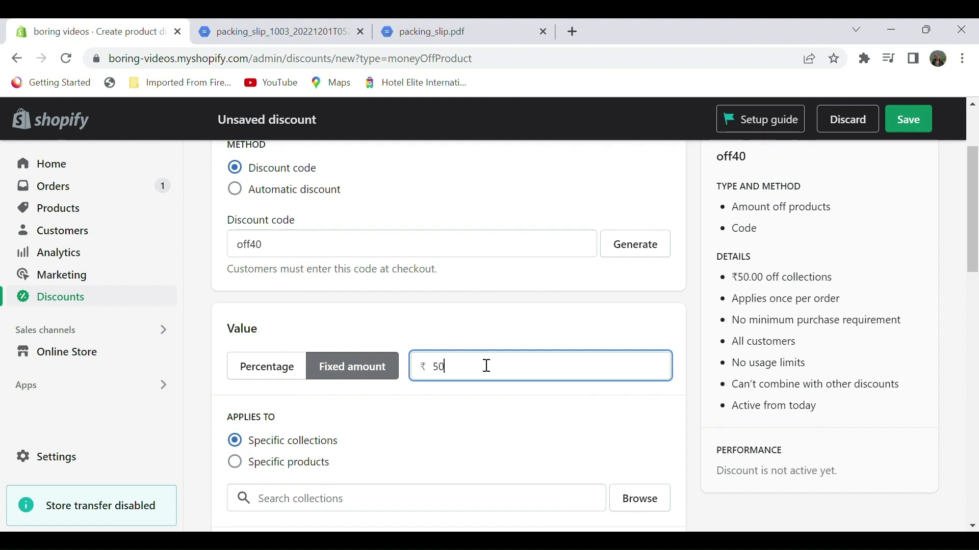
- Apply the discount to the "Deals of the day" collection
scroll(367, 467, down, 2)
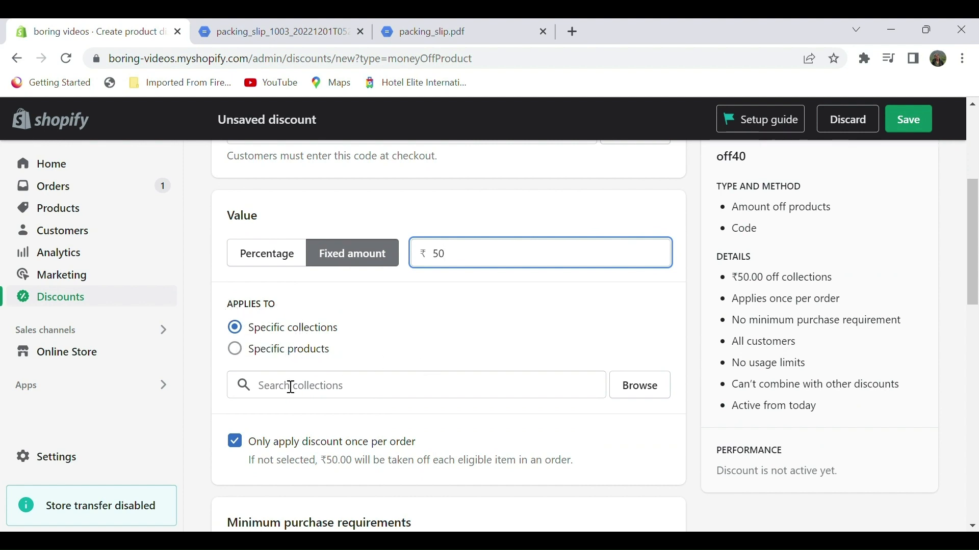
click(662, 400)
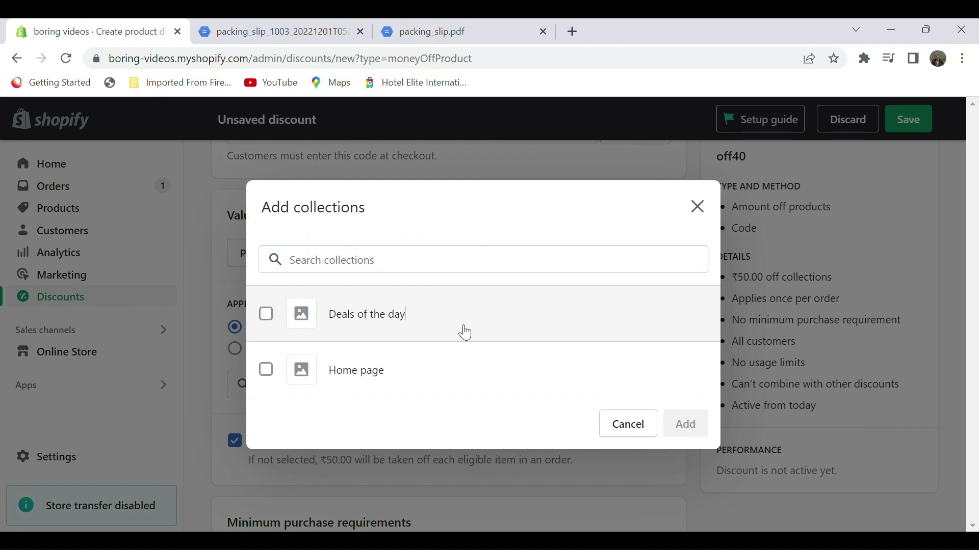
click(464, 331)
click(686, 424)
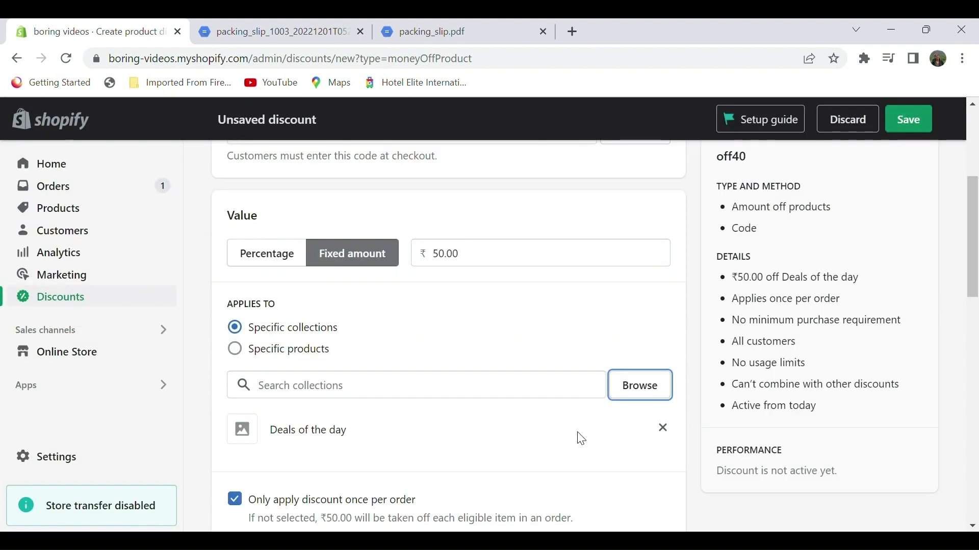
- Require a minimum quantity of 3 items for the discount
scroll(579, 438, down, 4)
scroll(581, 439, down, 3)
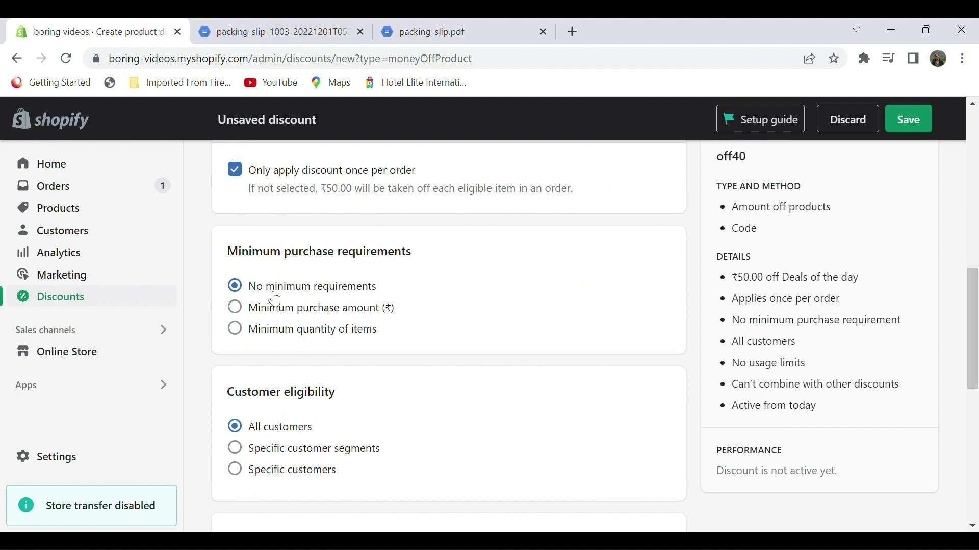
click(252, 307)
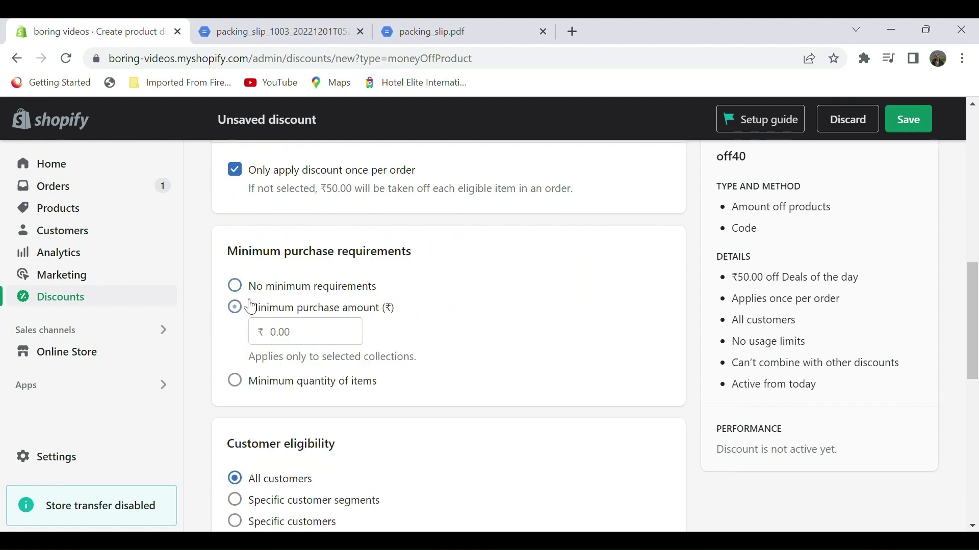
click(284, 335)
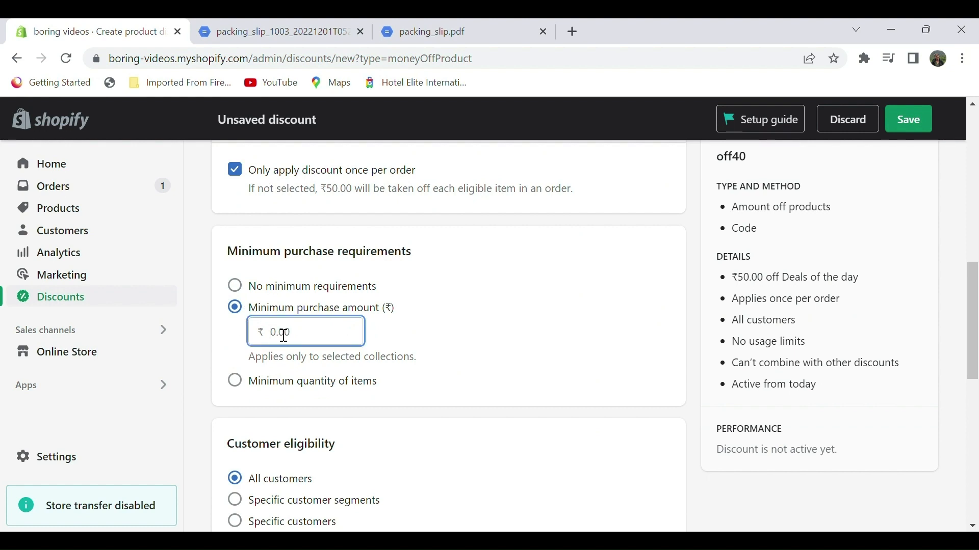
click(247, 386)
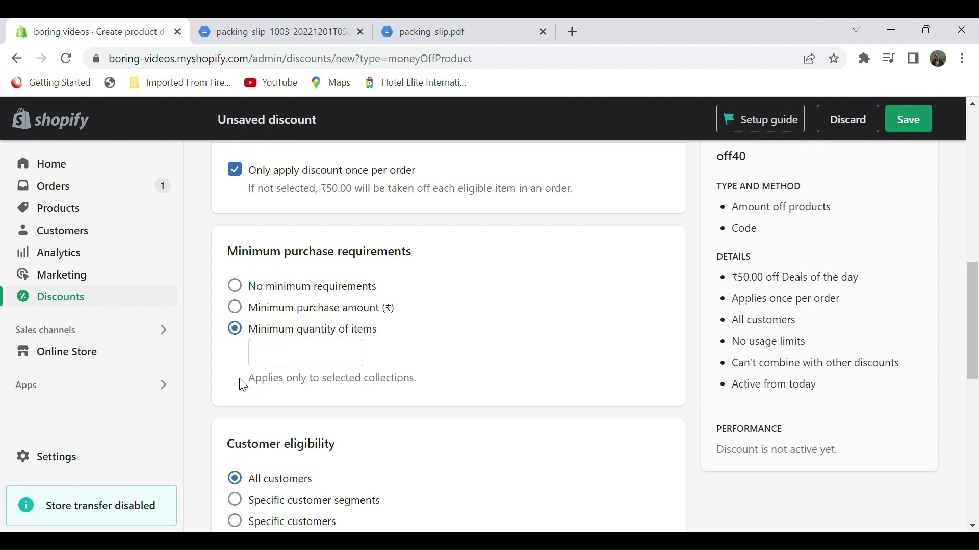
click(329, 359)
text(3)
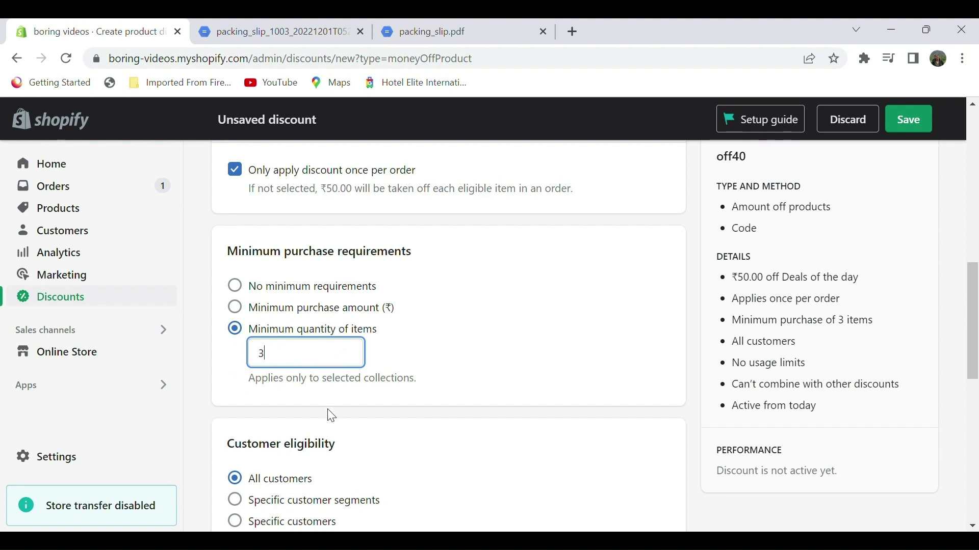
scroll(328, 415, down, 3)
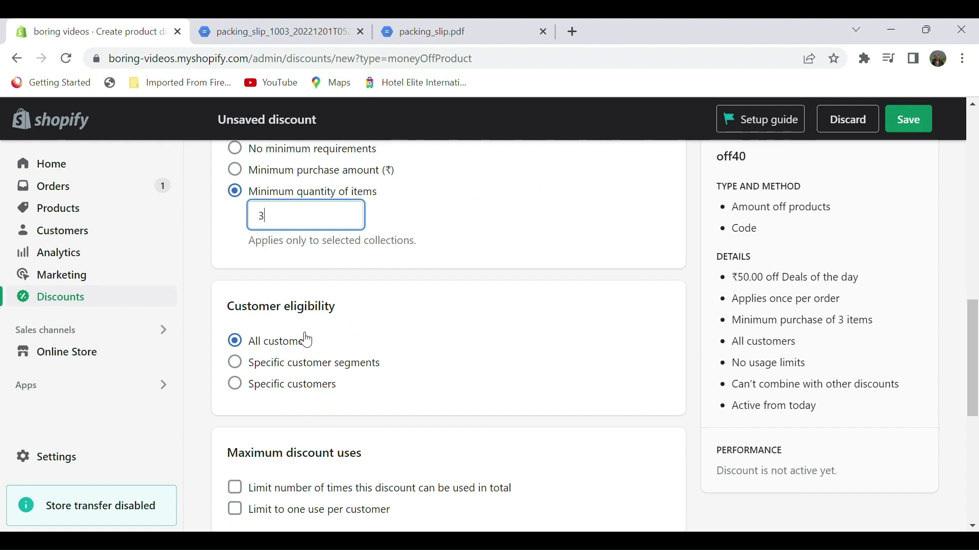
click(242, 389)
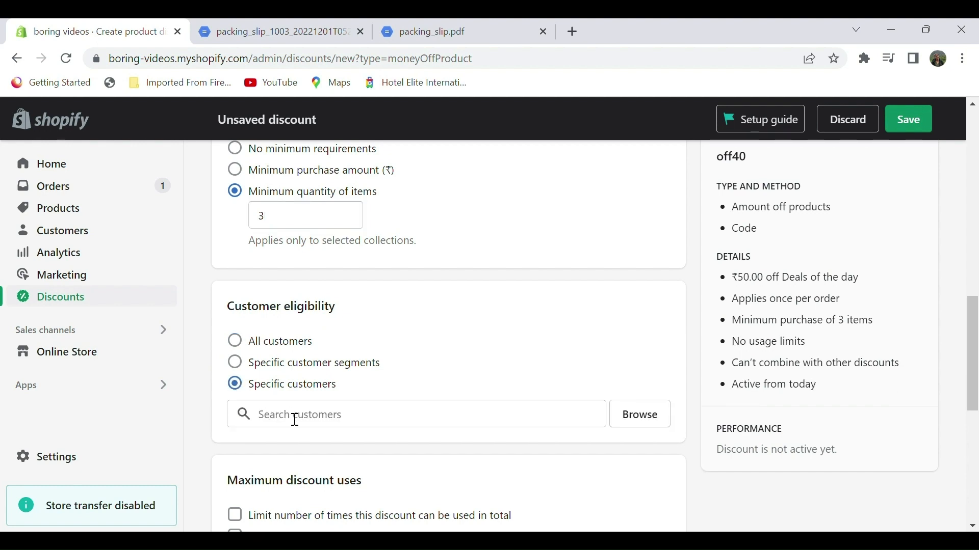
click(656, 417)
scroll(648, 441, down, 2)
click(245, 220)
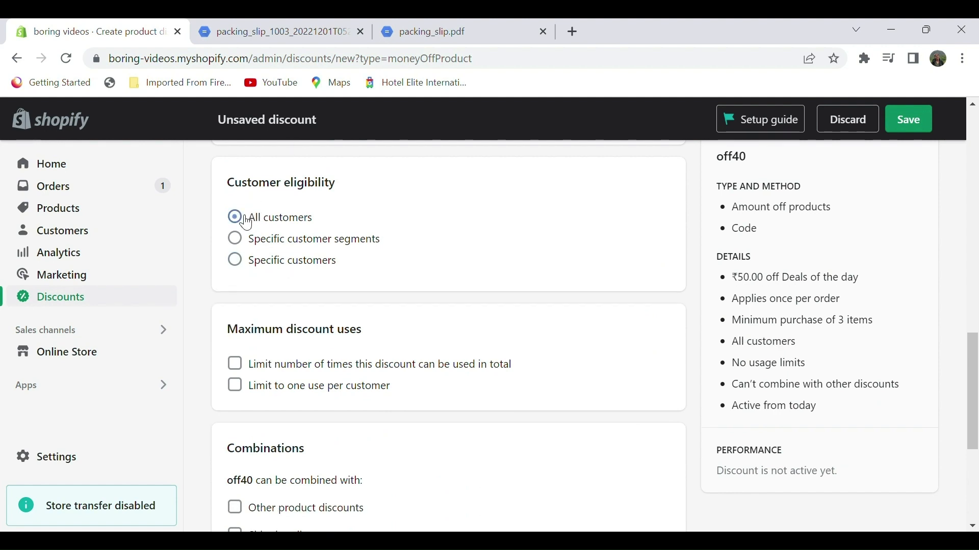
- Review the off40 discount's maximum uses, combinations and active dates and save the discount
scroll(238, 335, down, 1)
scroll(236, 350, down, 1)
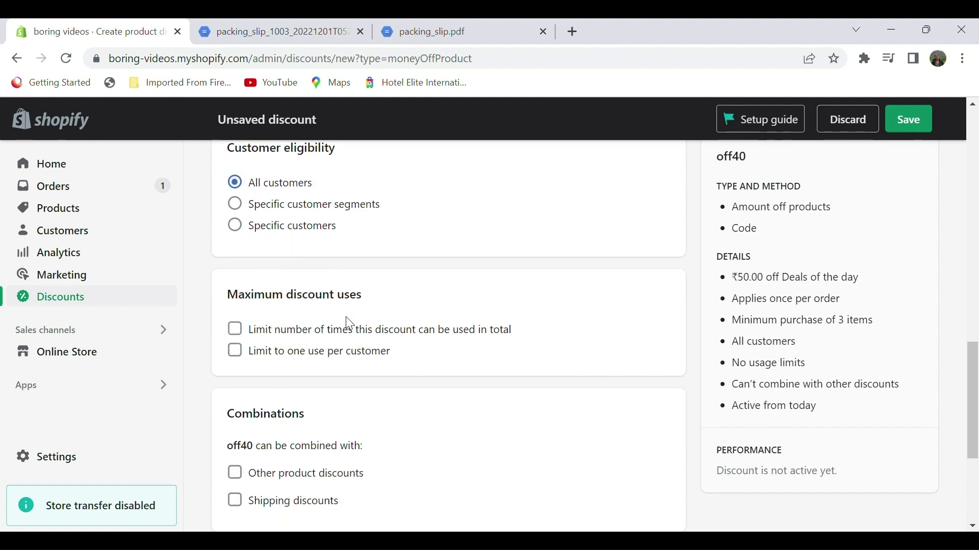
scroll(347, 324, down, 2)
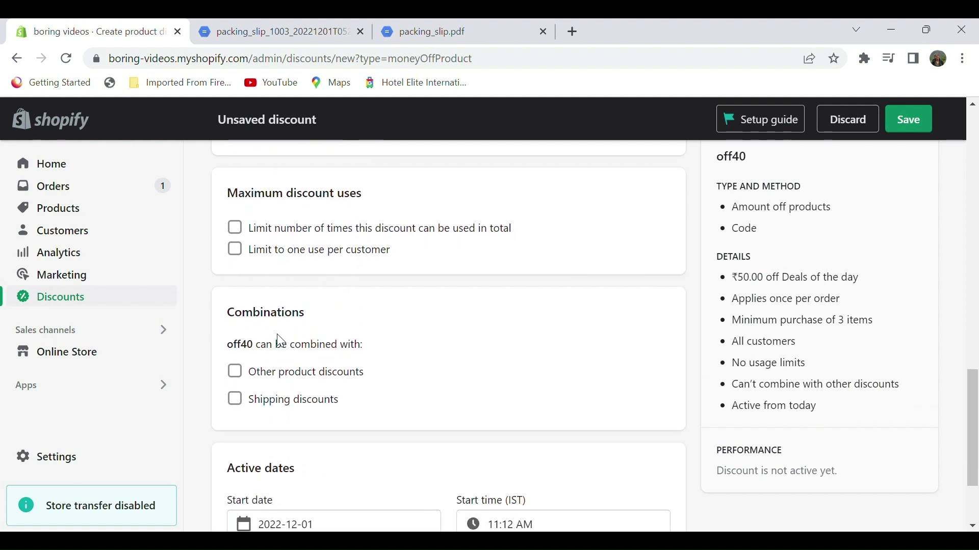
scroll(306, 394, down, 1)
scroll(305, 394, down, 2)
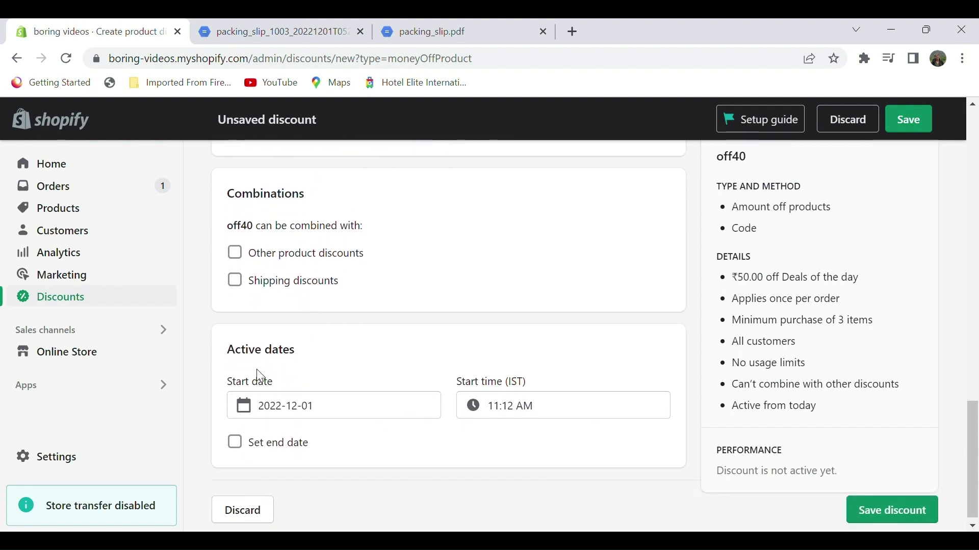
scroll(580, 462, down, 1)
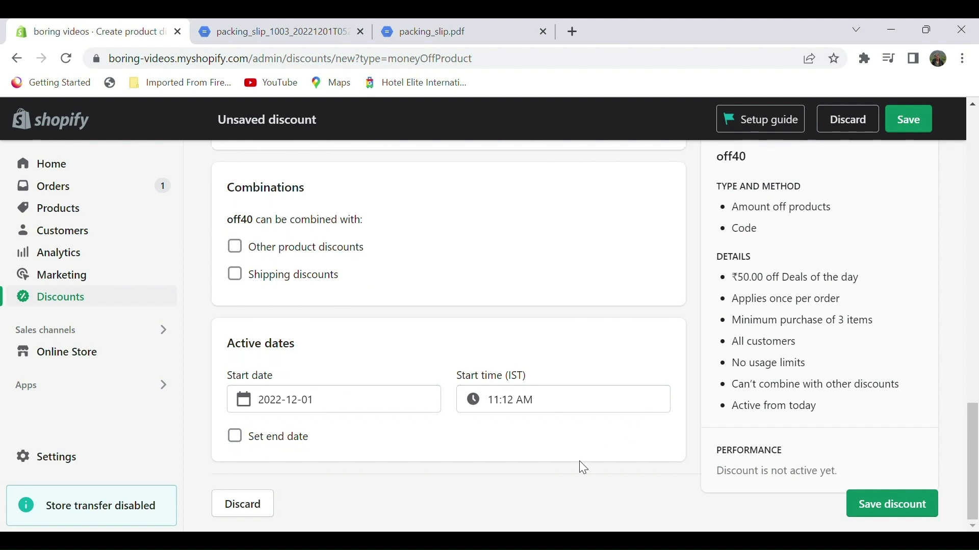
click(908, 502)
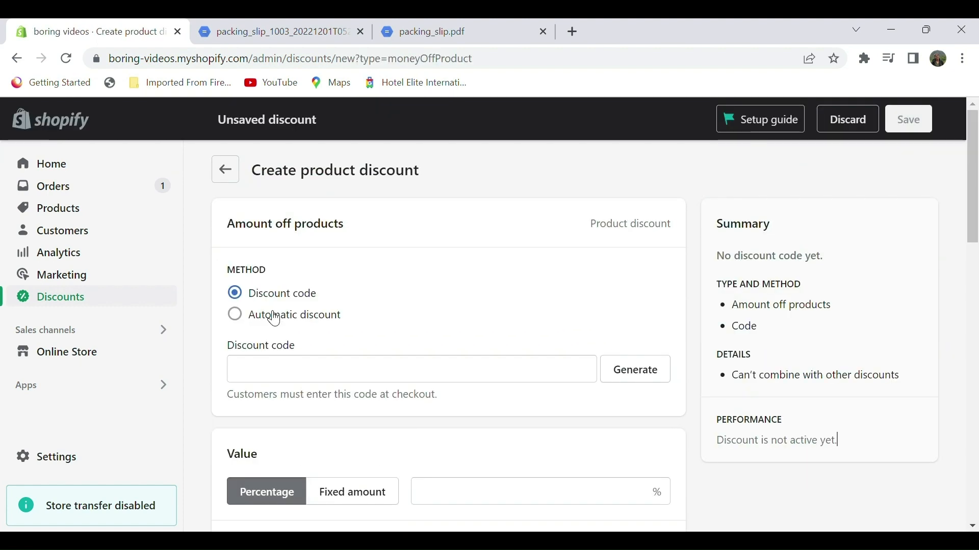
- Set the method of the new amount-off-products discount to Automatic discount and go to its title
click(240, 318)
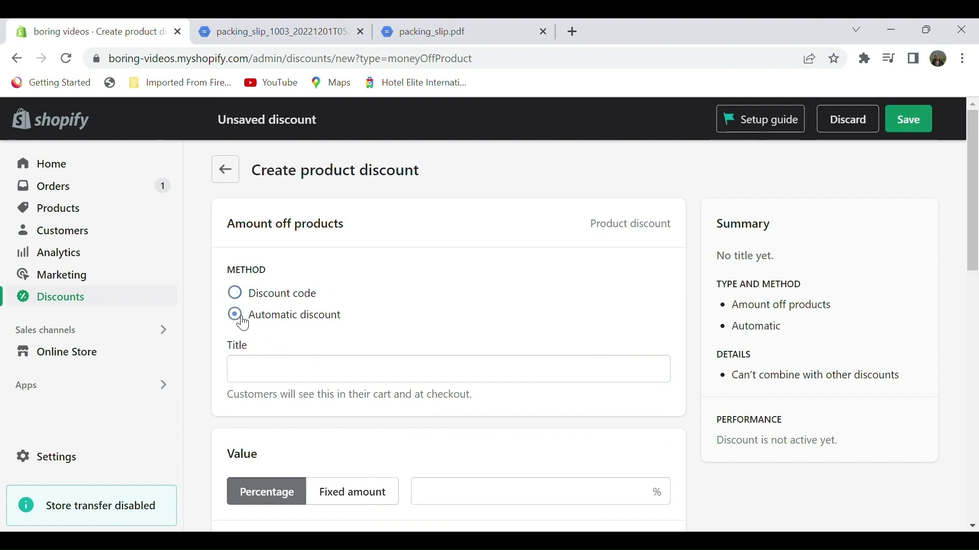
click(293, 379)
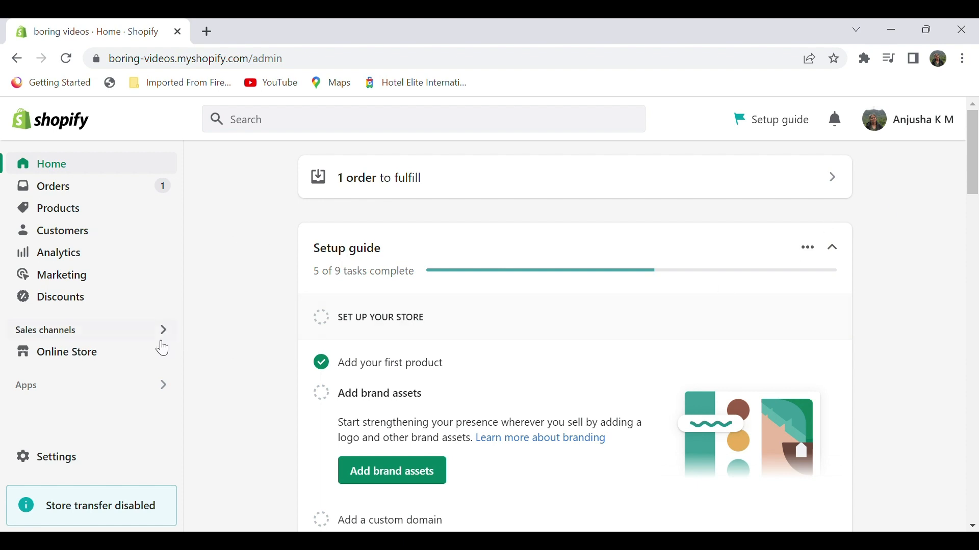
- Open the Default product template of the current Dawn theme for customization in the online store
click(93, 352)
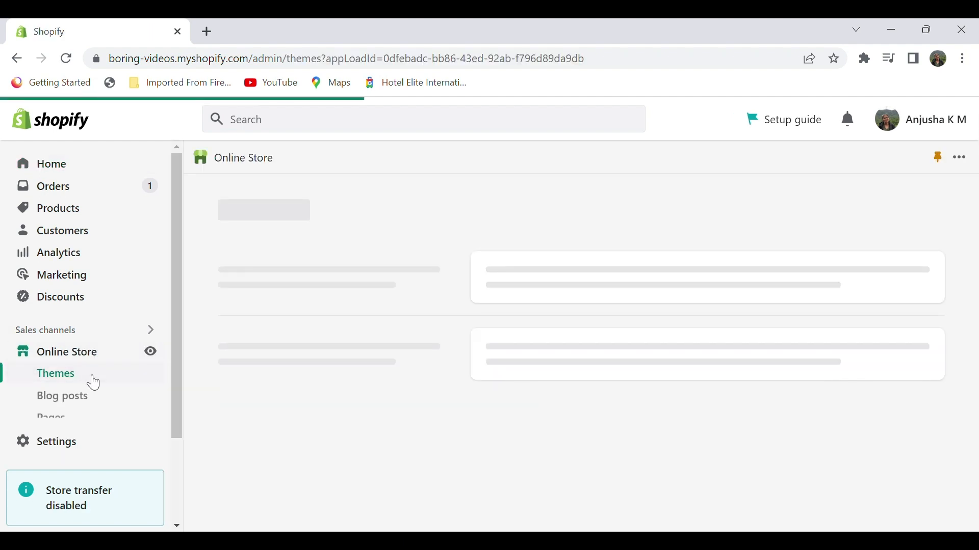
scroll(408, 360, down, 5)
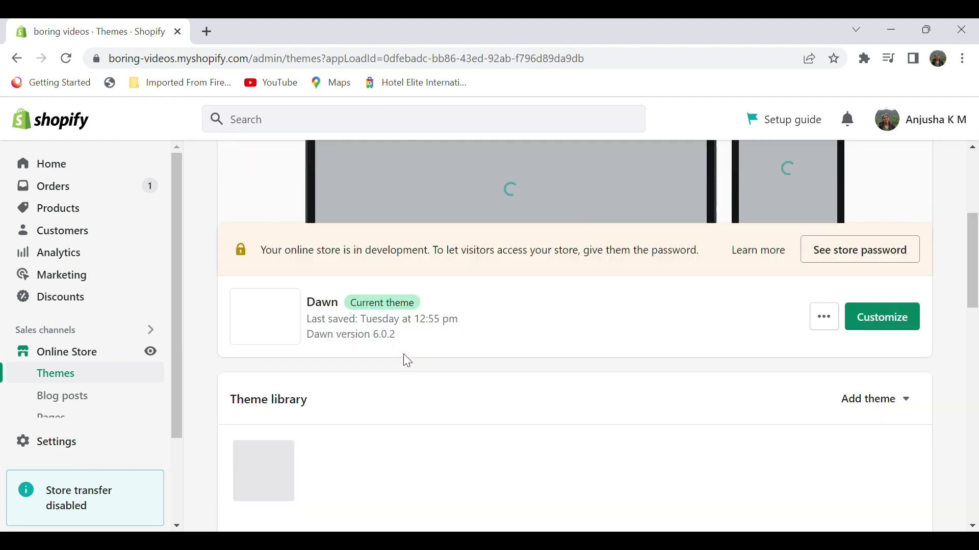
click(897, 277)
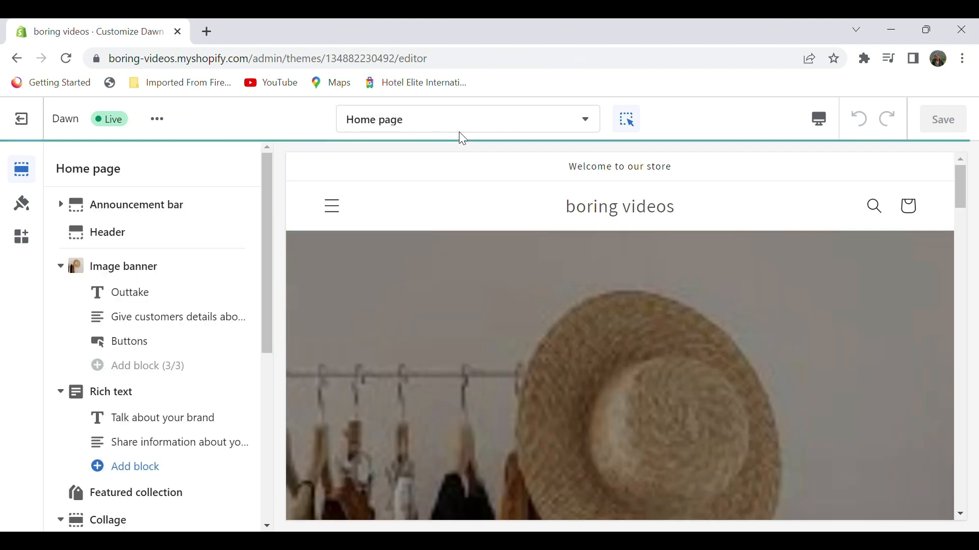
click(474, 131)
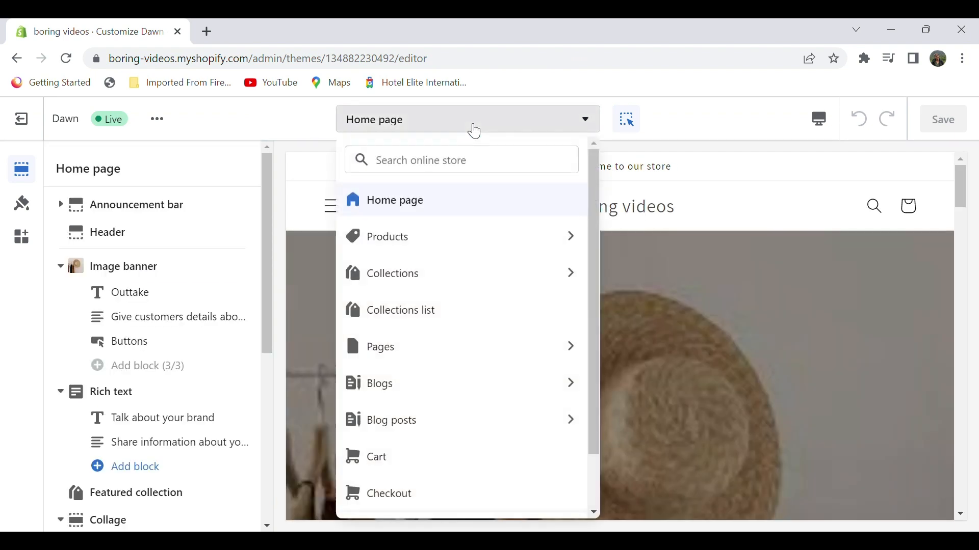
click(427, 248)
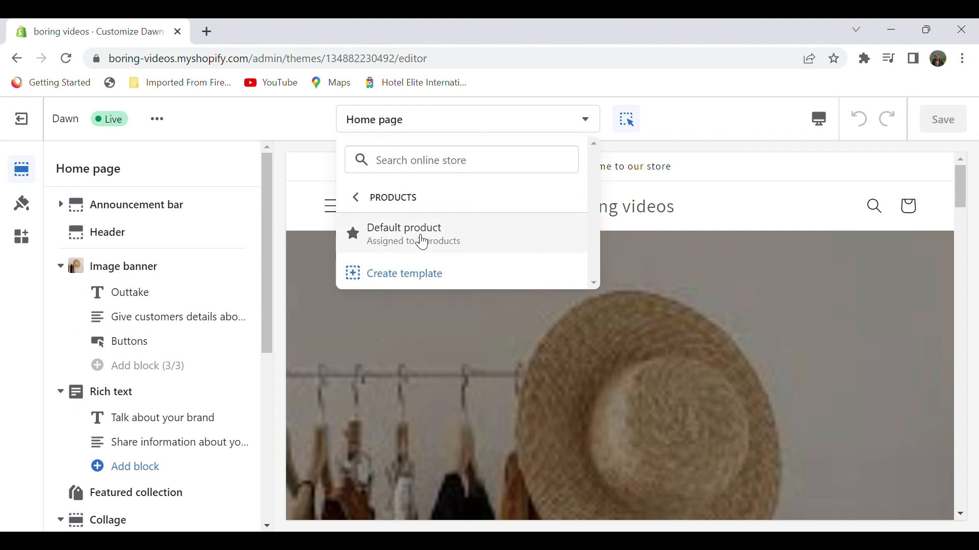
click(423, 242)
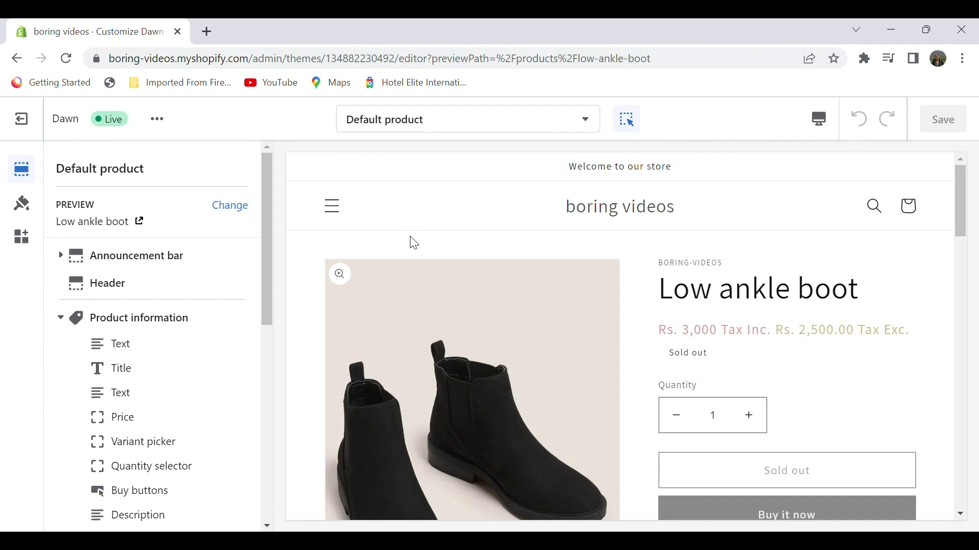
- Enable dynamic checkout buttons in the product information's Buy buttons block and check them in the preview
scroll(188, 372, down, 2)
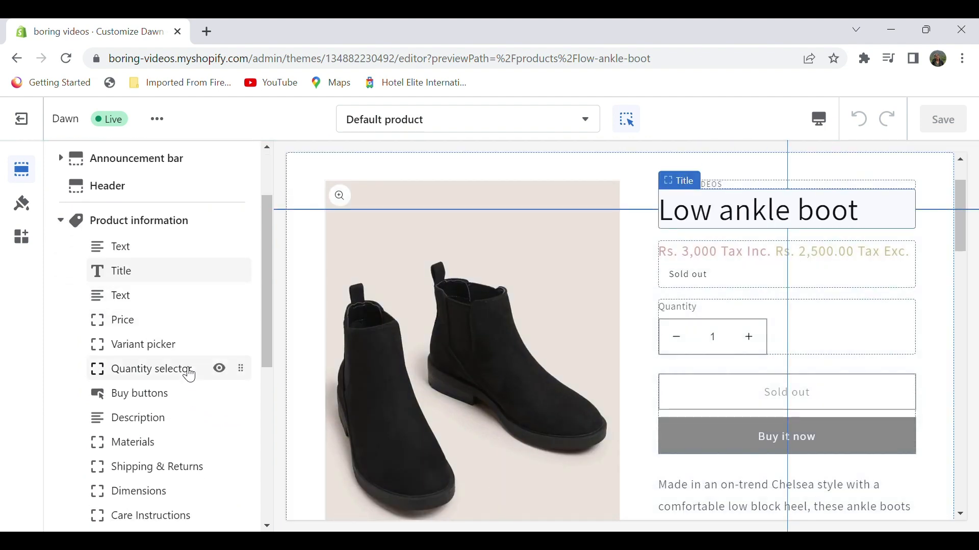
click(158, 397)
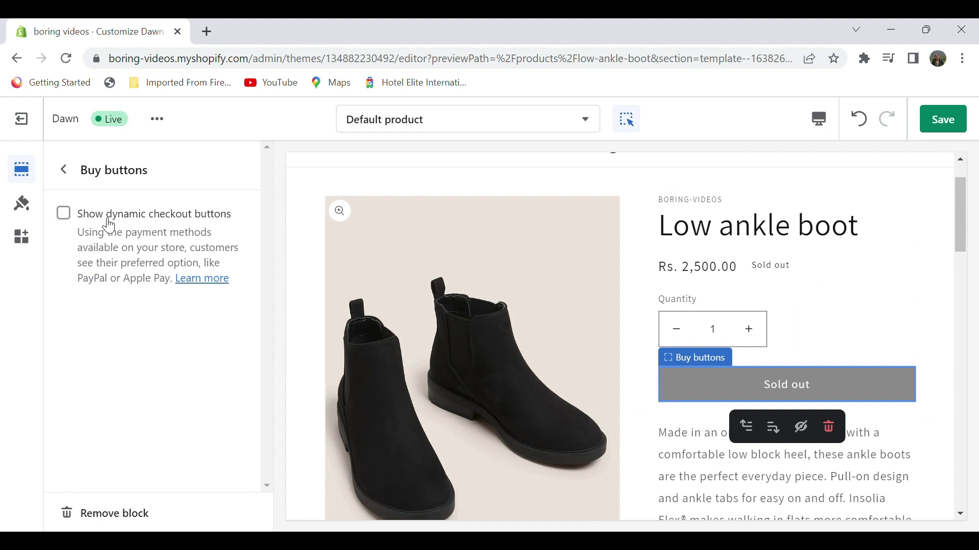
click(63, 214)
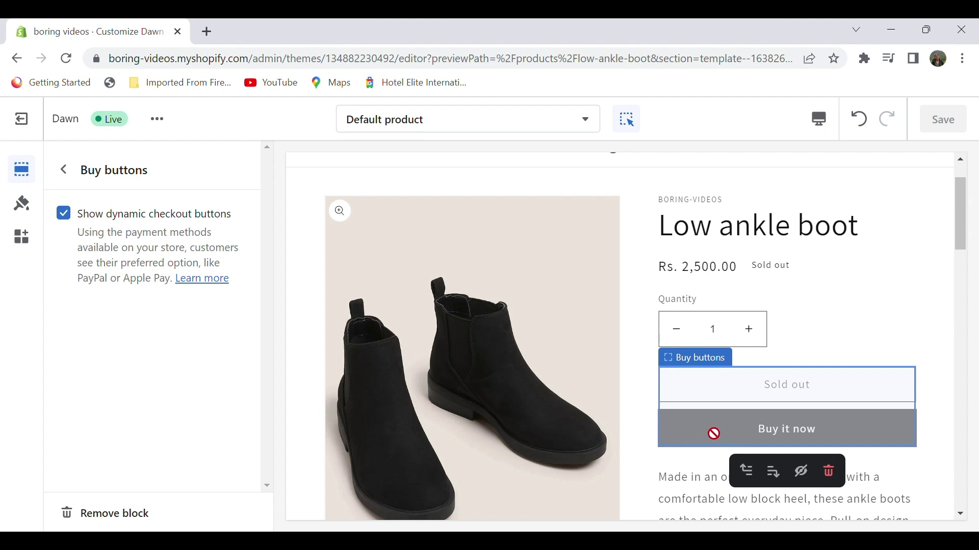
scroll(714, 433, down, 2)
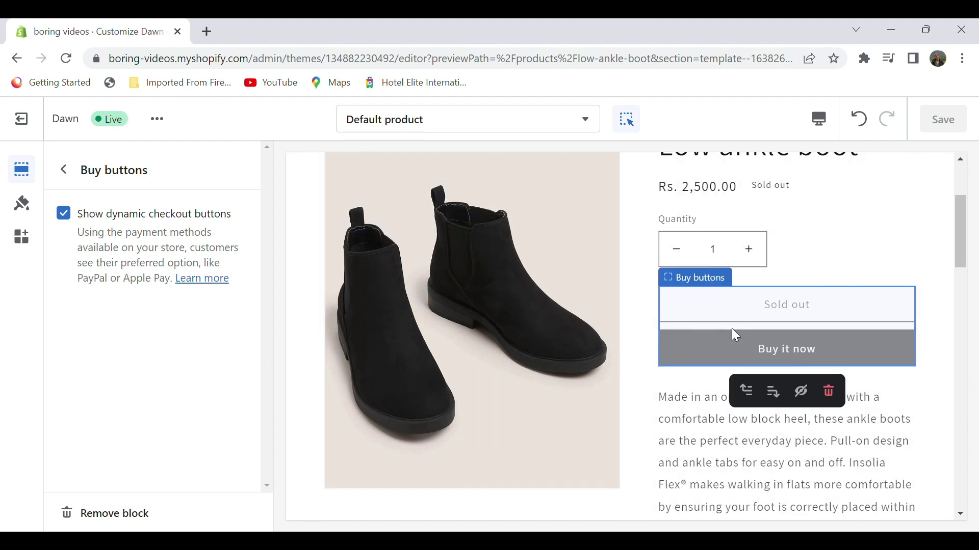
scroll(734, 335, up, 1)
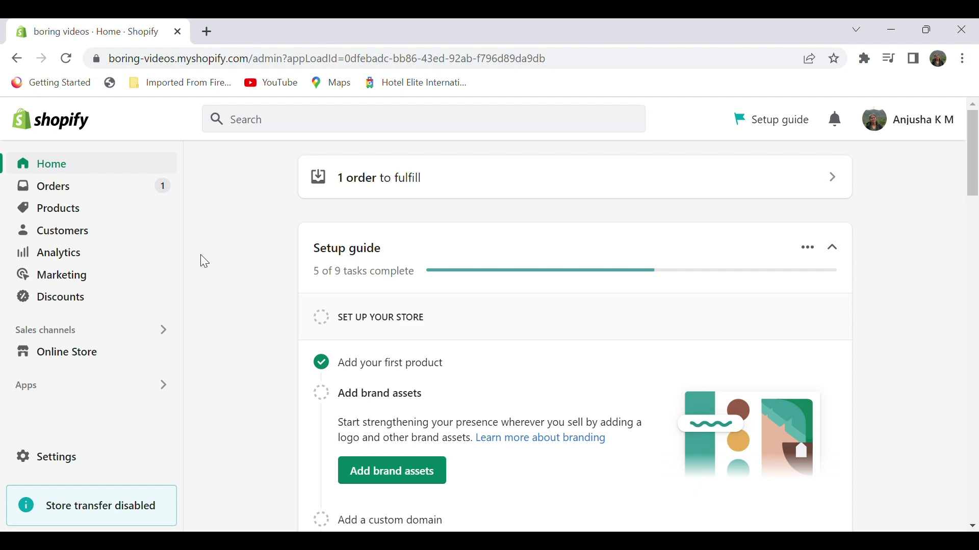
- Create a marketing campaign with a Pinterest consideration ad and proceed to setting up Pinterest
scroll(72, 384, down, 1)
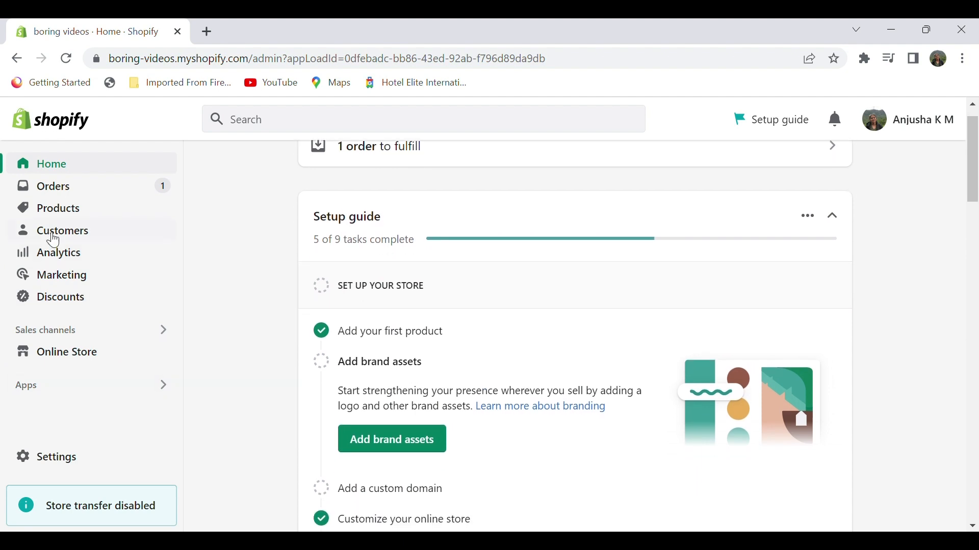
click(60, 276)
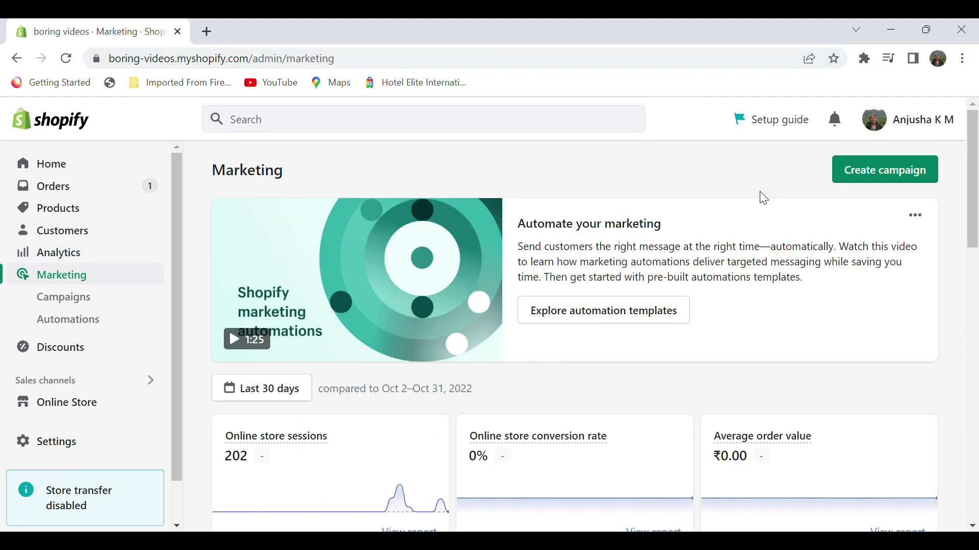
click(901, 176)
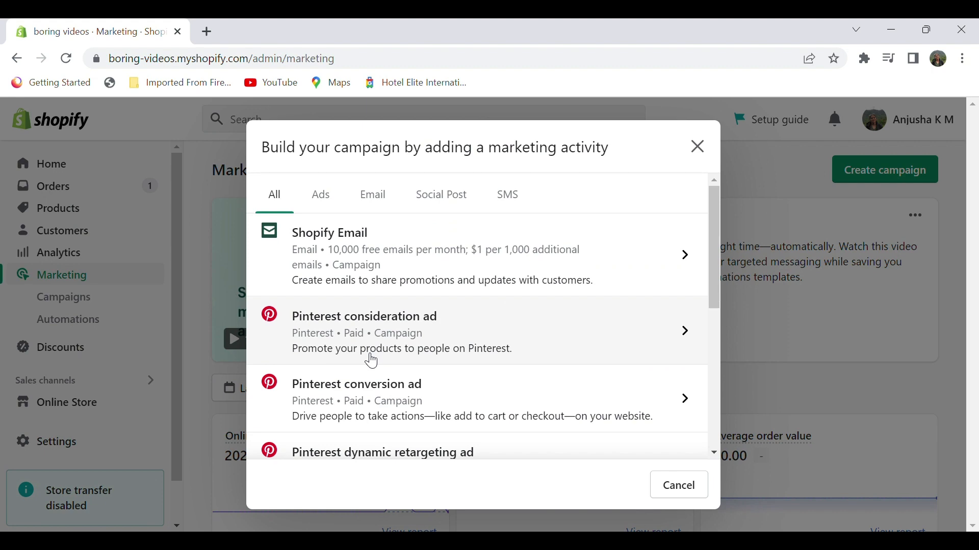
scroll(413, 357, down, 5)
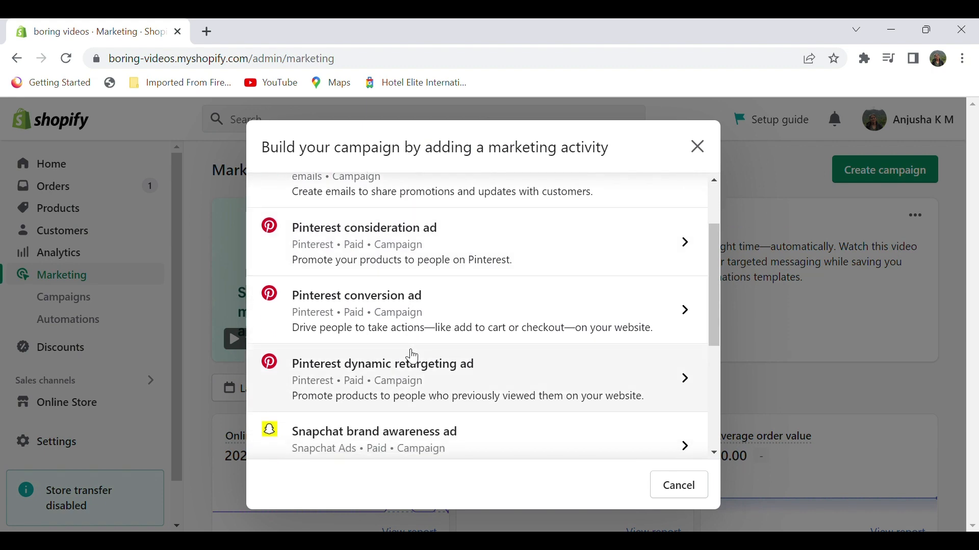
scroll(411, 356, up, 5)
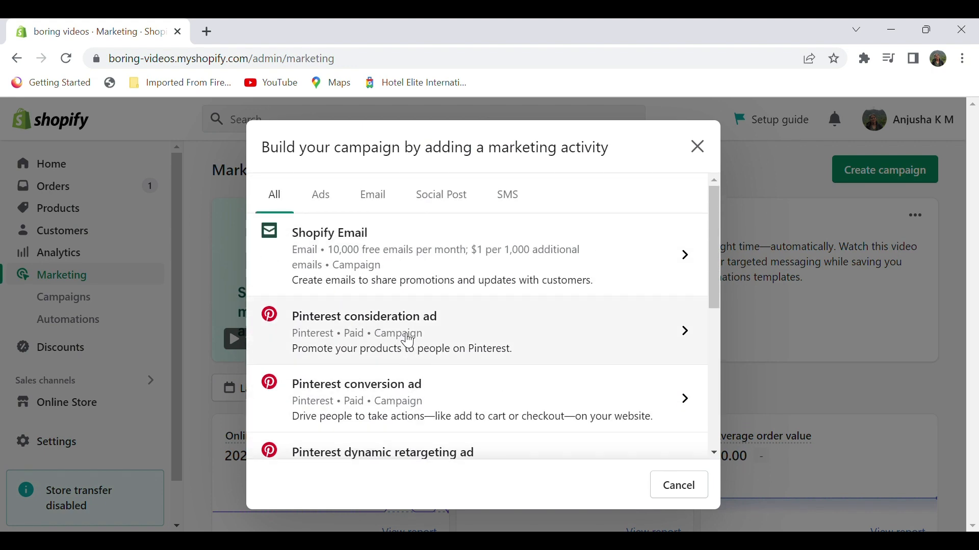
scroll(387, 327, down, 2)
scroll(359, 312, up, 2)
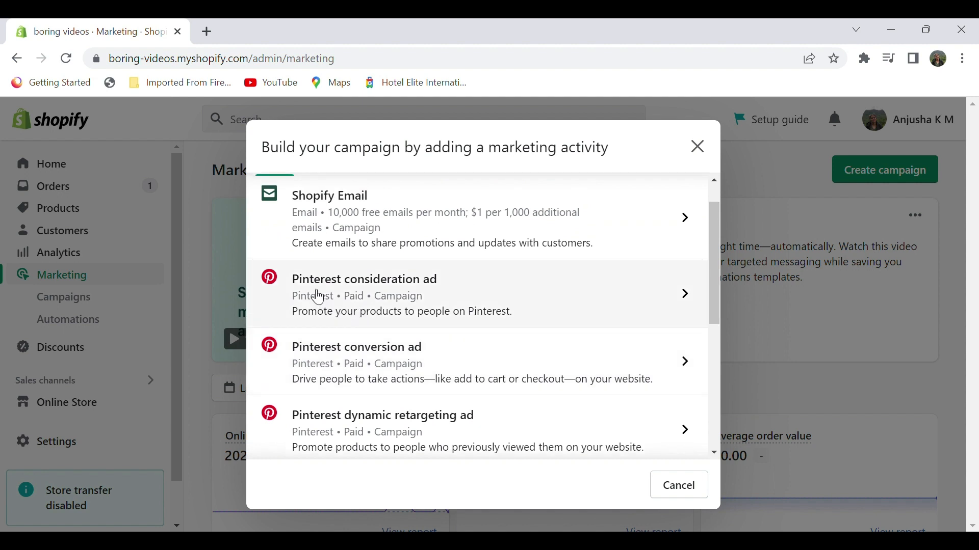
click(319, 297)
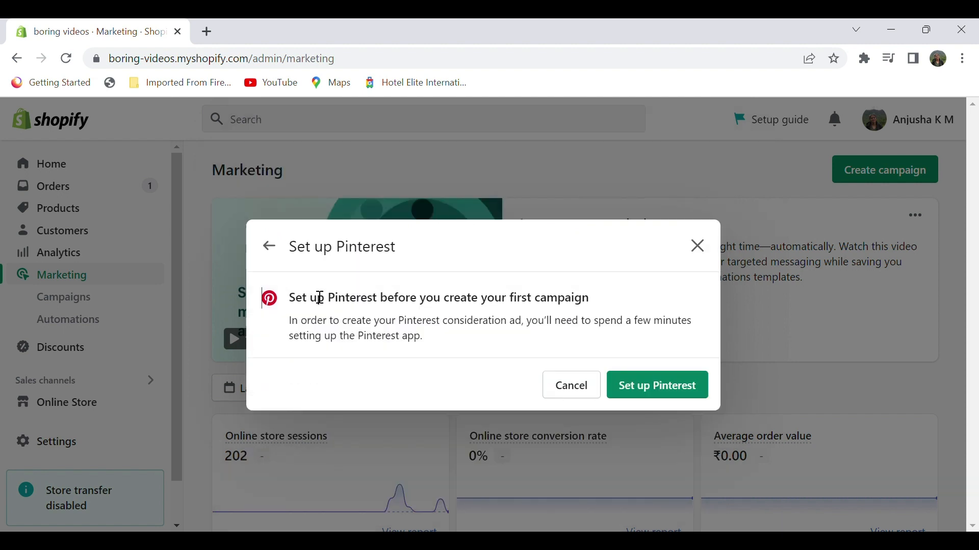
click(670, 399)
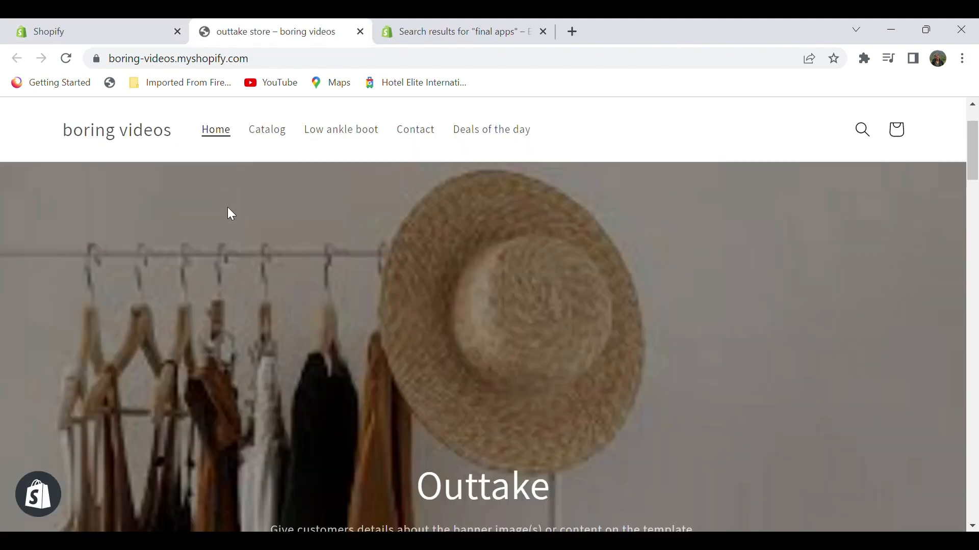
- Switch from the storefront preview to the online store's Themes page in the admin
click(153, 32)
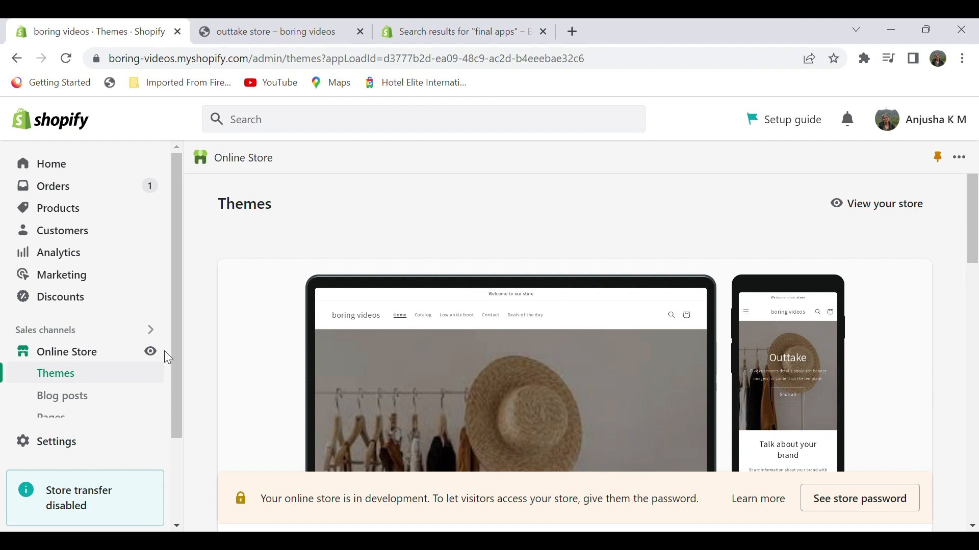